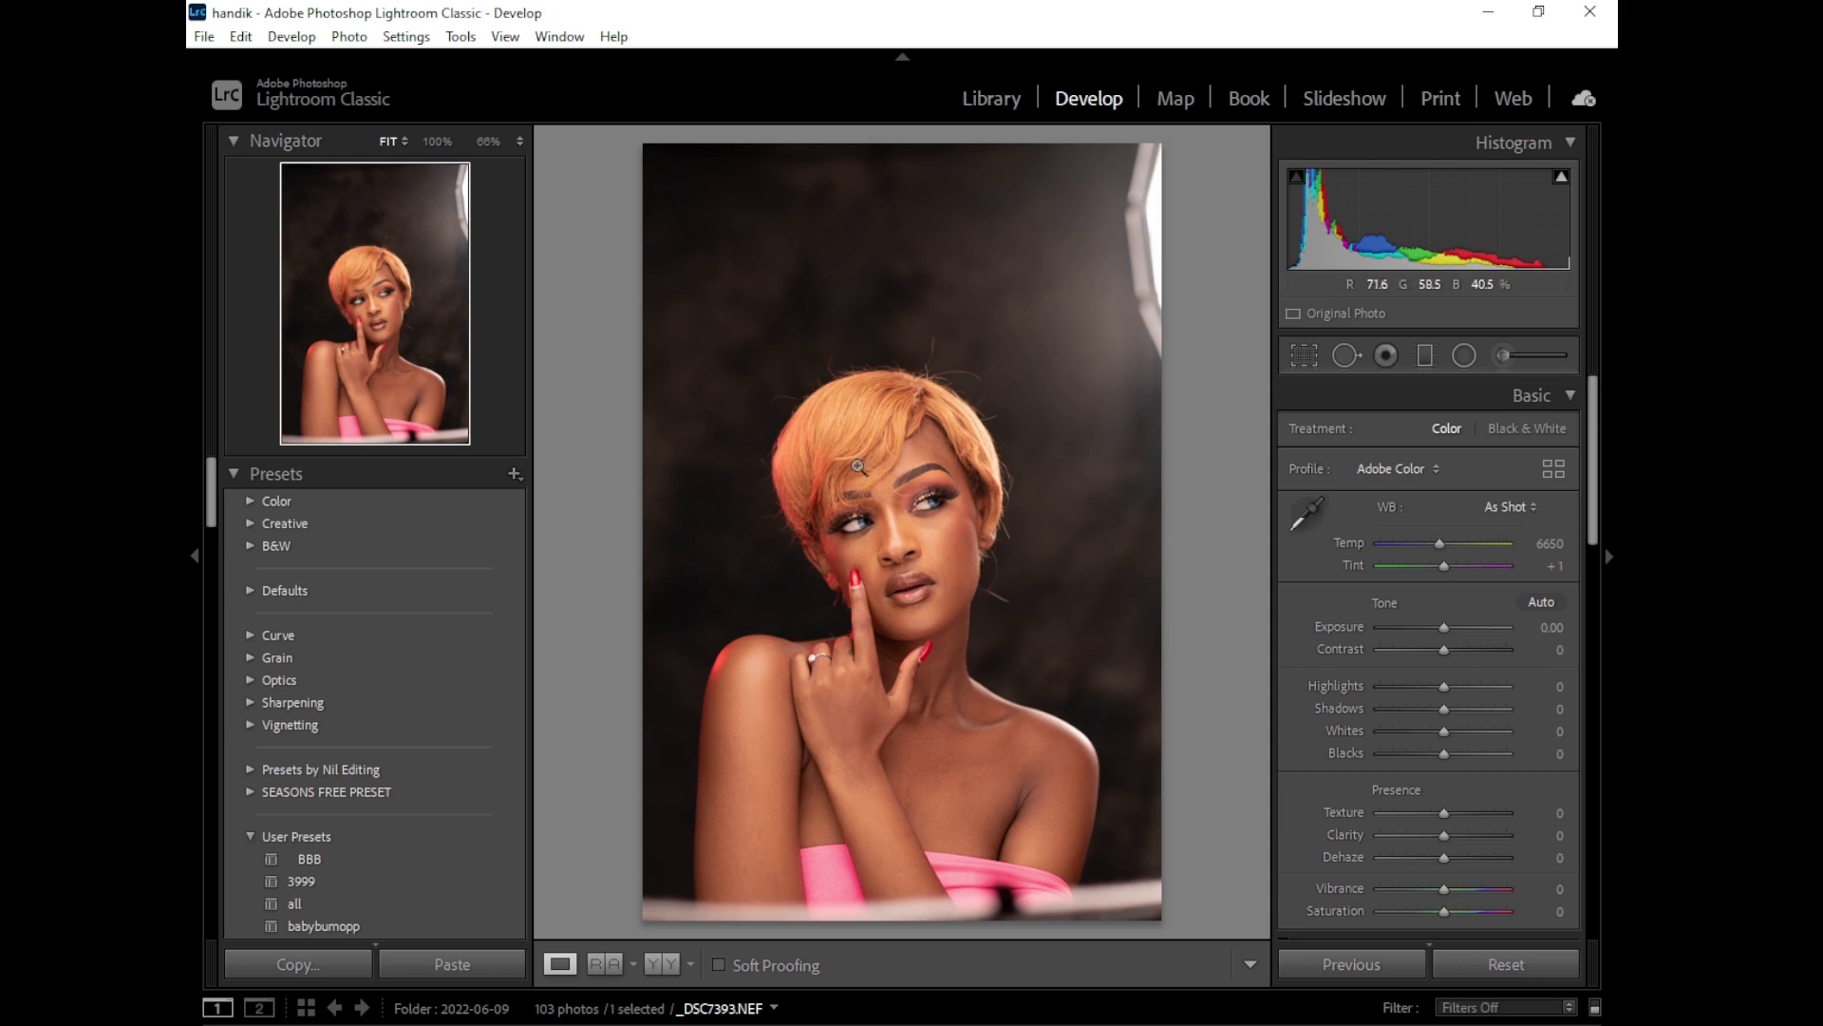
Step: Zoom in on the portrait's face, lower face and shoulder, then return to the full view
left_click(858, 466)
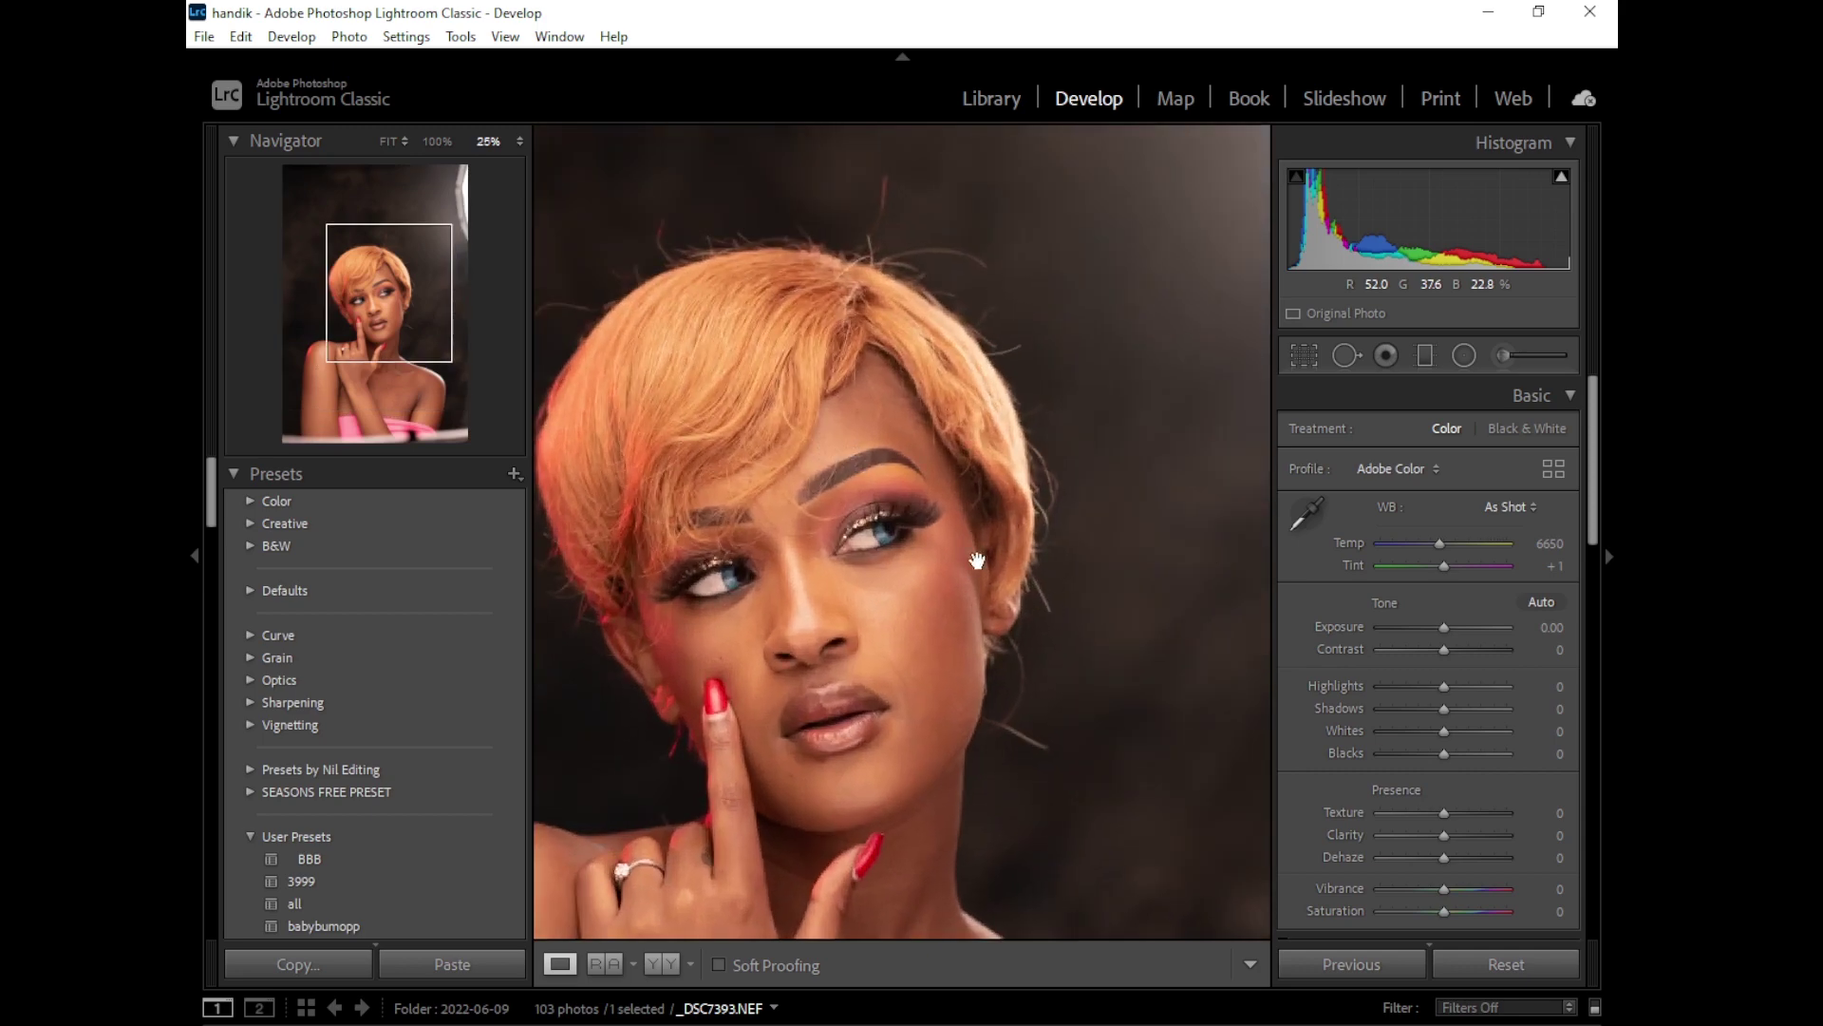
left_click(697, 605)
left_click(969, 439)
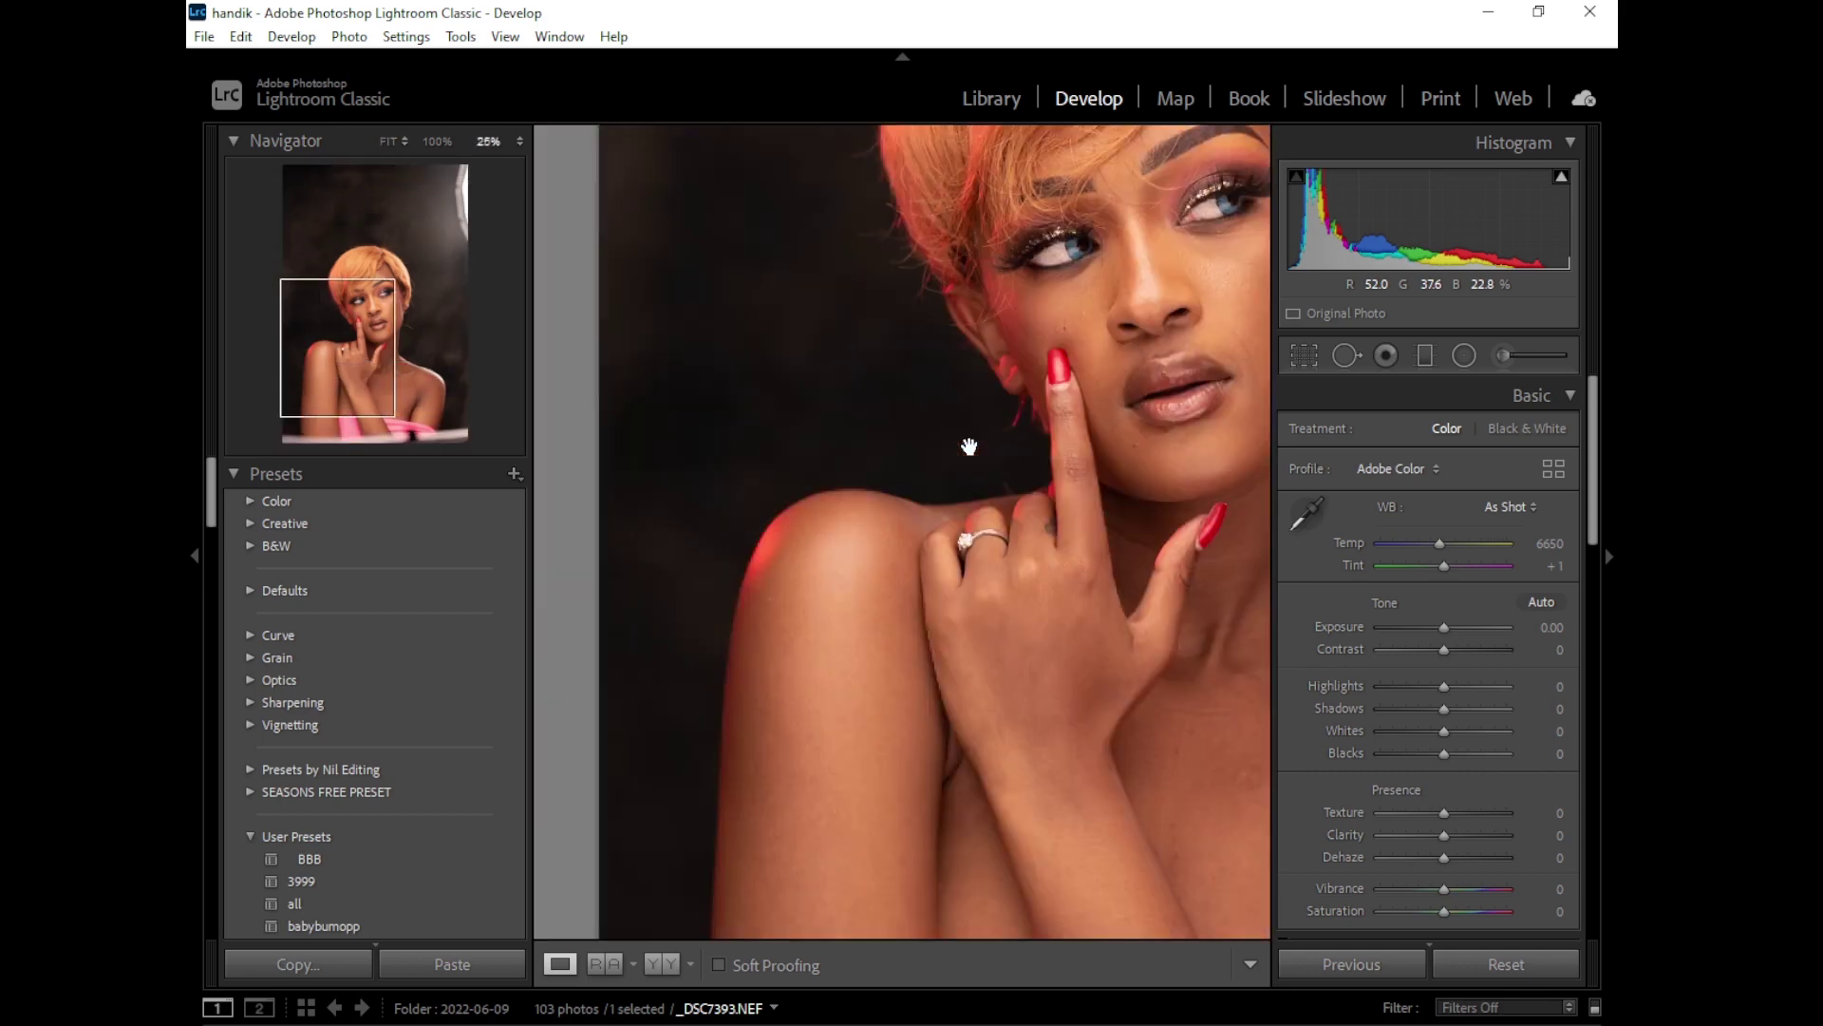
left_click(1102, 326)
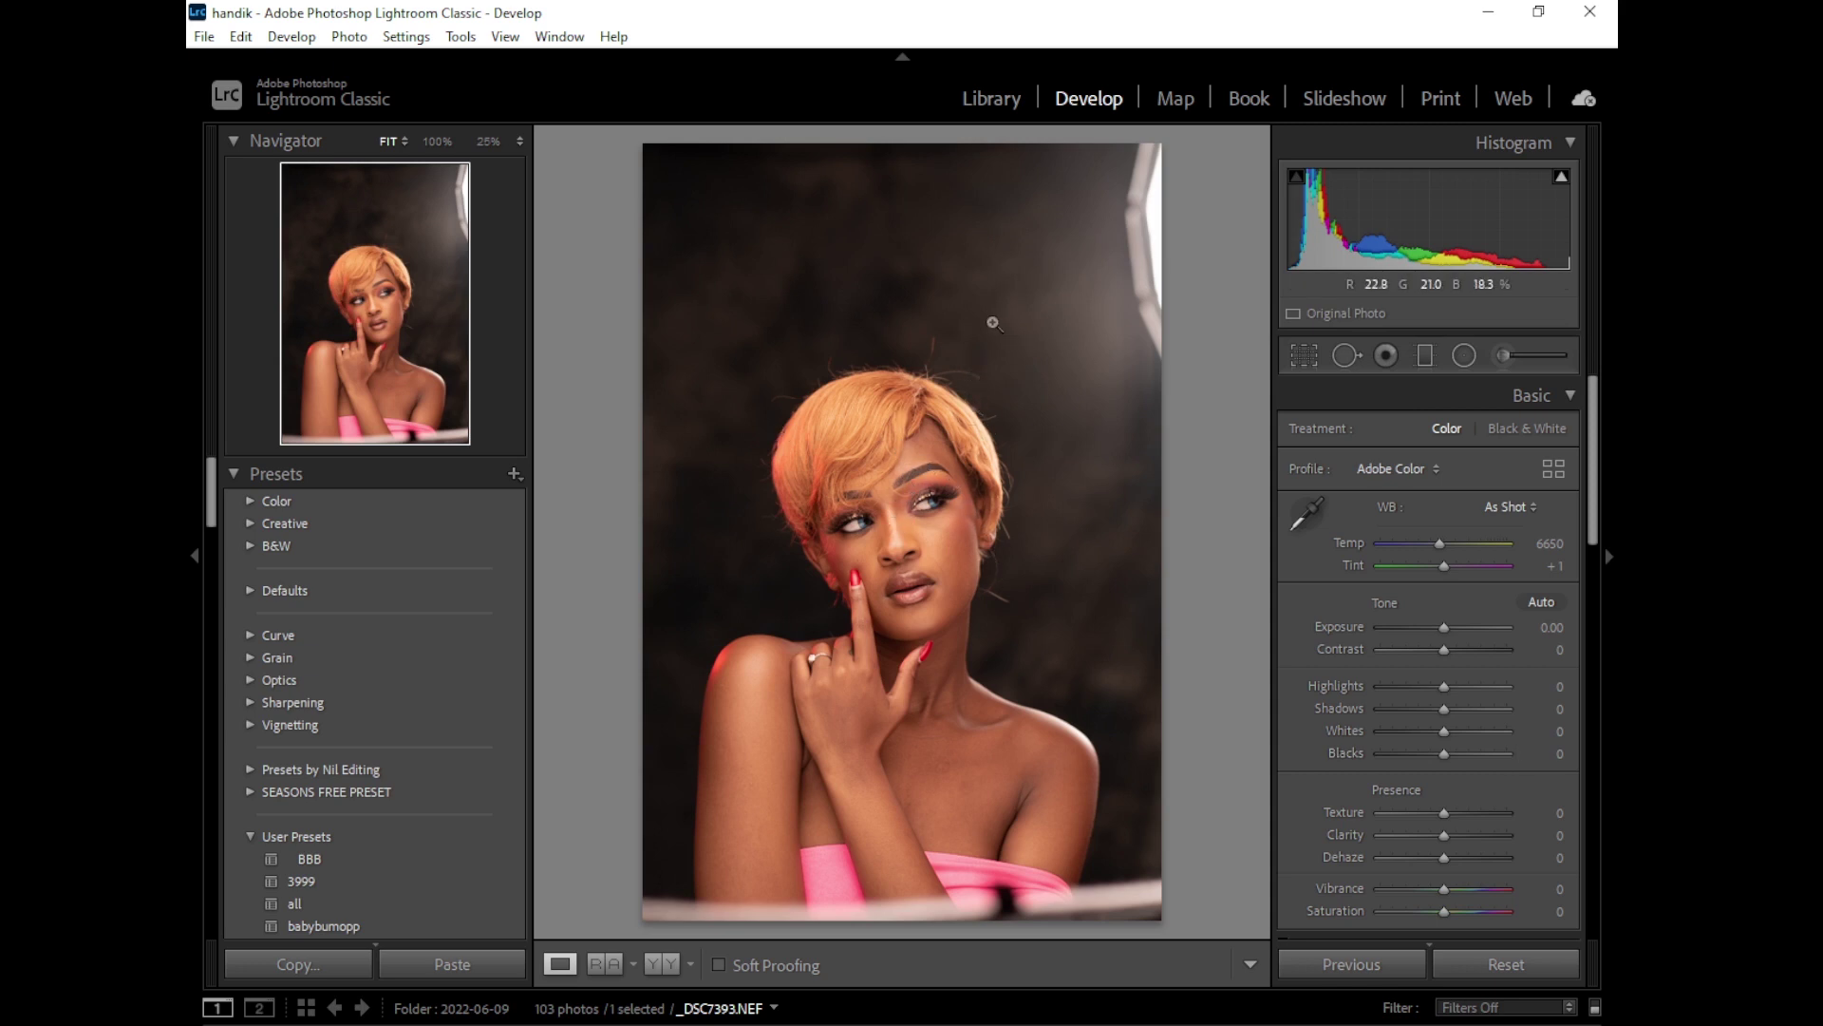
Step: Crop the portrait to 4 x 5, shifting the photo up and lowering the top edge
left_click(1310, 356)
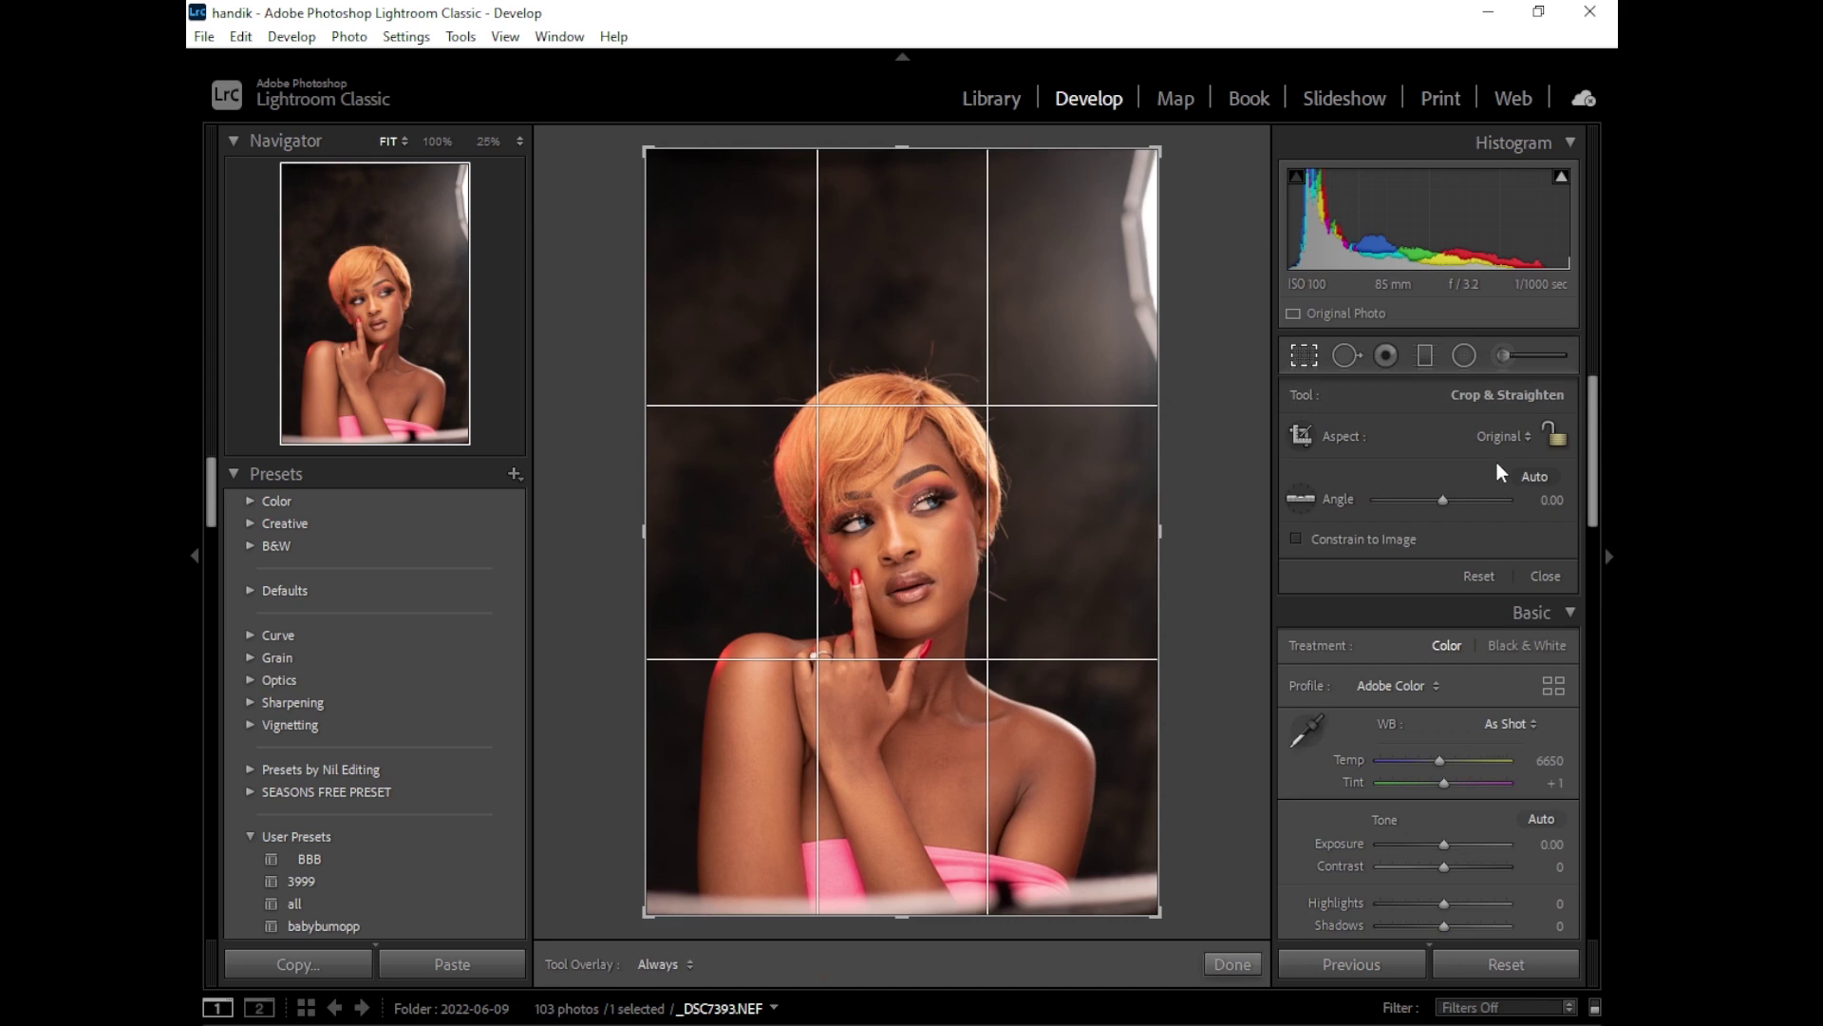
left_click(1500, 437)
left_click(1352, 573)
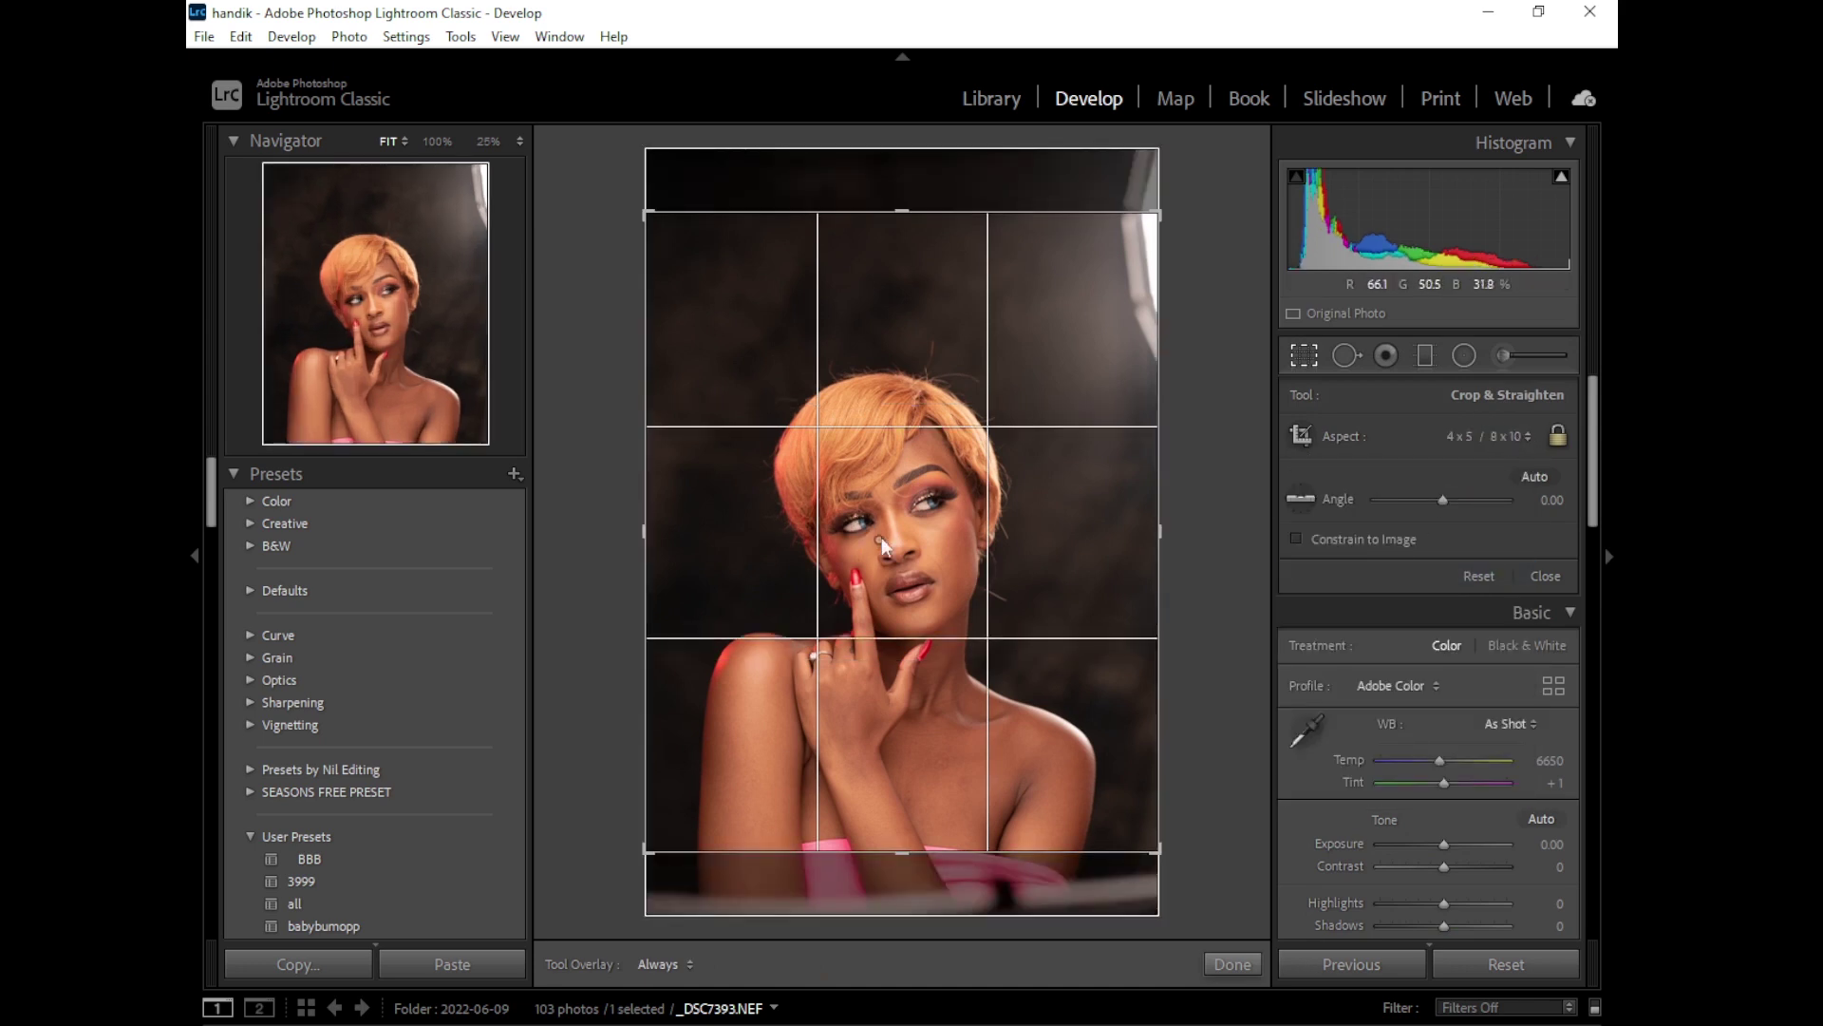
left_click_drag(911, 560, 907, 514)
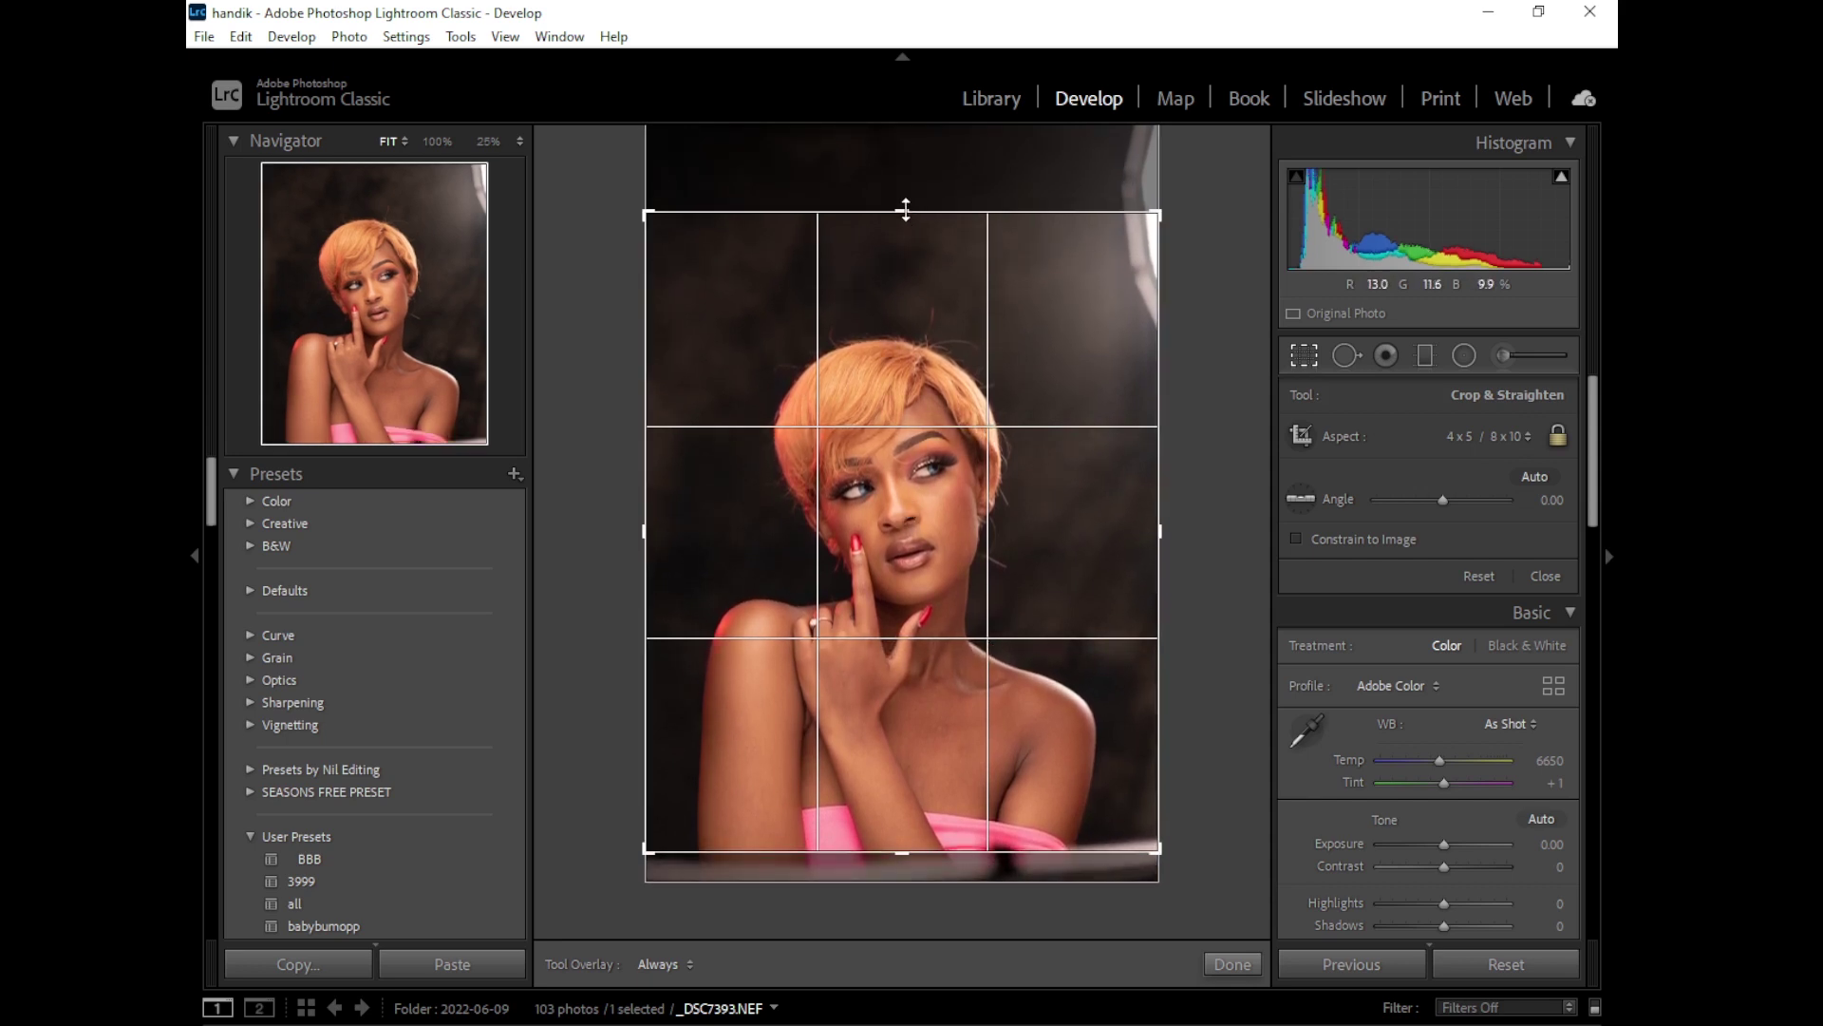
left_click_drag(905, 208, 909, 233)
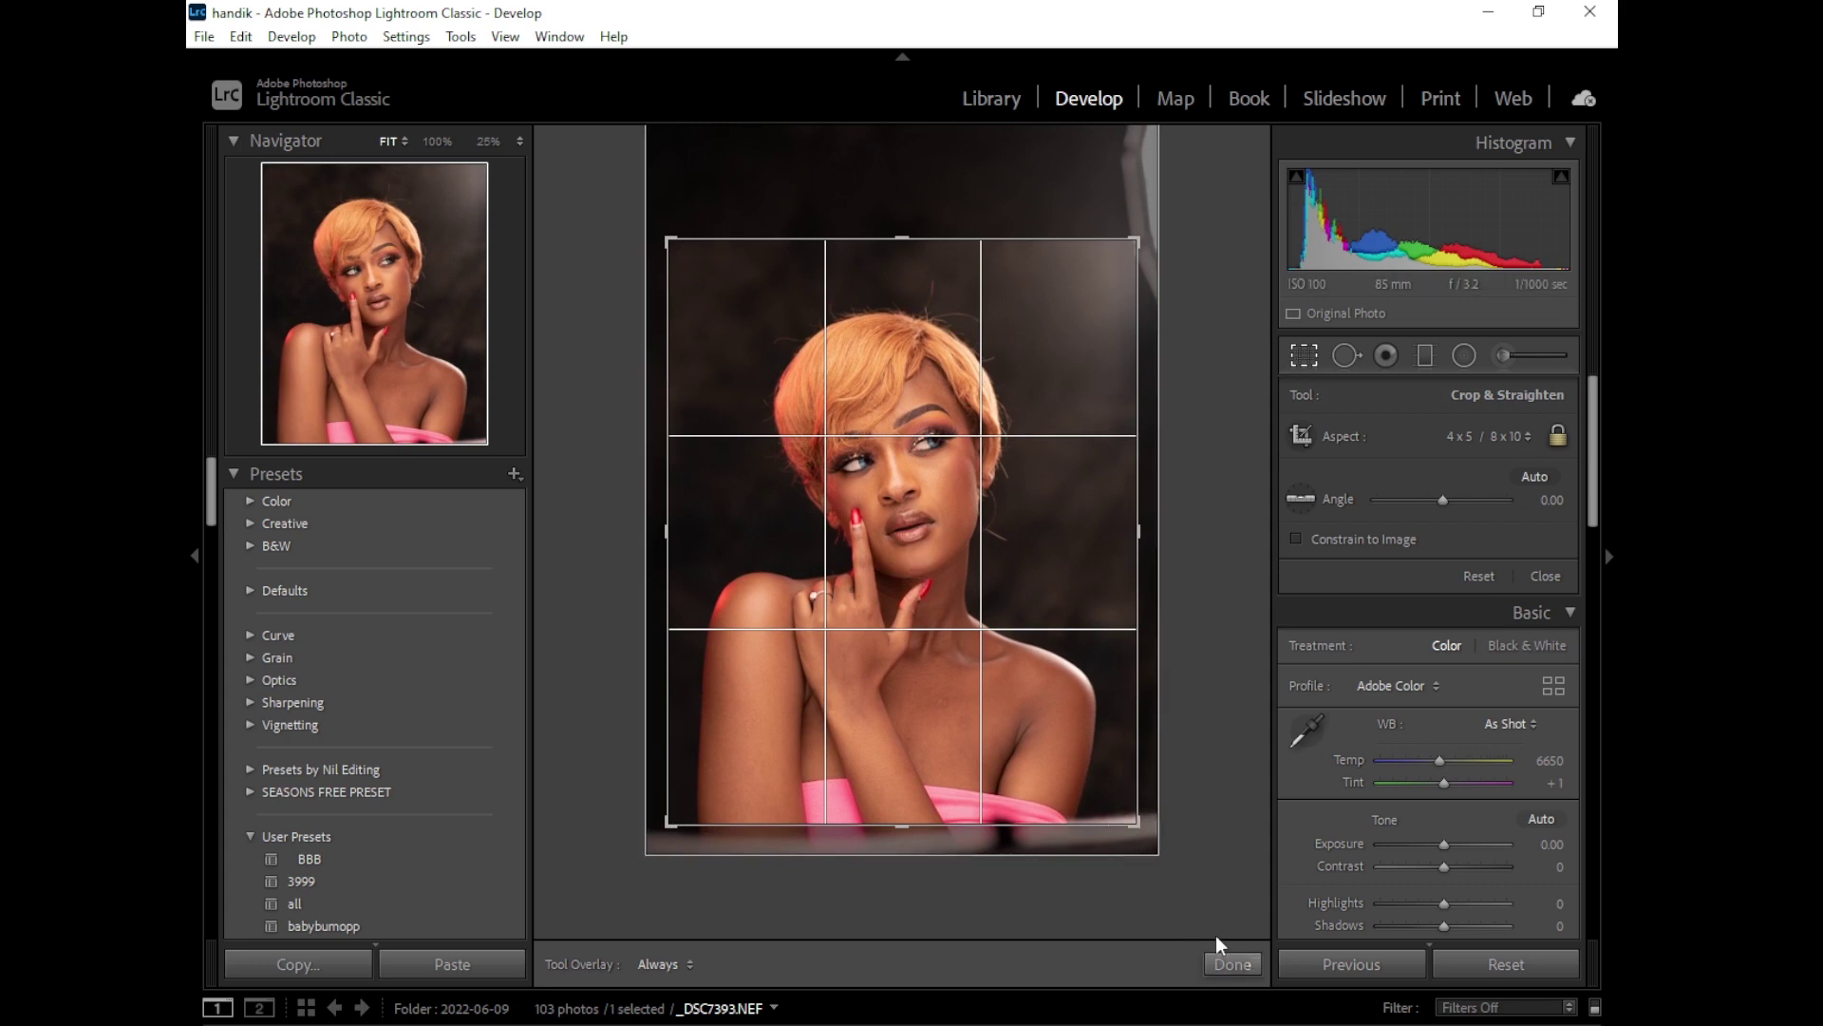
left_click(1232, 964)
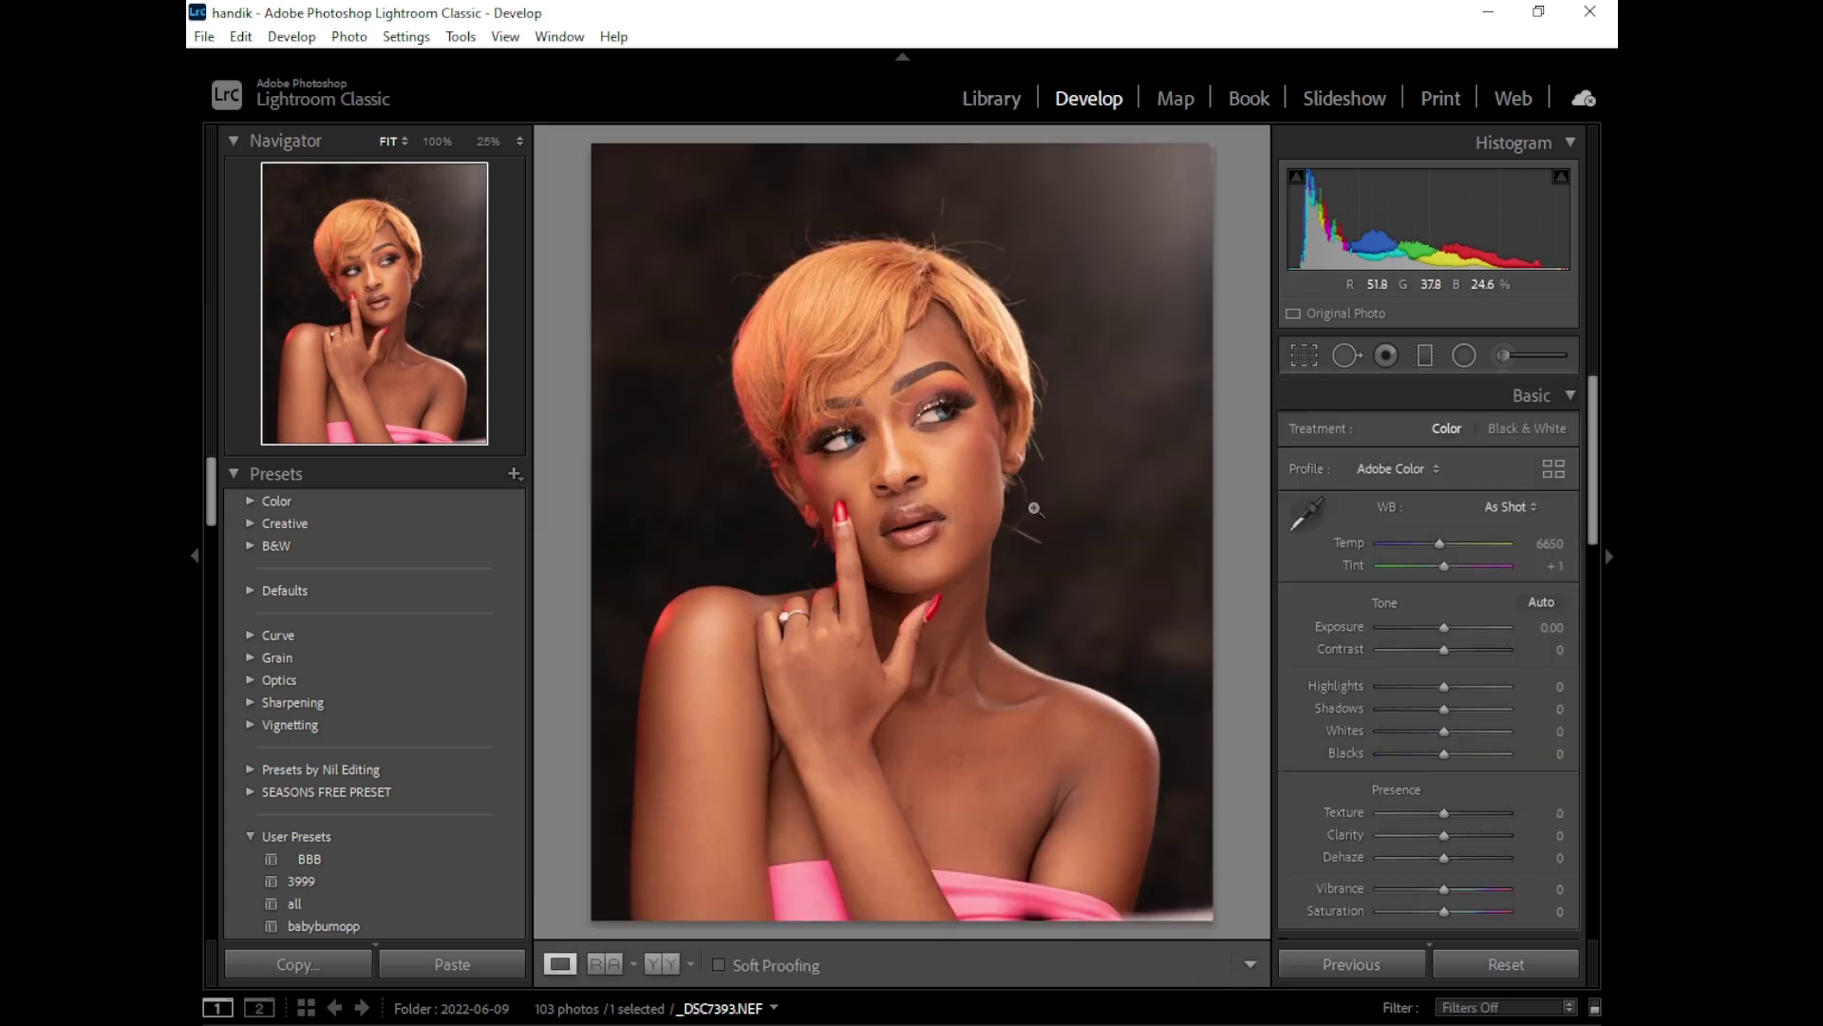
Step: Inspect the eyes and hair at 66%, then lower Highlights to tame the bright skin
left_click(935, 411)
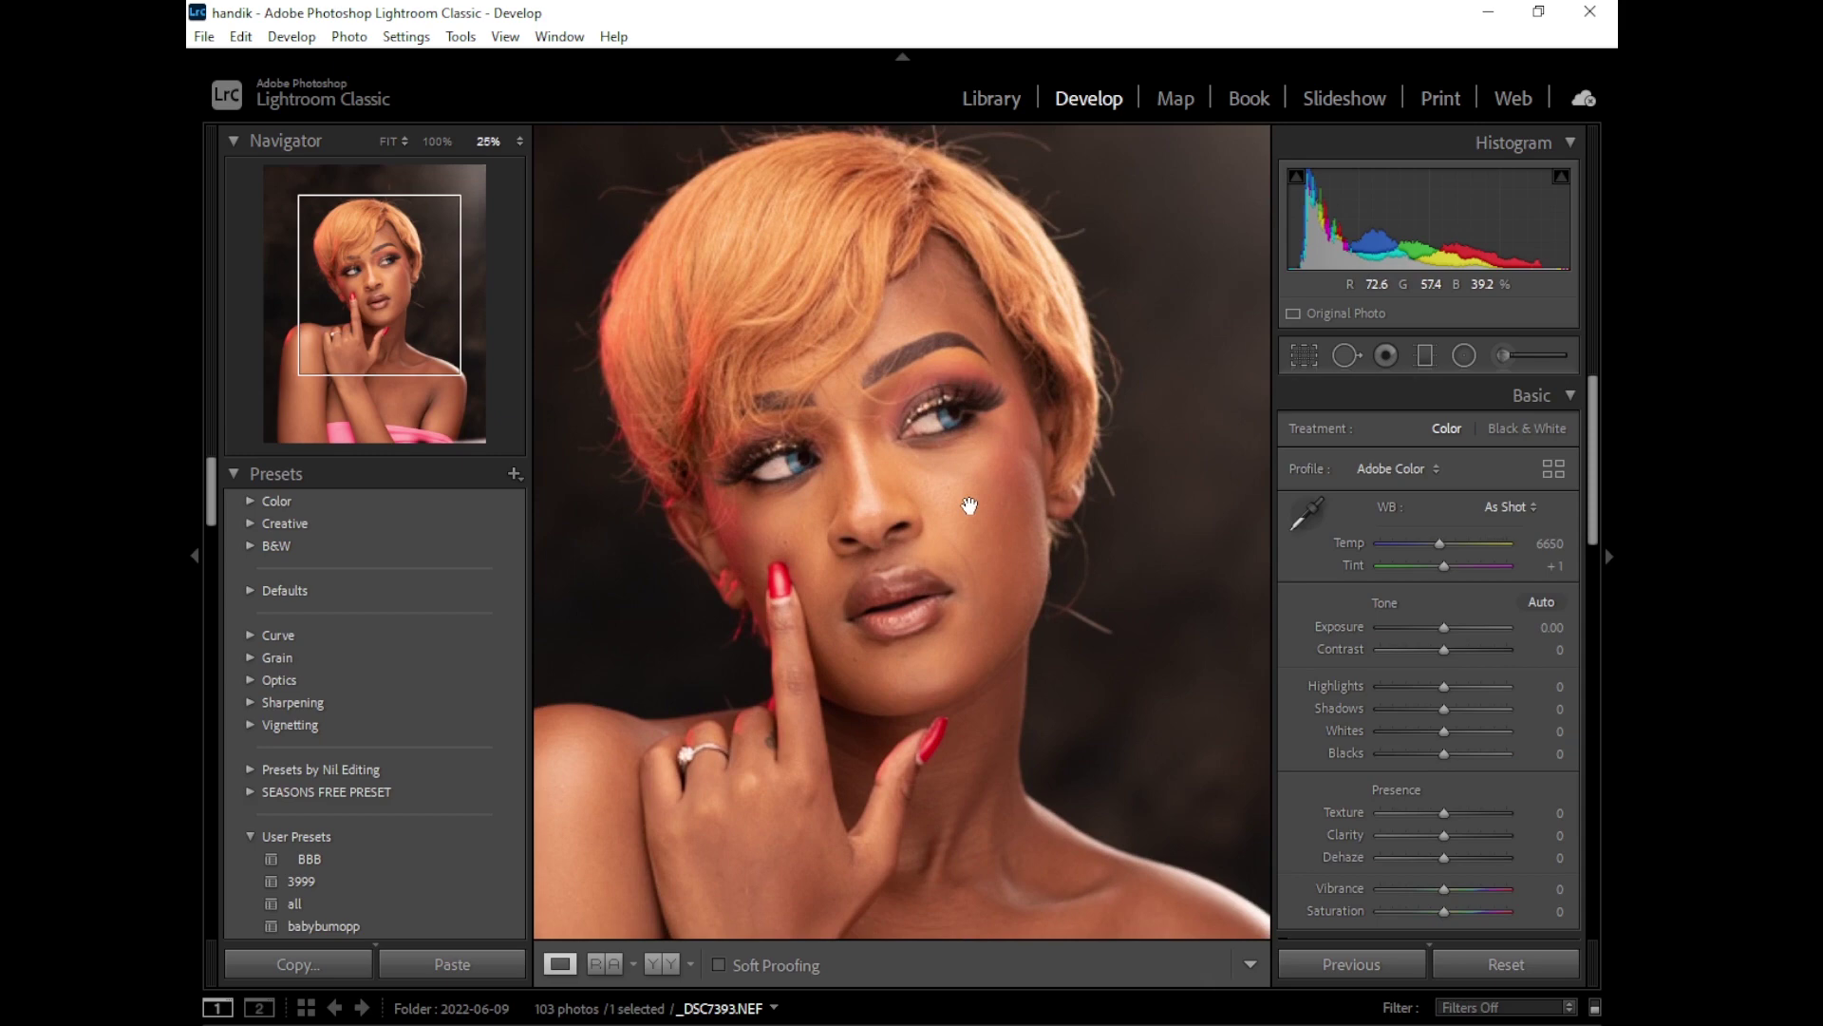
key("ctrl+equal")
key("ctrl+equal")
key("ctrl+equal")
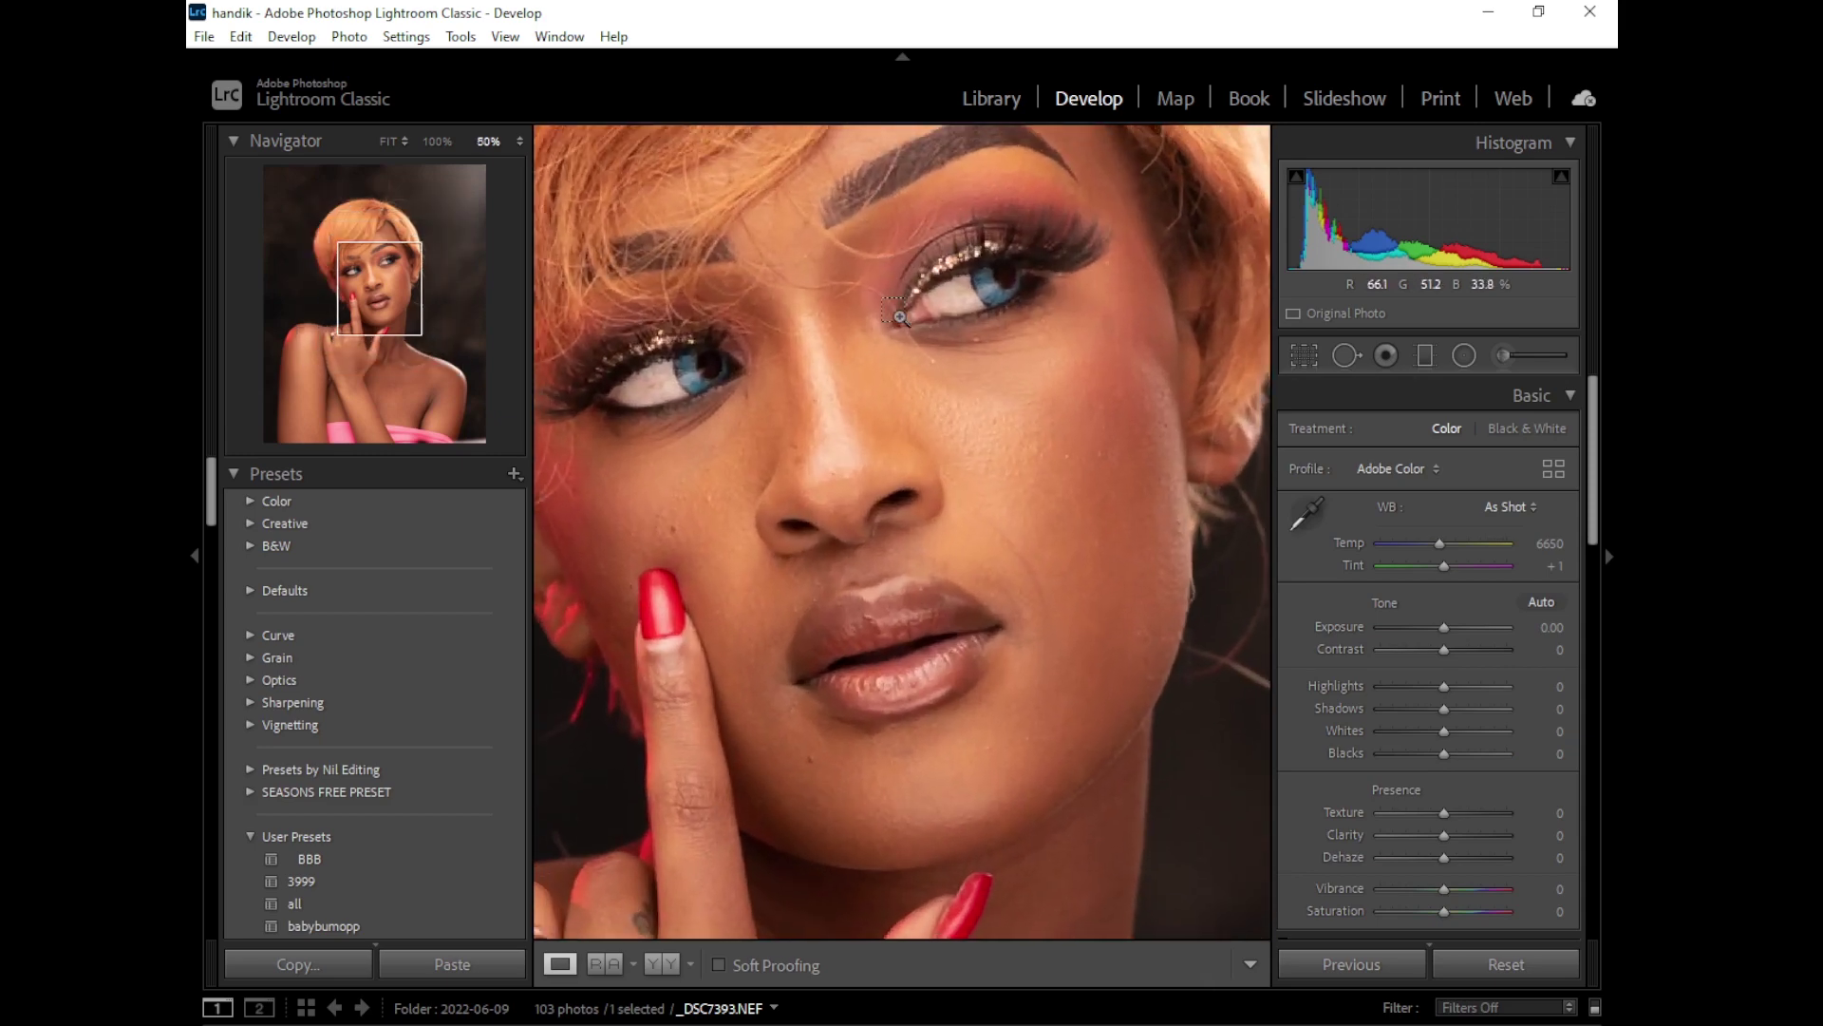
left_click_drag(956, 468, 1225, 589)
left_click_drag(952, 509, 1050, 542)
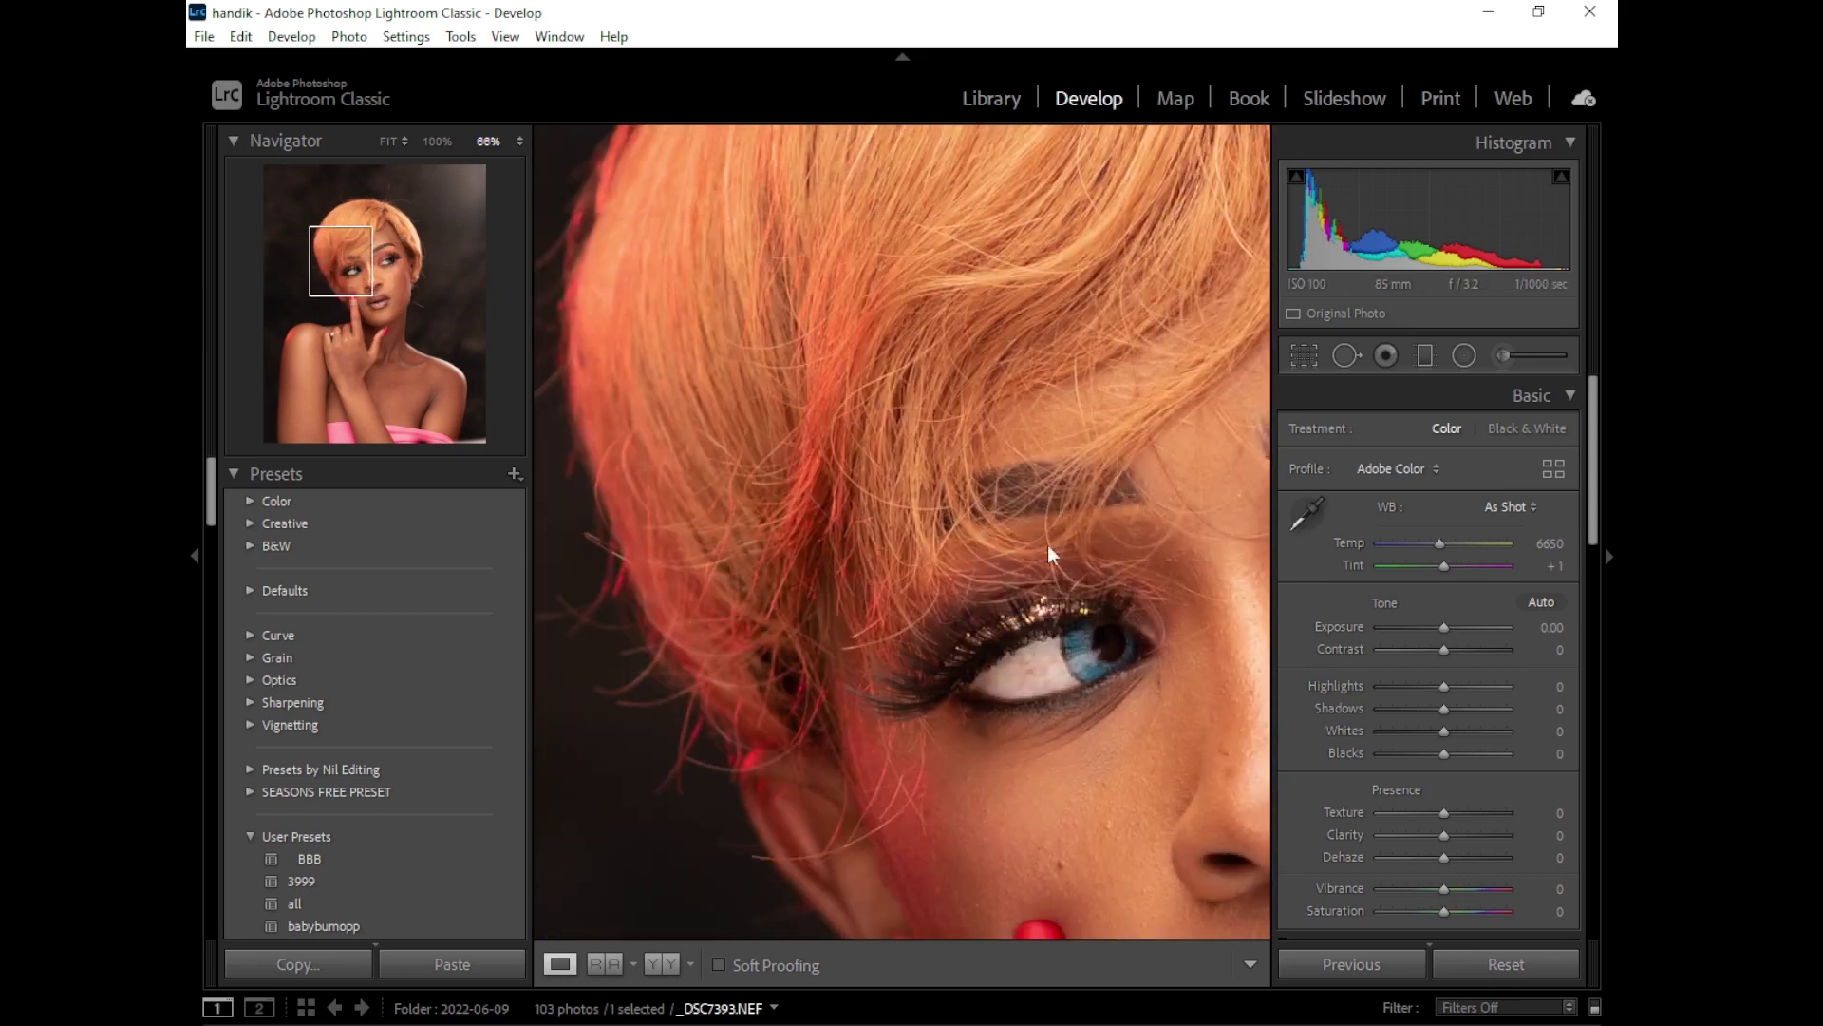
left_click(1092, 670)
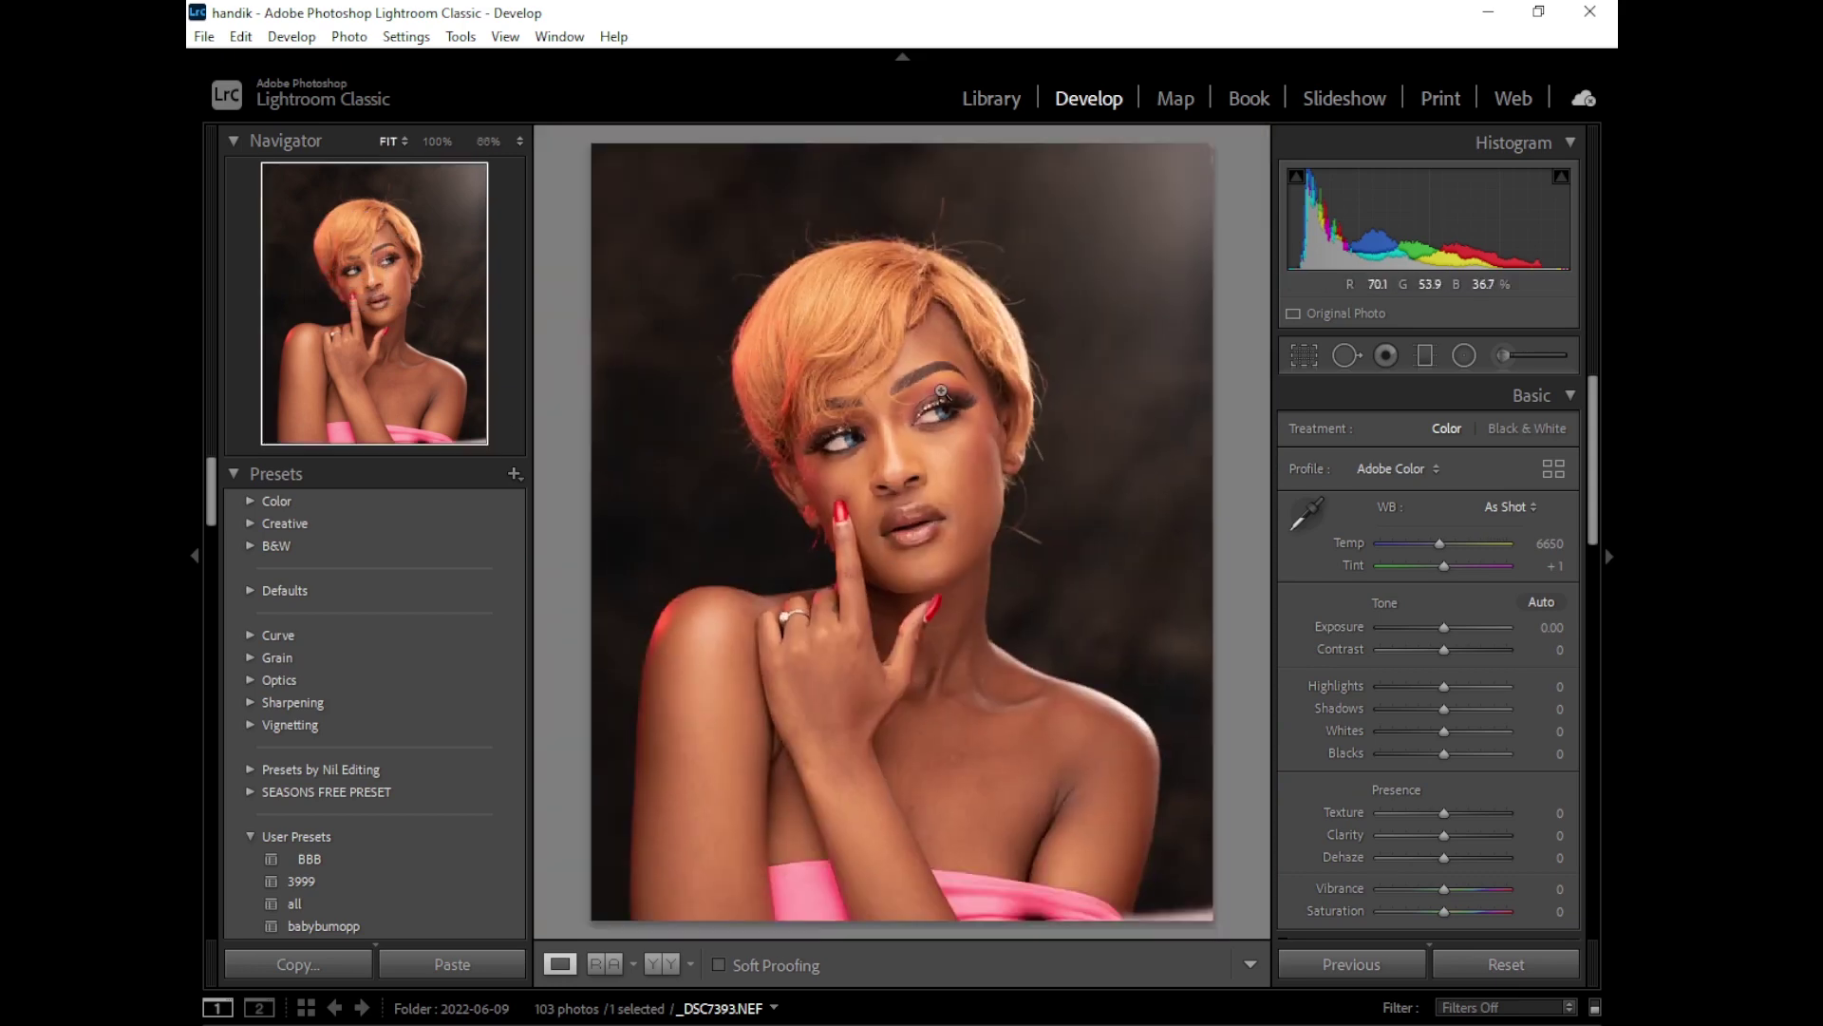
left_click(917, 394)
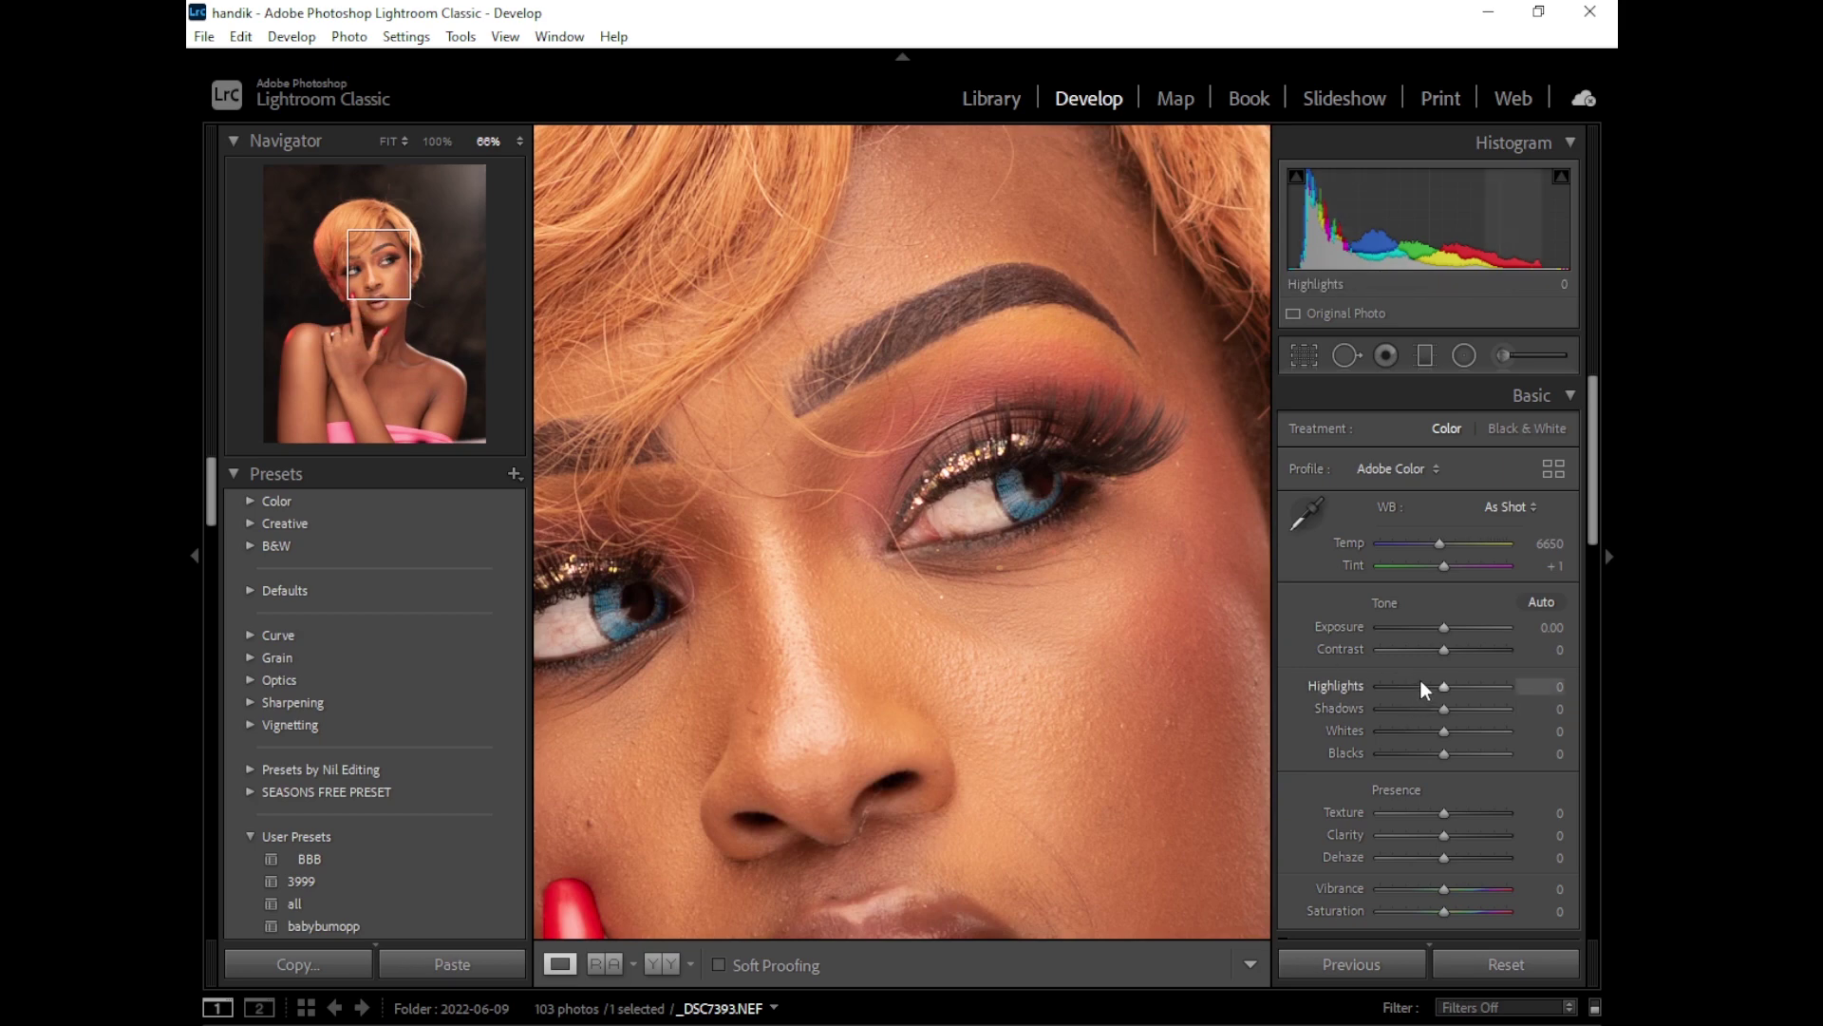
left_click_drag(1443, 685, 1421, 742)
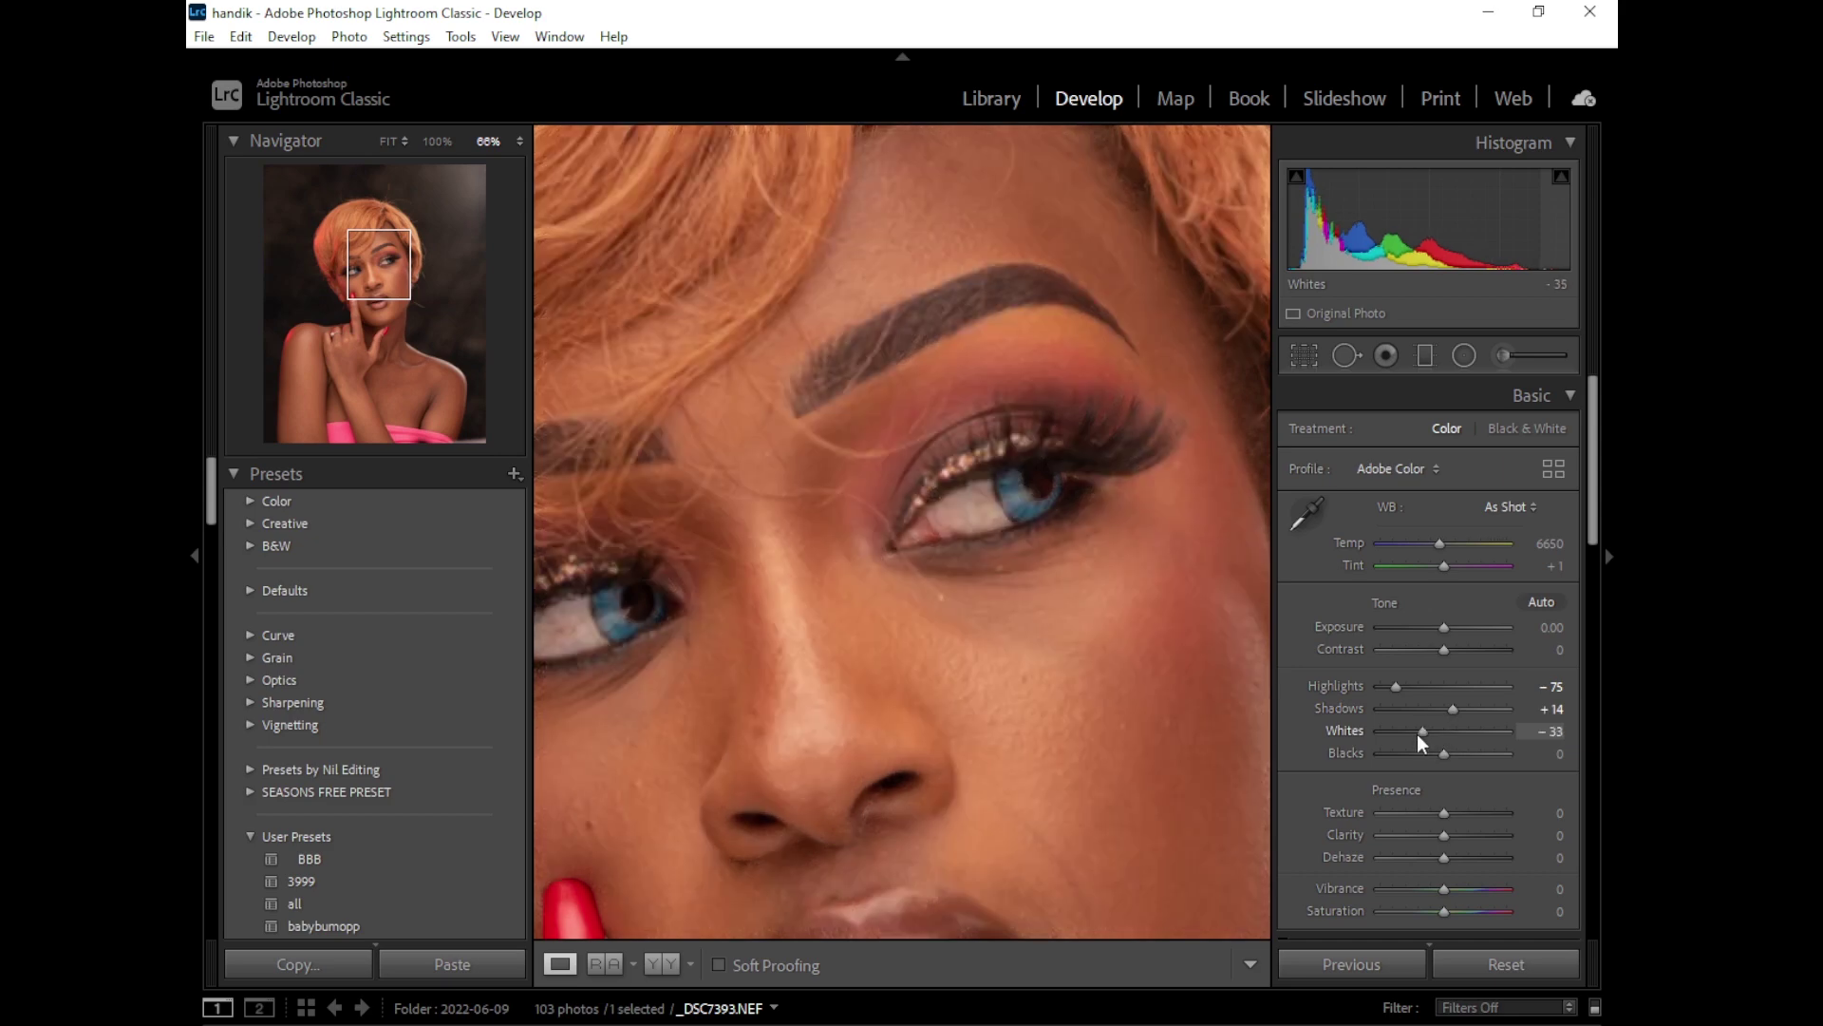
left_click(985, 635)
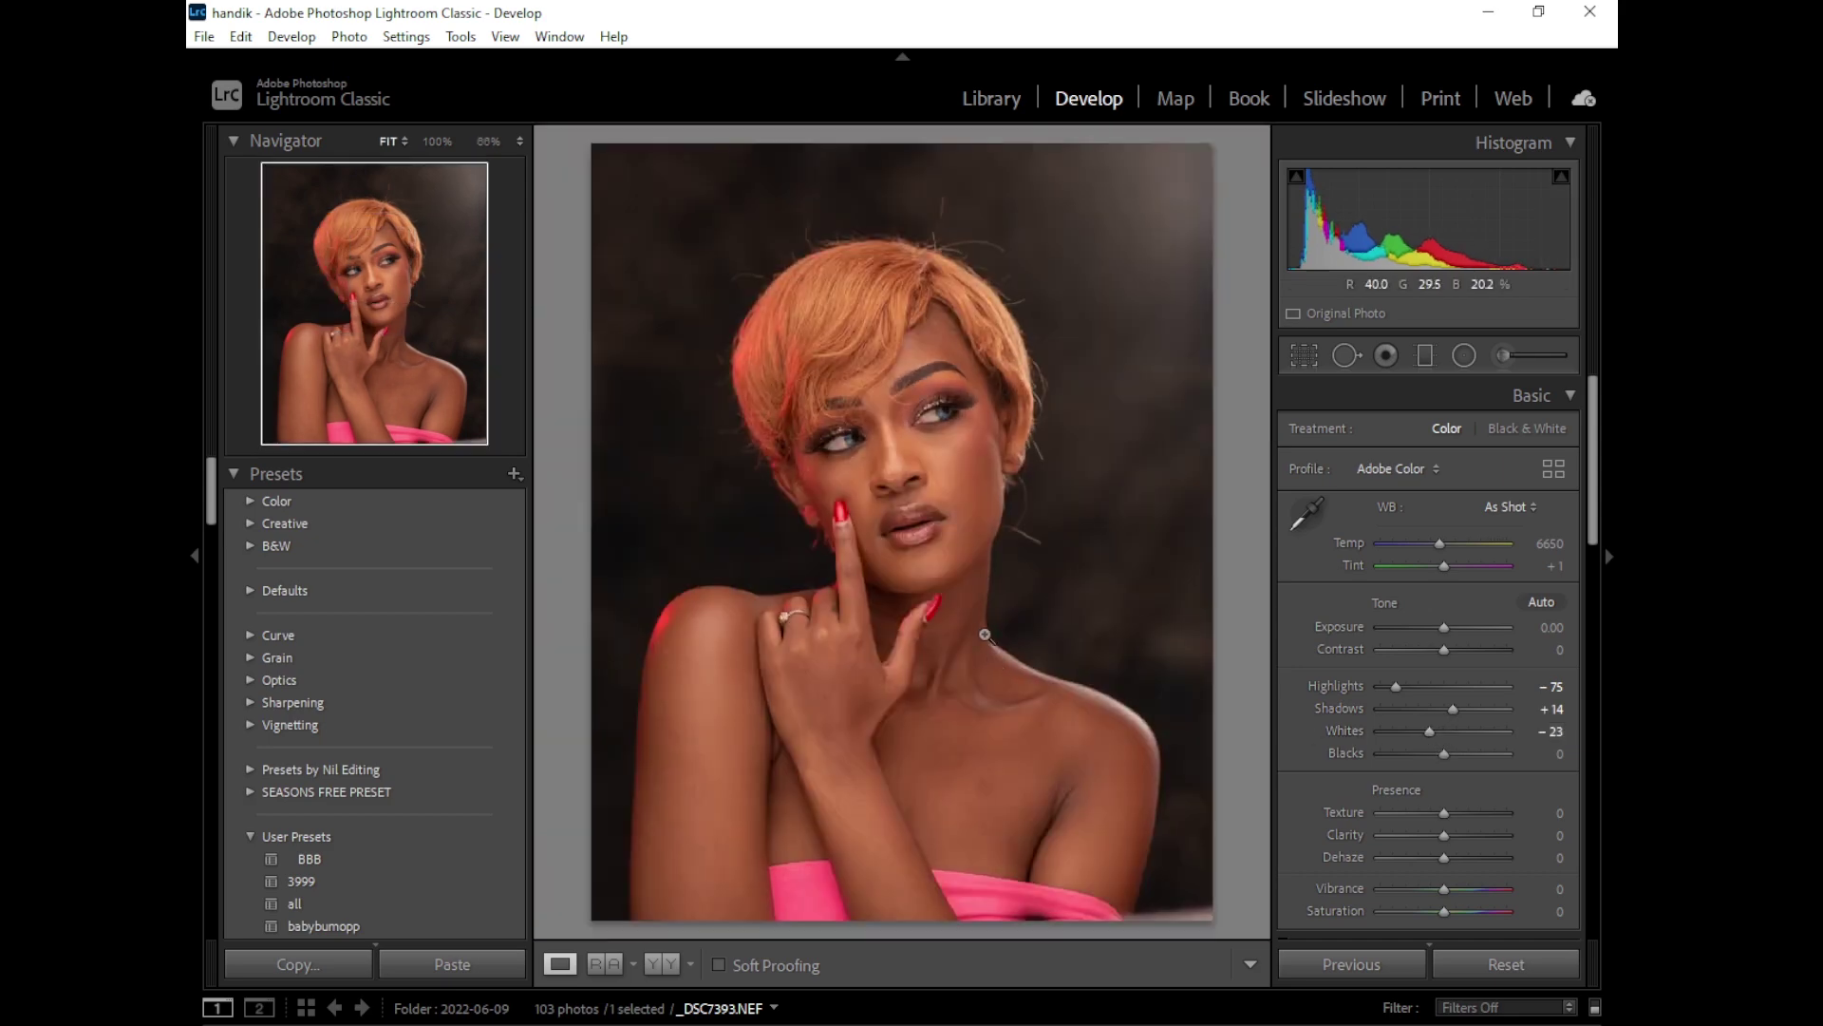
Step: Raise Shadows to +35 while comparing Before & After zoomed on the eye and nose
left_click(662, 964)
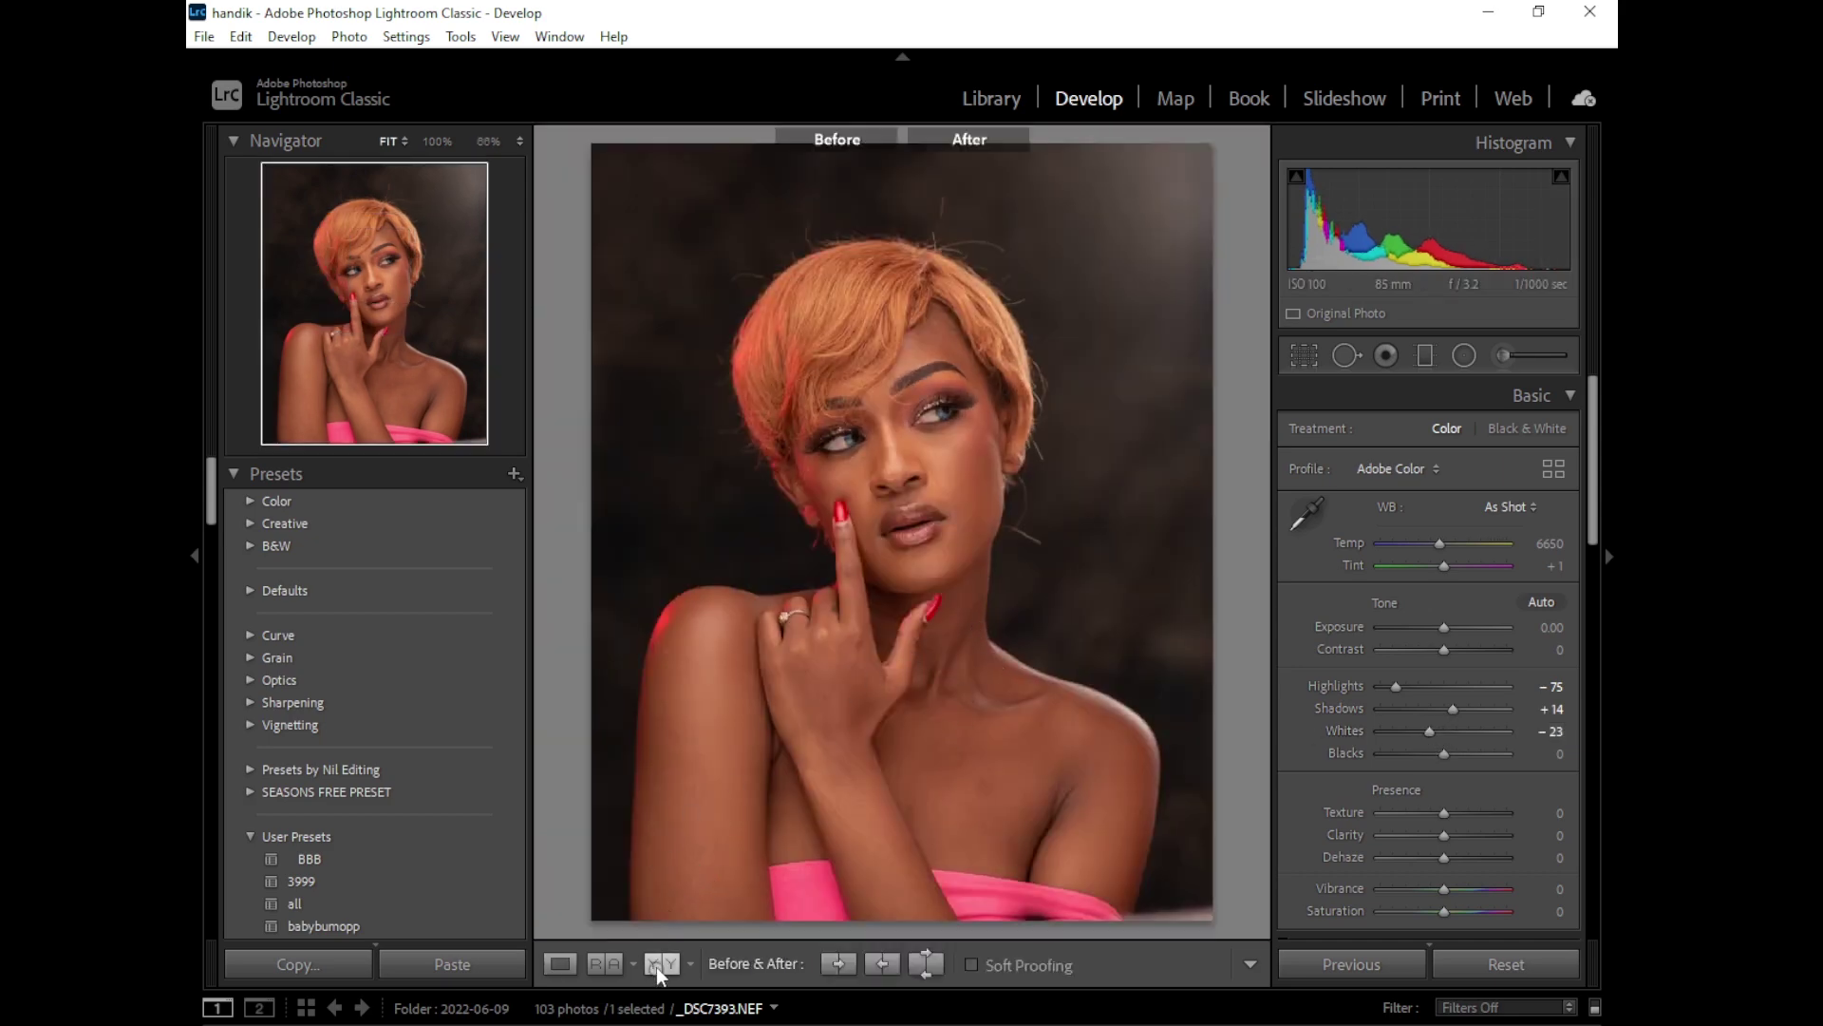
left_click(1078, 470)
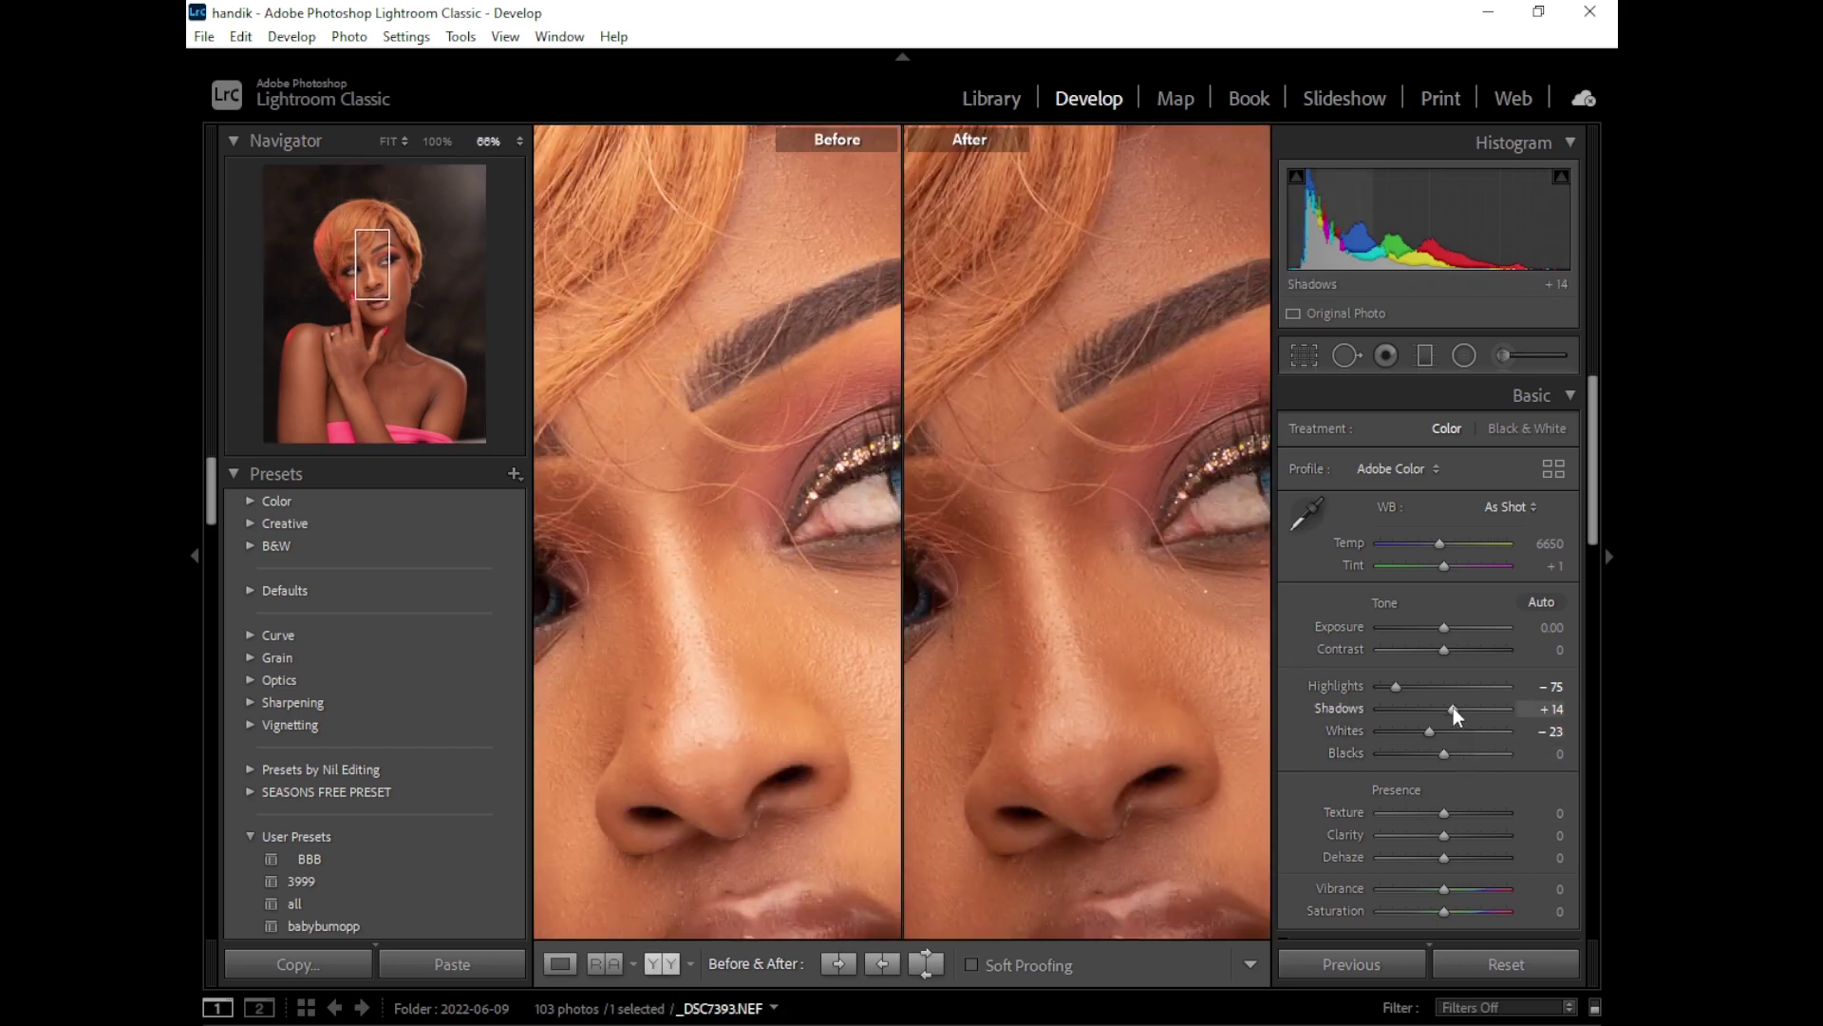
left_click_drag(1454, 708, 1474, 709)
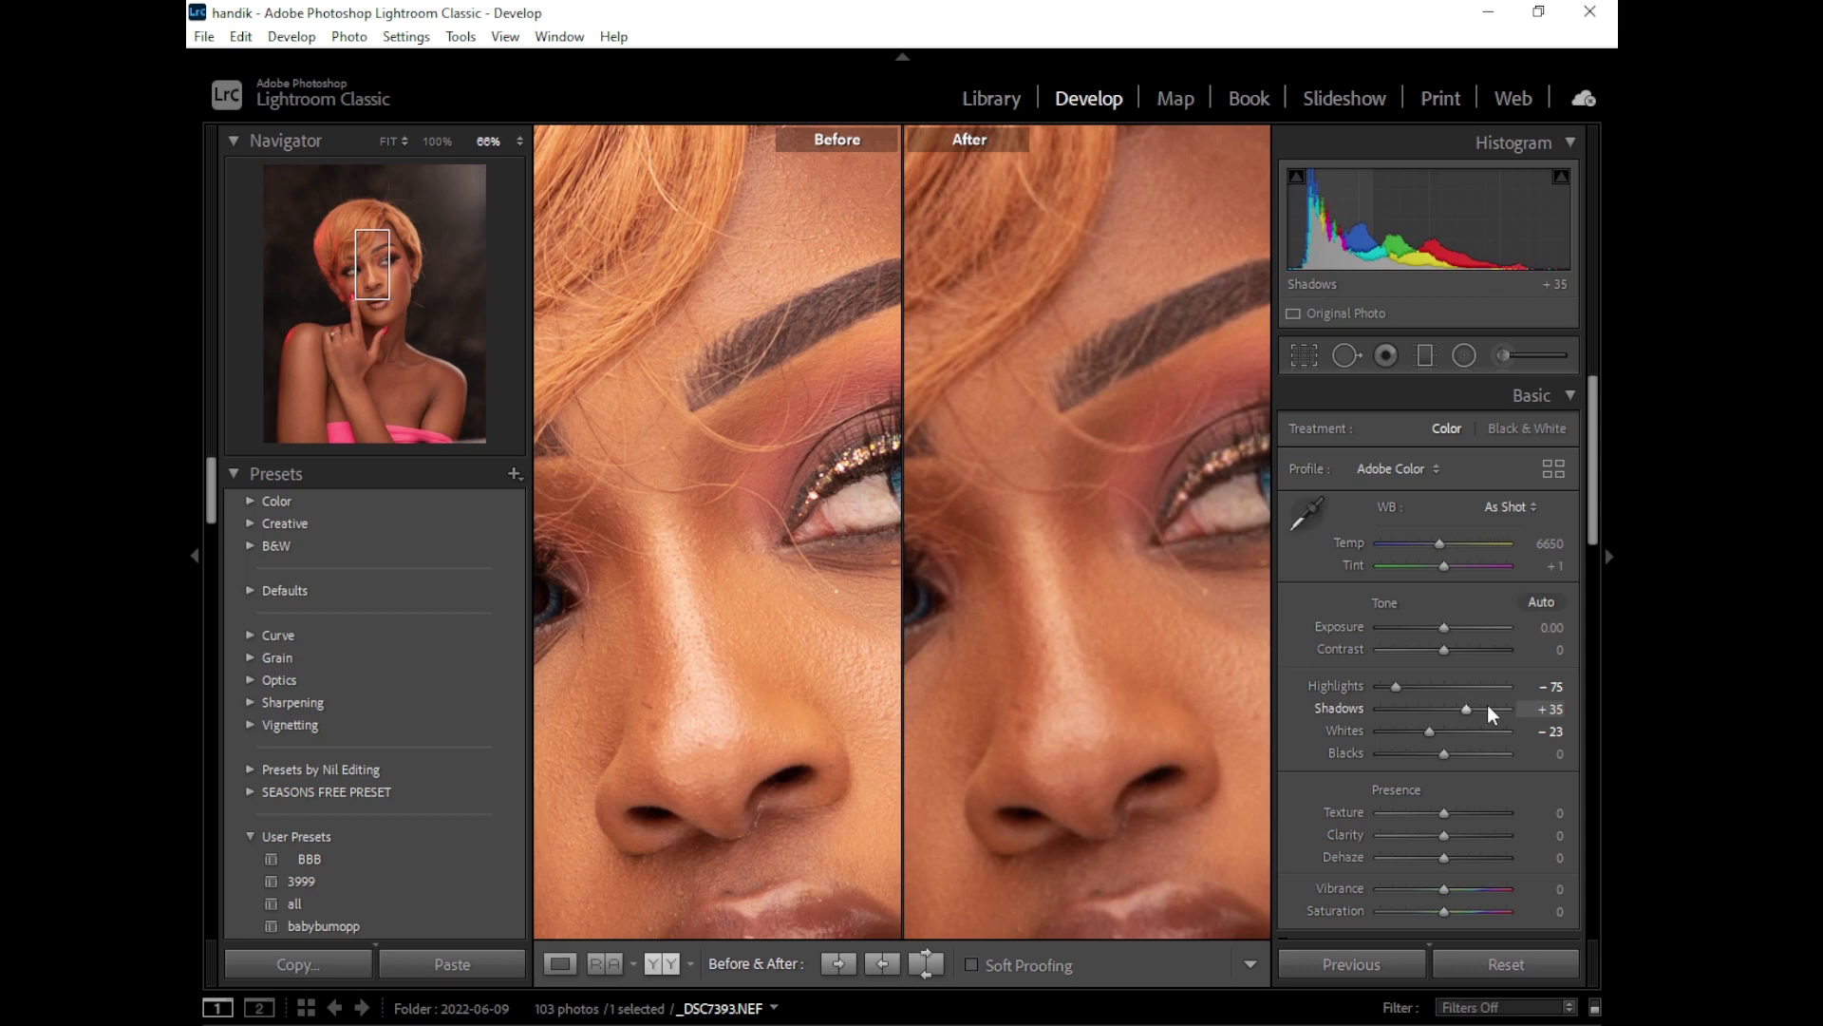
left_click(996, 649)
left_click(560, 964)
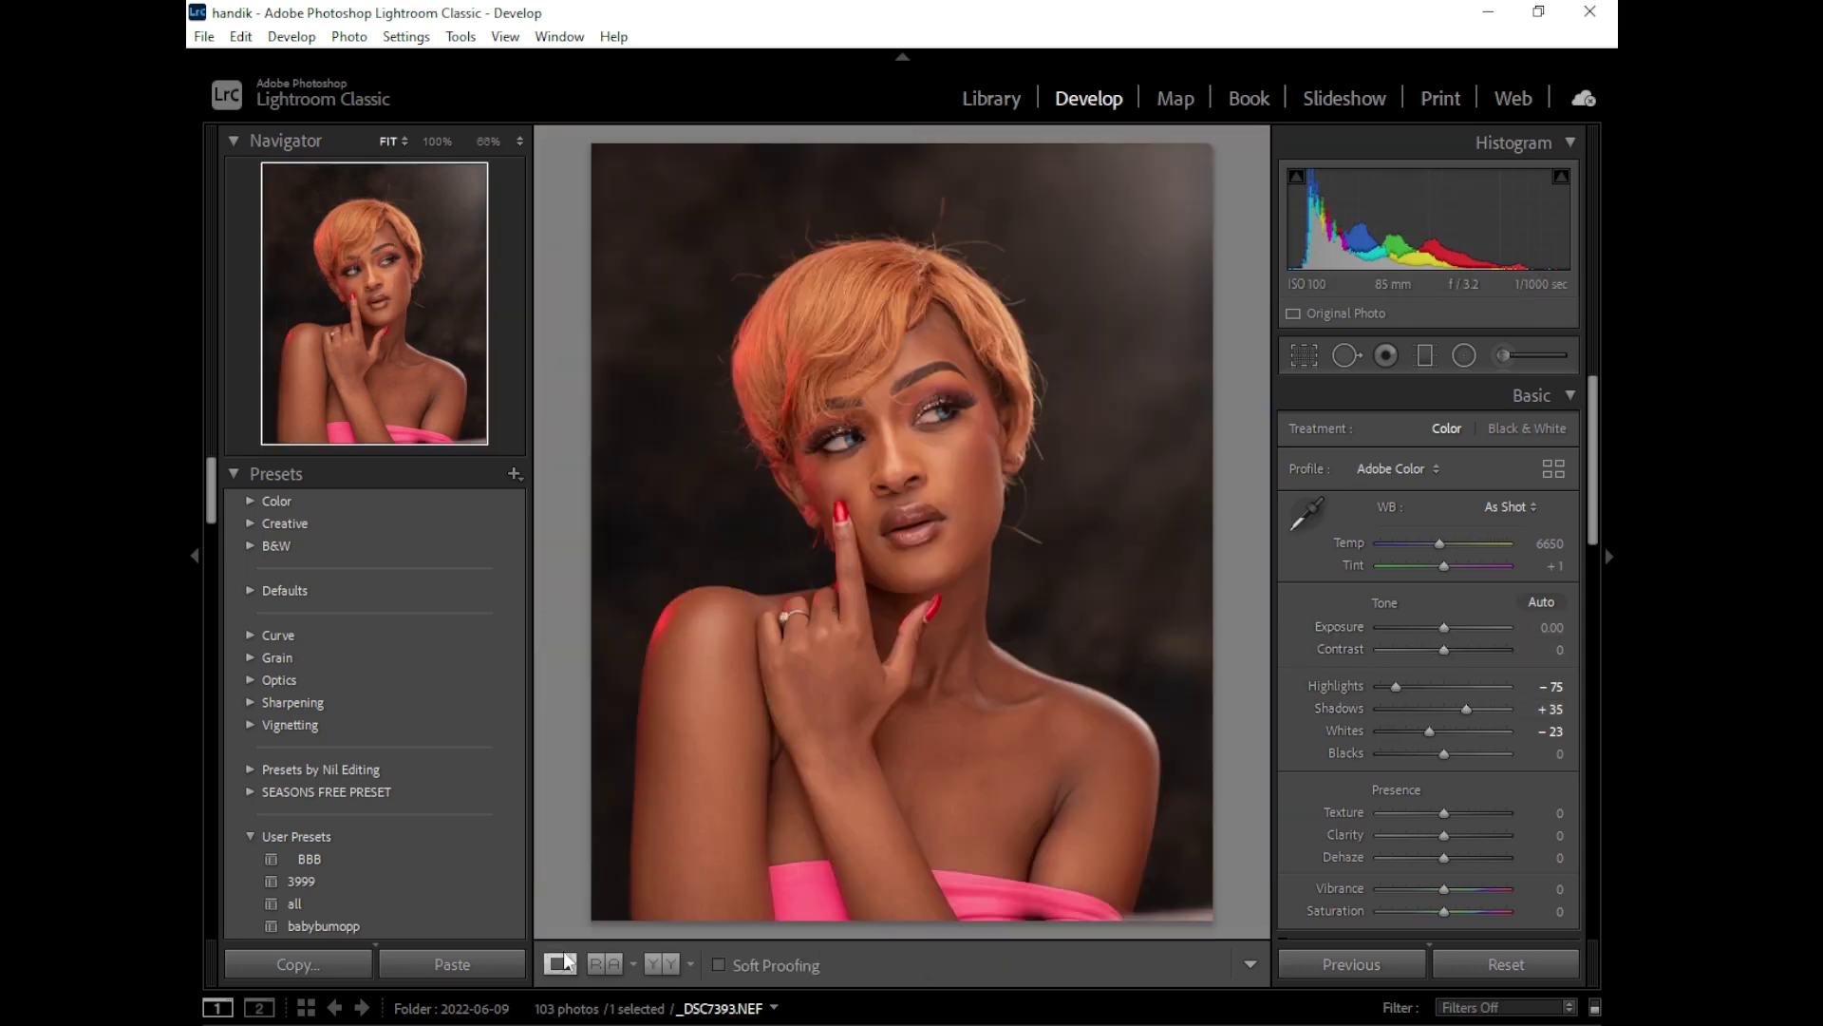
Step: Fine-tune Highlights to −51 in a Before & After view of the forehead and eyebrows
left_click(668, 965)
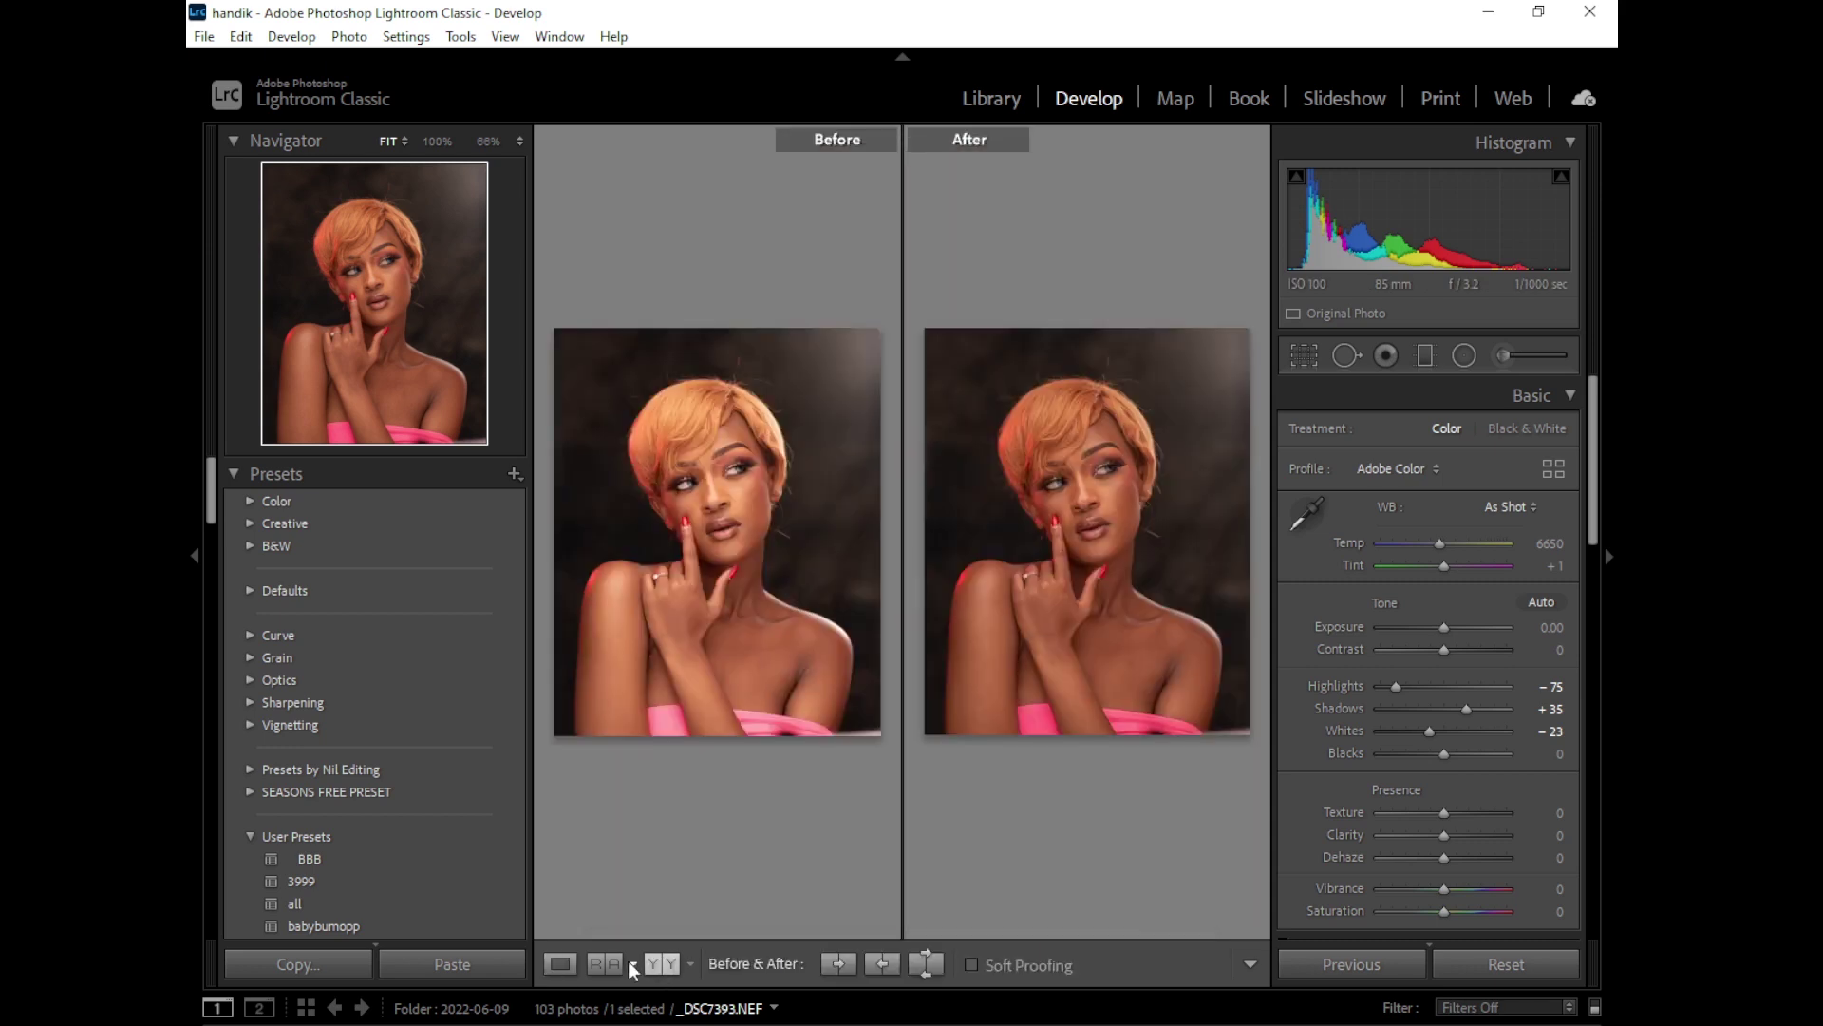
left_click(560, 964)
left_click(665, 964)
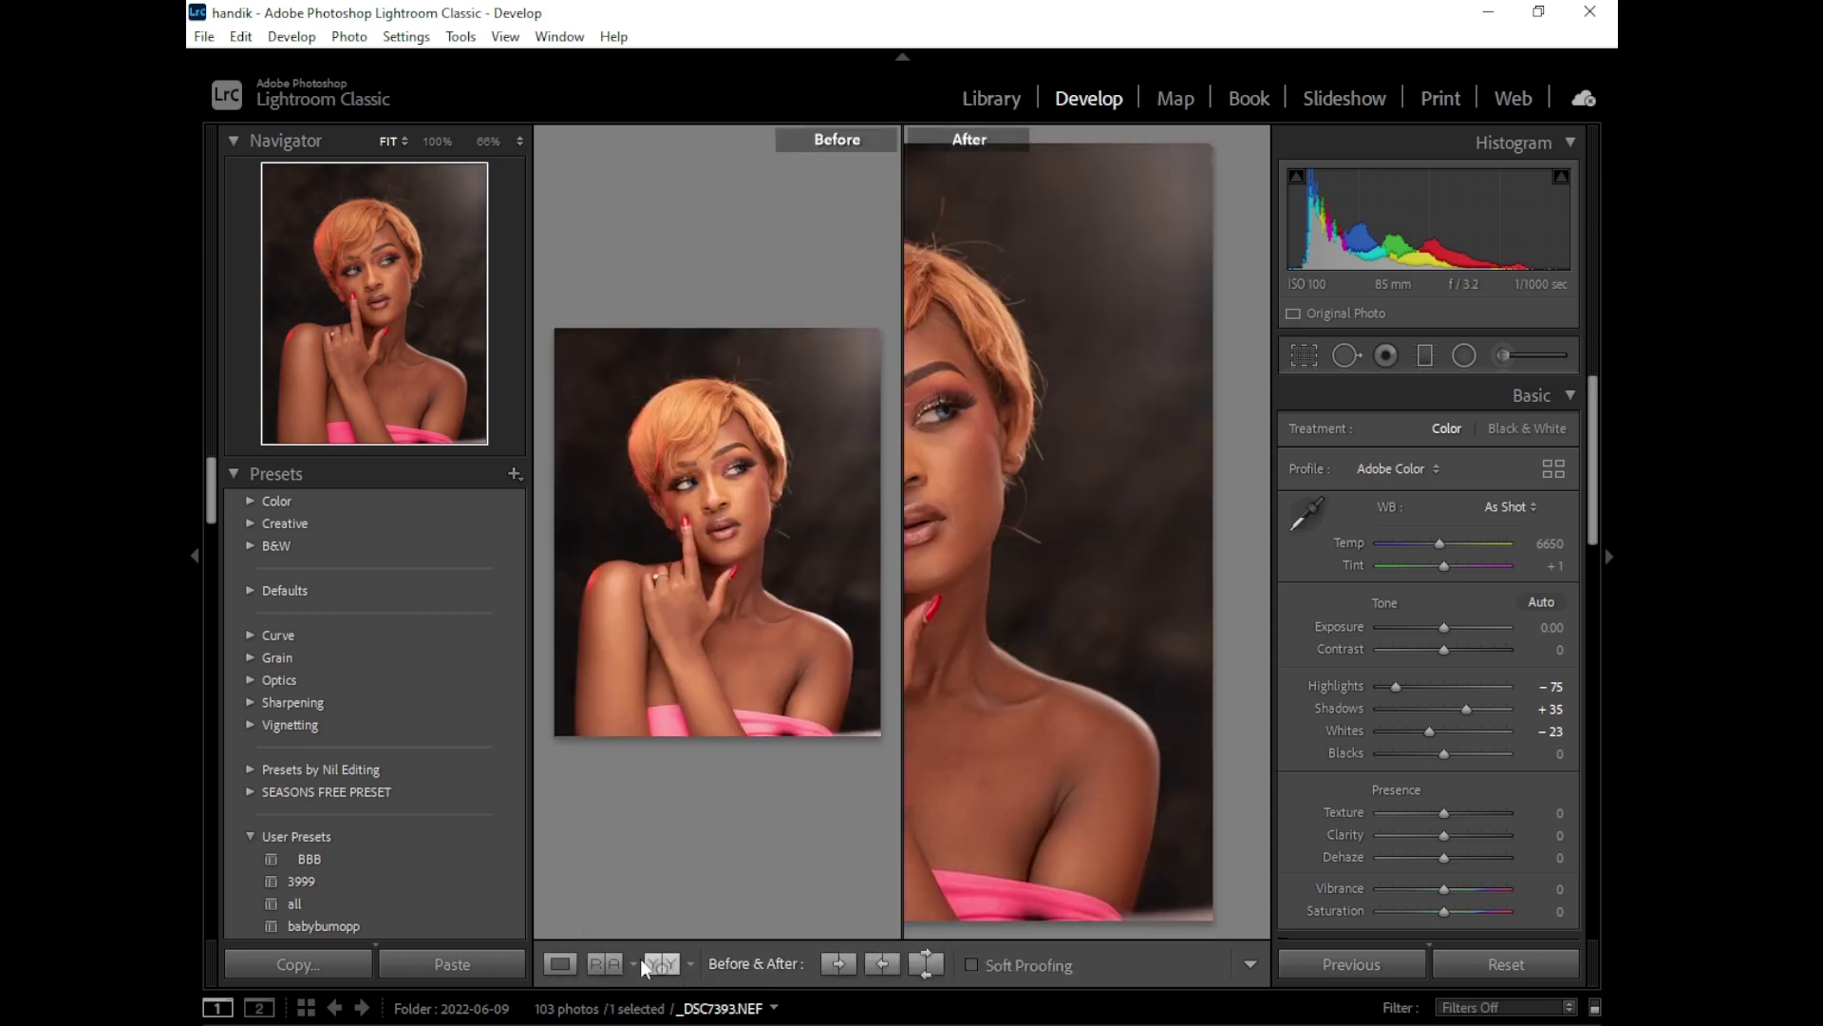
left_click(560, 963)
left_click(659, 968)
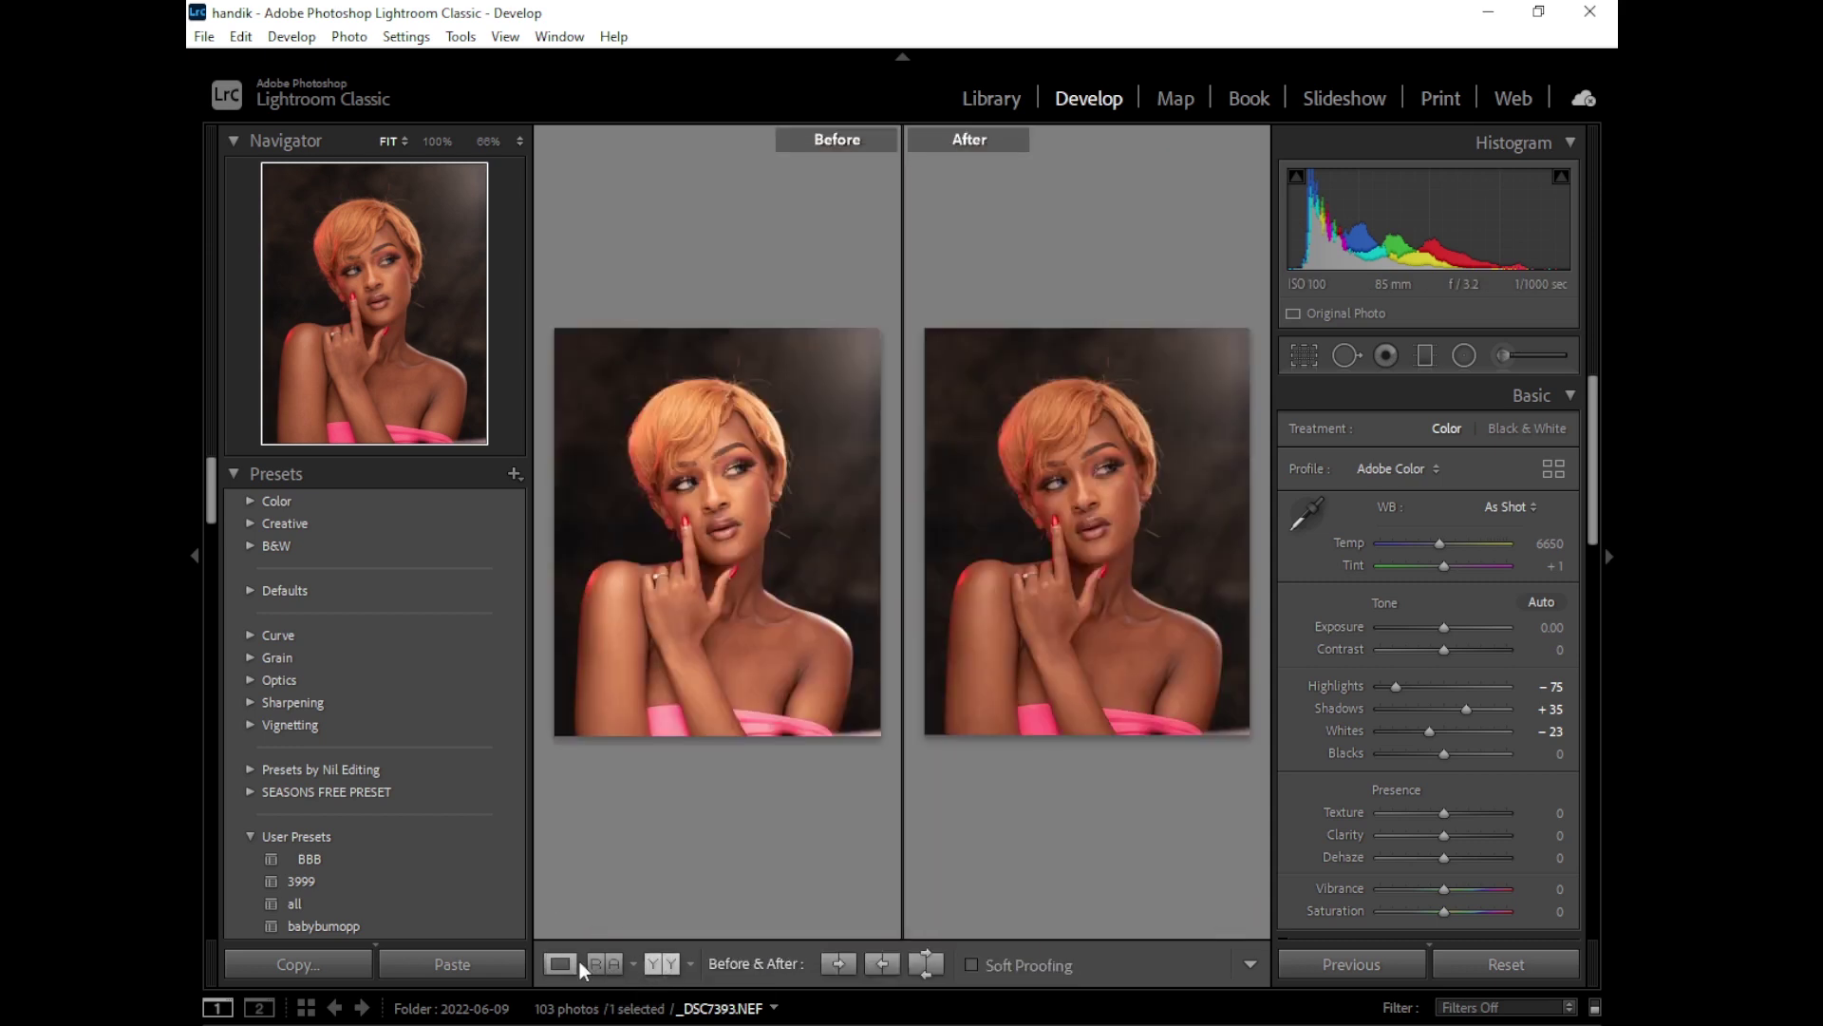
left_click(1069, 448)
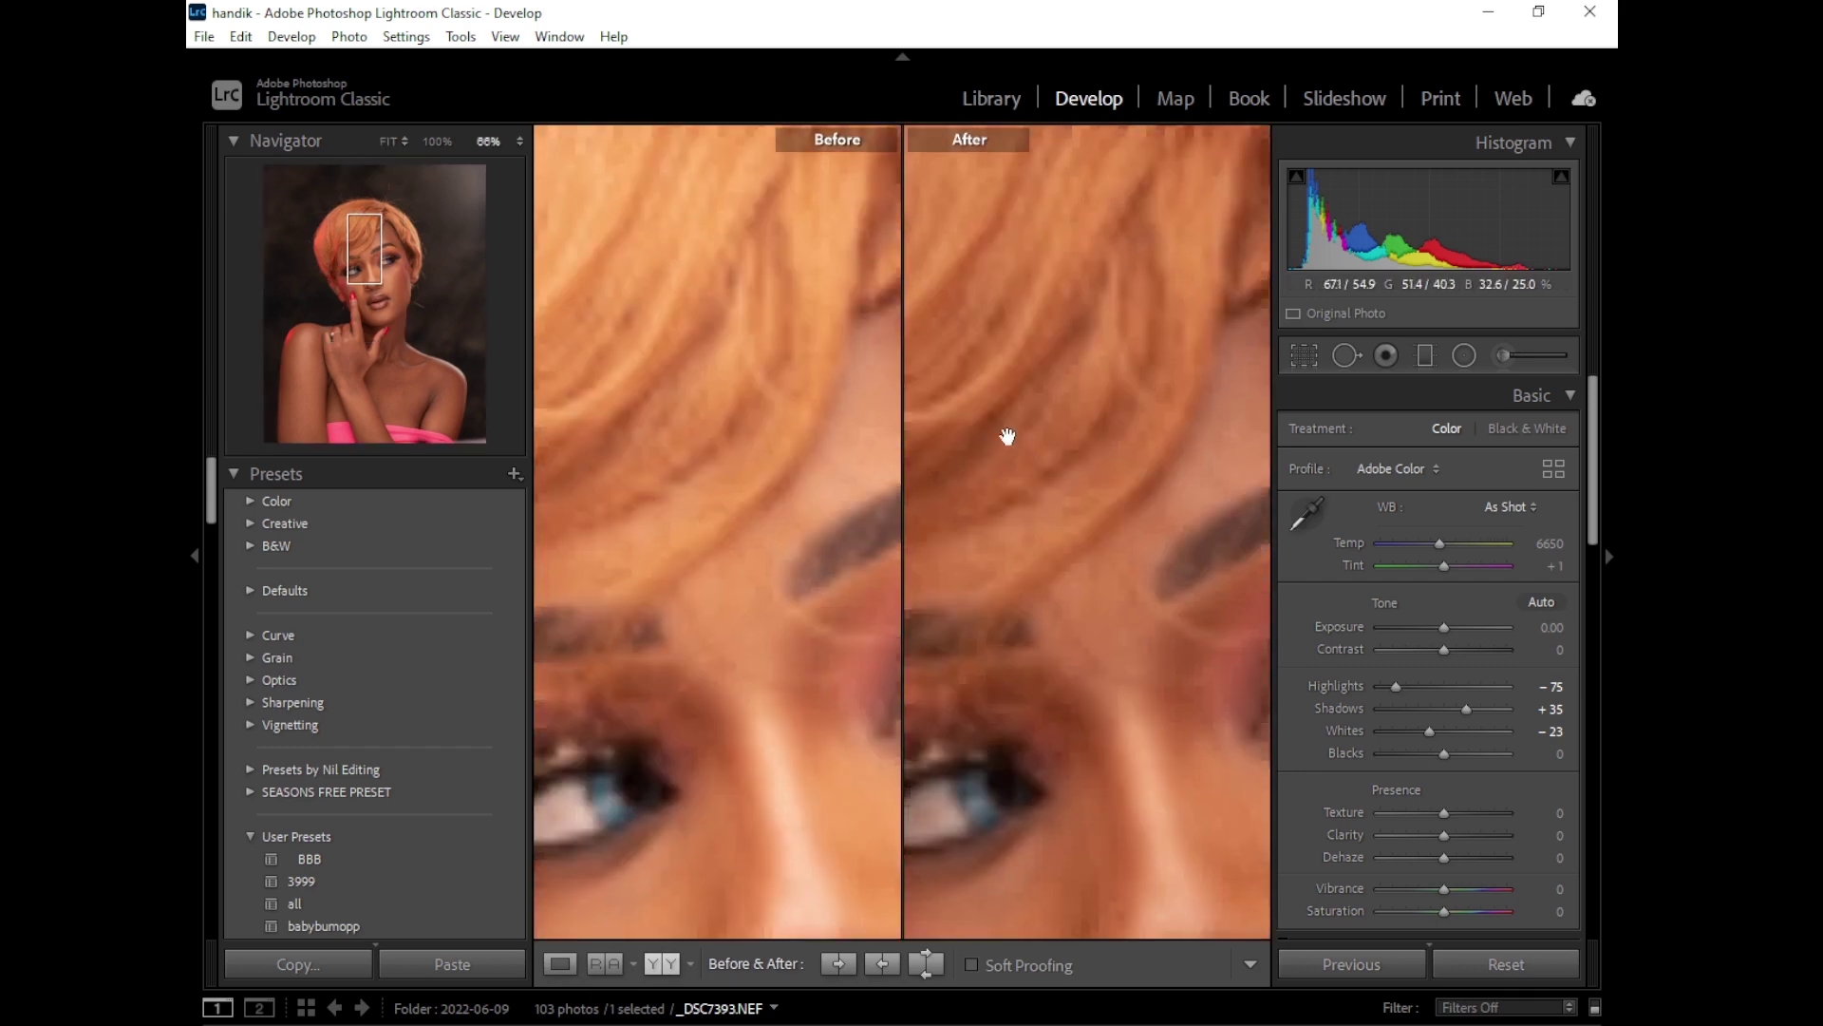
left_click_drag(1404, 688, 1417, 684)
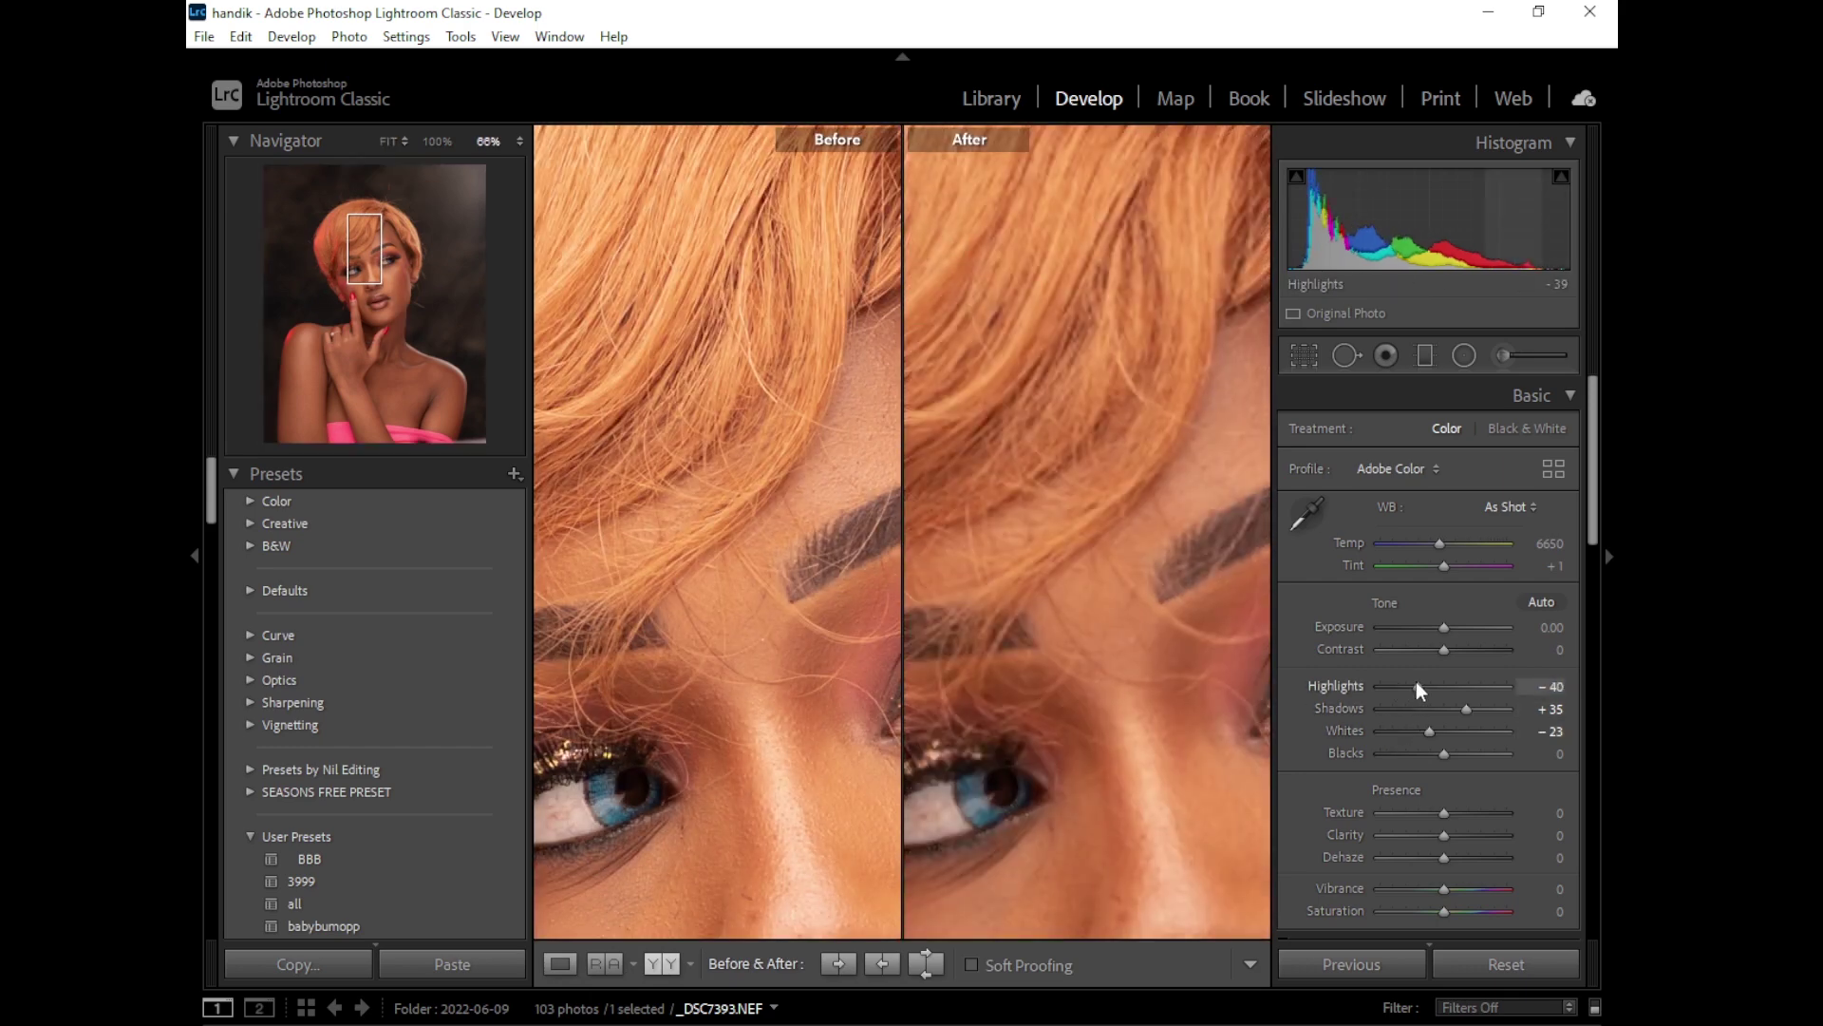
left_click(1023, 581)
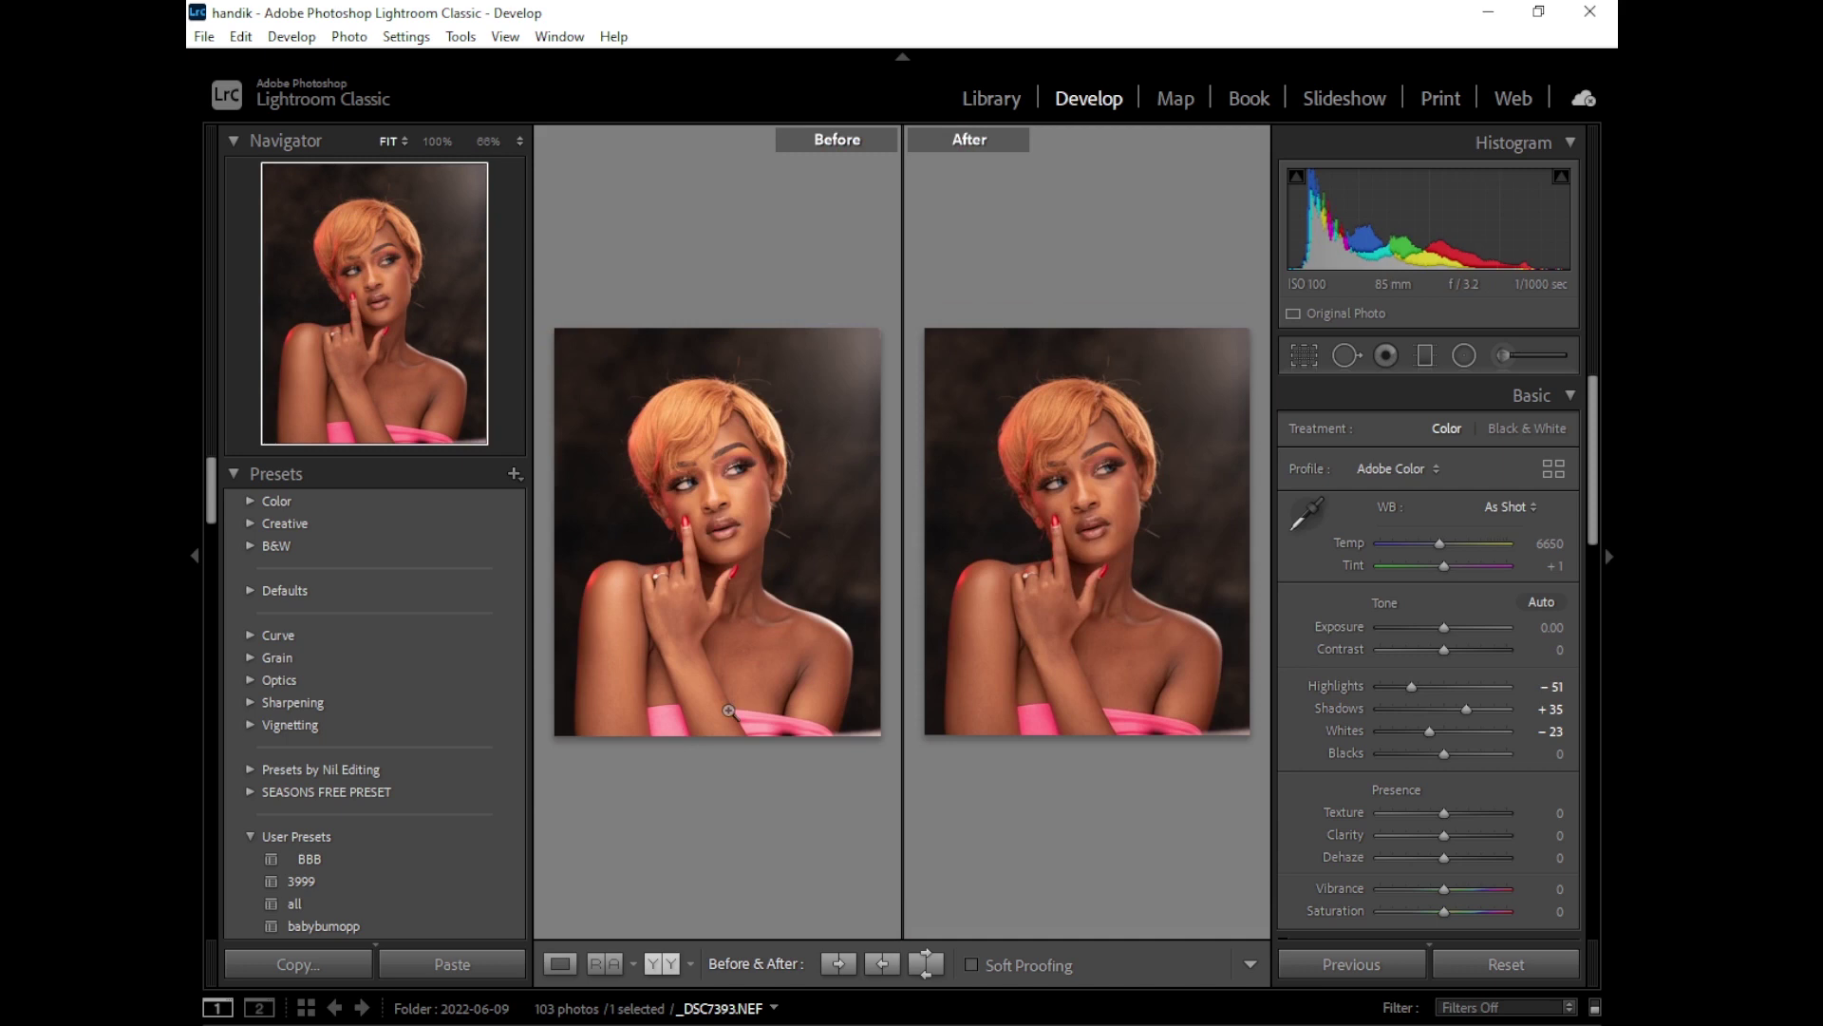
left_click(561, 963)
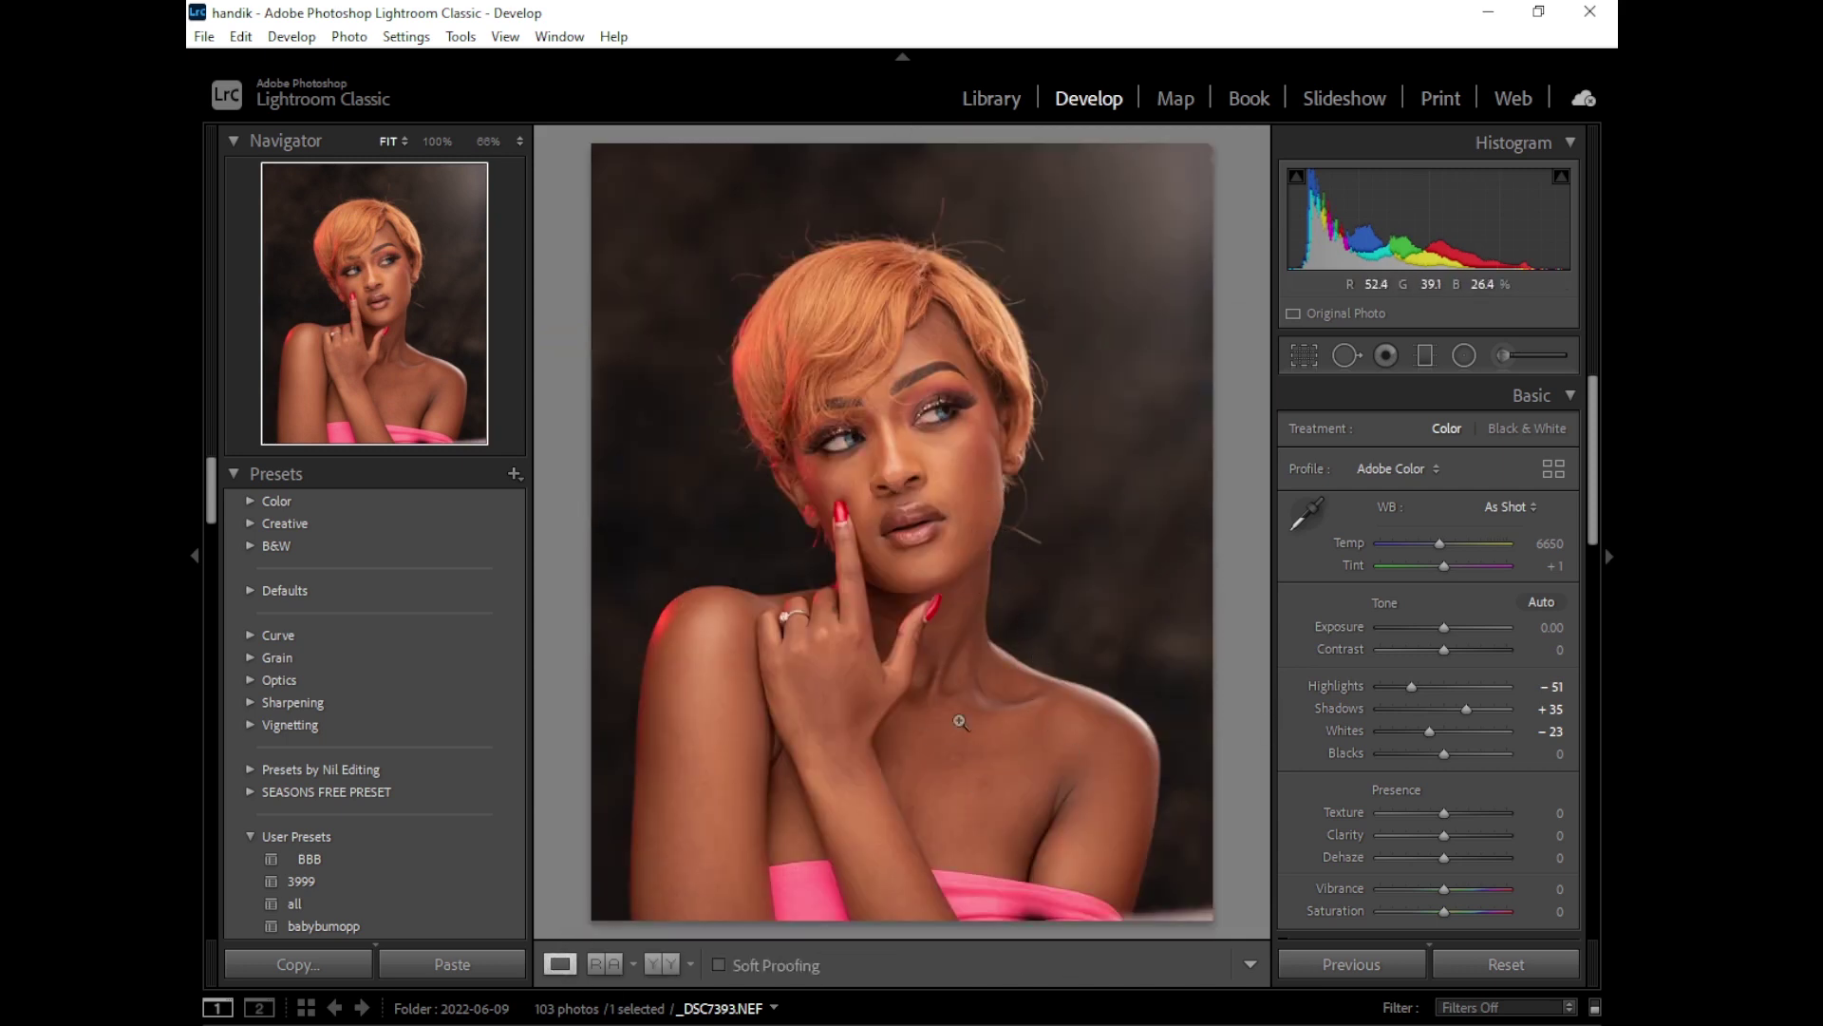
Step: Inspect the neck, hand and eye up close and raise Clarity to +23
left_click(952, 700)
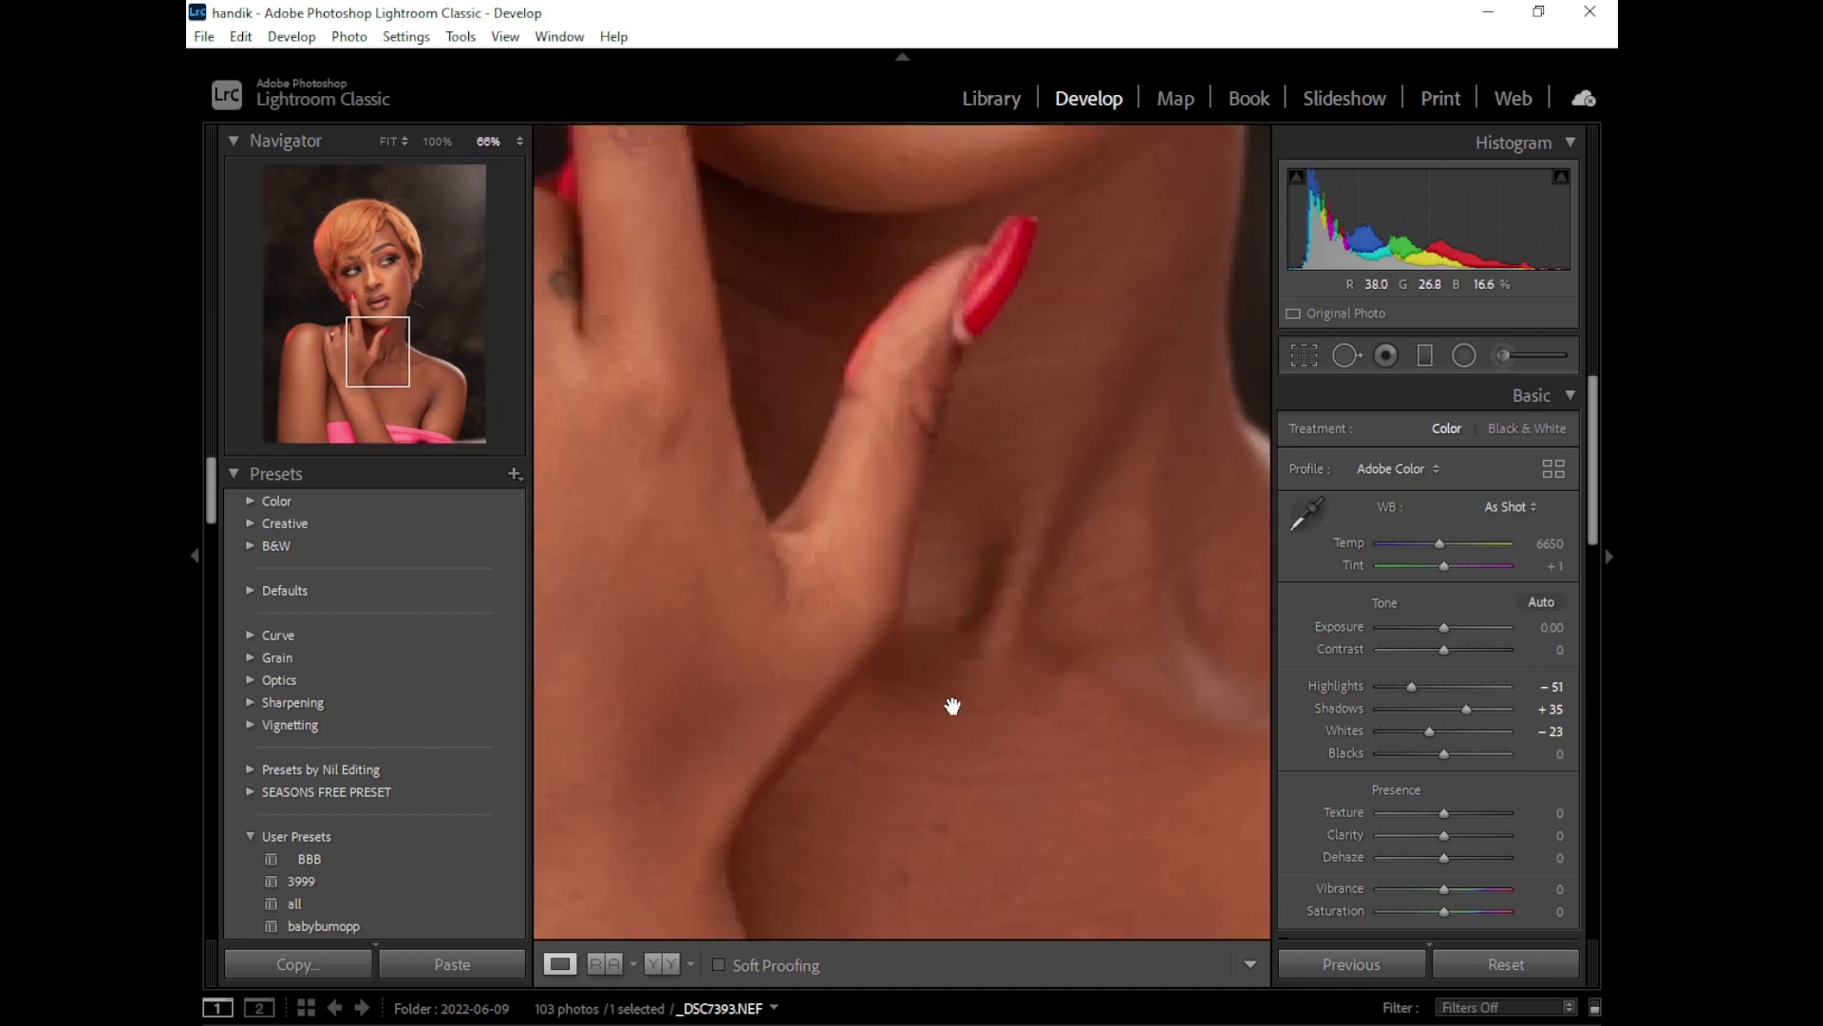
left_click(974, 615)
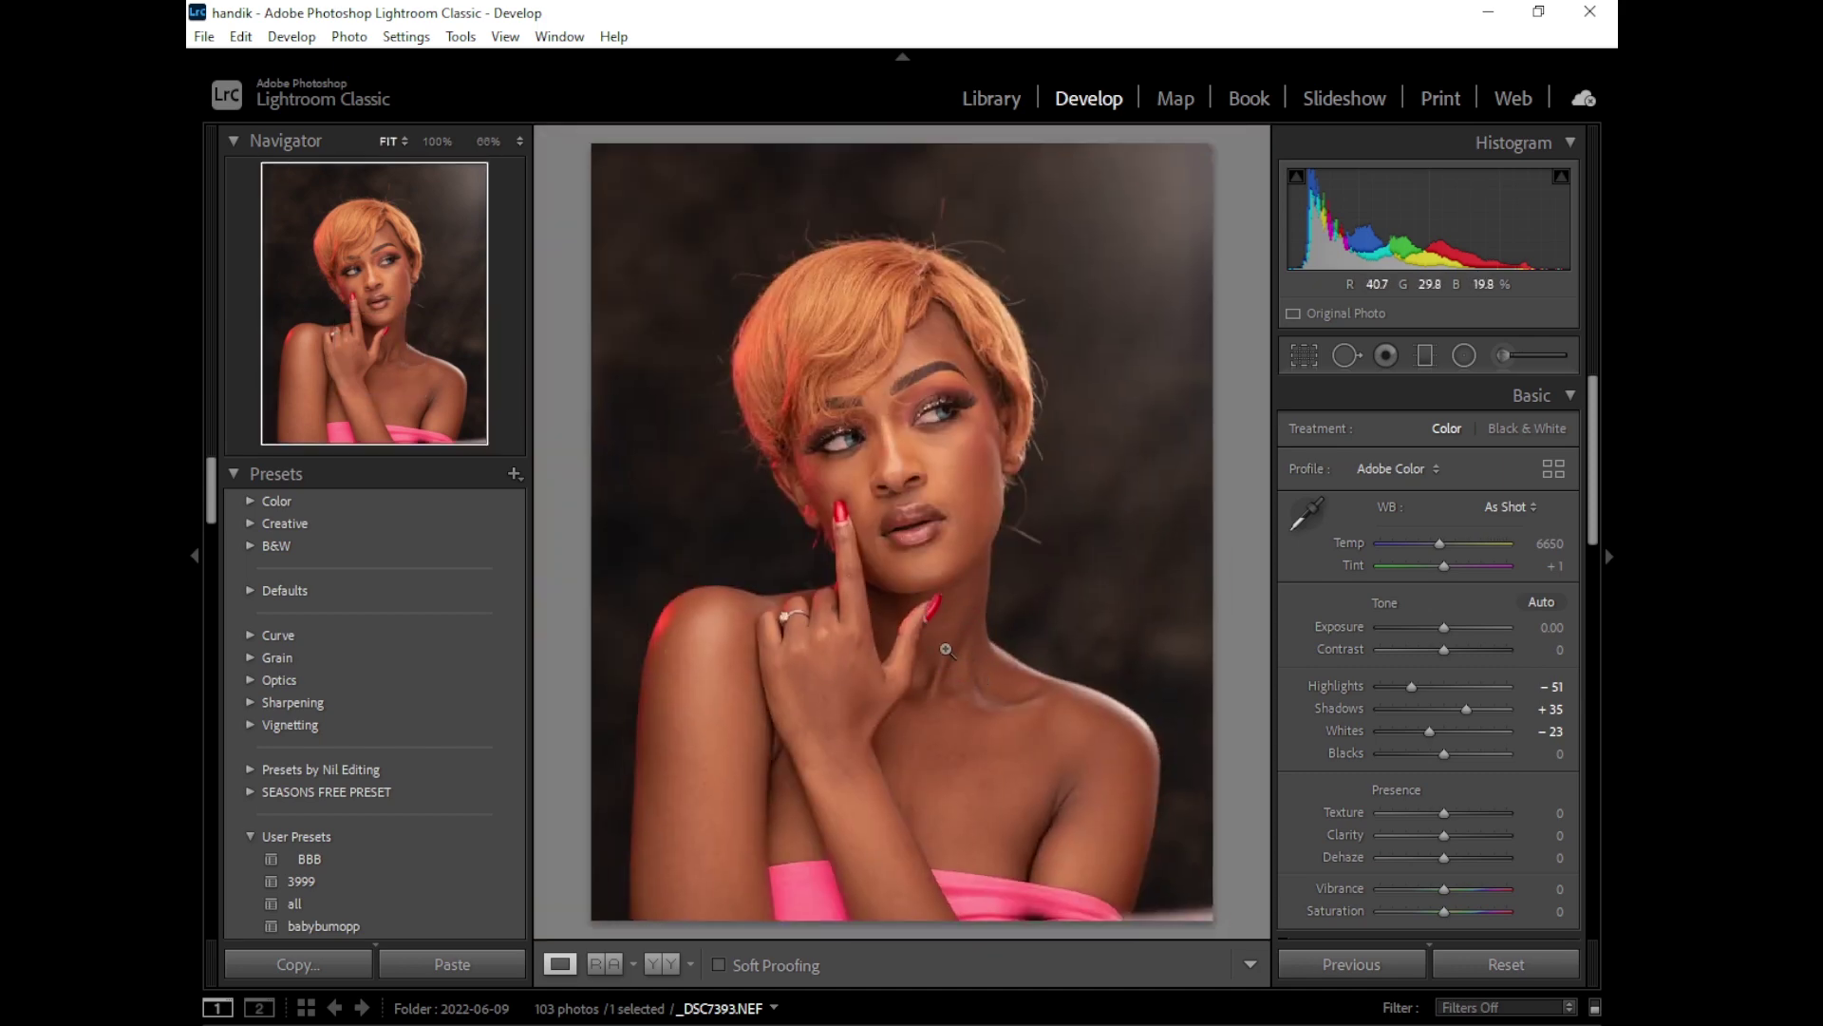
left_click(950, 653)
left_click(928, 533)
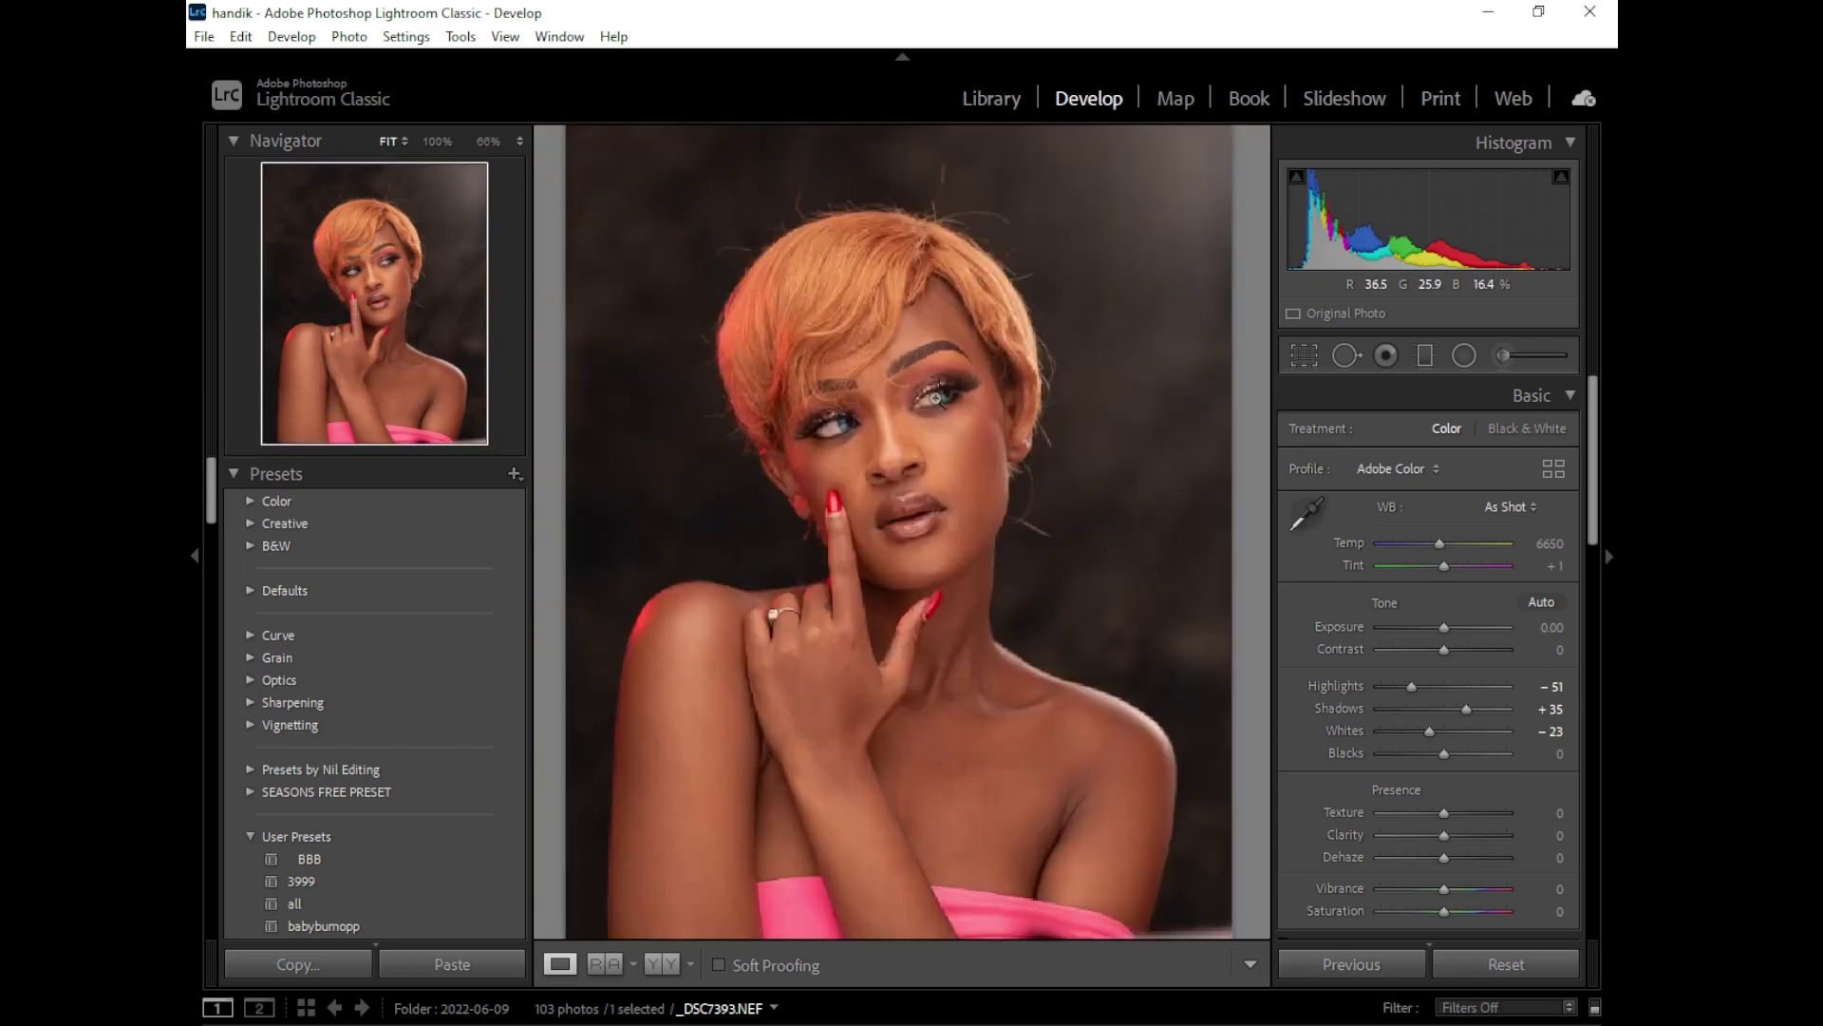
left_click(938, 406)
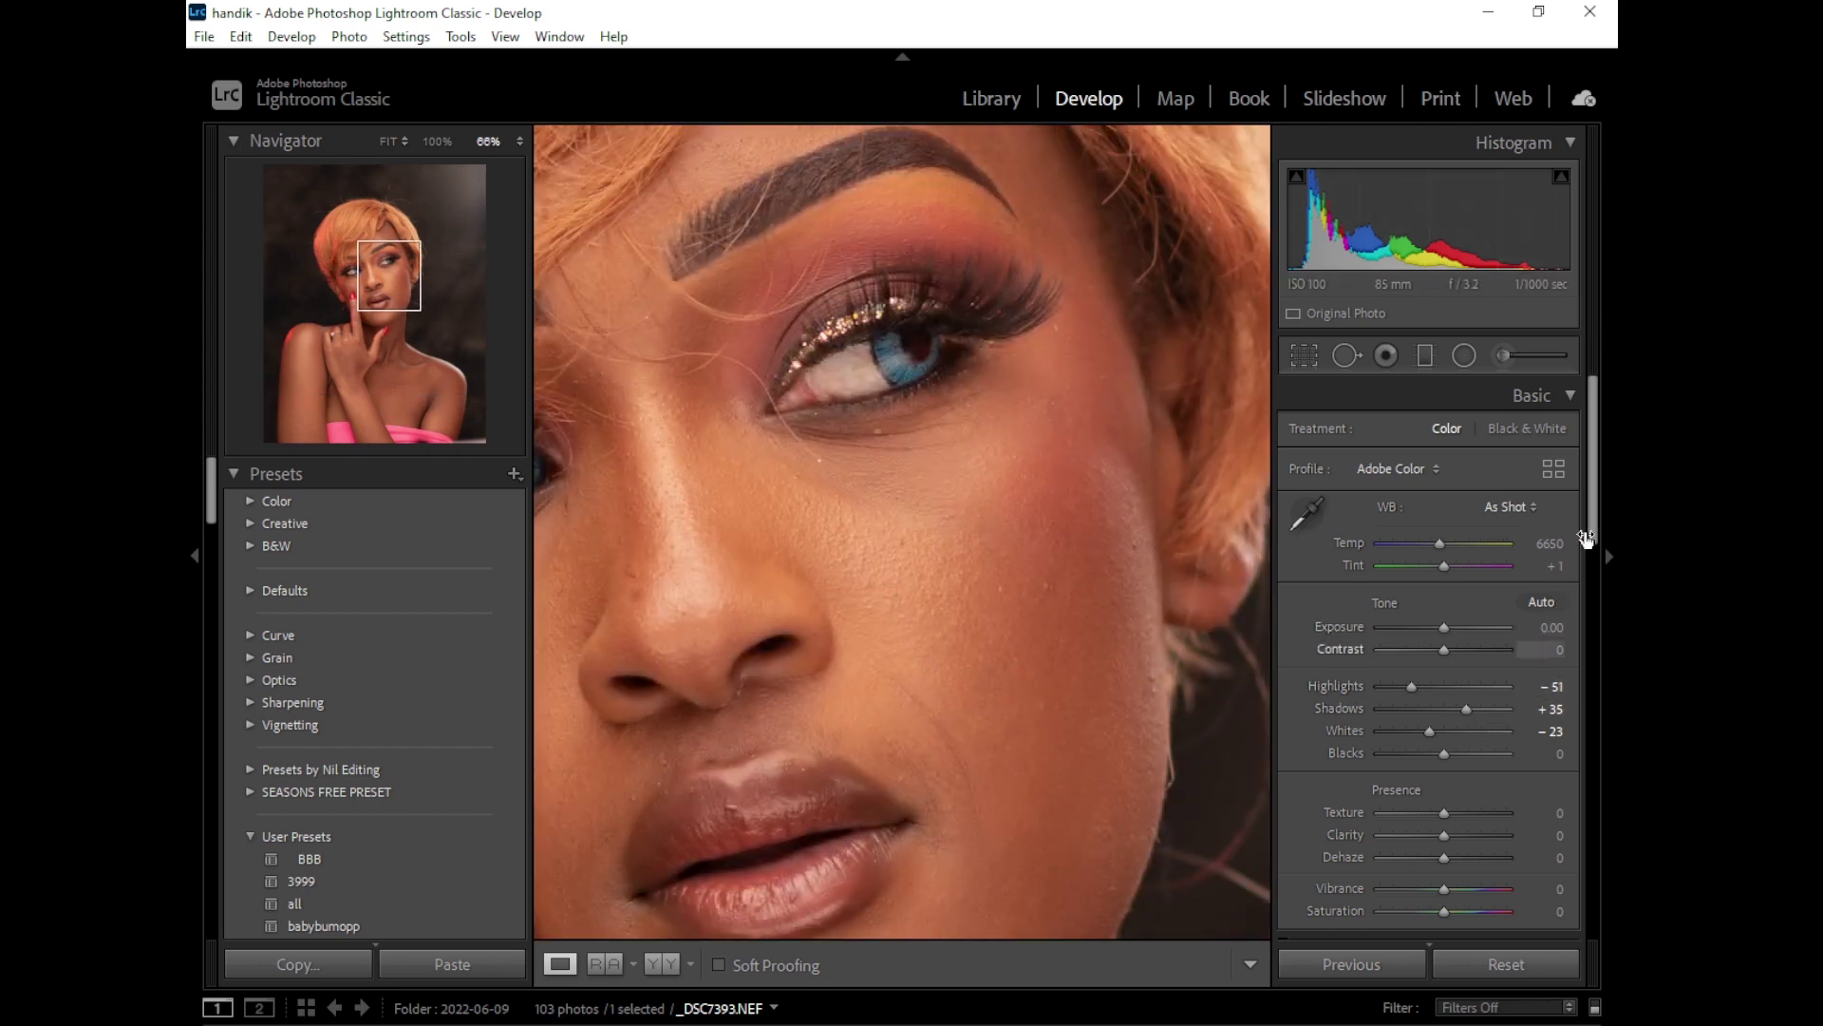
left_click_drag(1592, 528, 1598, 605)
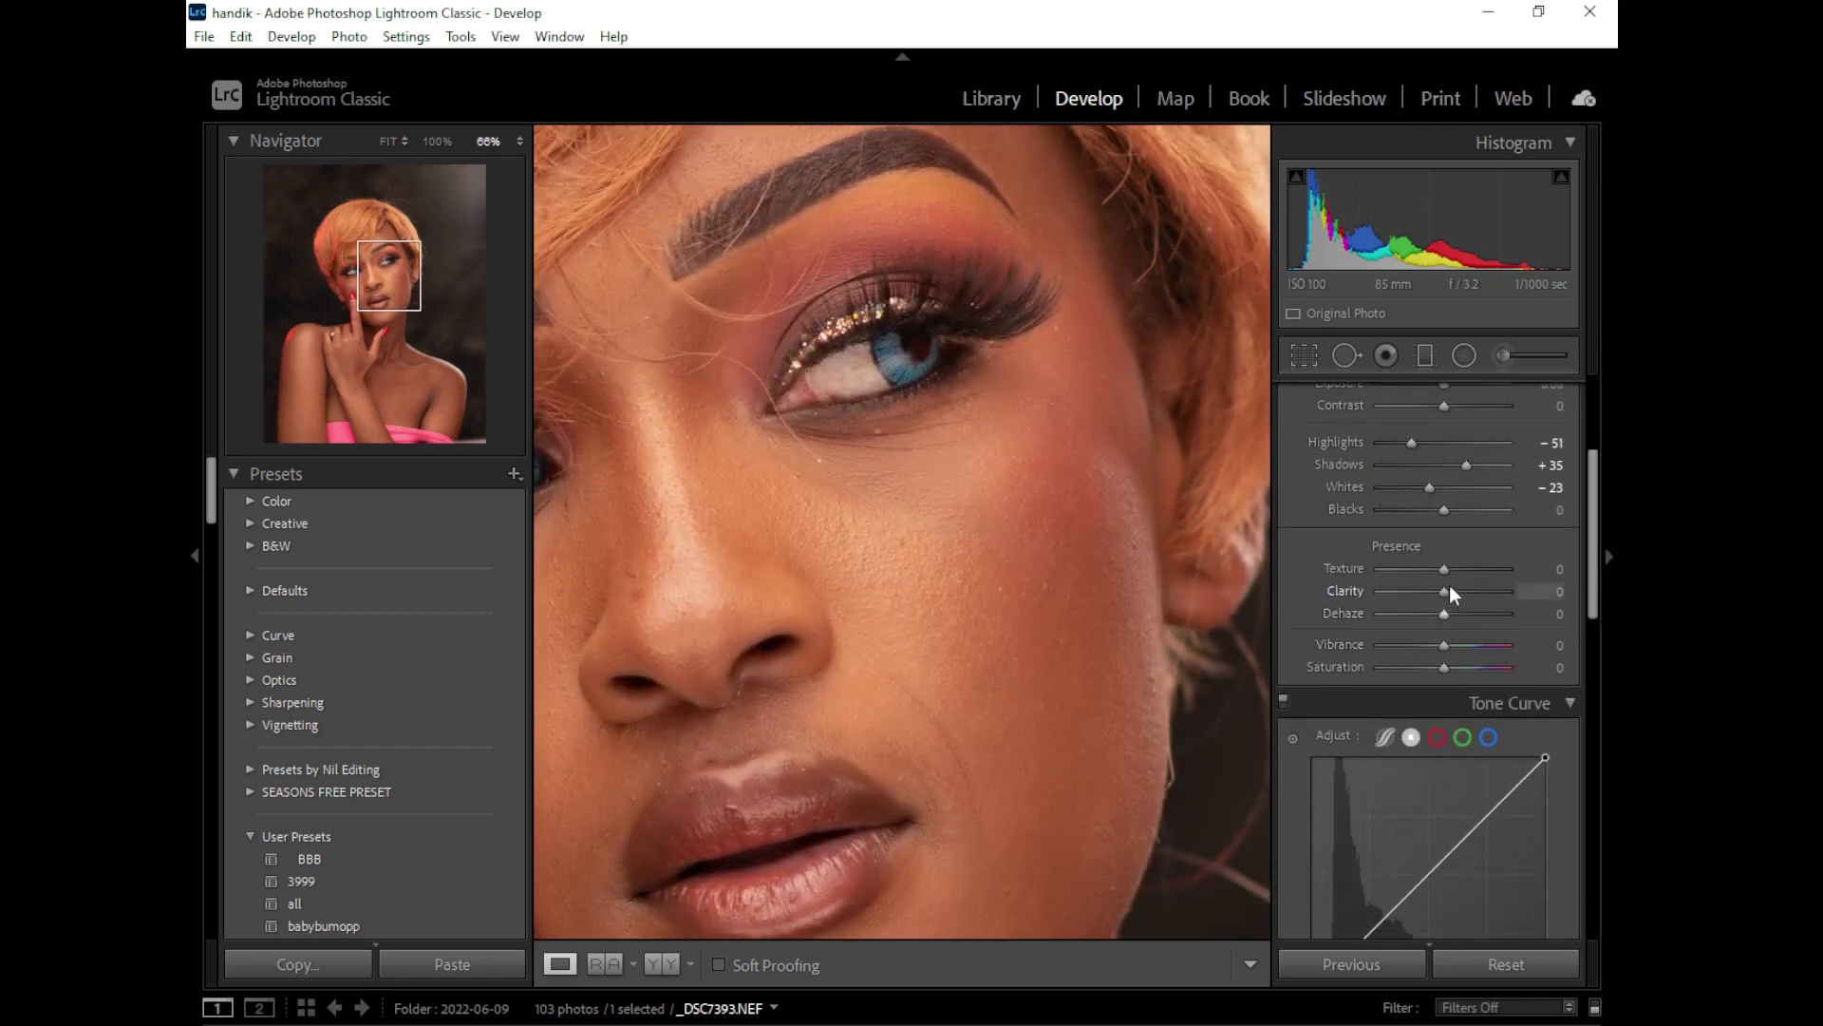
left_click_drag(1446, 591, 1463, 595)
left_click_drag(1592, 590, 1583, 837)
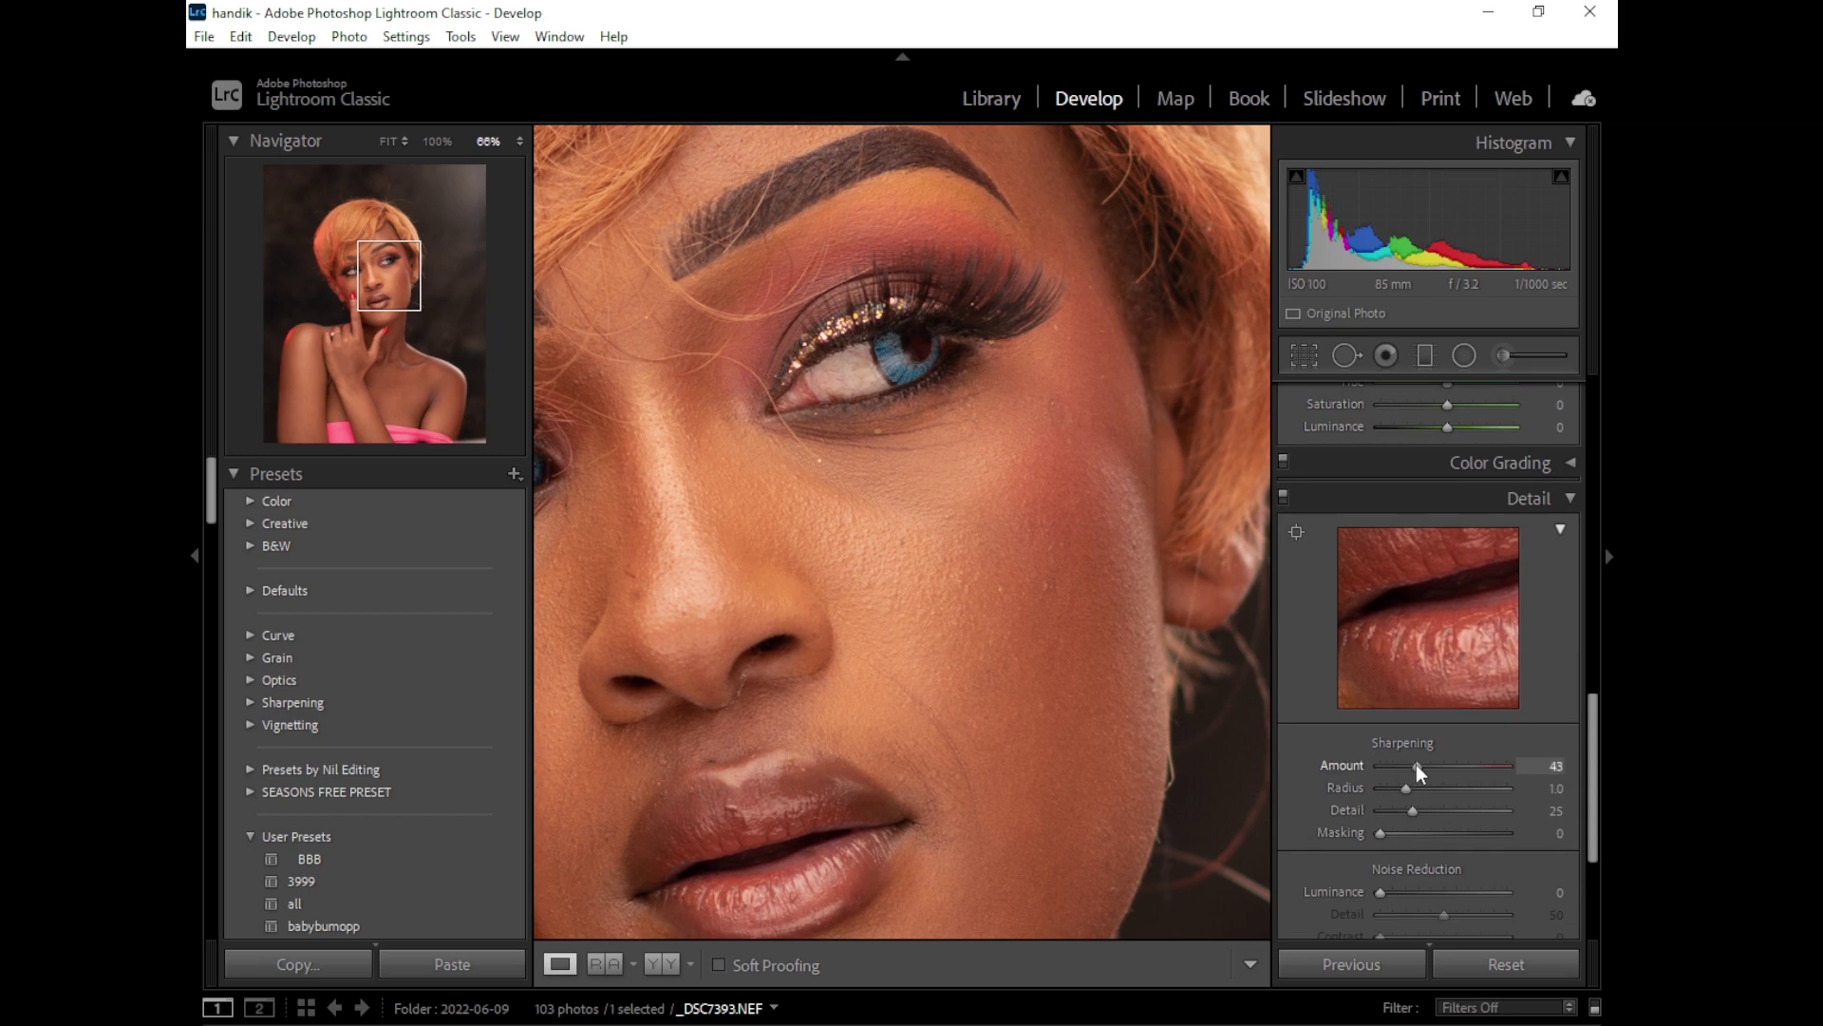
Step: Compare the edited portrait with the original side by side, zoomed on the face
left_click(1026, 651)
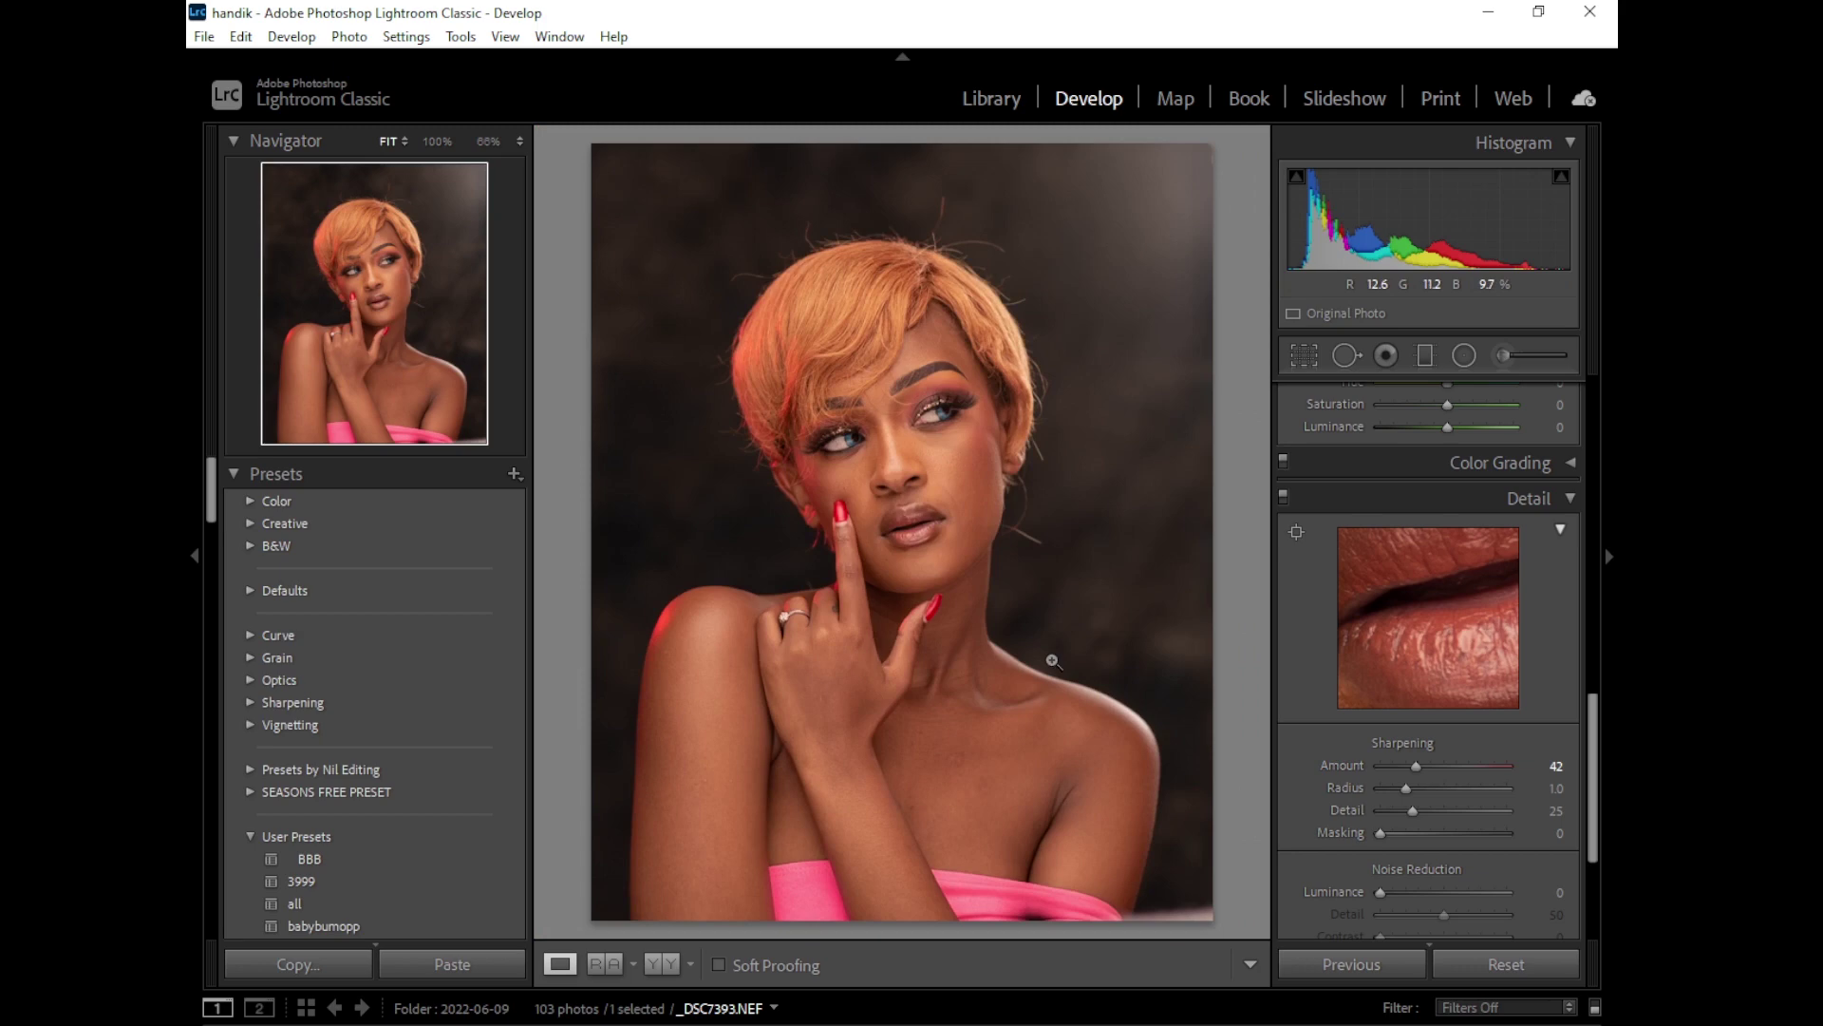
left_click(662, 964)
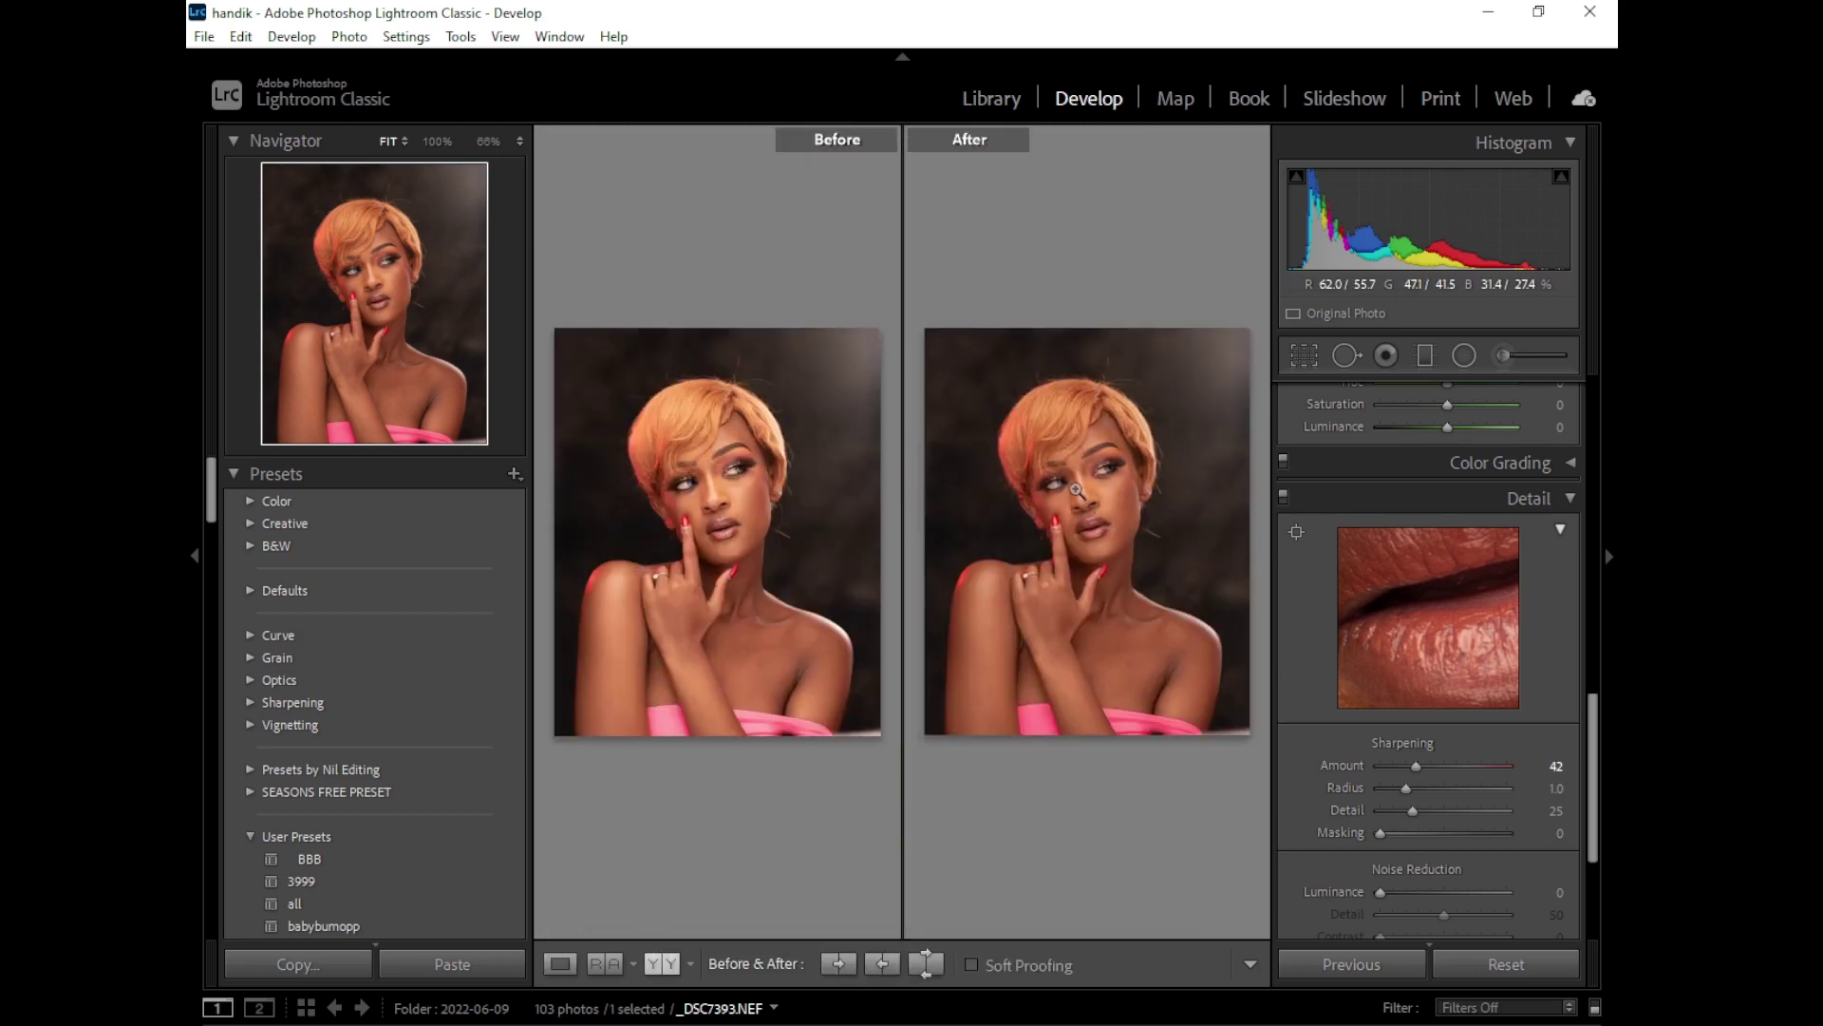
left_click(1076, 494)
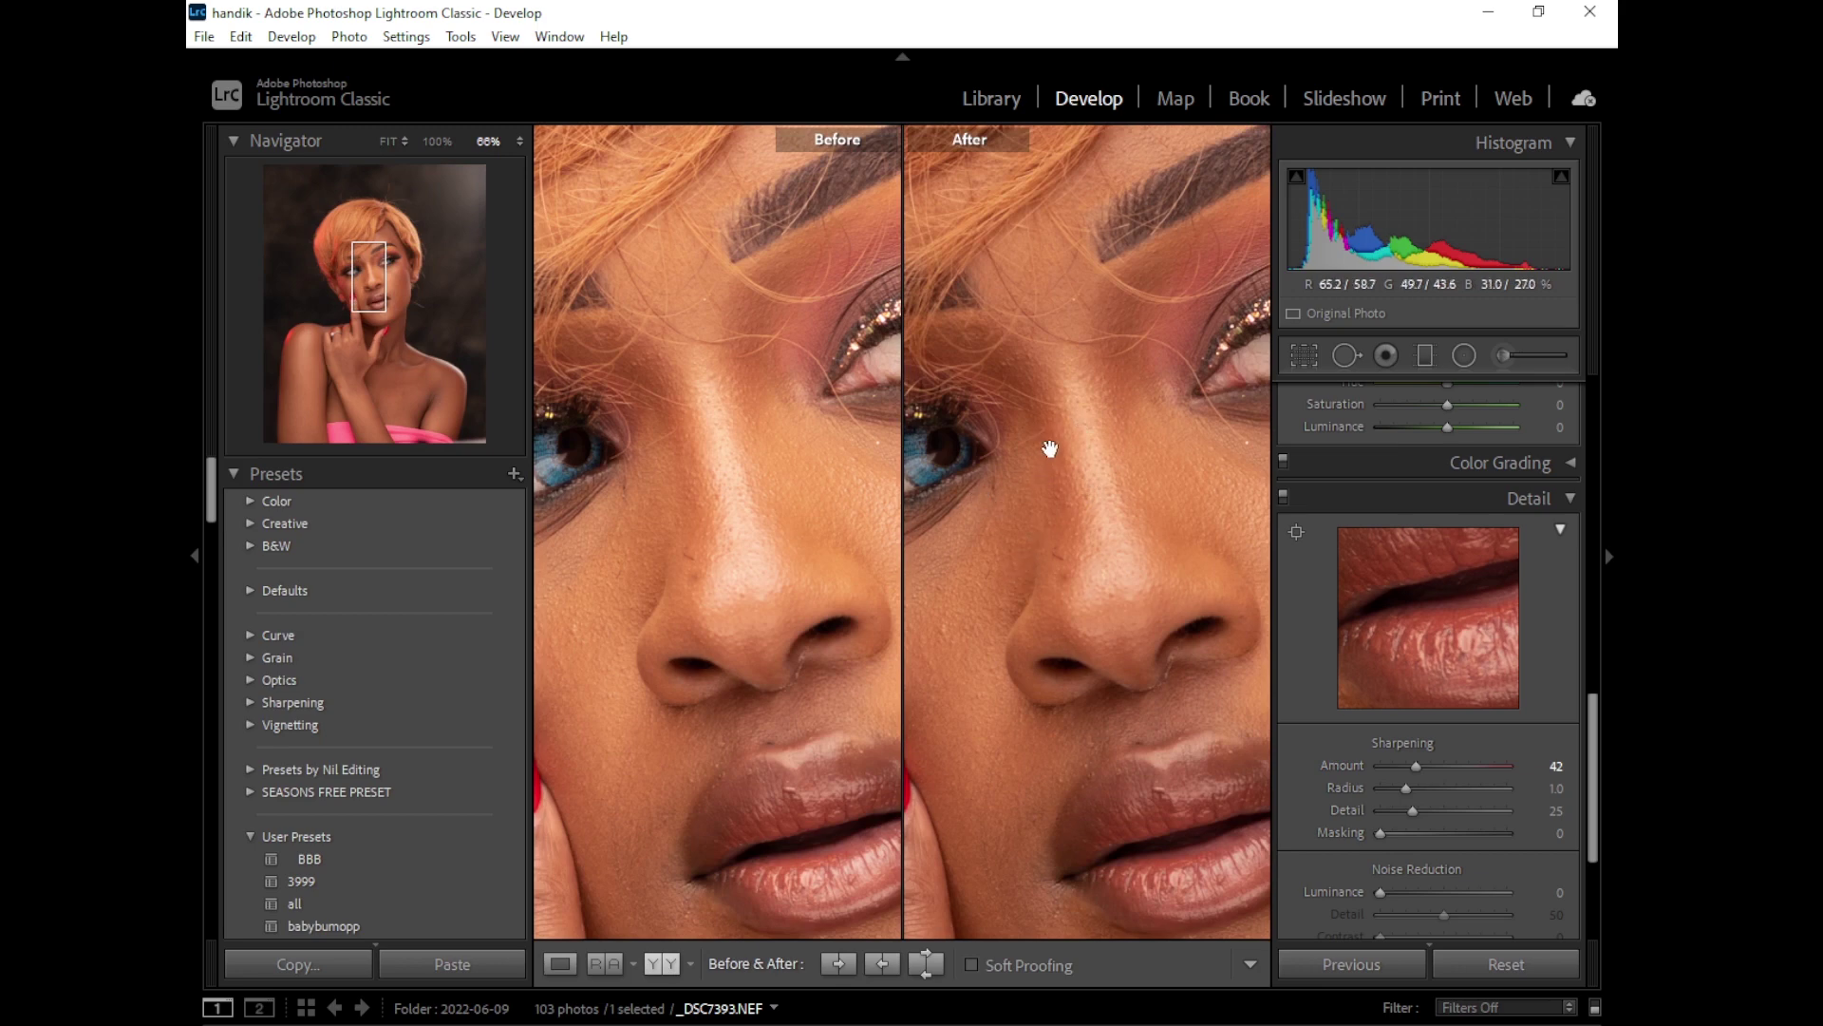
left_click(1085, 503)
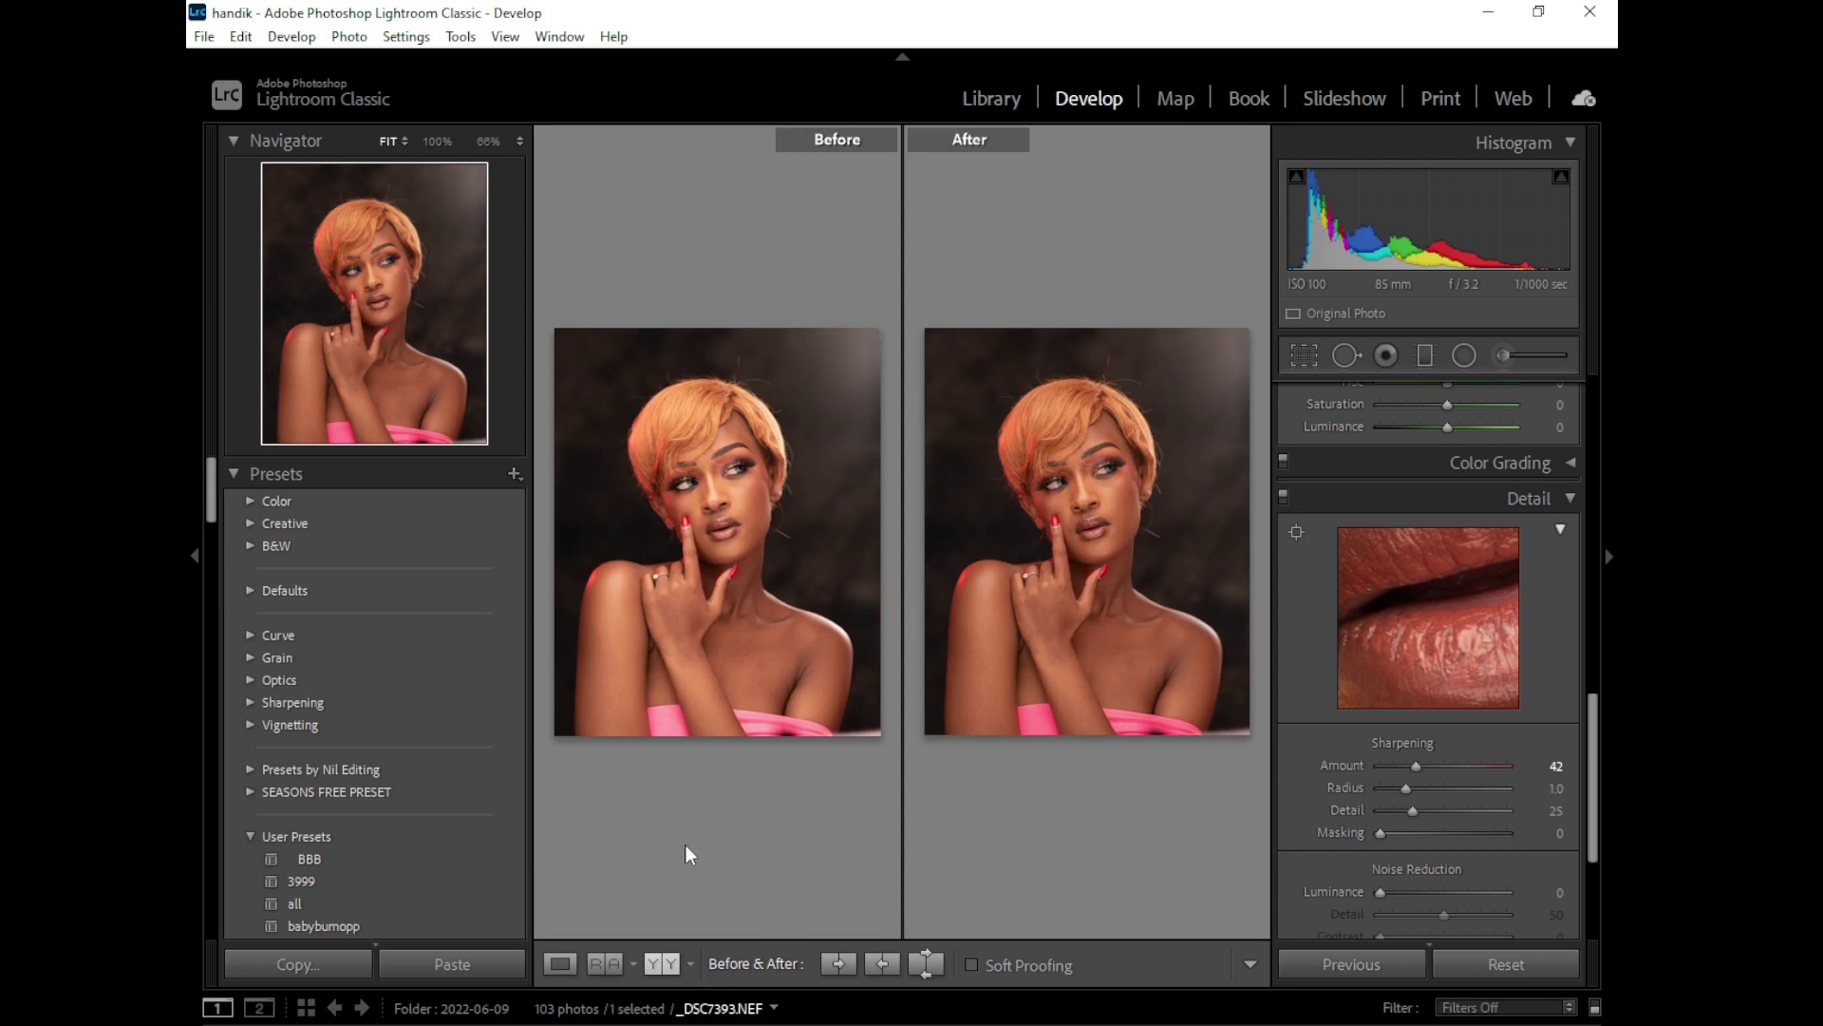
left_click(560, 964)
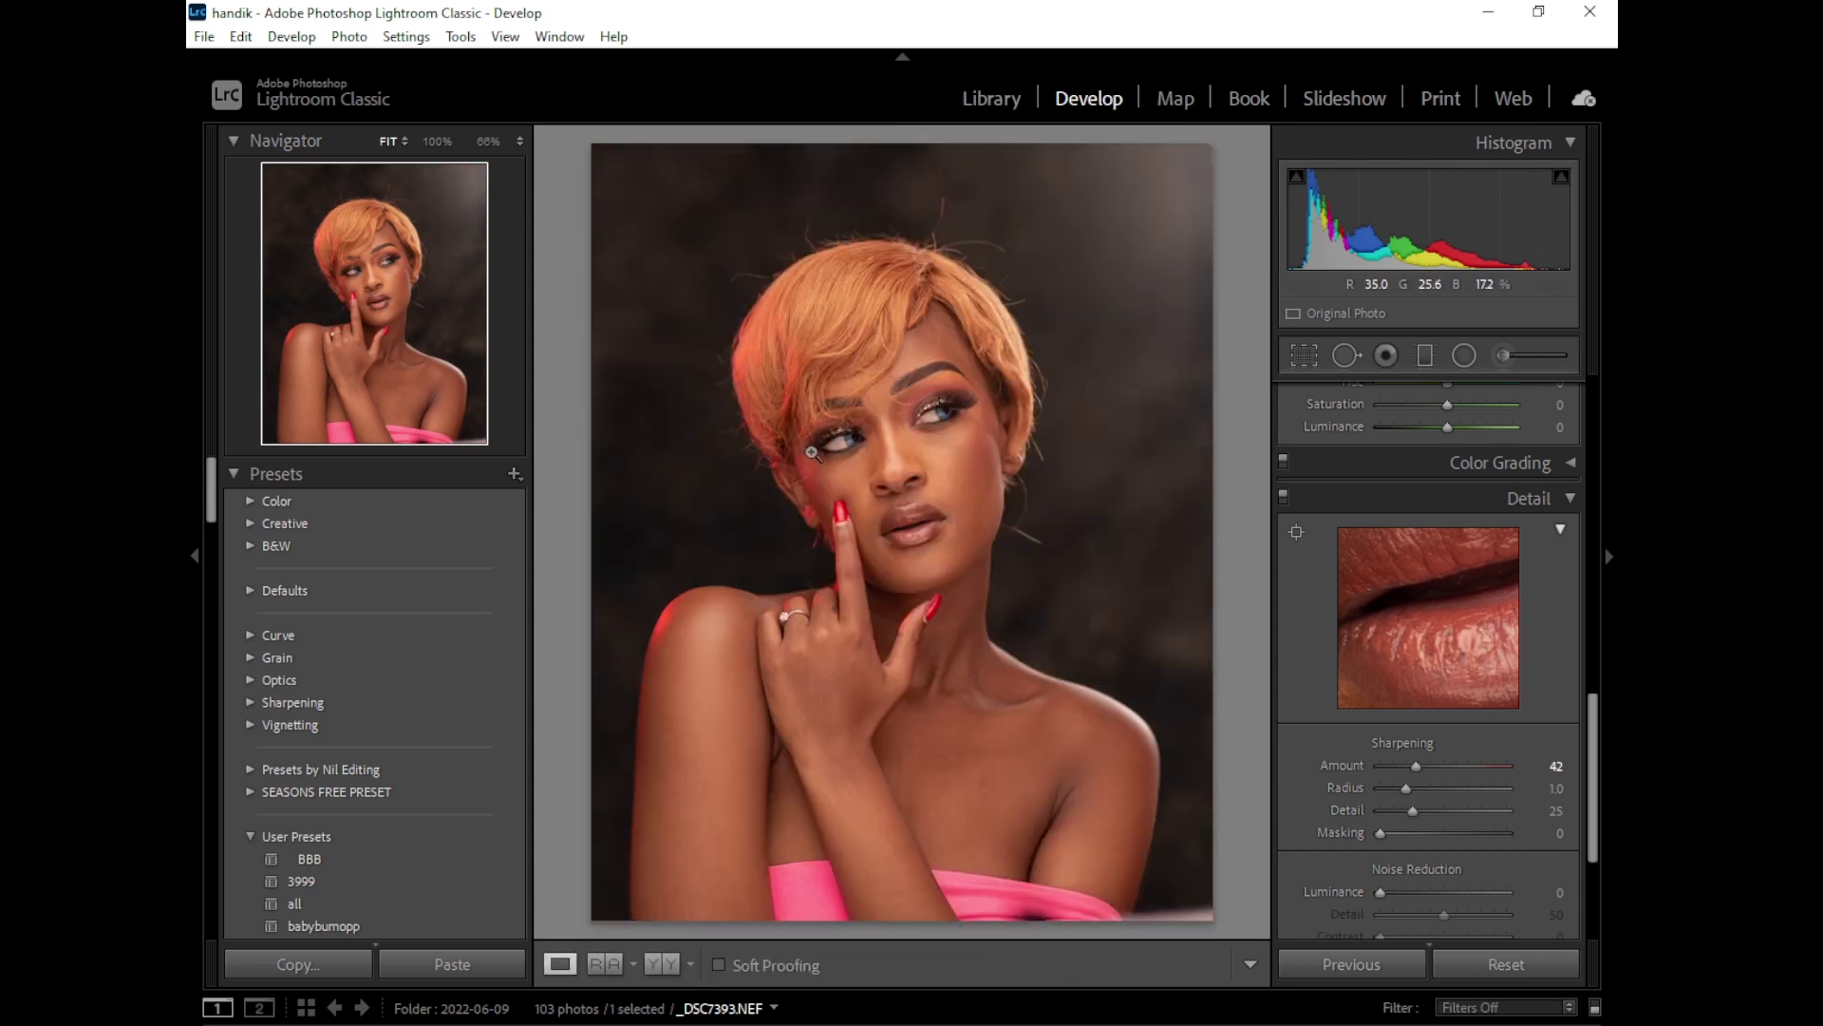
Step: Send the portrait to Adobe Photoshop 2020 through the Edit In context menu
right_click(880, 523)
mouse_move(935, 622)
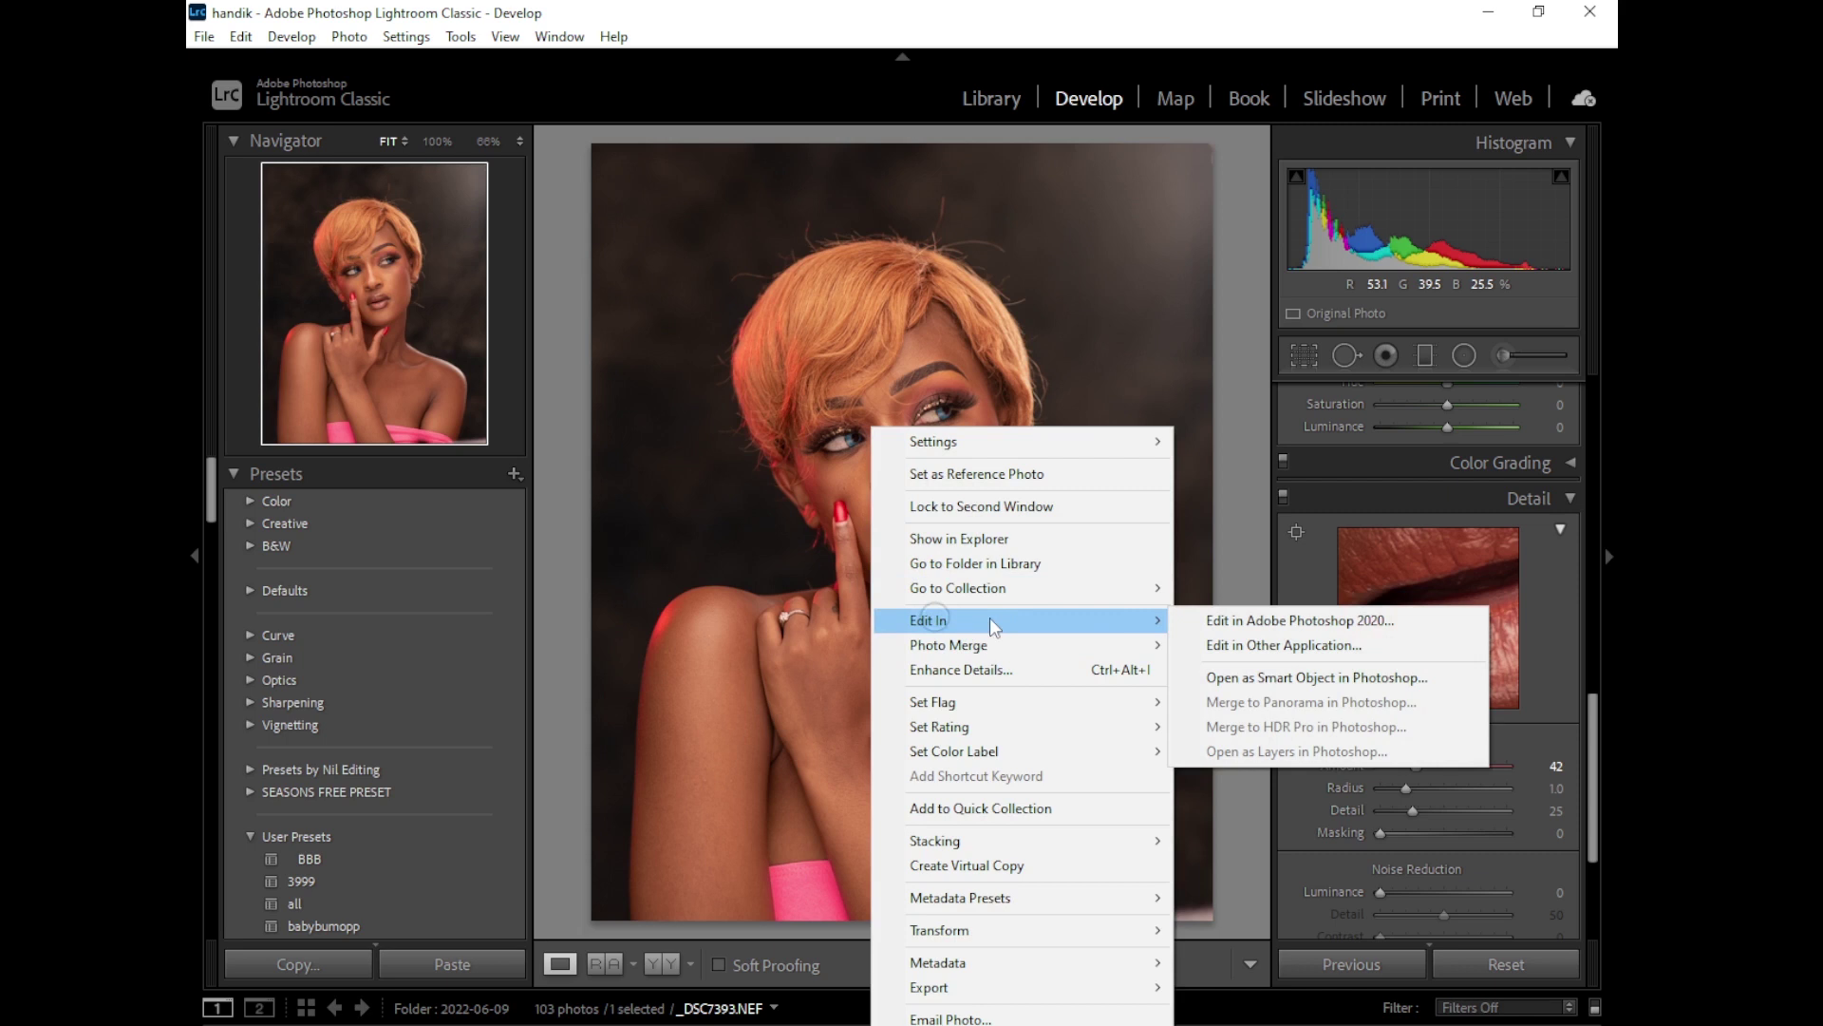
left_click(1217, 623)
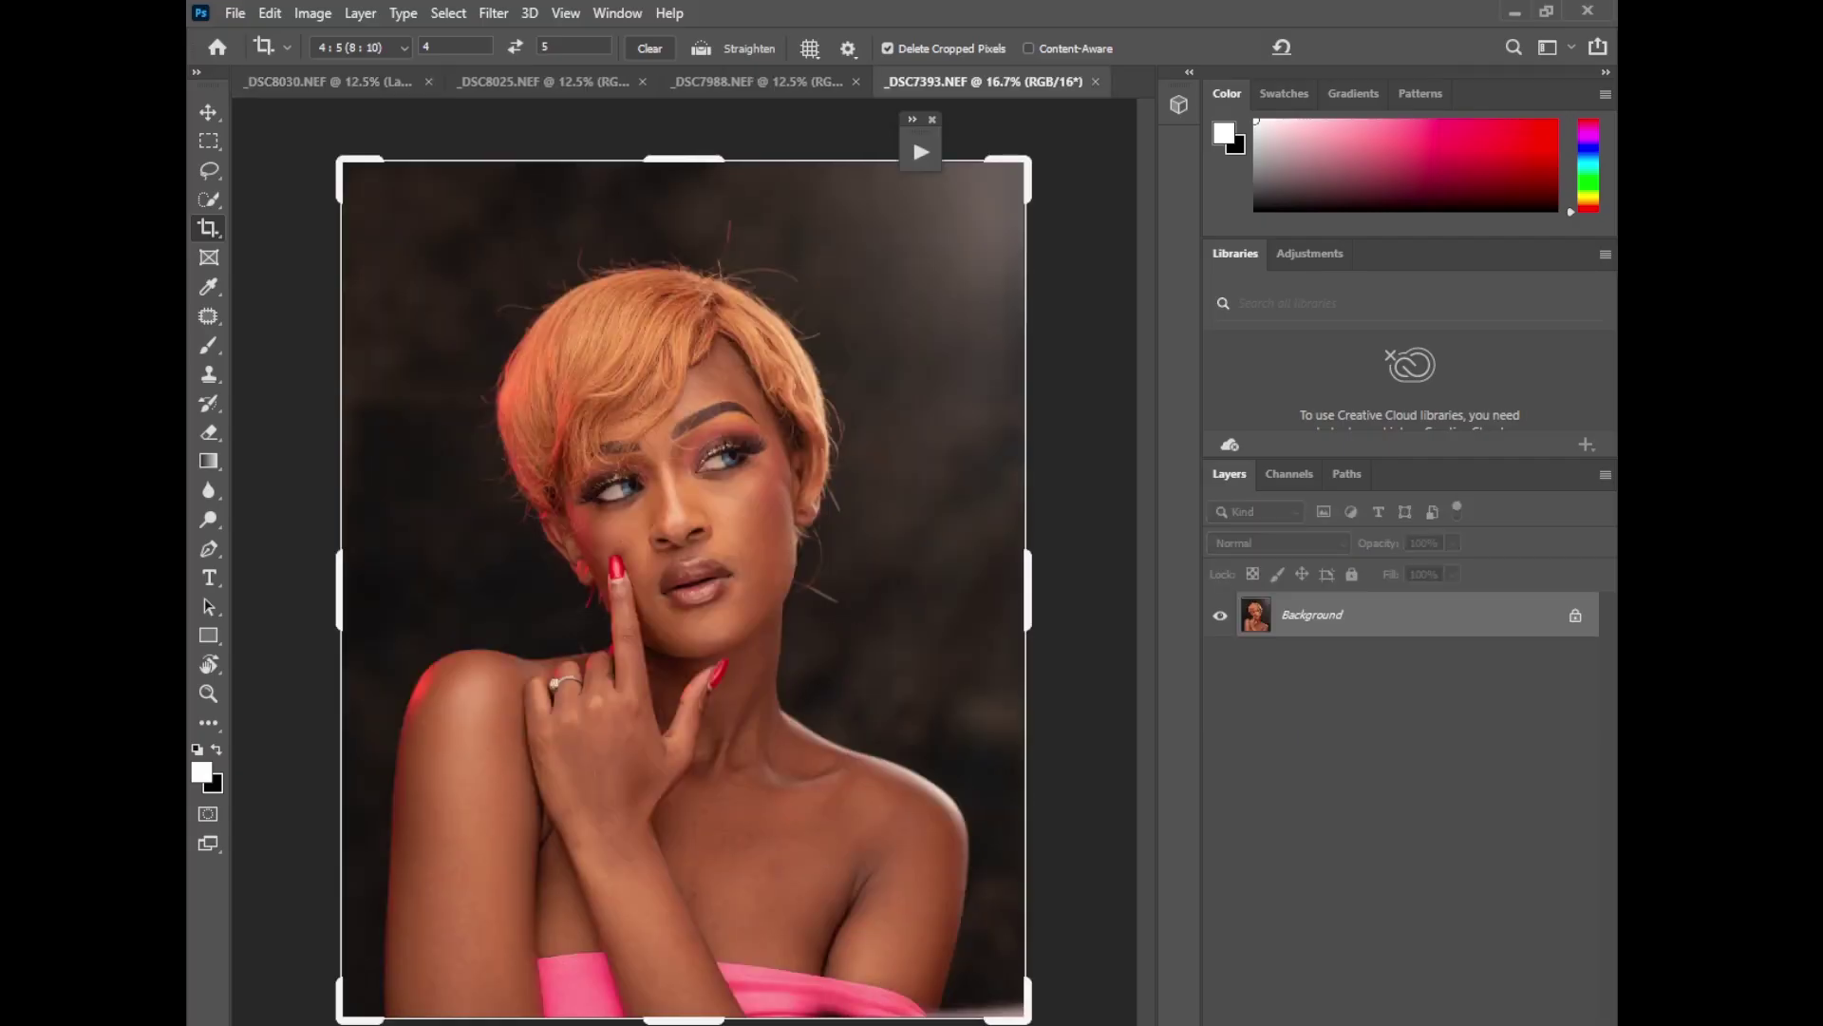
key("ctrl+plus")
key("ctrl+plus")
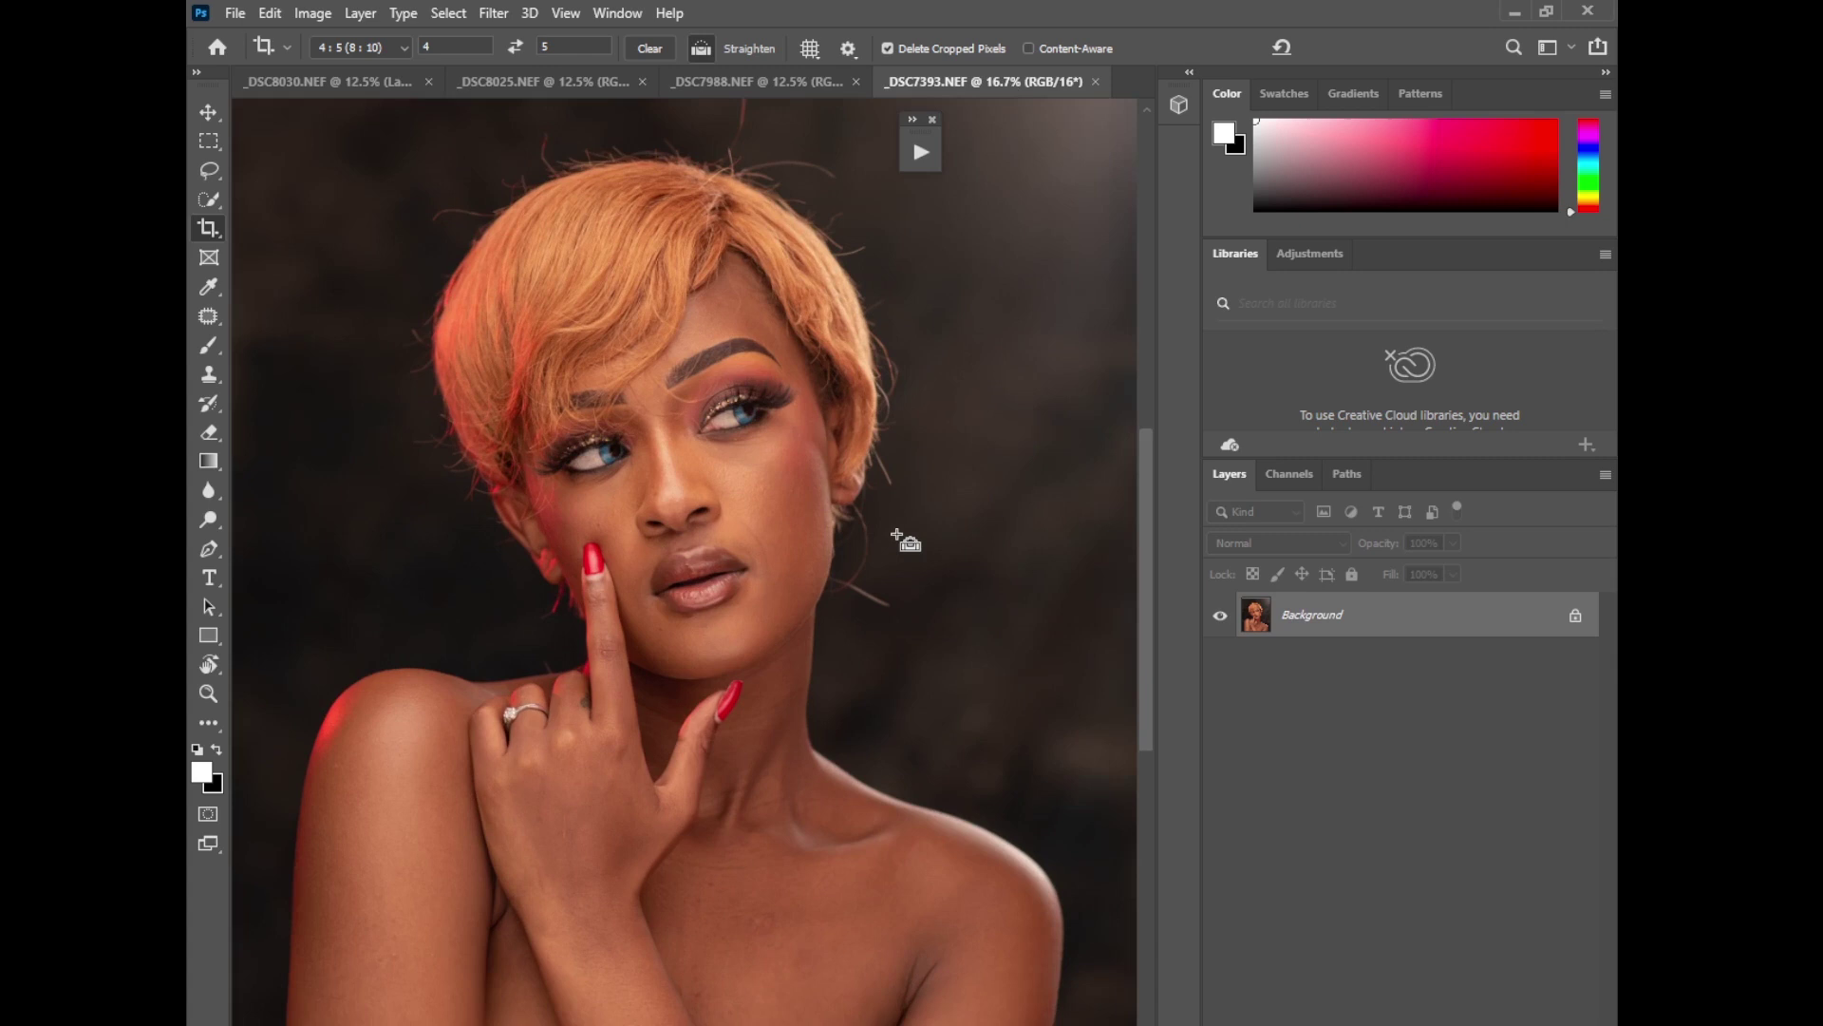
left_click_drag(1144, 632, 1149, 737)
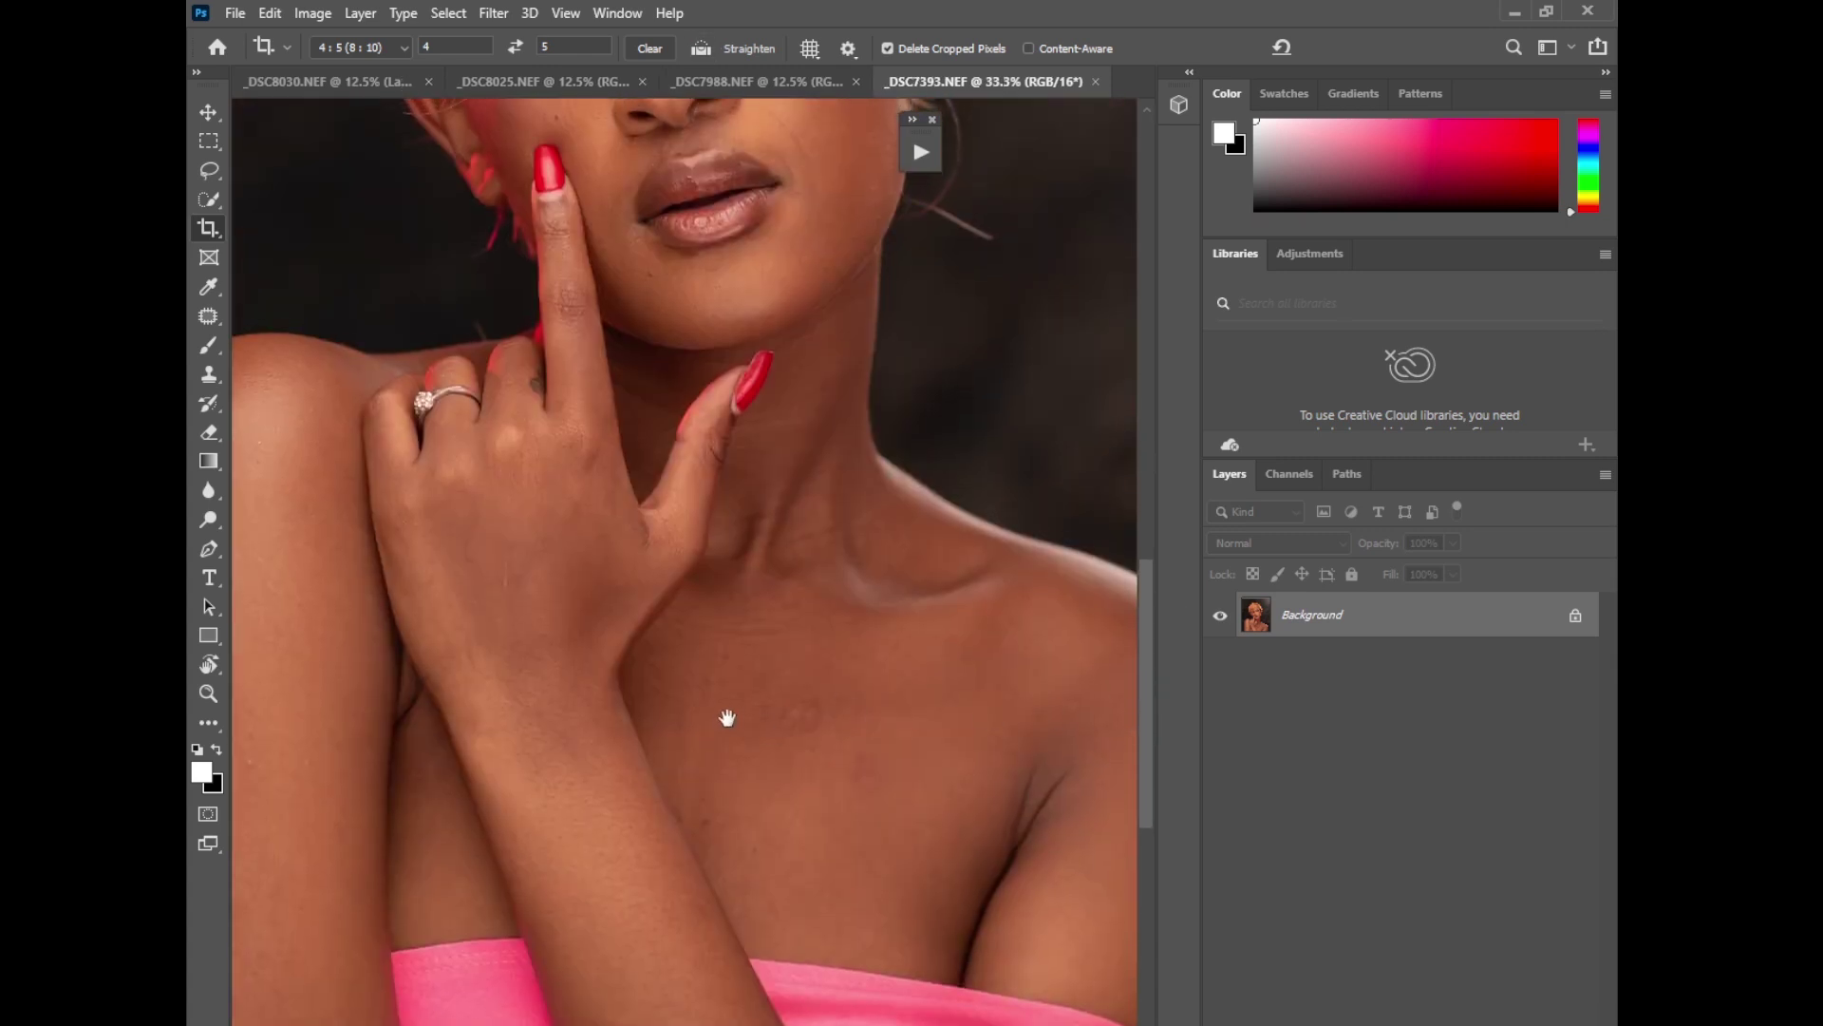
left_click_drag(724, 721, 1034, 659)
scroll(517, 573, "right", 5)
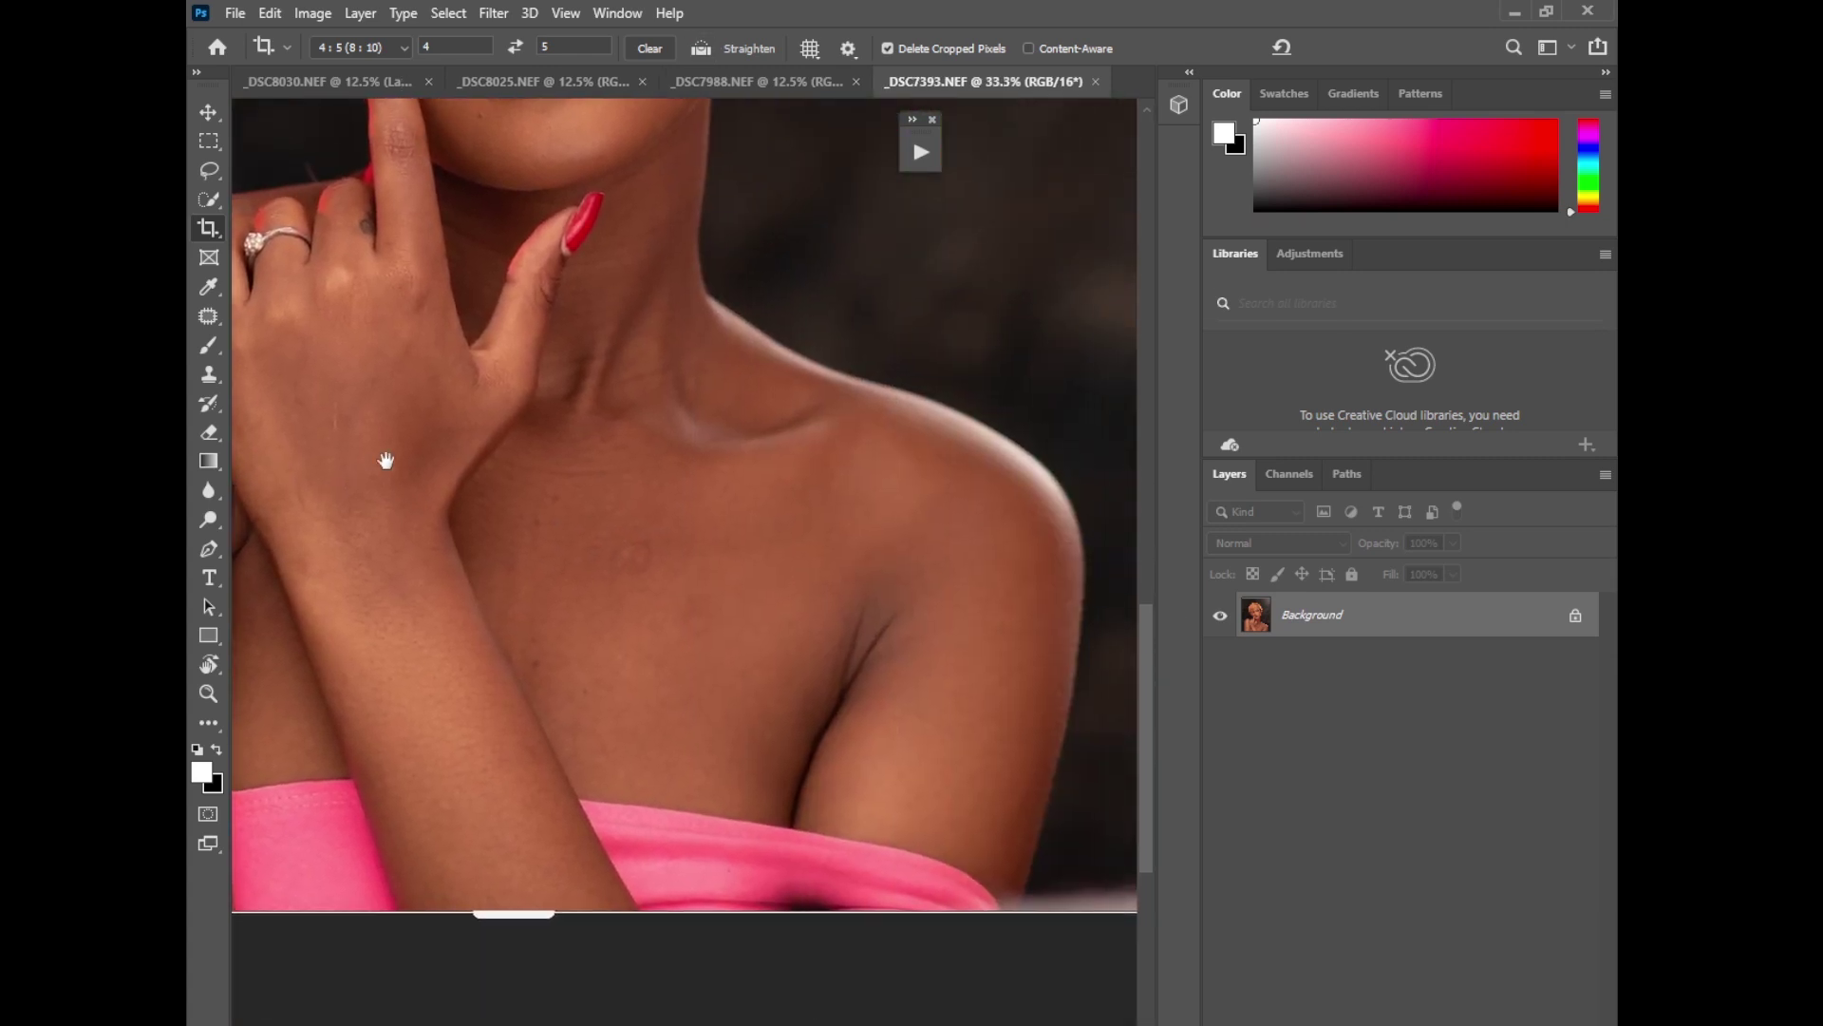
left_click_drag(641, 553, 794, 712)
key("Escape")
key("ctrl")
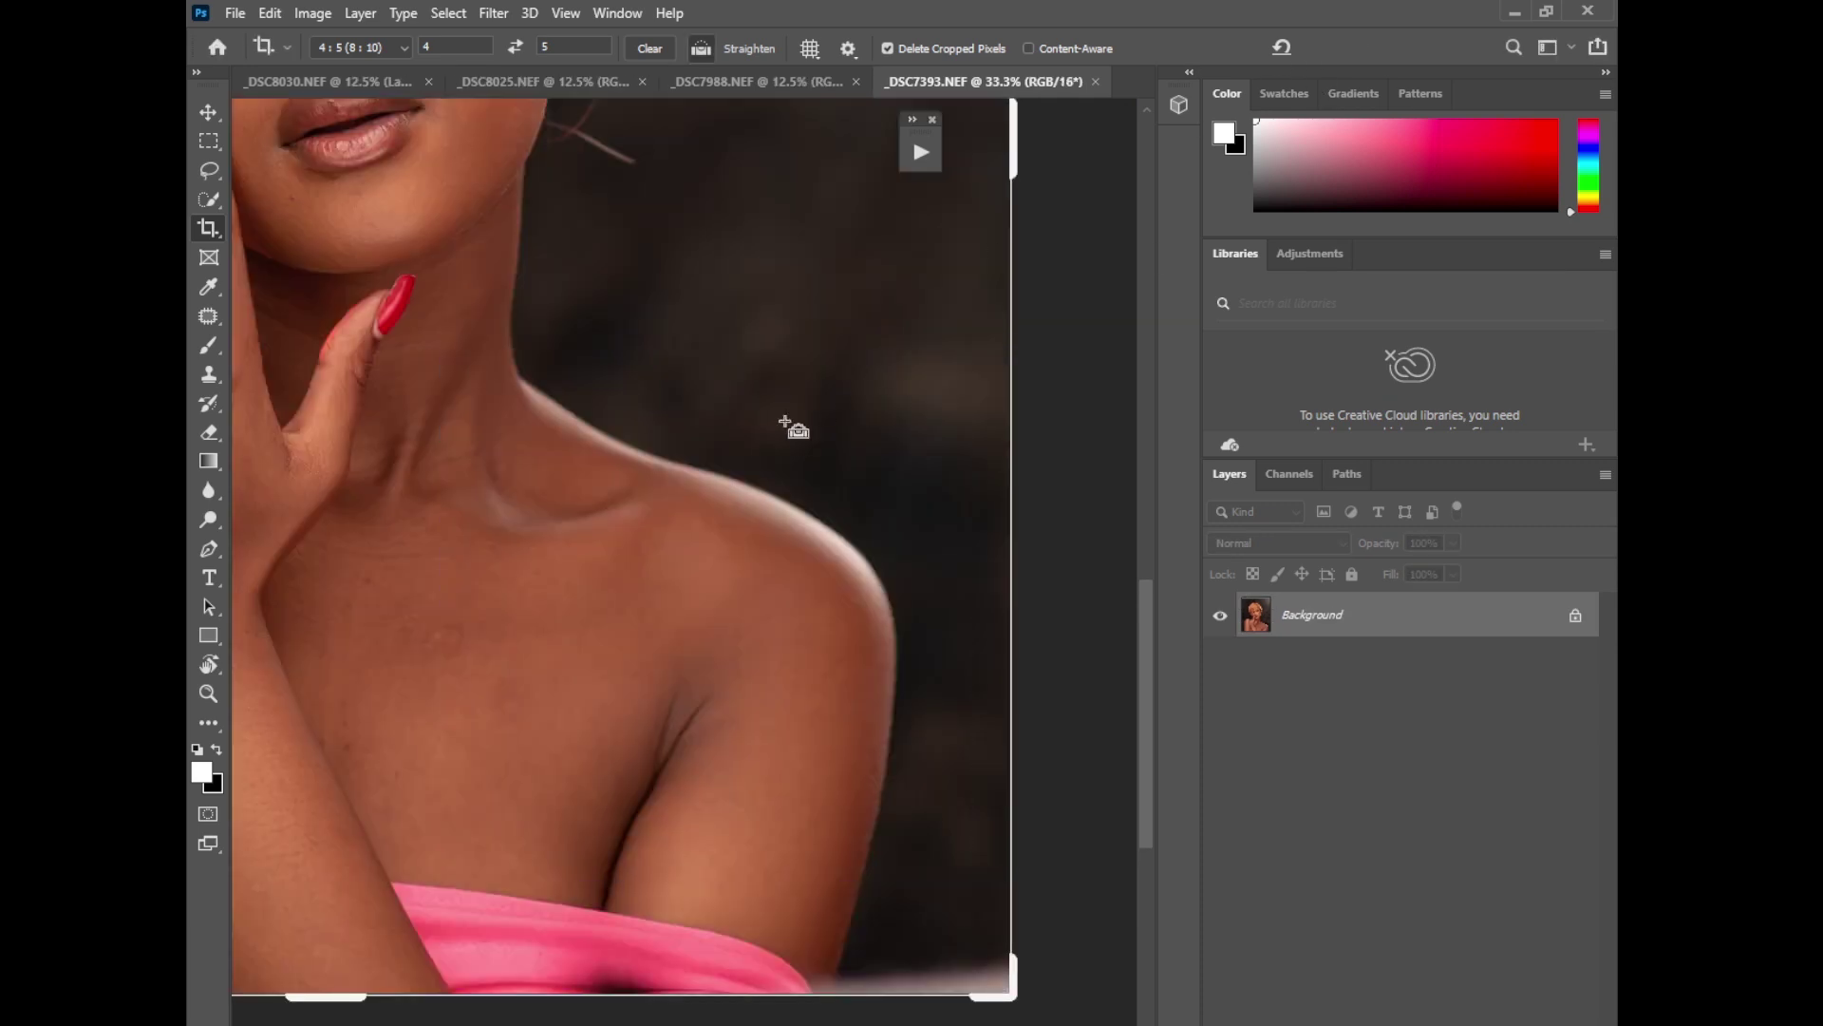
key("ctrl+minus")
key("ctrl+minus")
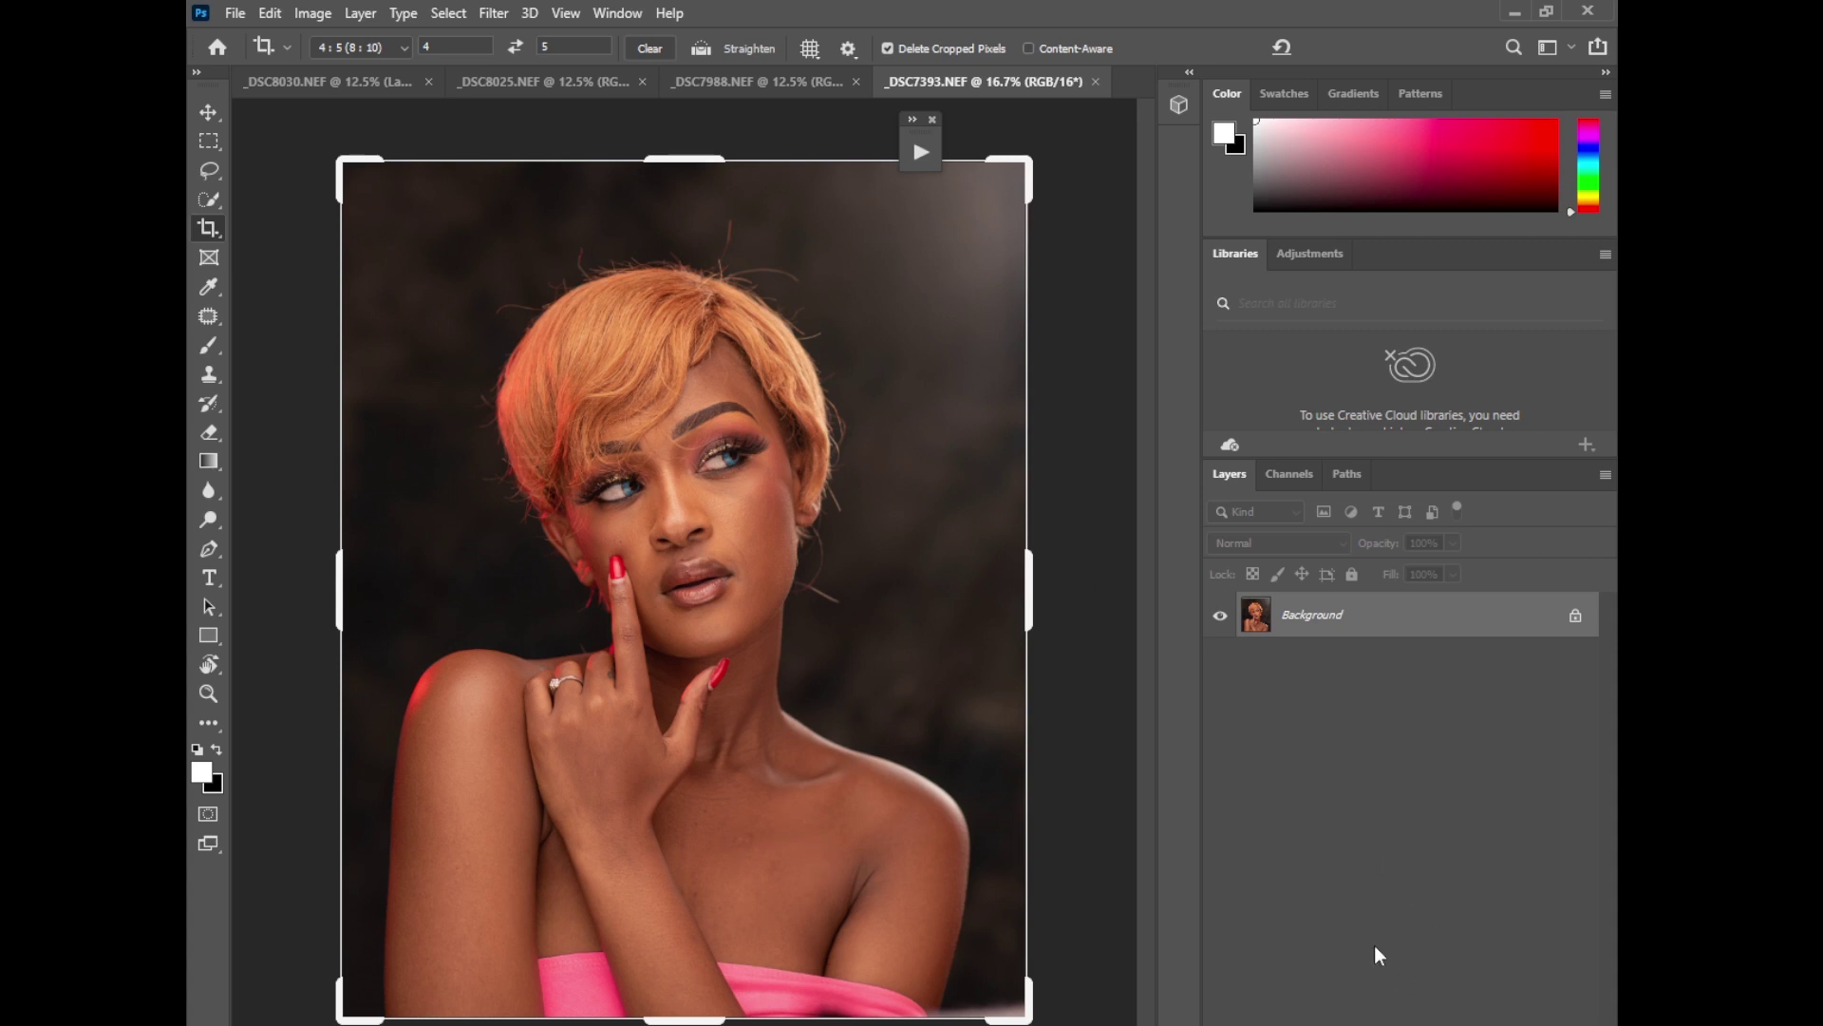
Step: Duplicate the background as Layer 1 and add a Curves adjustment layer
key("ctrl+j")
left_click(209, 344)
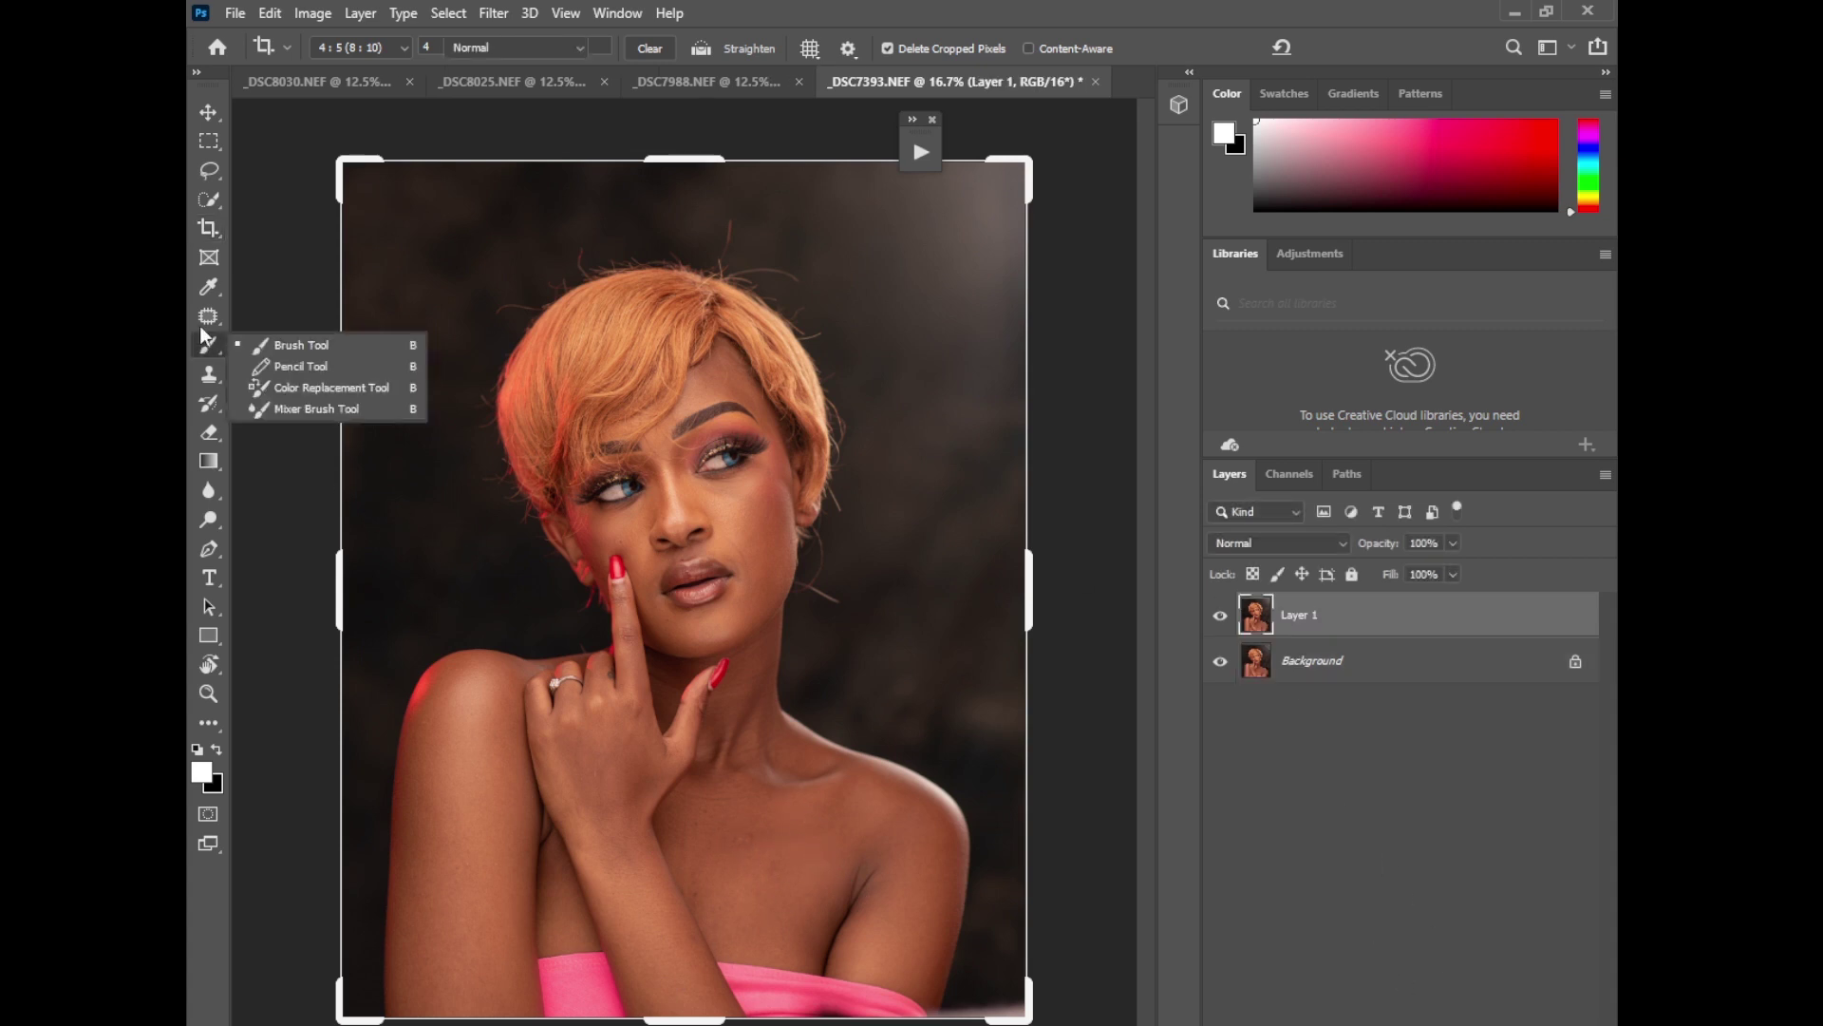
left_click(1487, 1018)
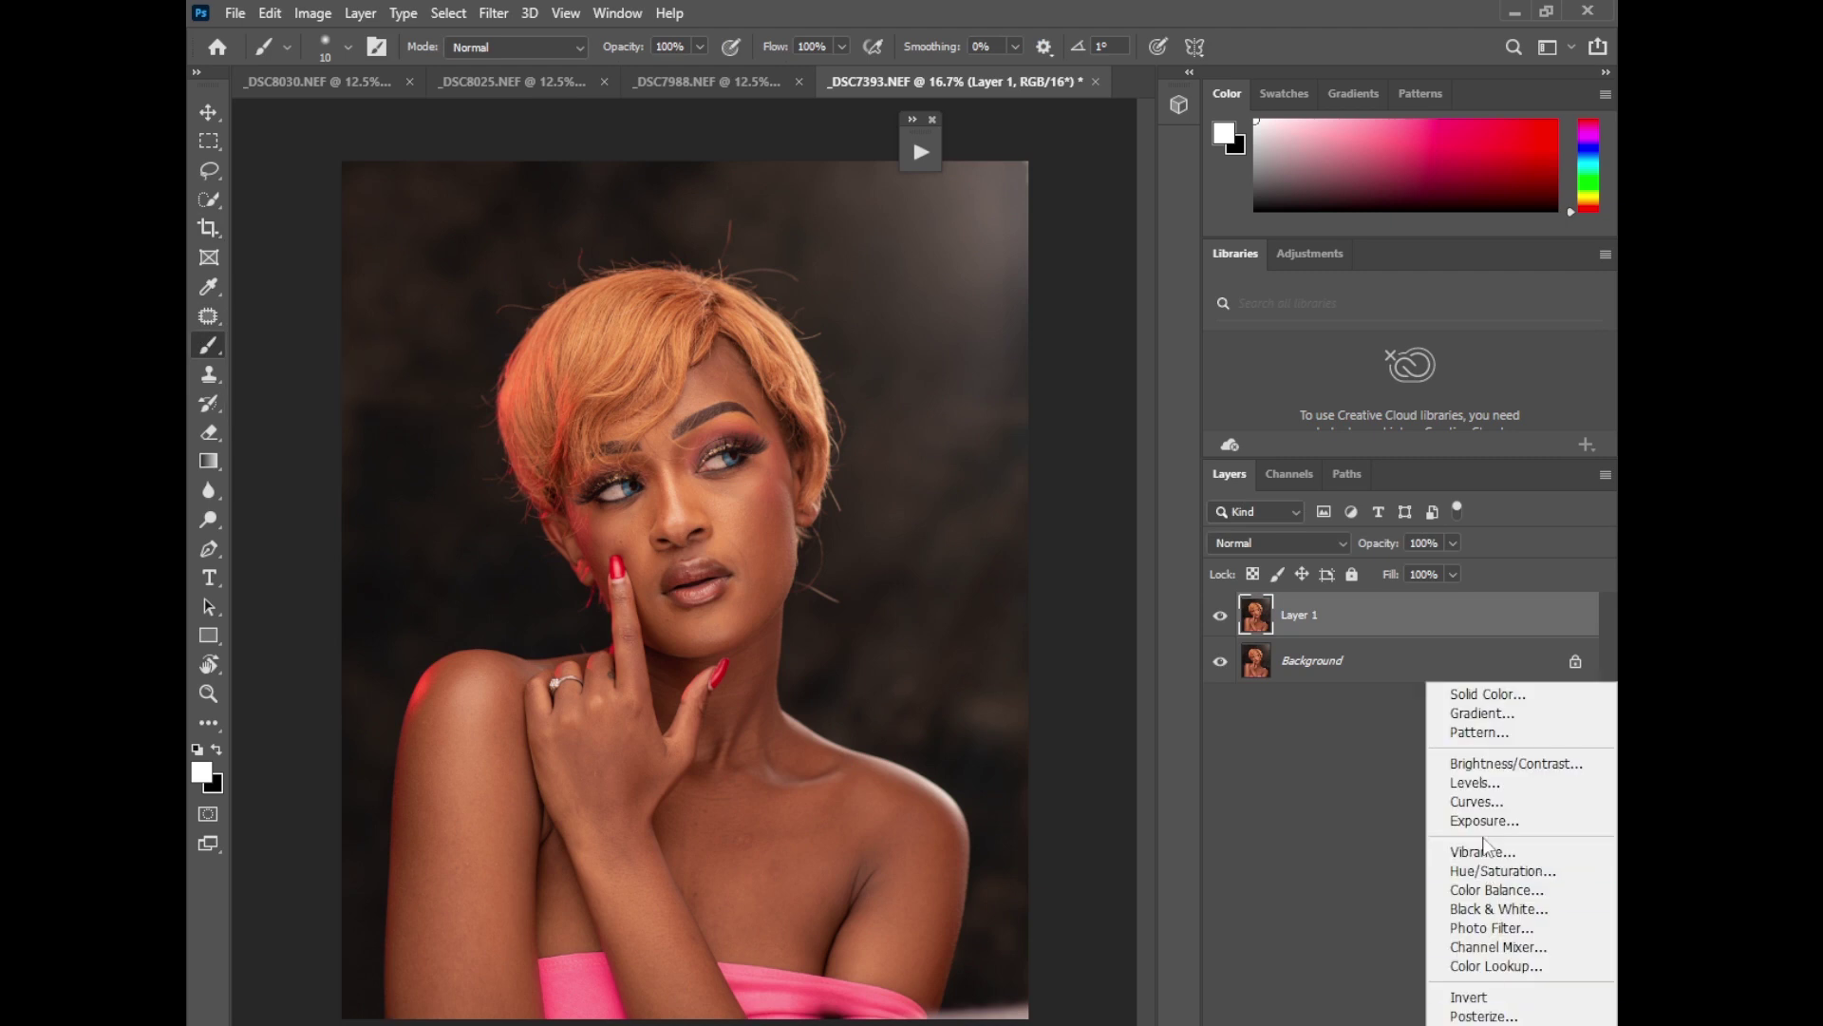
left_click(1467, 806)
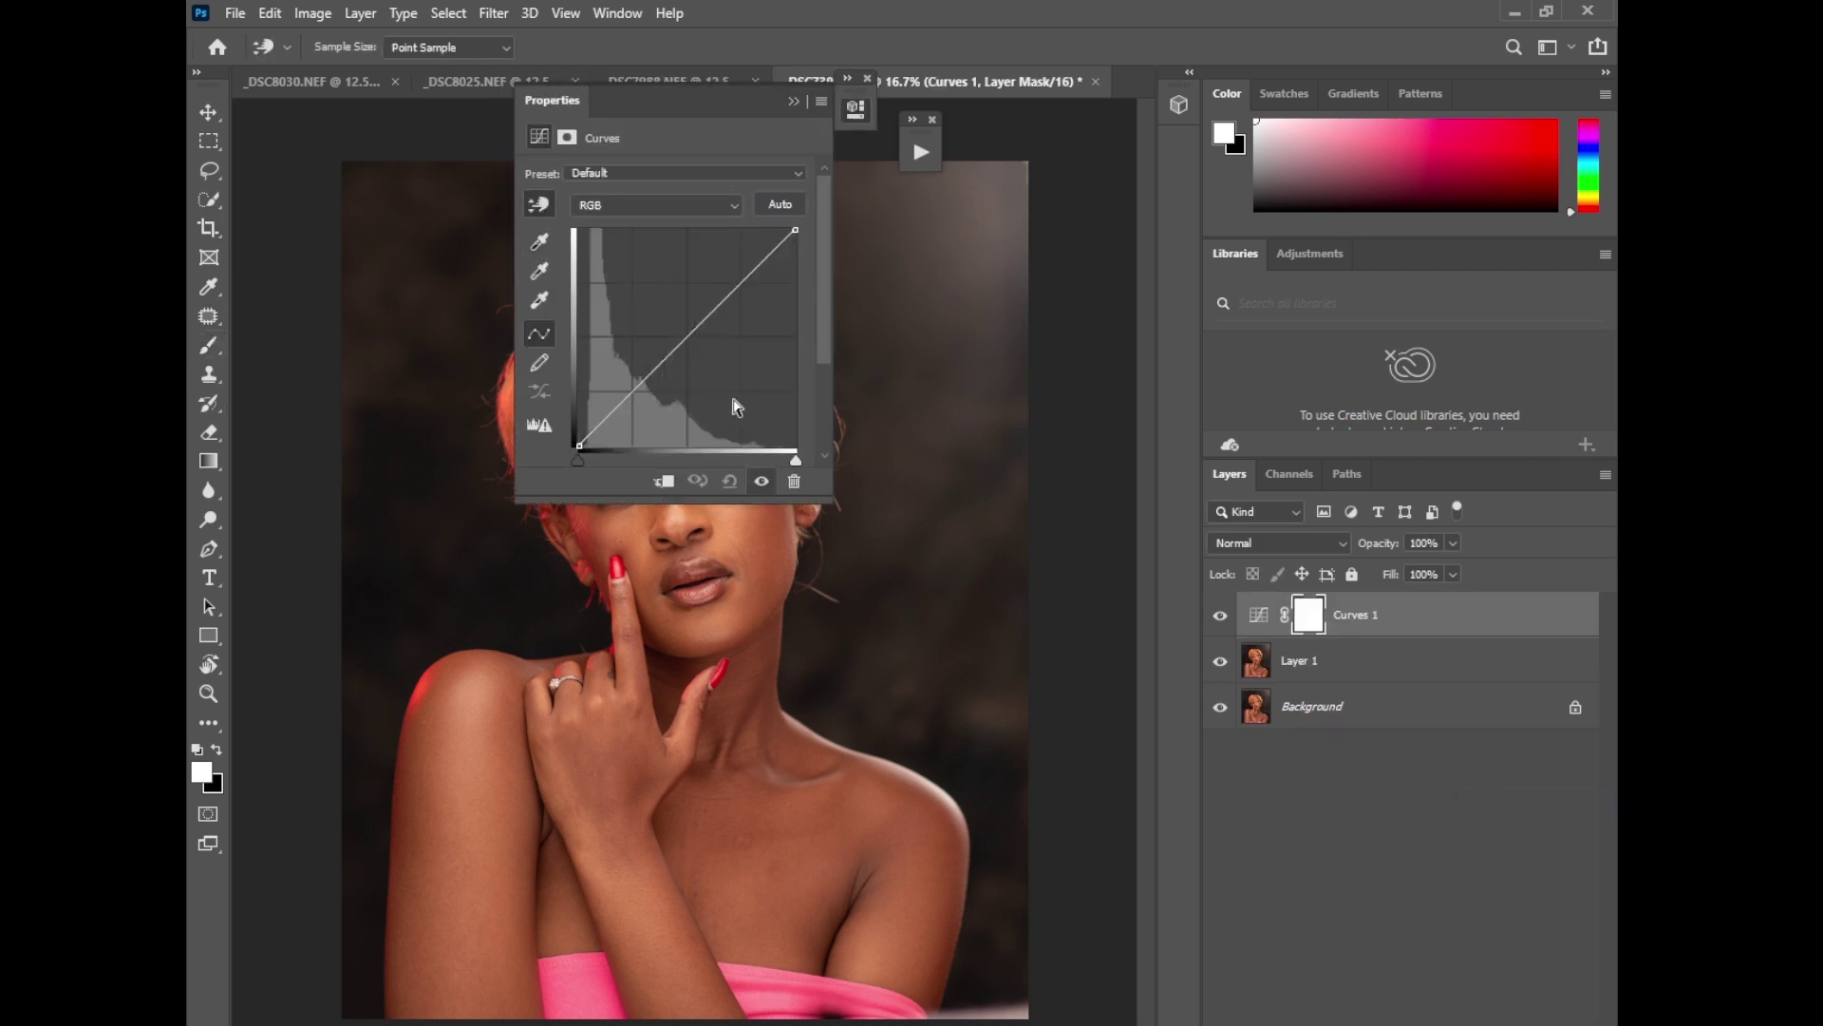
Step: Lift the curve on the image to brighten the portrait
key("ctrl+plus")
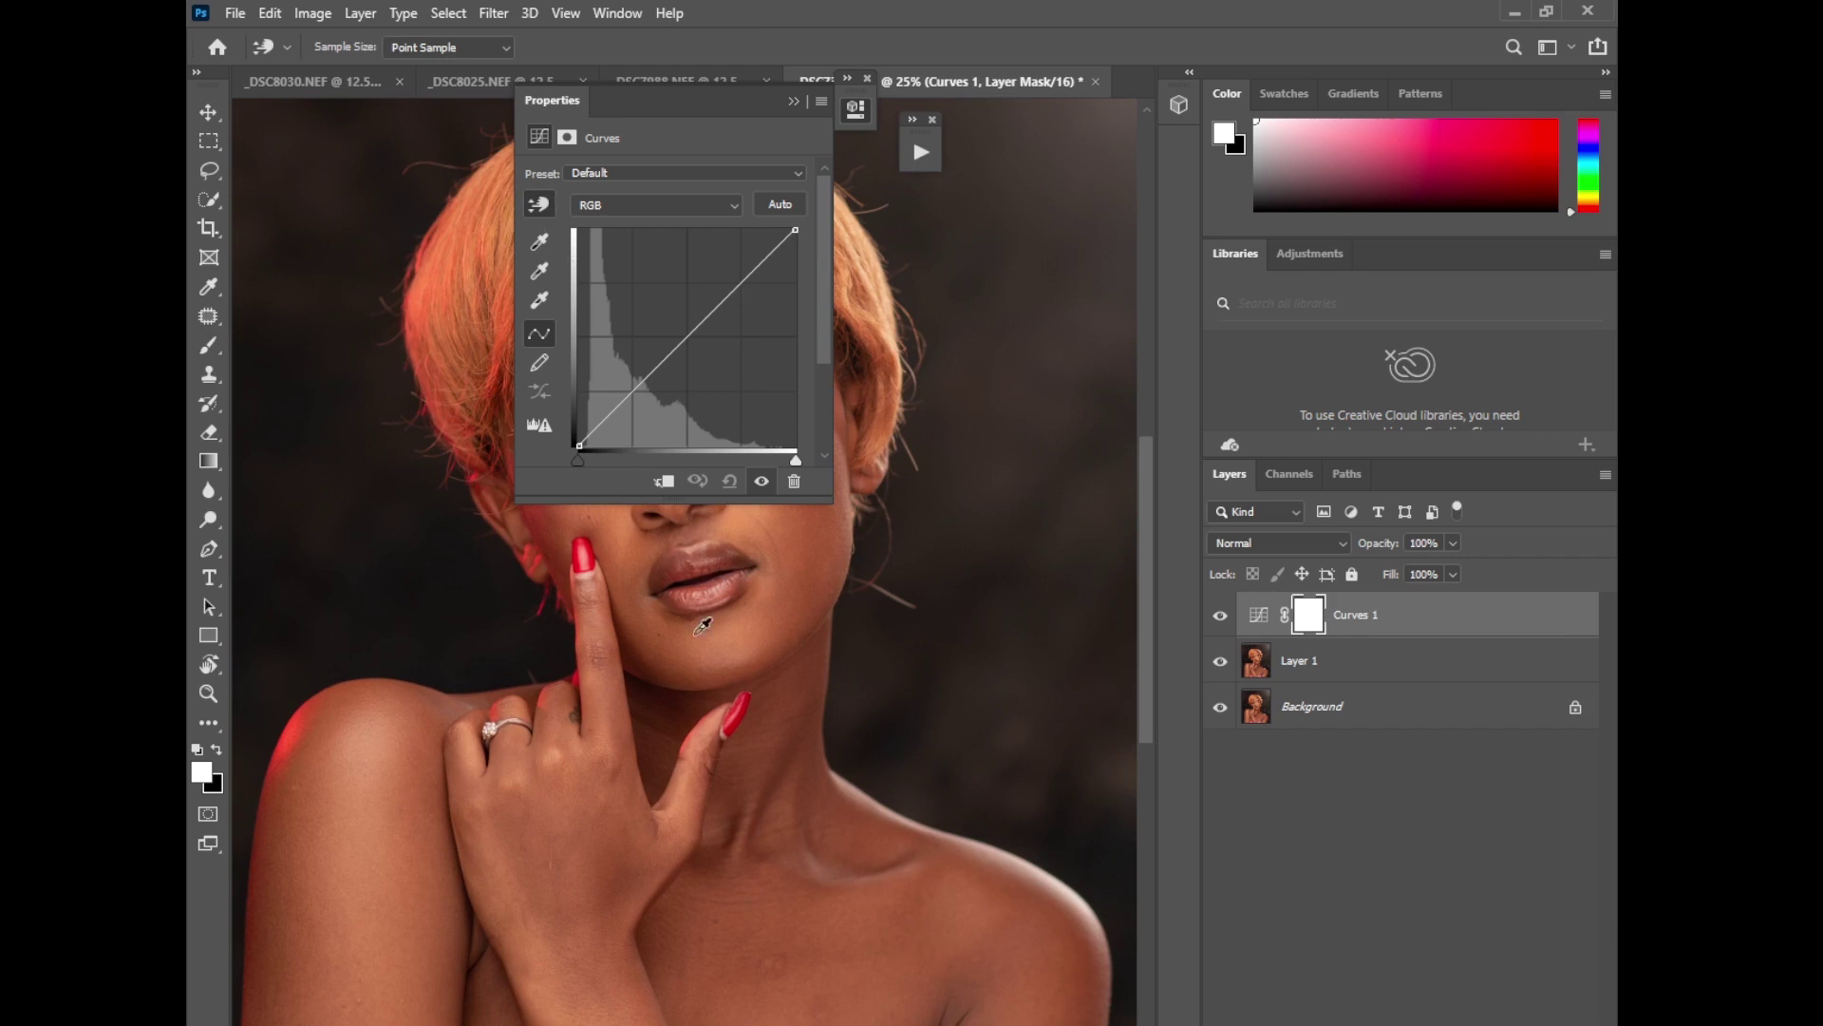
left_click_drag(1145, 722, 1143, 781)
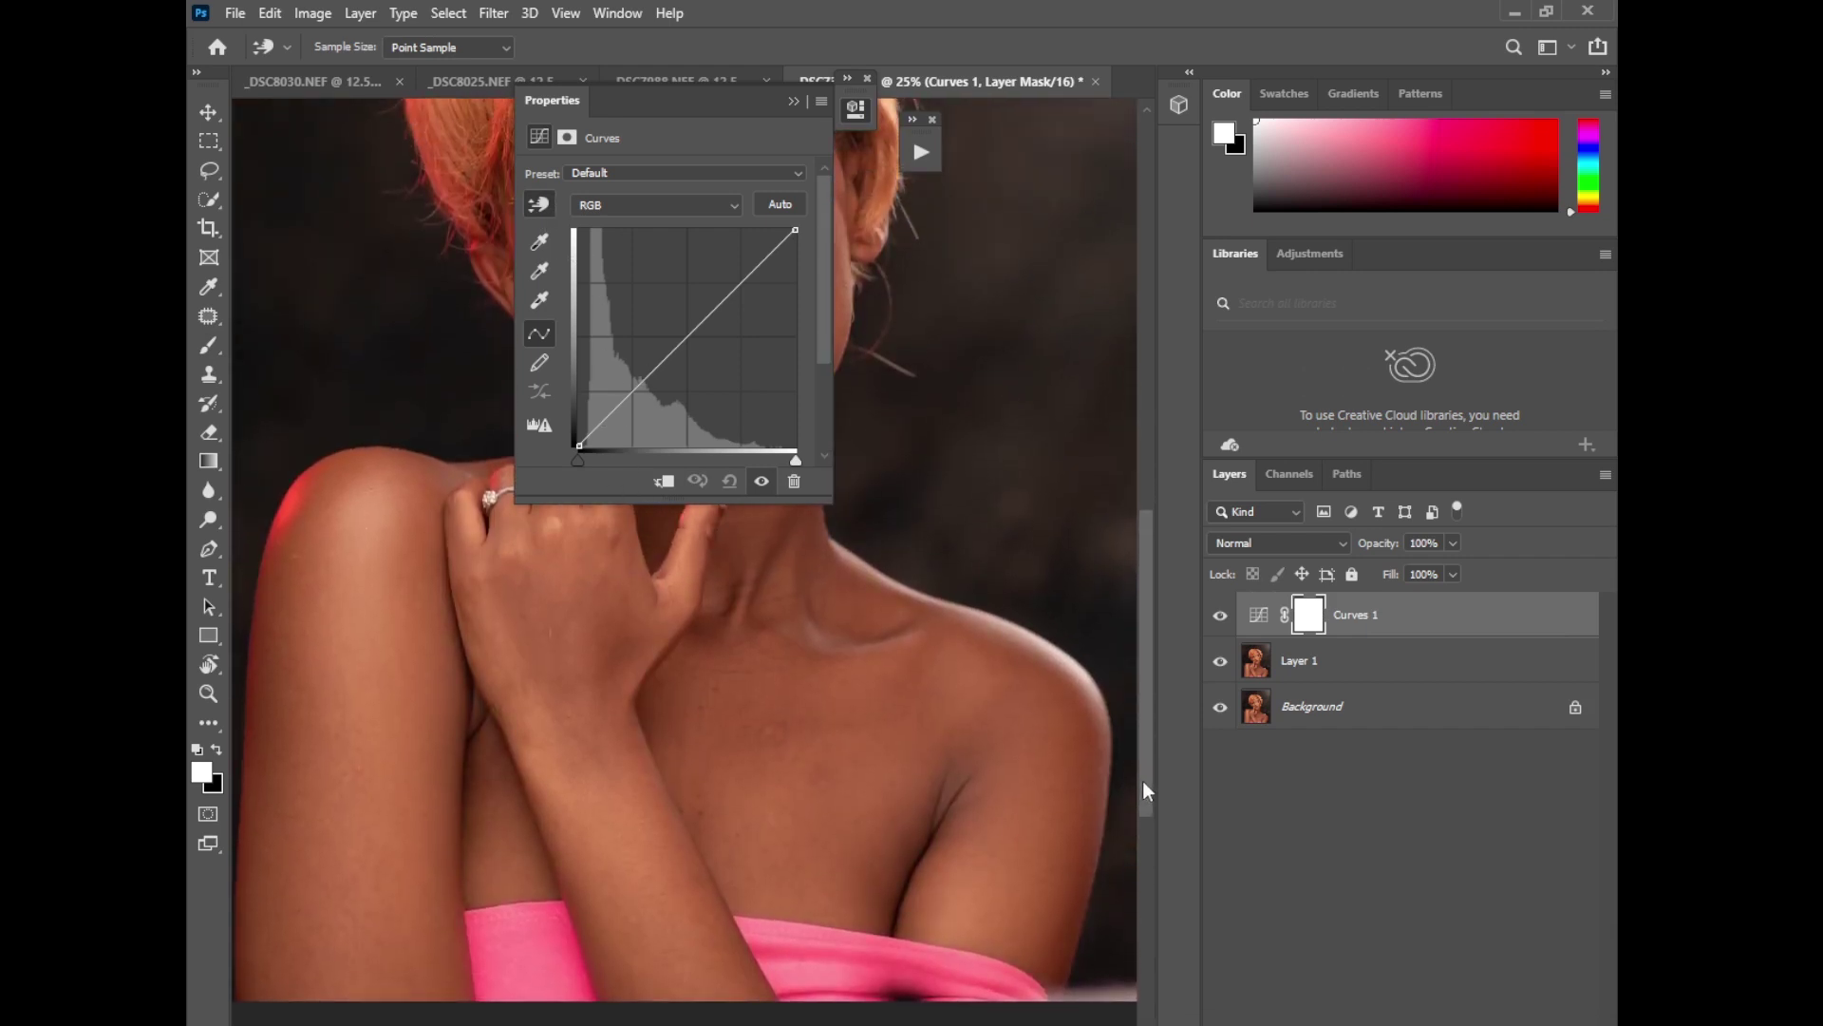
left_click_drag(788, 731, 767, 713)
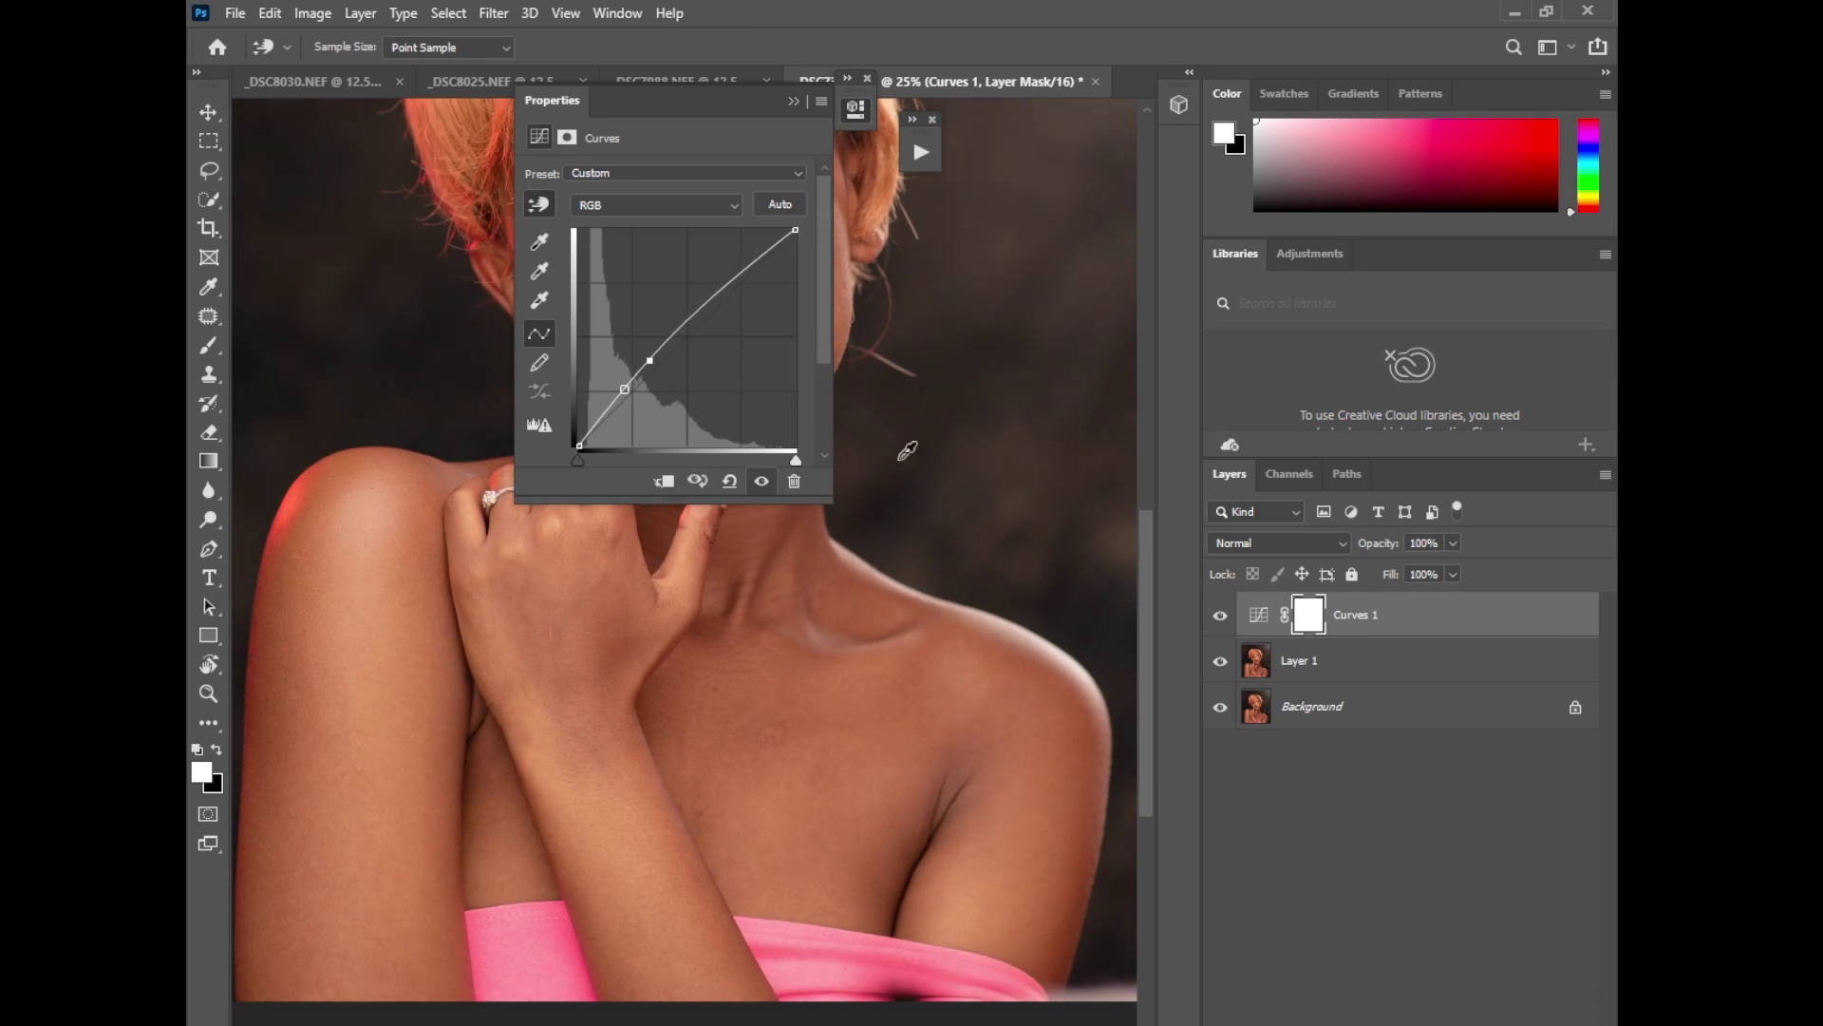
Step: Invert the Curves 1 mask to black and set up a 51 px standard brush
left_click(795, 103)
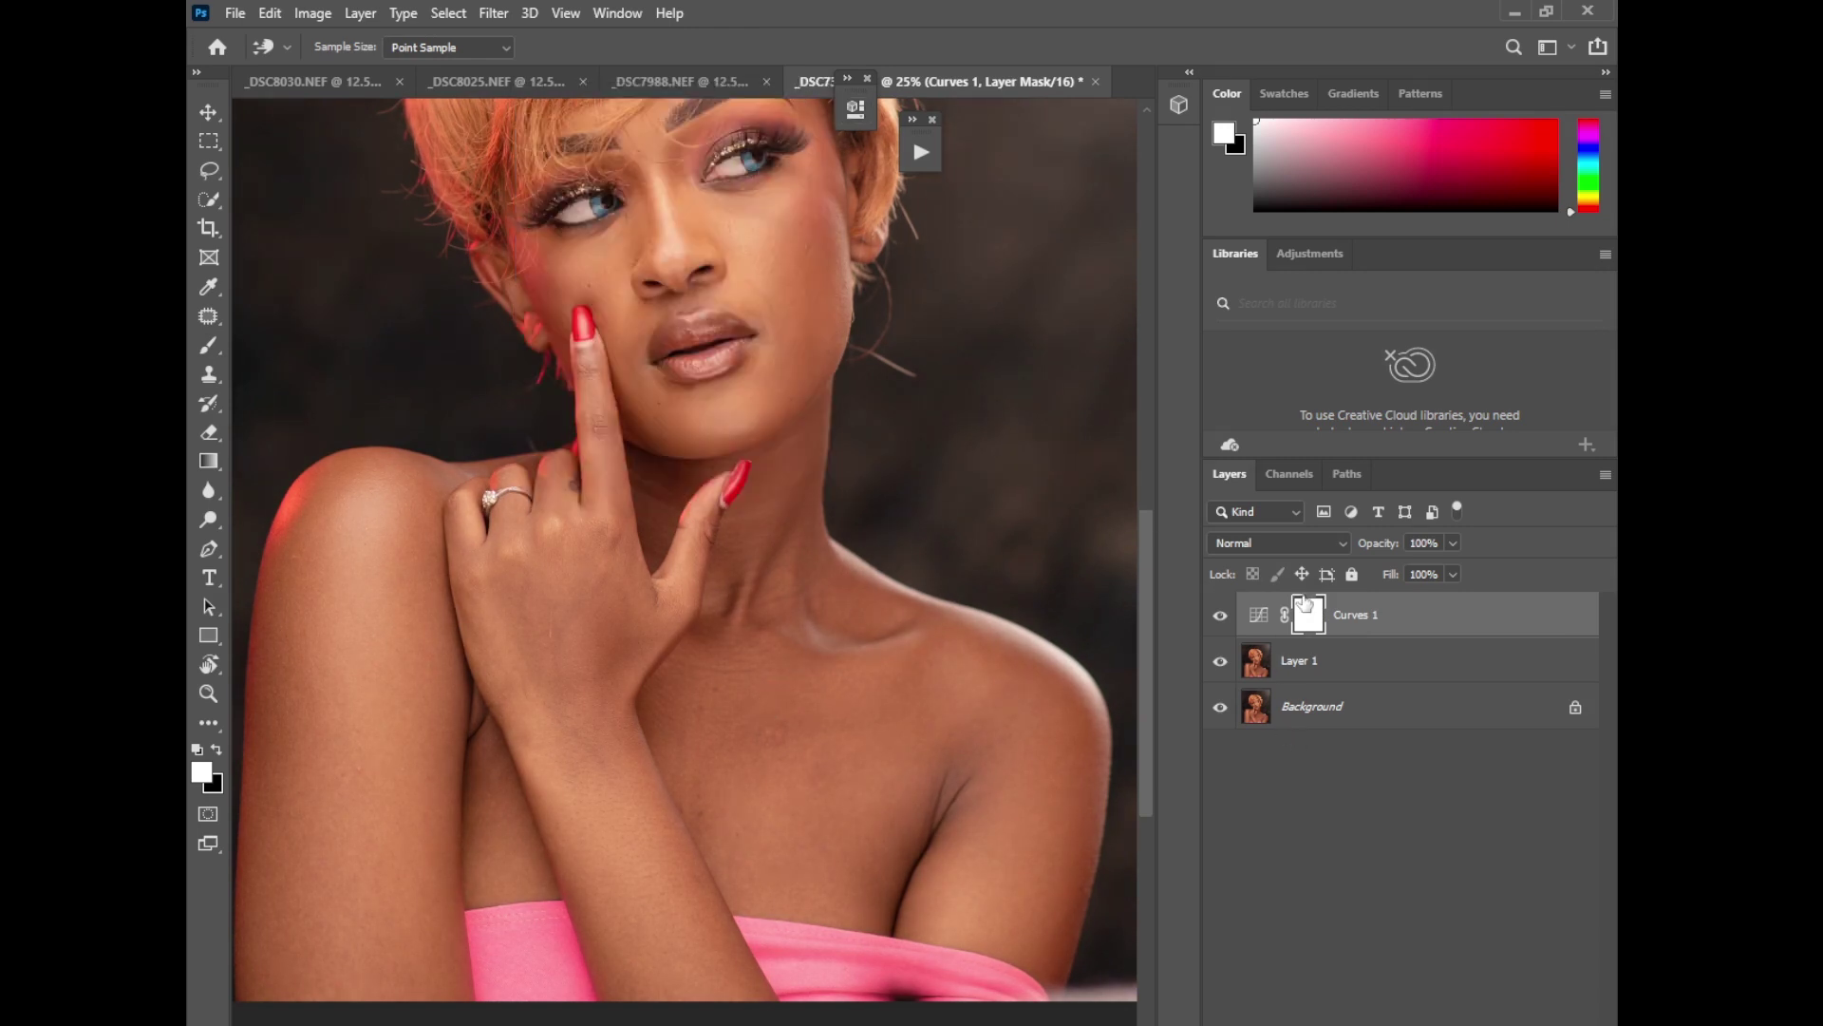
key("ctrl+i")
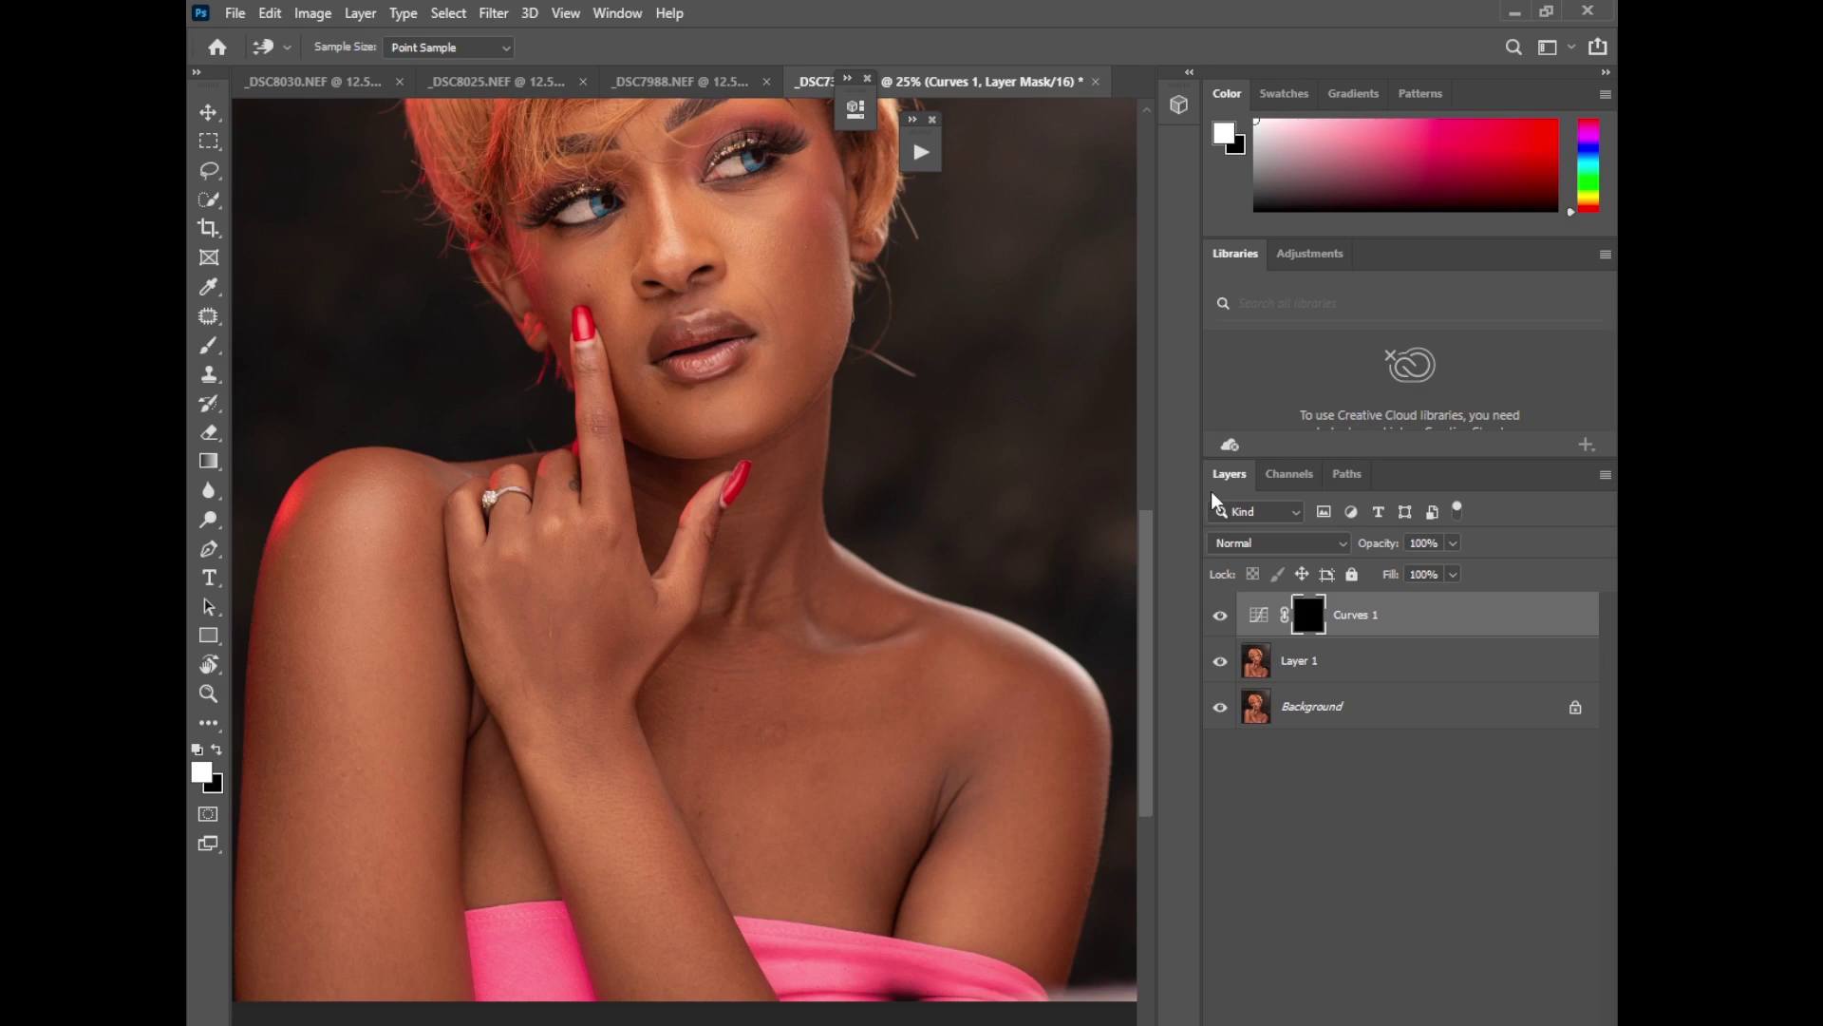
left_click(221, 348)
left_click(293, 345)
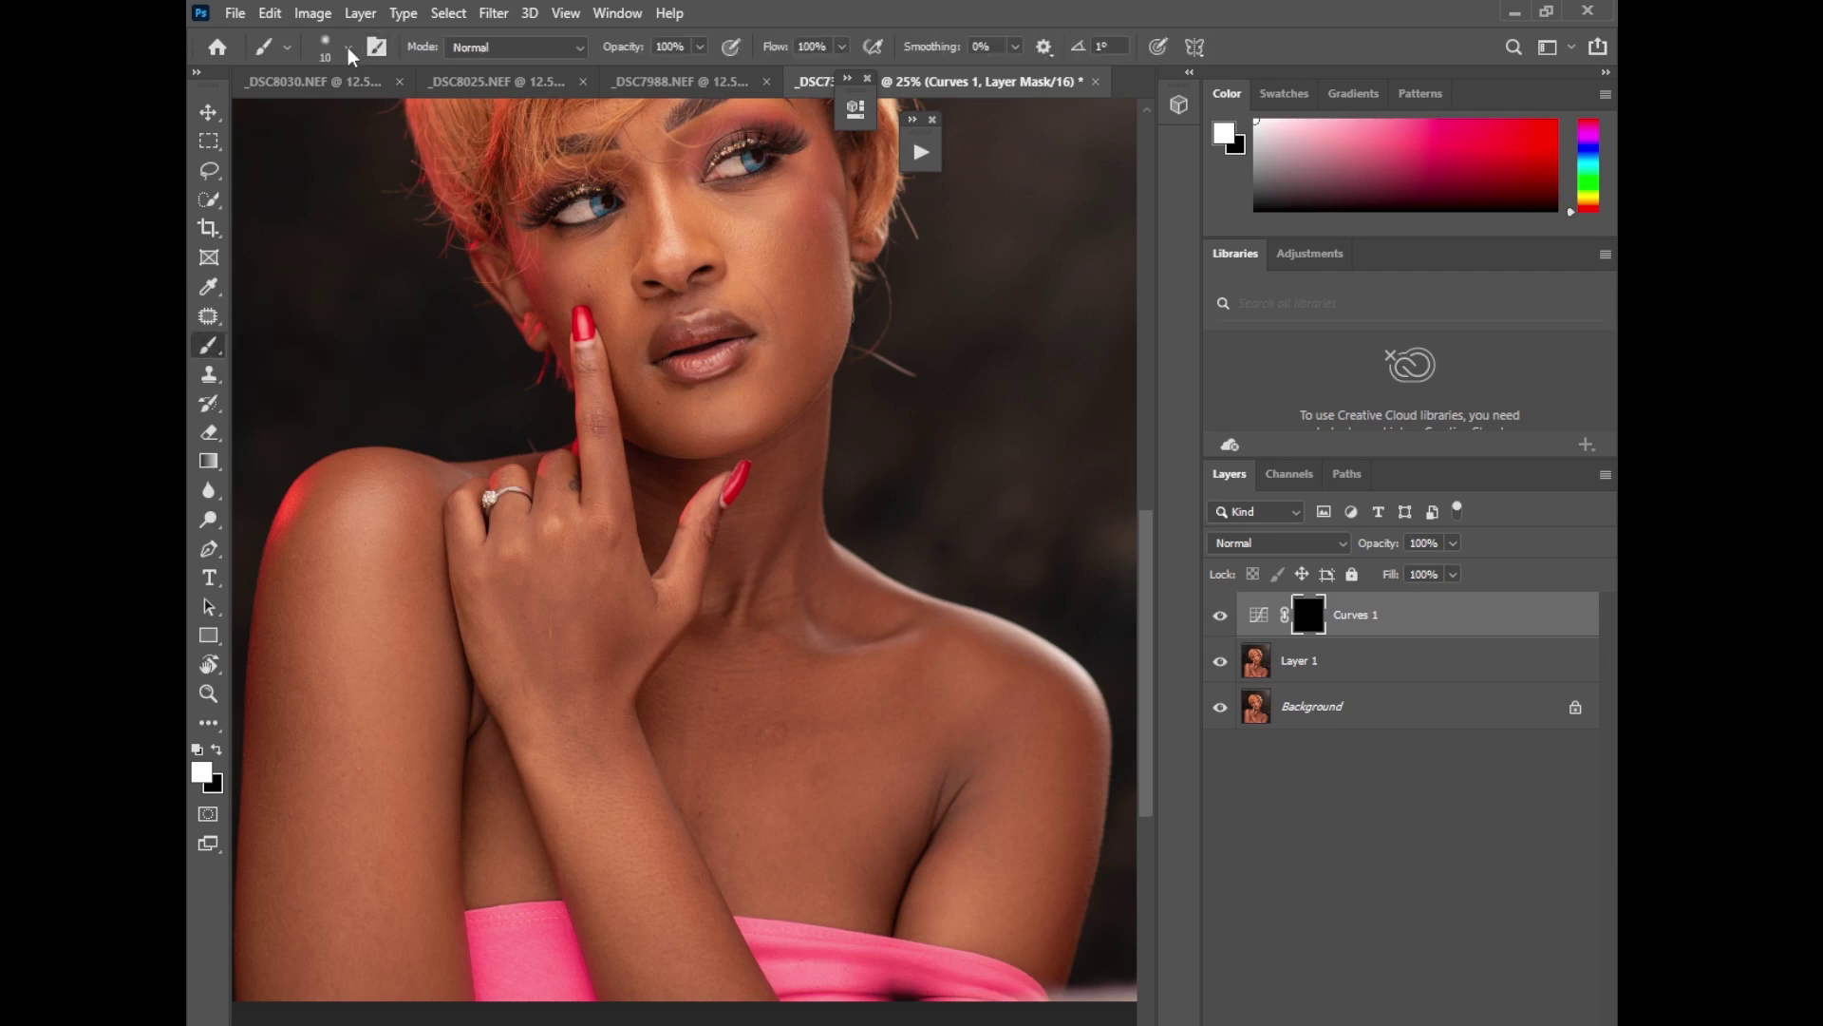
left_click(347, 48)
left_click_drag(318, 119, 348, 118)
left_click(589, 280)
Step: Paint white over the chest, chin, neck and right shoulder with 900, 300 and 600 brushes
key("bracketright")
key("bracketright")
key("bracketright")
key("bracketright")
key("bracketright")
key("bracketright")
key("bracketright")
key("bracketright")
key("bracketright")
key("bracketright")
key("bracketright")
key("bracketright")
key("bracketright")
key("bracketright")
key("bracketright")
key("bracketright")
mouse_move(739, 583)
left_mouse_down()
mouse_move(710, 721)
mouse_move(719, 854)
mouse_move(733, 736)
mouse_move(771, 696)
mouse_move(873, 752)
mouse_move(1016, 883)
mouse_move(1011, 796)
mouse_move(920, 755)
mouse_move(740, 854)
mouse_move(637, 751)
mouse_move(573, 601)
mouse_move(535, 760)
mouse_move(572, 824)
mouse_move(773, 838)
mouse_move(727, 712)
mouse_move(767, 559)
mouse_move(797, 845)
mouse_move(990, 862)
mouse_move(995, 979)
left_mouse_up()
key("bracketleft")
key("bracketleft")
key("bracketleft")
key("bracketleft")
key("bracketleft")
key("bracketleft")
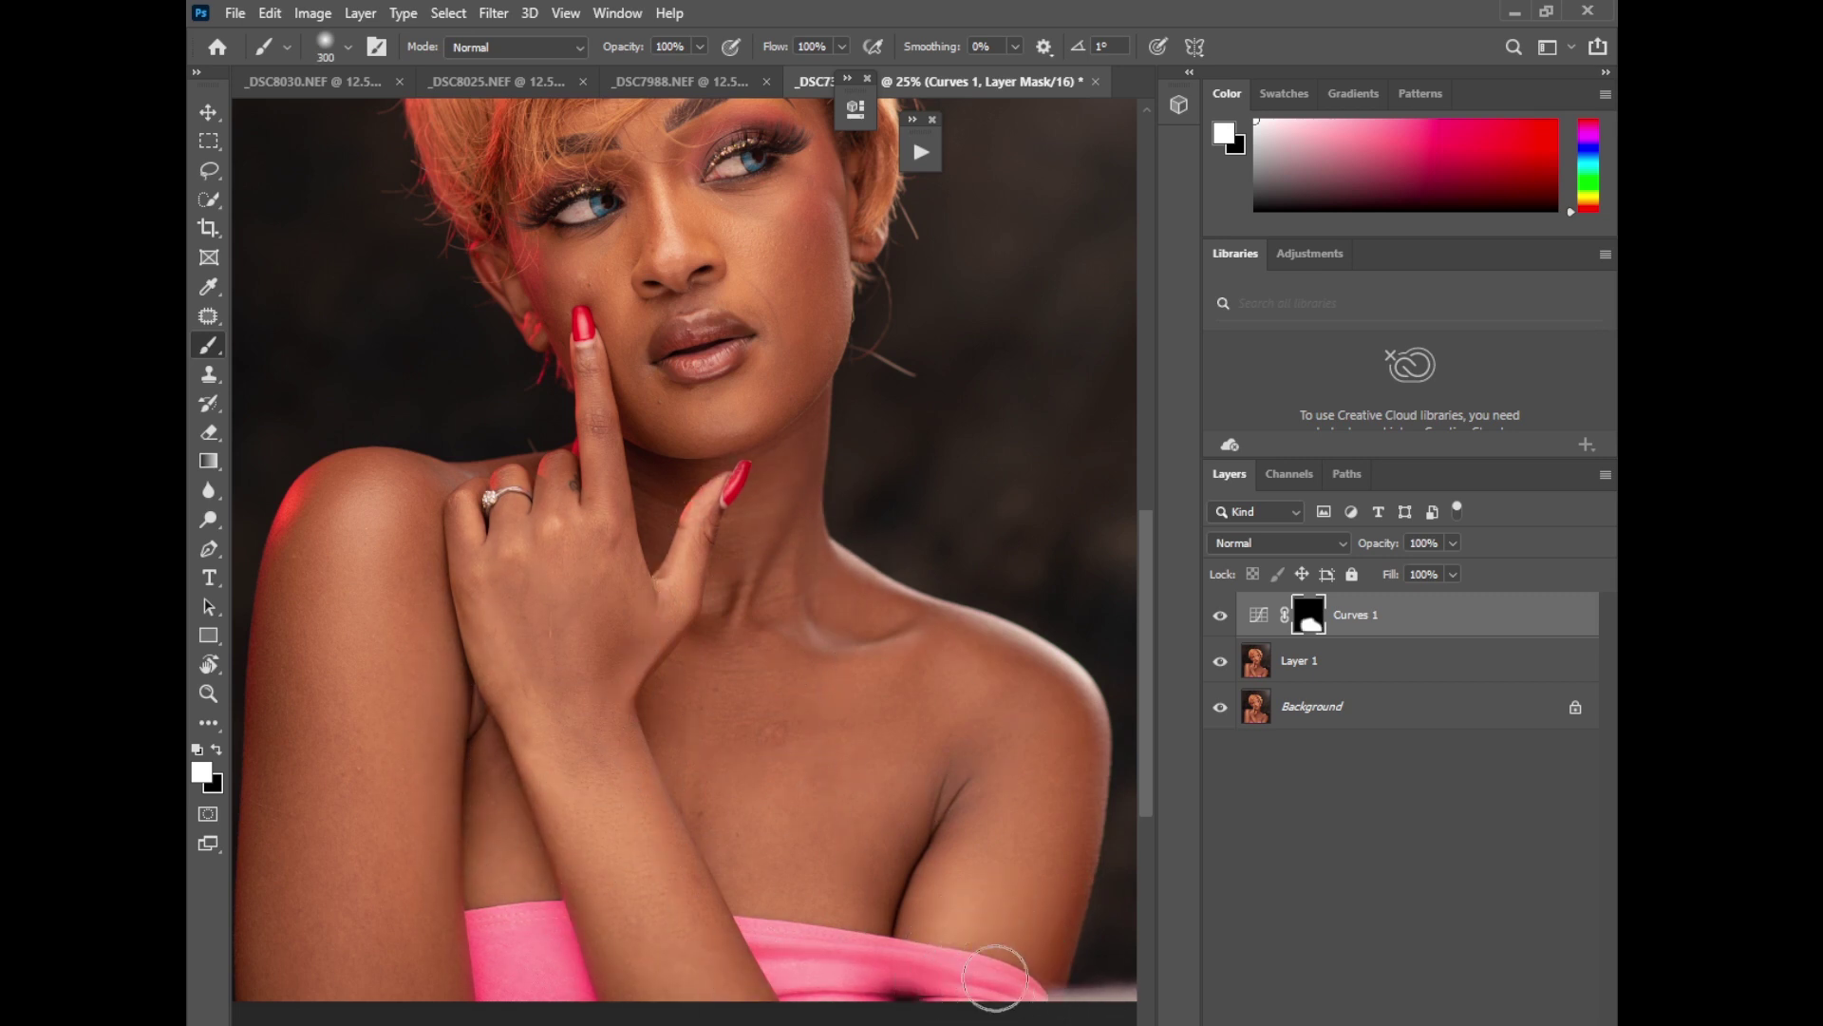
mouse_move(778, 468)
left_mouse_down()
mouse_move(773, 529)
mouse_move(659, 496)
mouse_move(647, 532)
mouse_move(718, 642)
left_mouse_up()
key("bracketright")
key("bracketright")
key("bracketright")
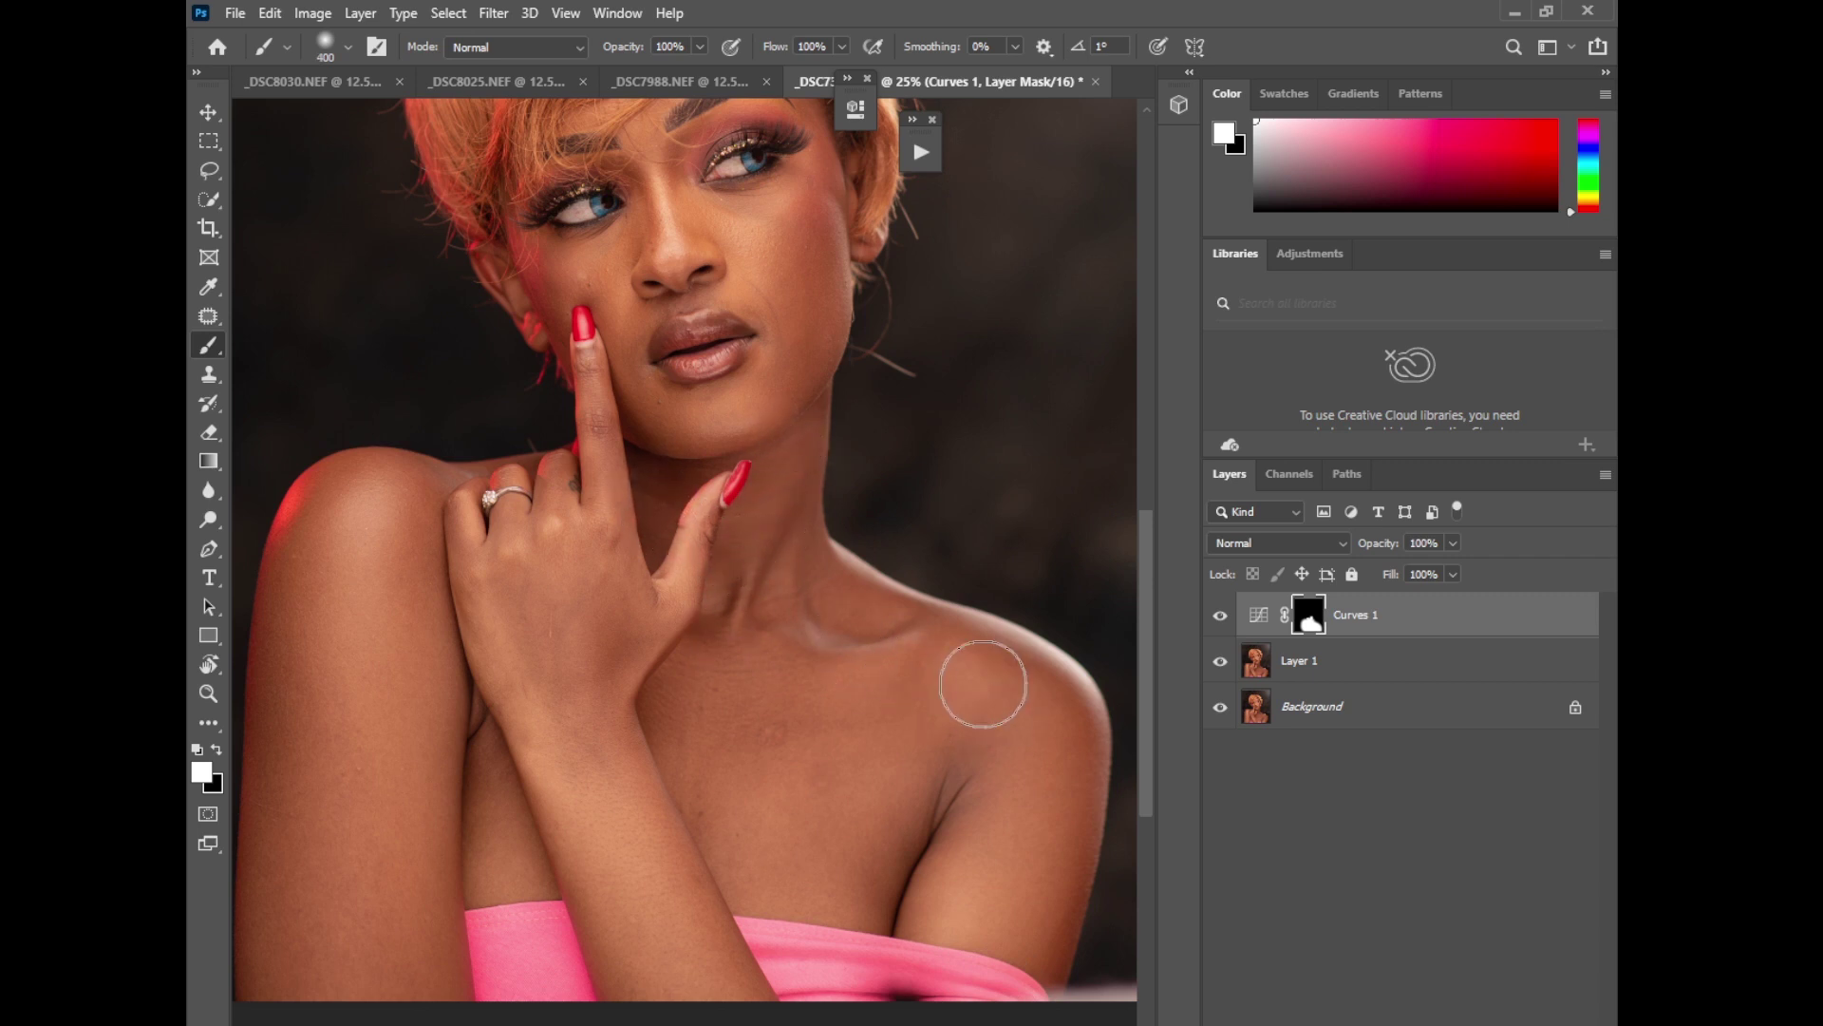
mouse_move(983, 683)
left_mouse_down()
mouse_move(899, 793)
mouse_move(942, 706)
mouse_move(1011, 824)
mouse_move(1020, 907)
mouse_move(953, 680)
mouse_move(920, 699)
left_mouse_up()
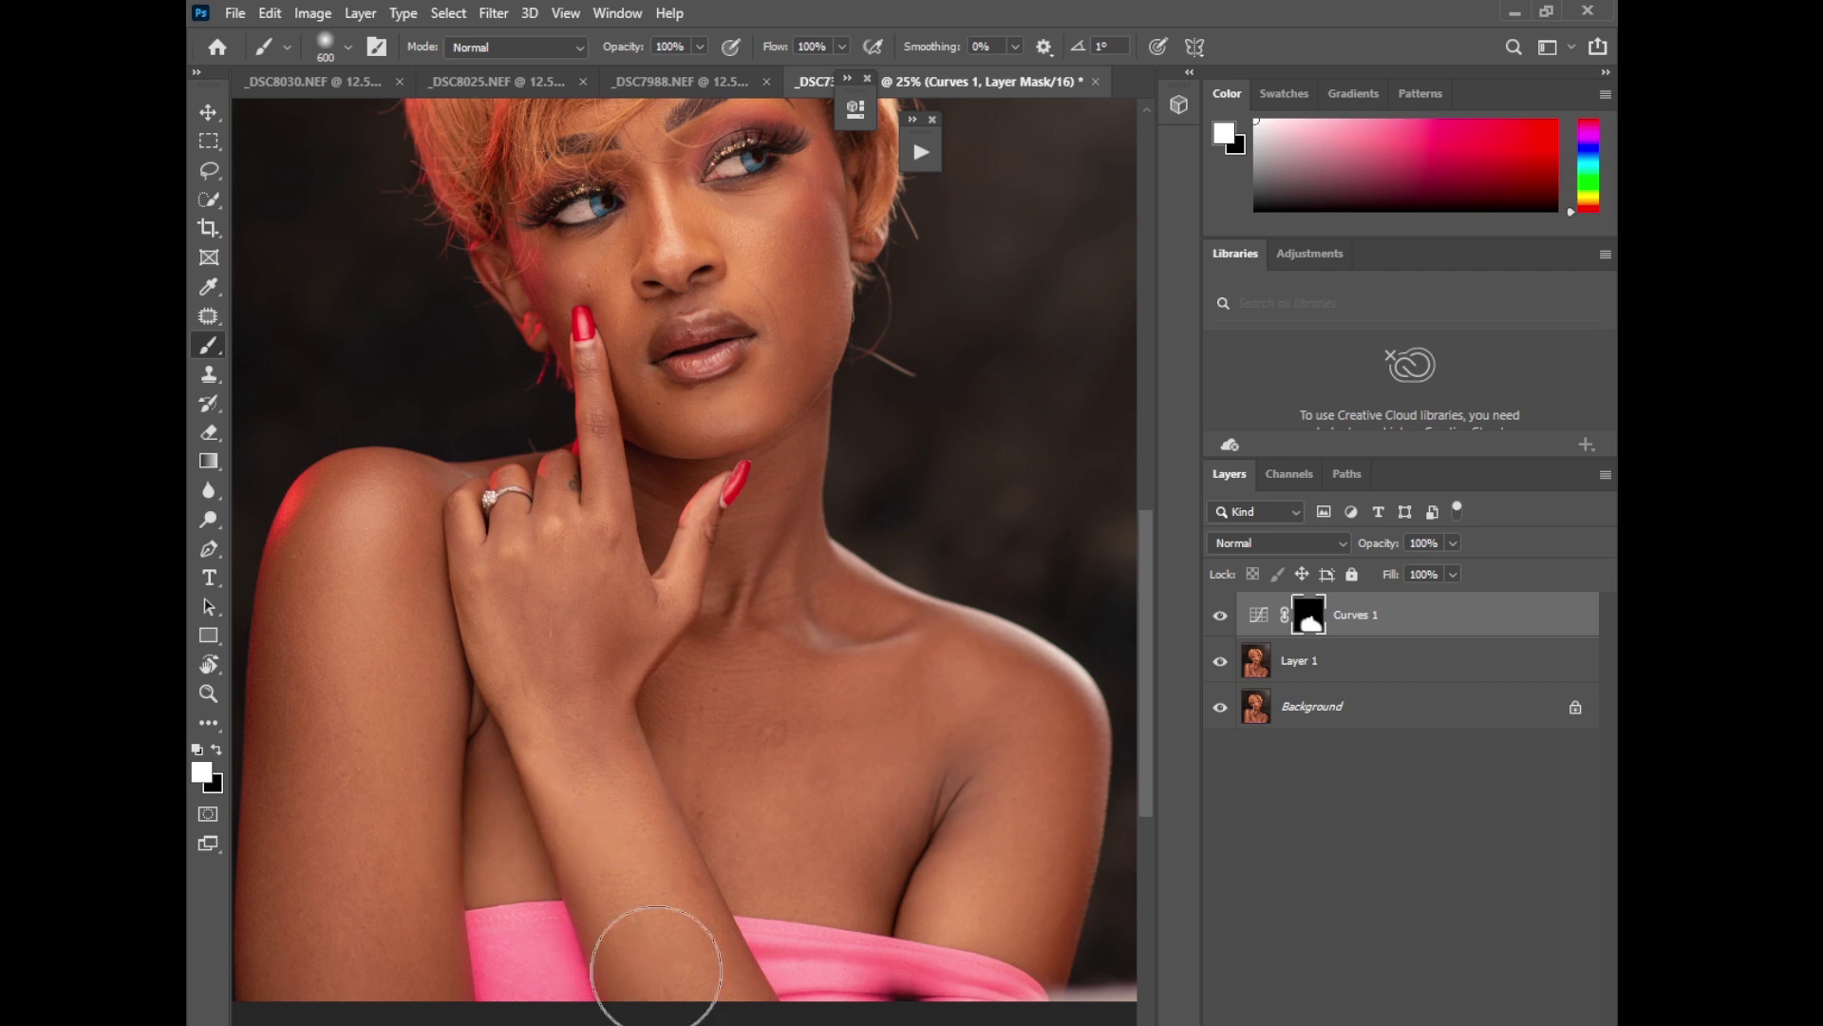
key("ctrl+minus")
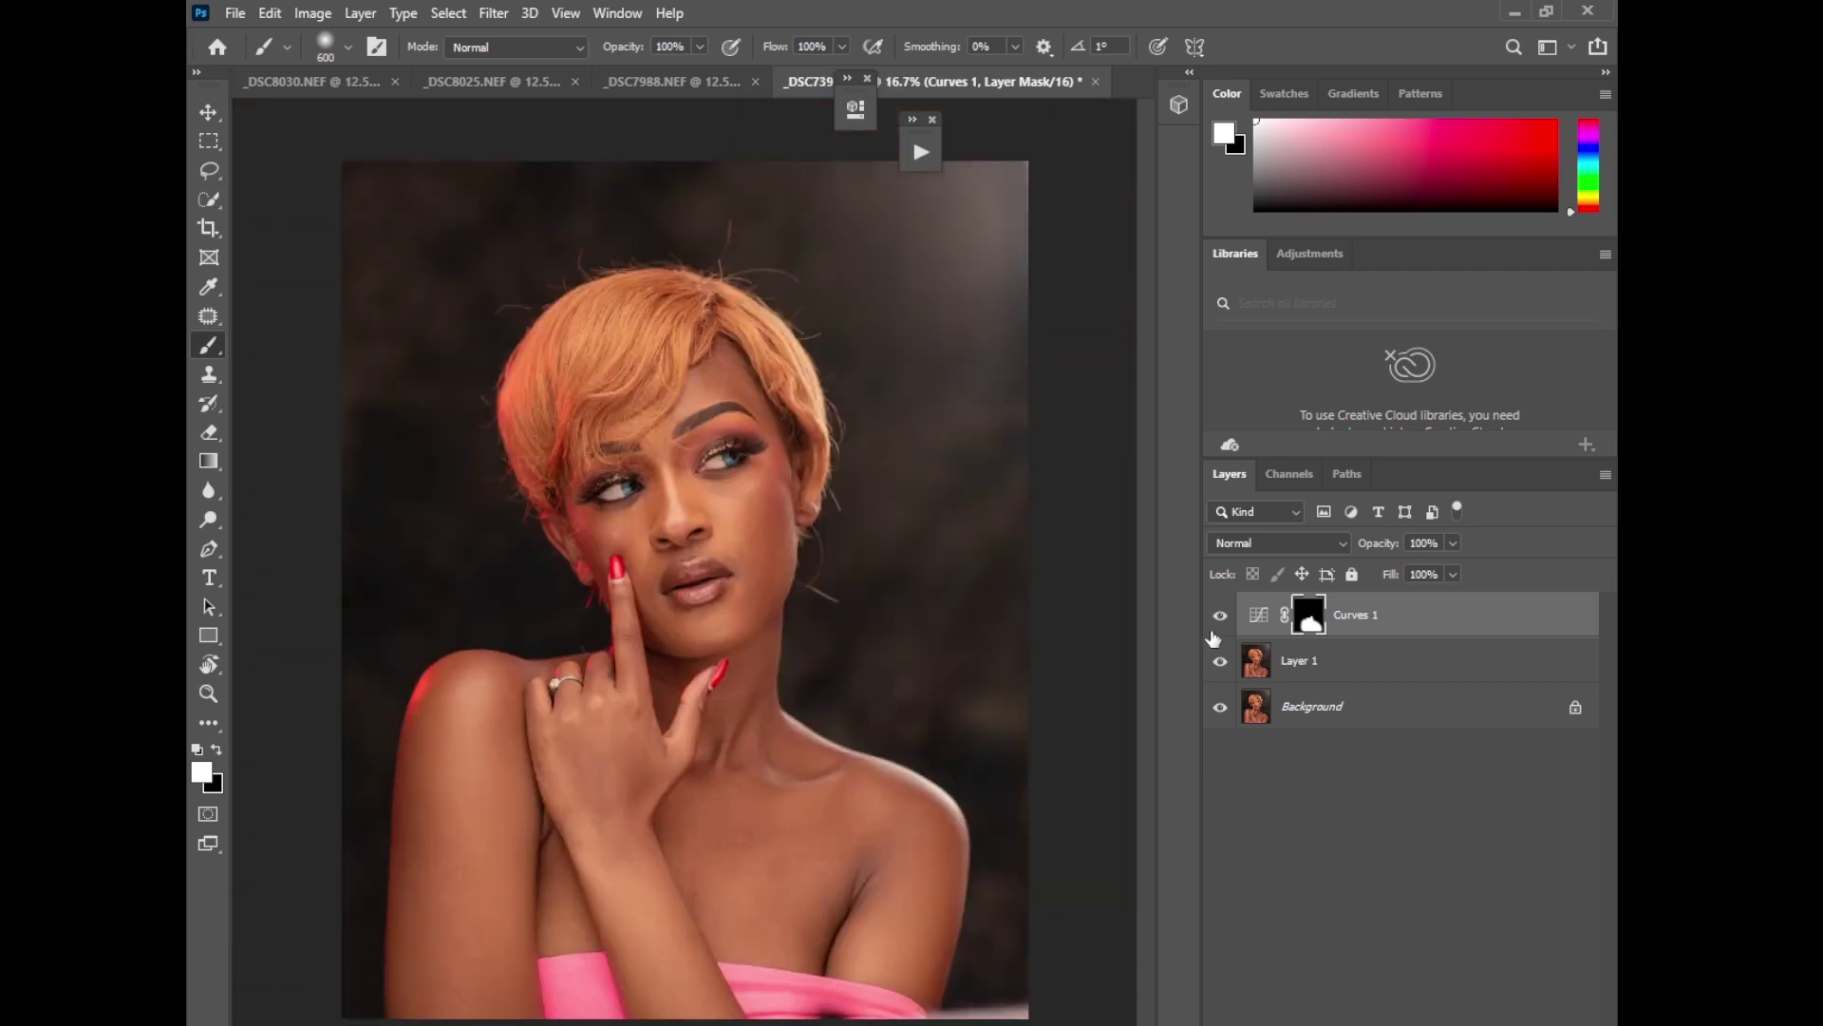
left_click(1220, 616)
left_click(1220, 616)
Step: Stamp all visible layers into Layer 2 and duplicate it twice
left_click(1221, 616)
left_click(1221, 616)
left_click(1325, 727, "shift")
right_click(1329, 711)
left_click(1315, 712)
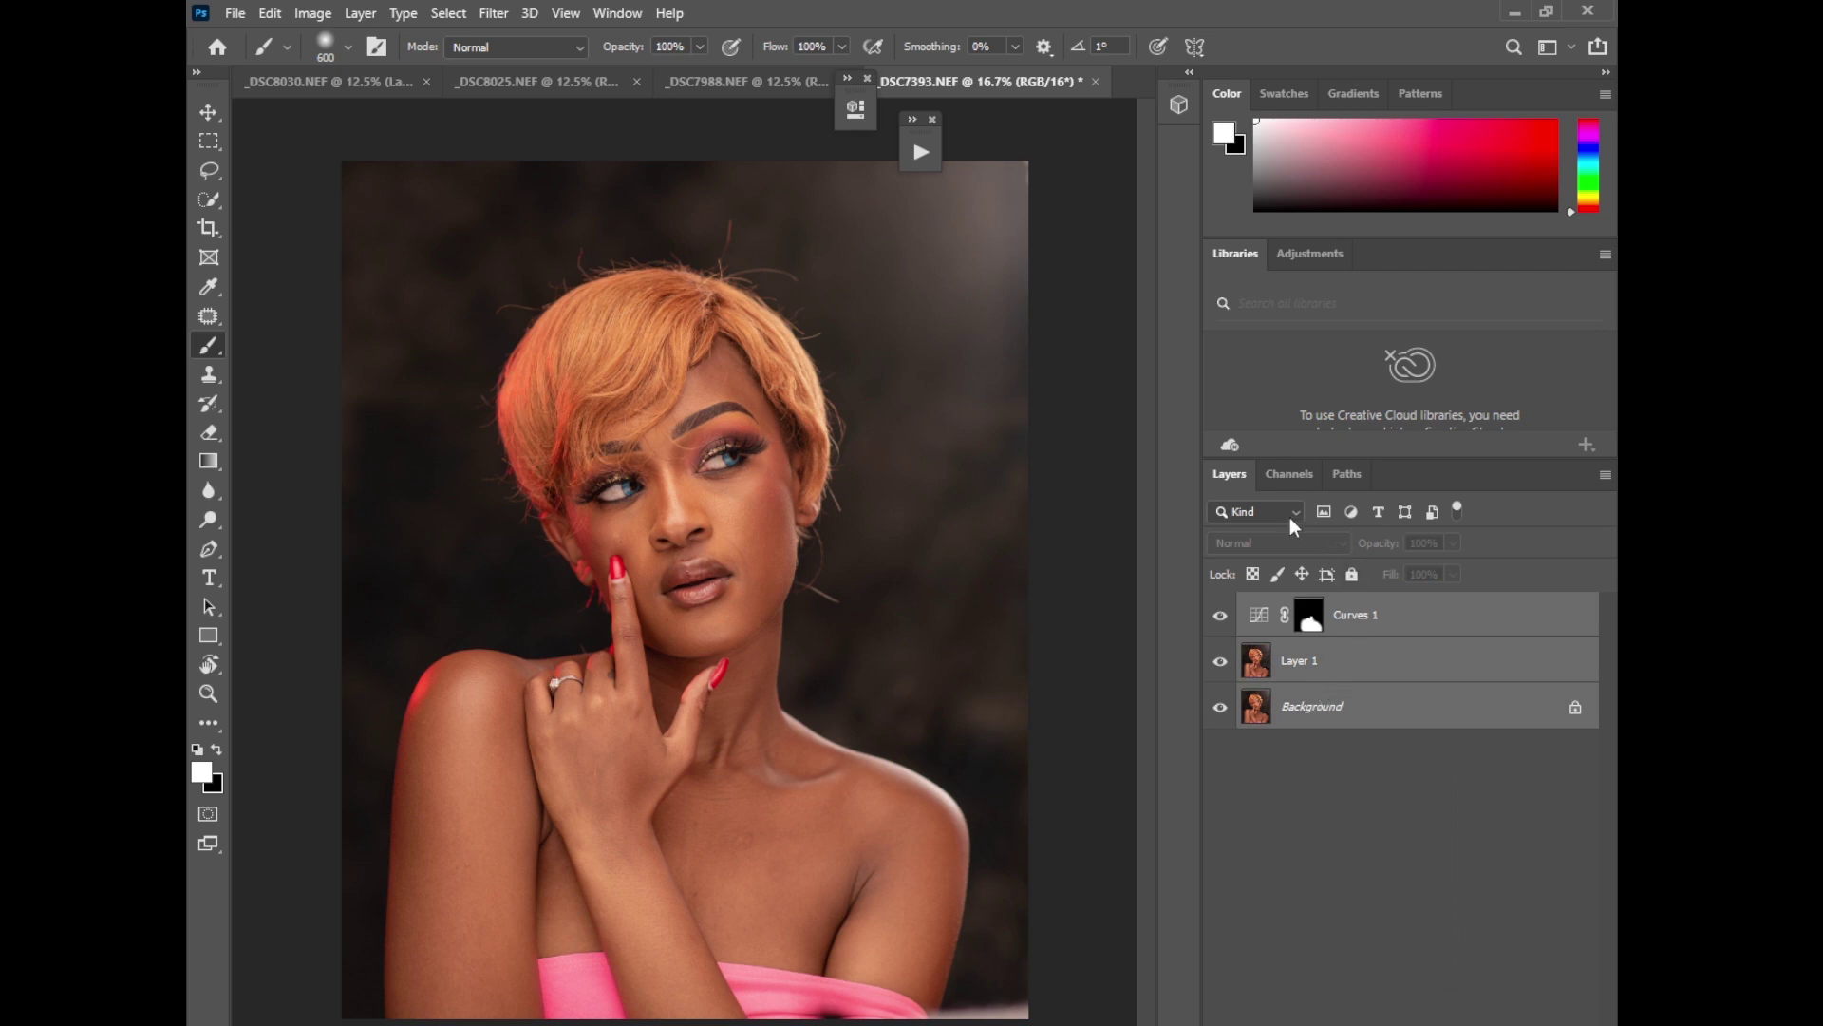
key("ctrl+shift+alt+e")
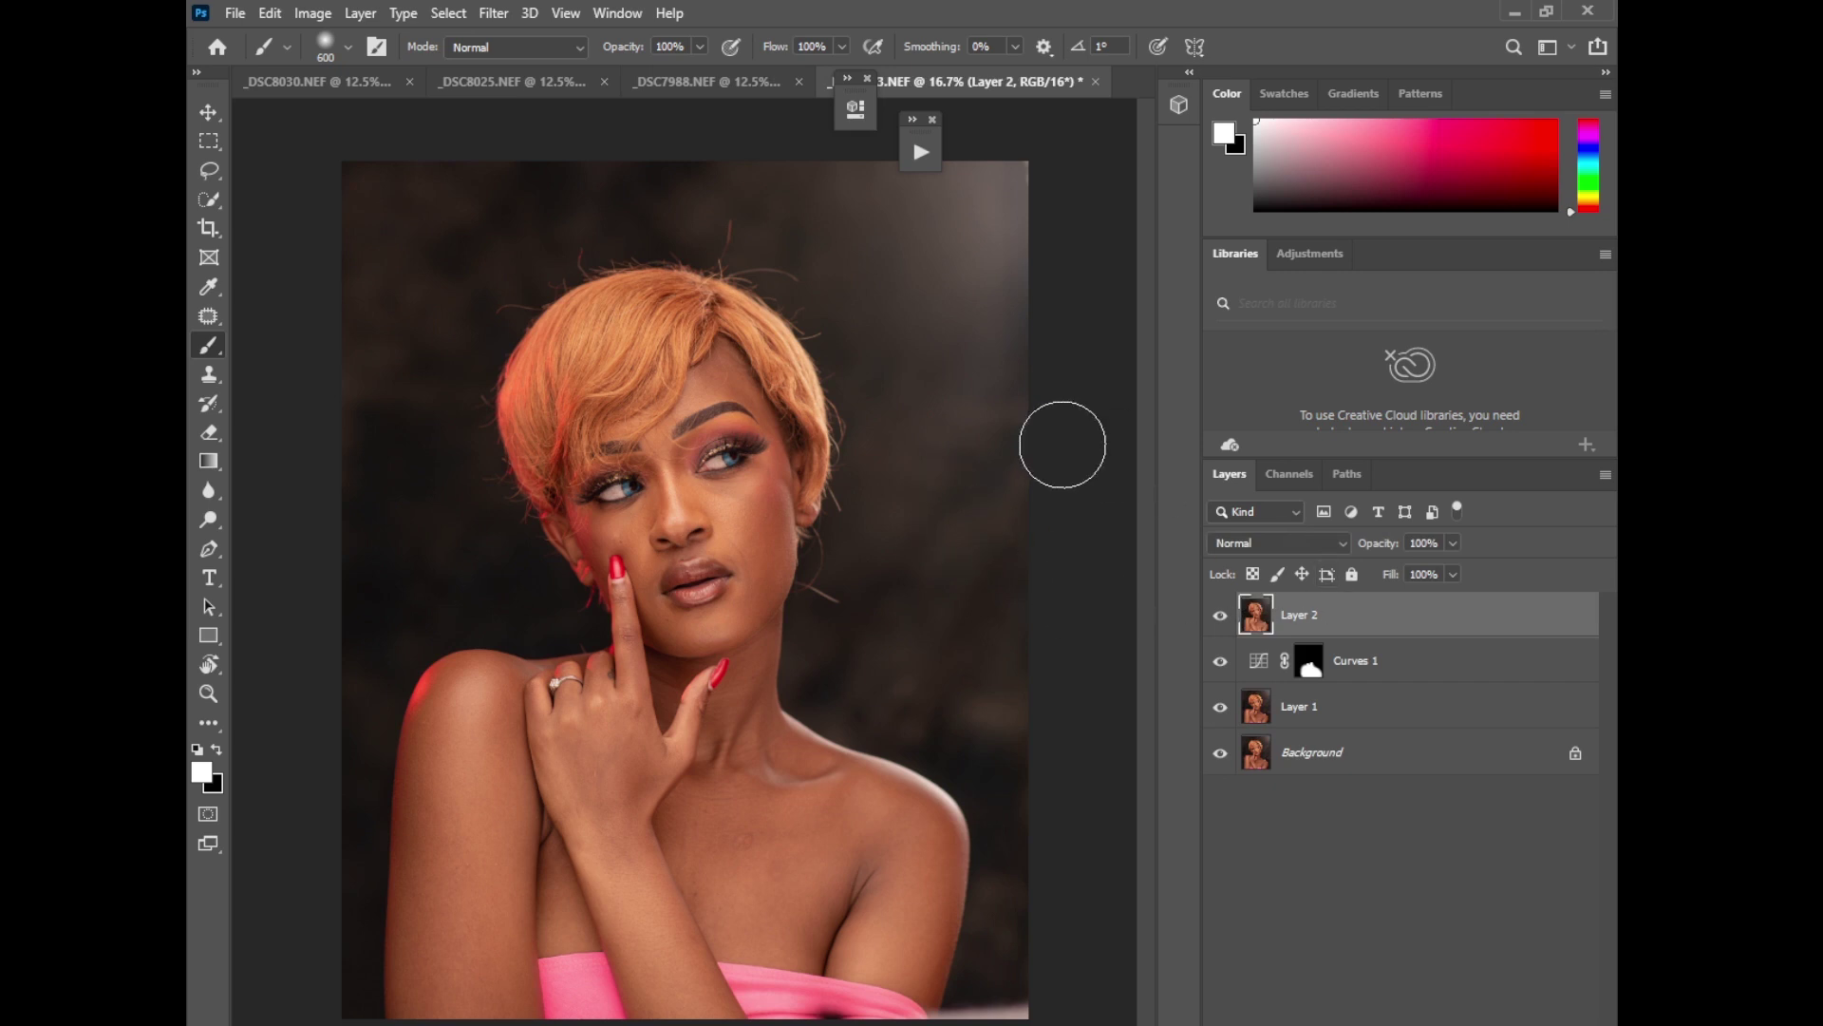
key("ctrl+j")
key("ctrl+j")
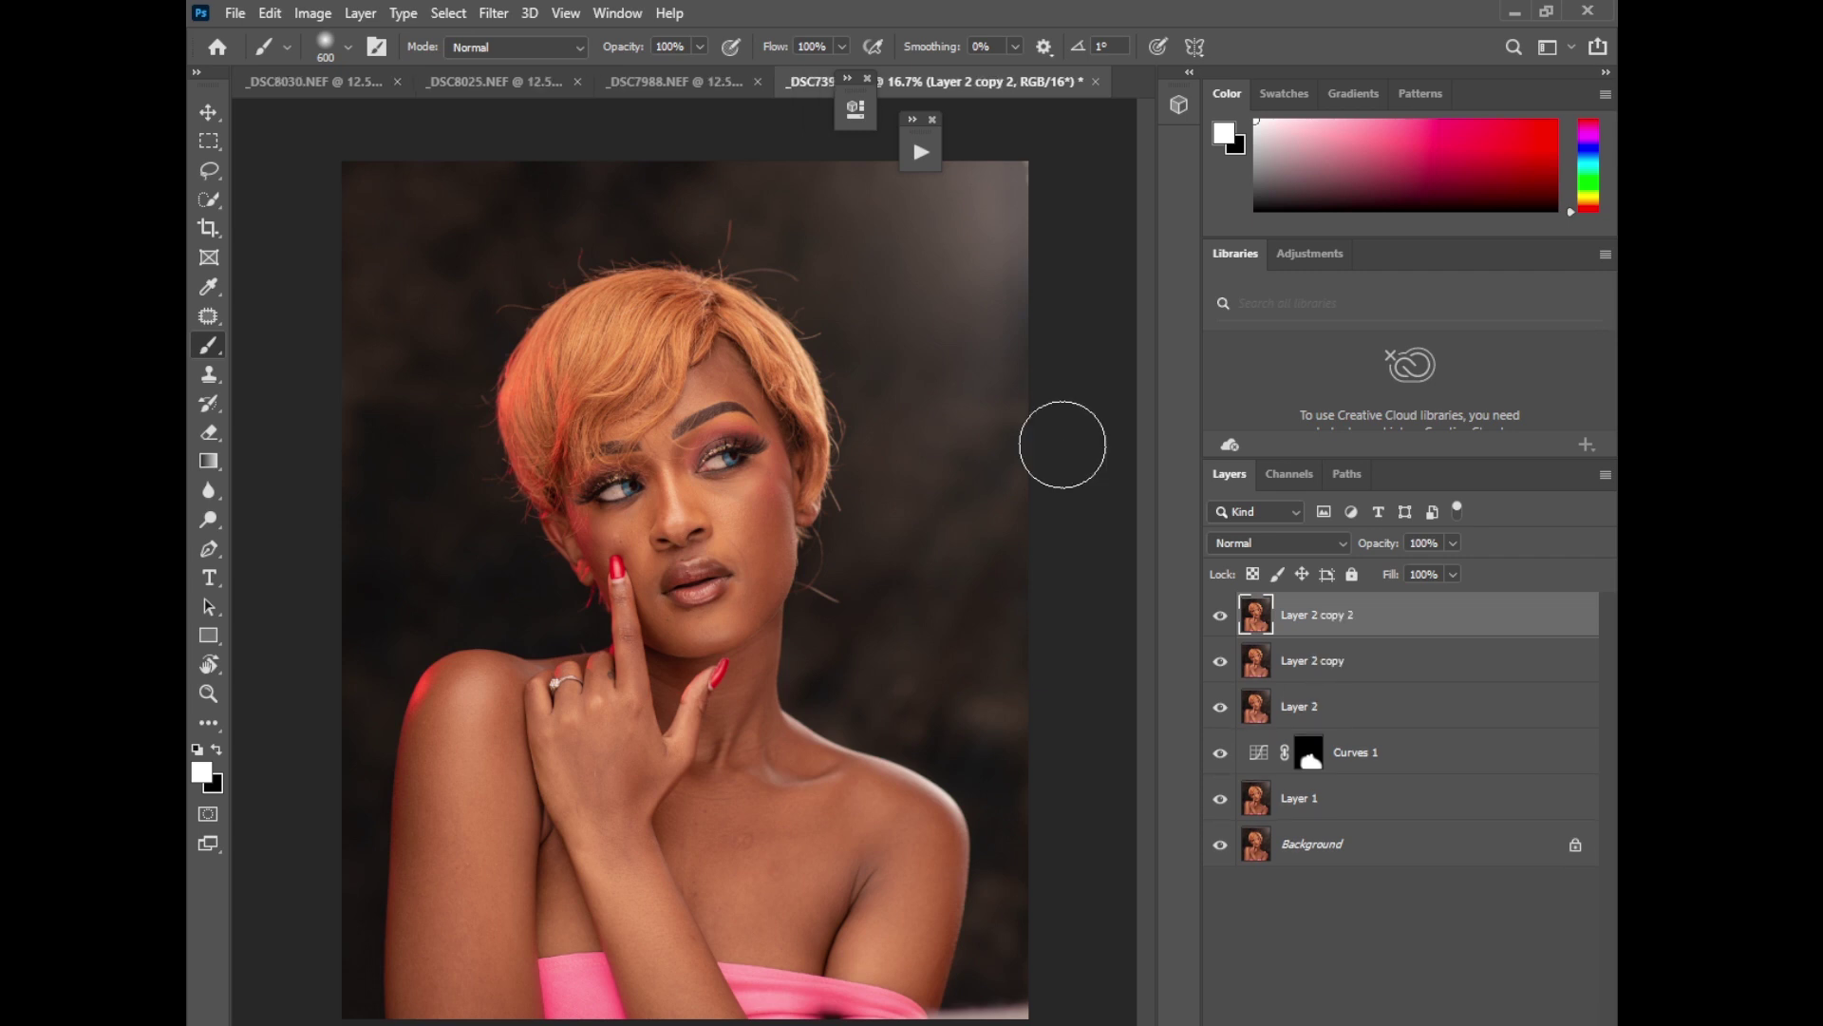
Step: Rename the two Layer 2 copies 'texture' and 'color'
left_click(1220, 615)
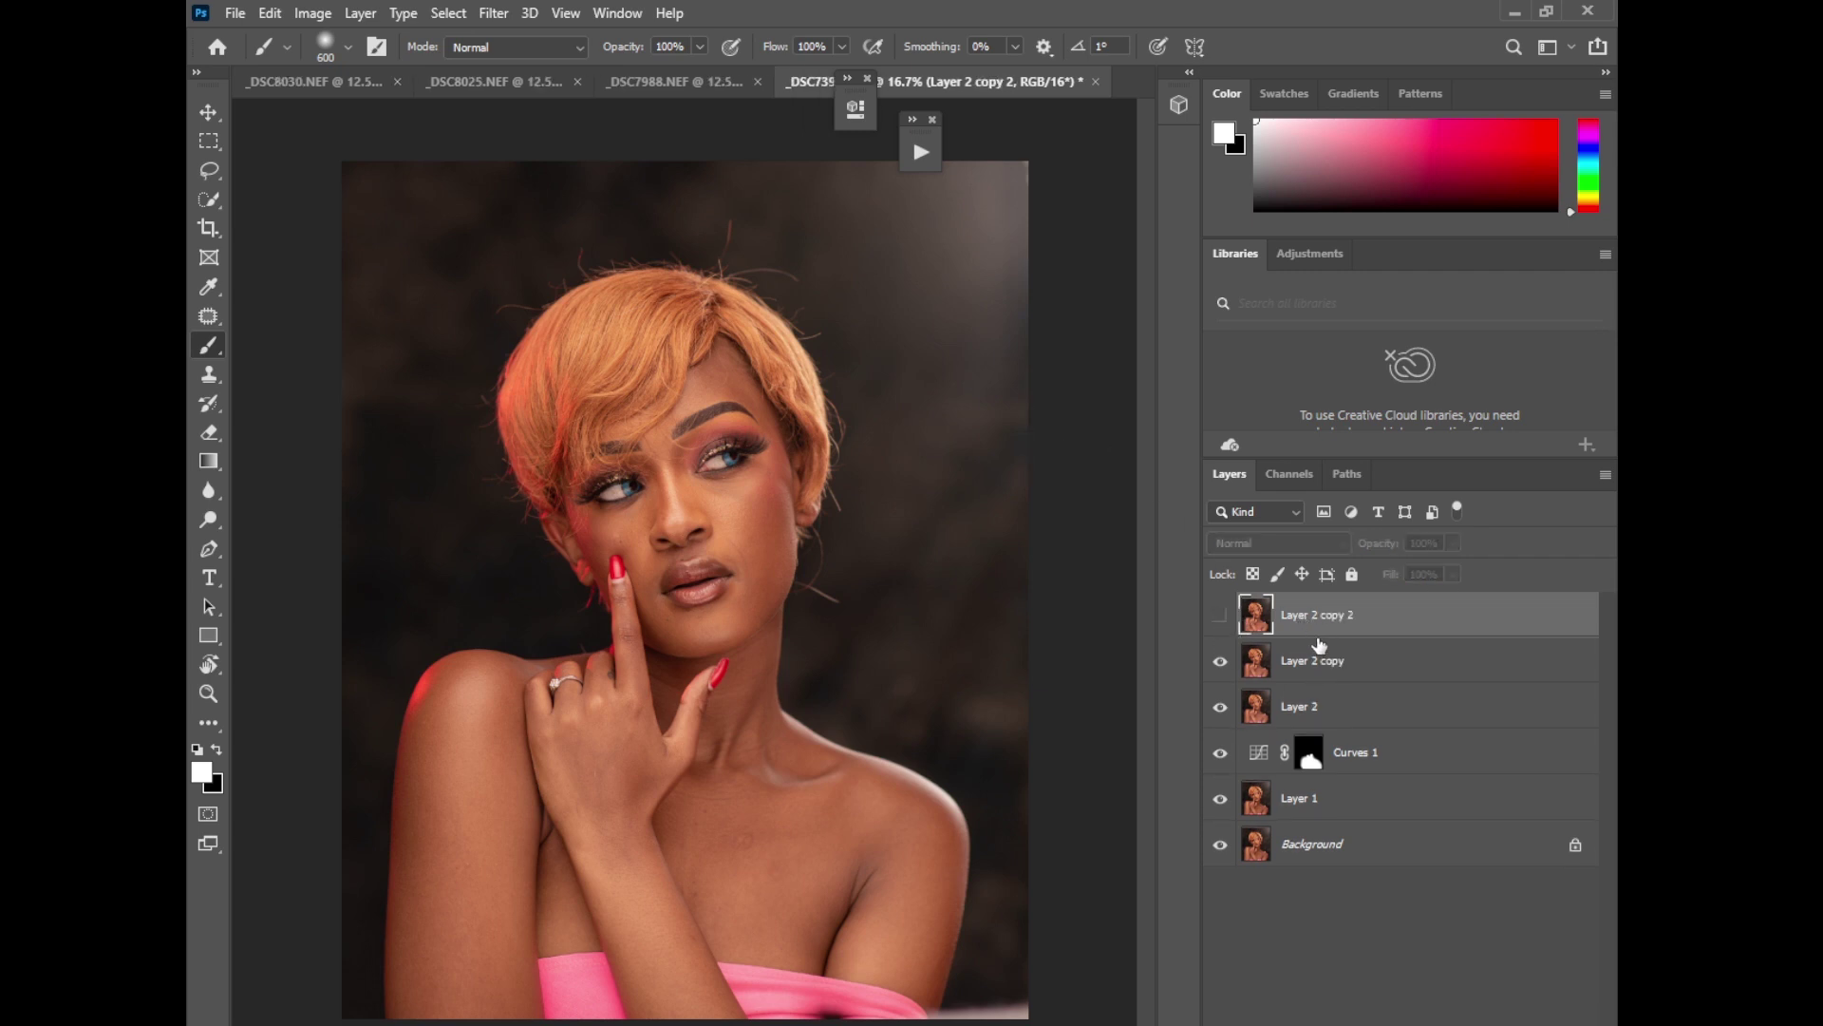
double_click(1350, 631)
key("BackSpace")
type("texture")
double_click(1305, 662)
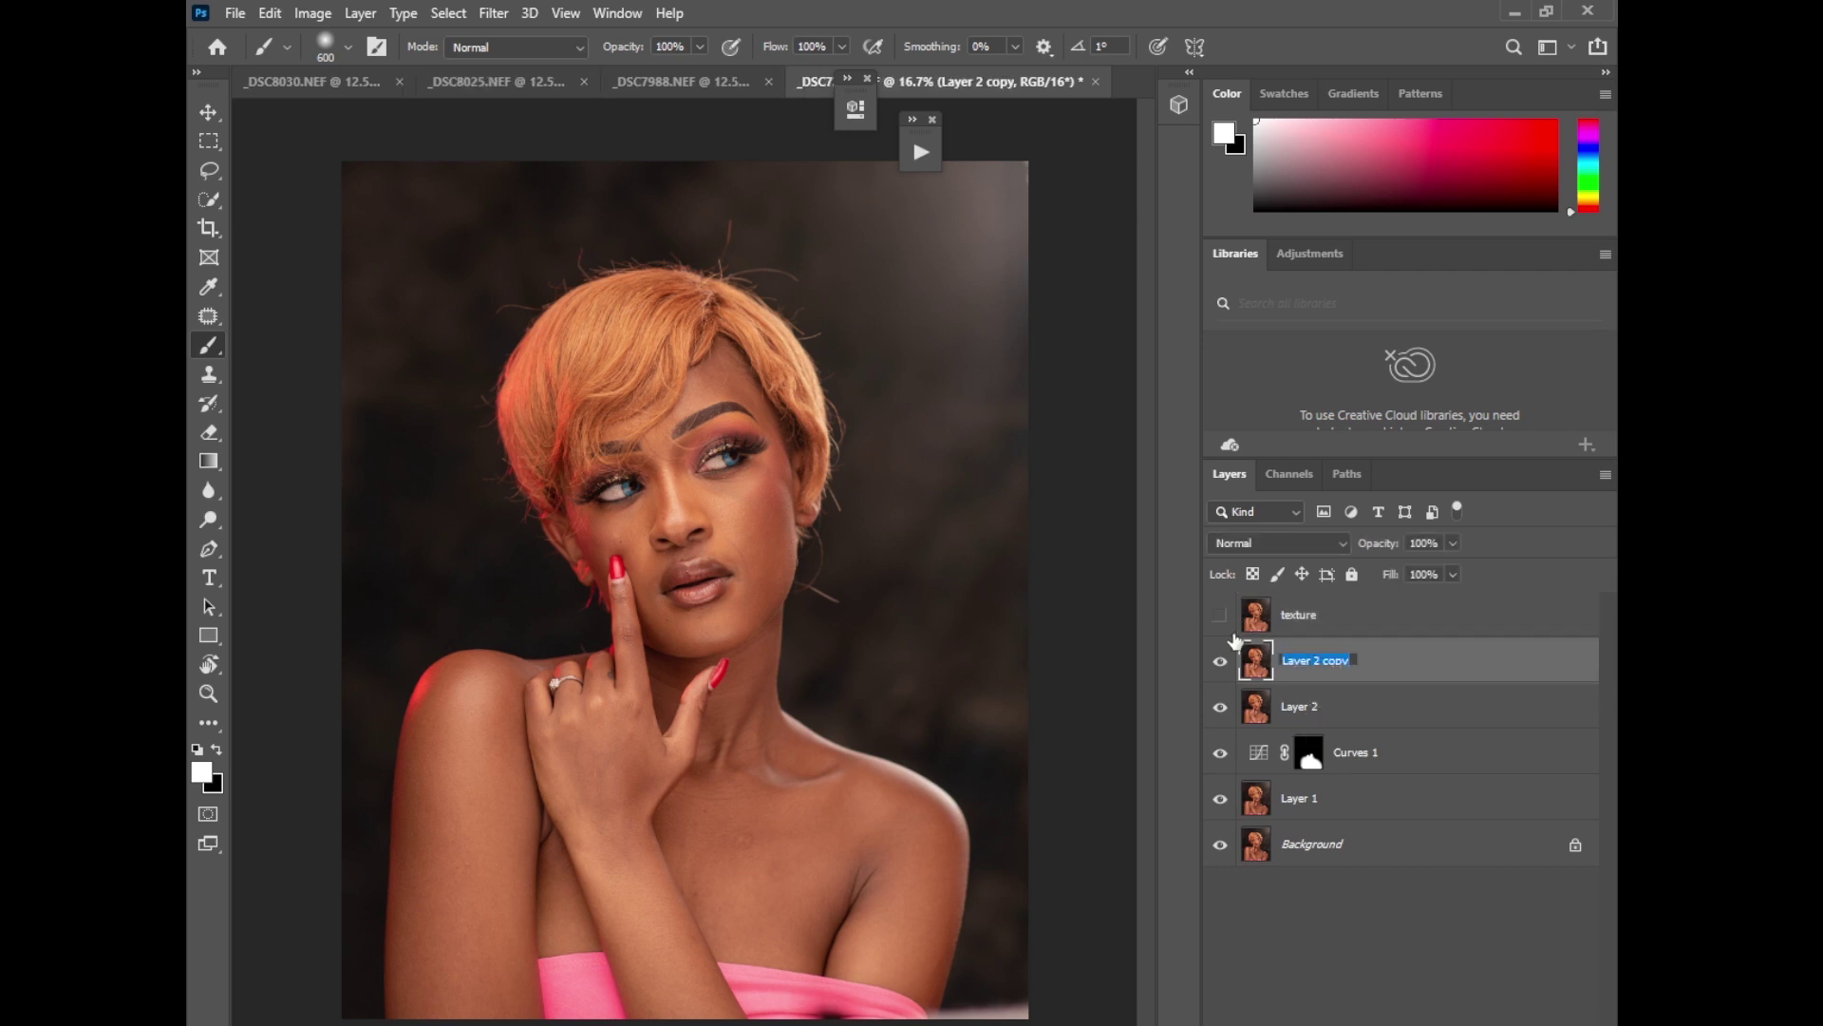
type("color")
left_click(1339, 637)
Step: Zoom in on the face, hide the texture layer and select the color layer
left_click(1221, 616)
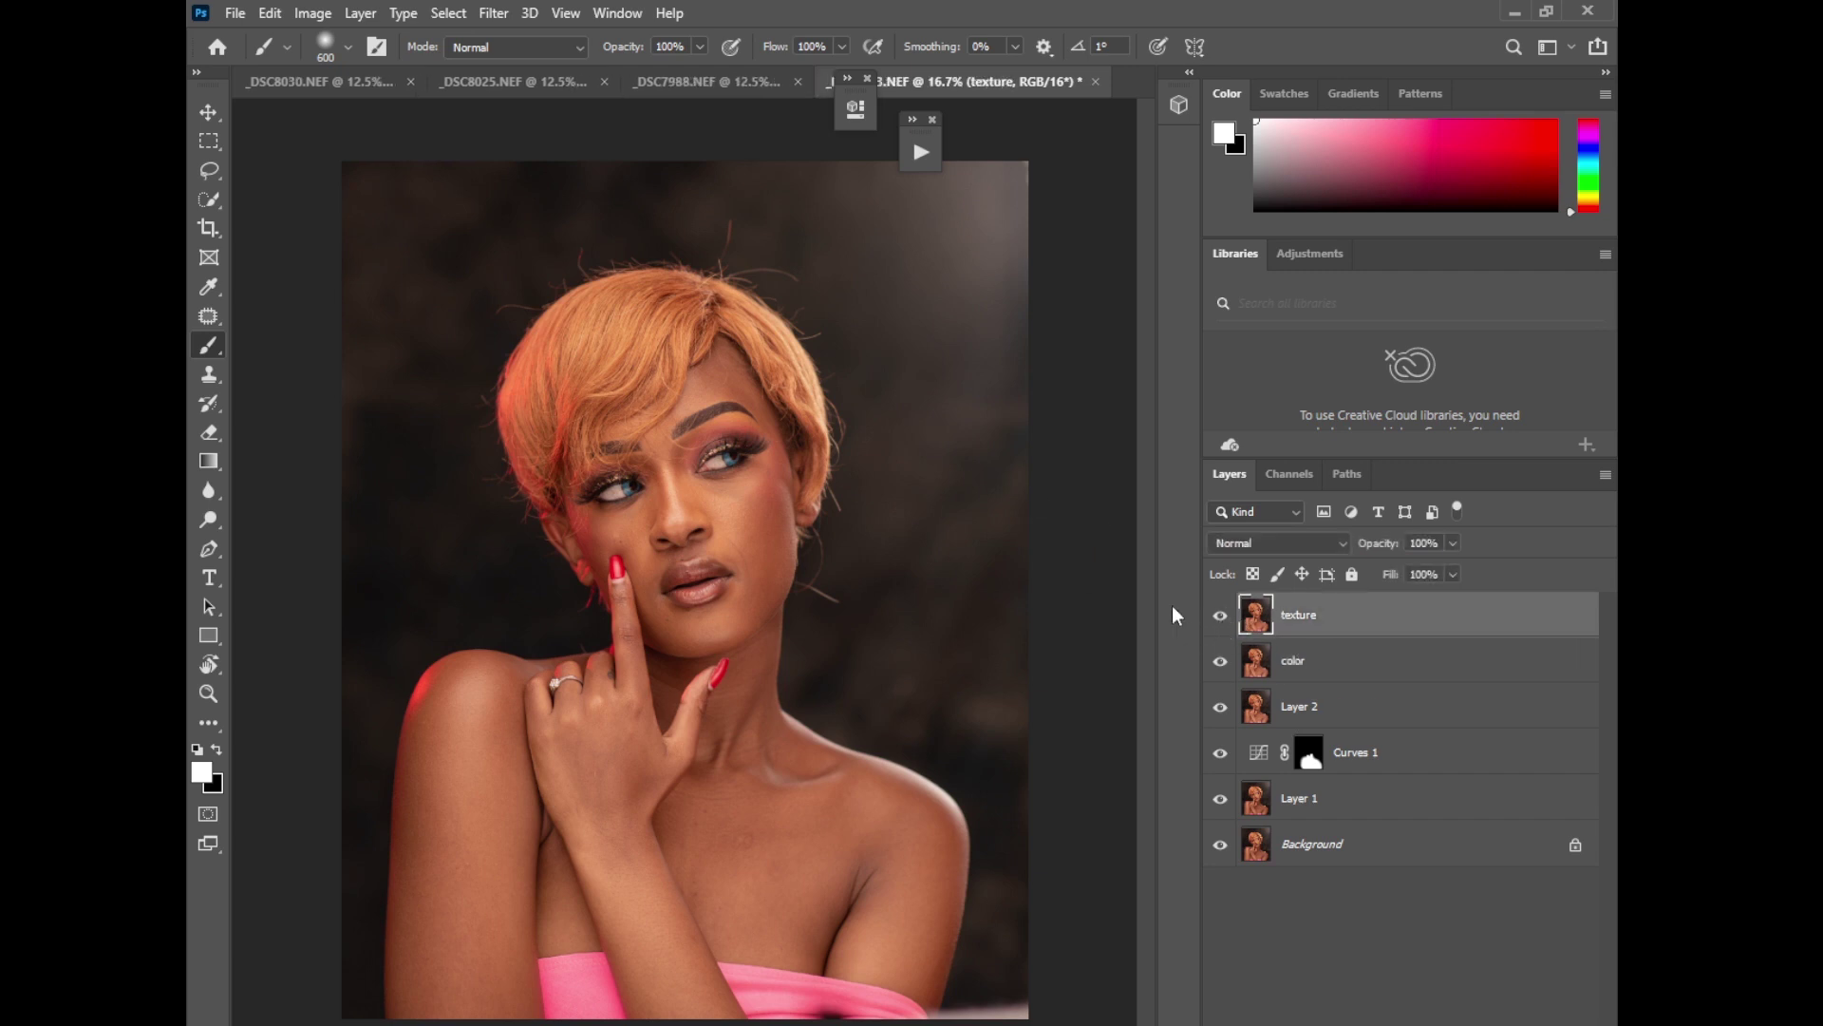
key("ctrl+plus")
key("ctrl+plus")
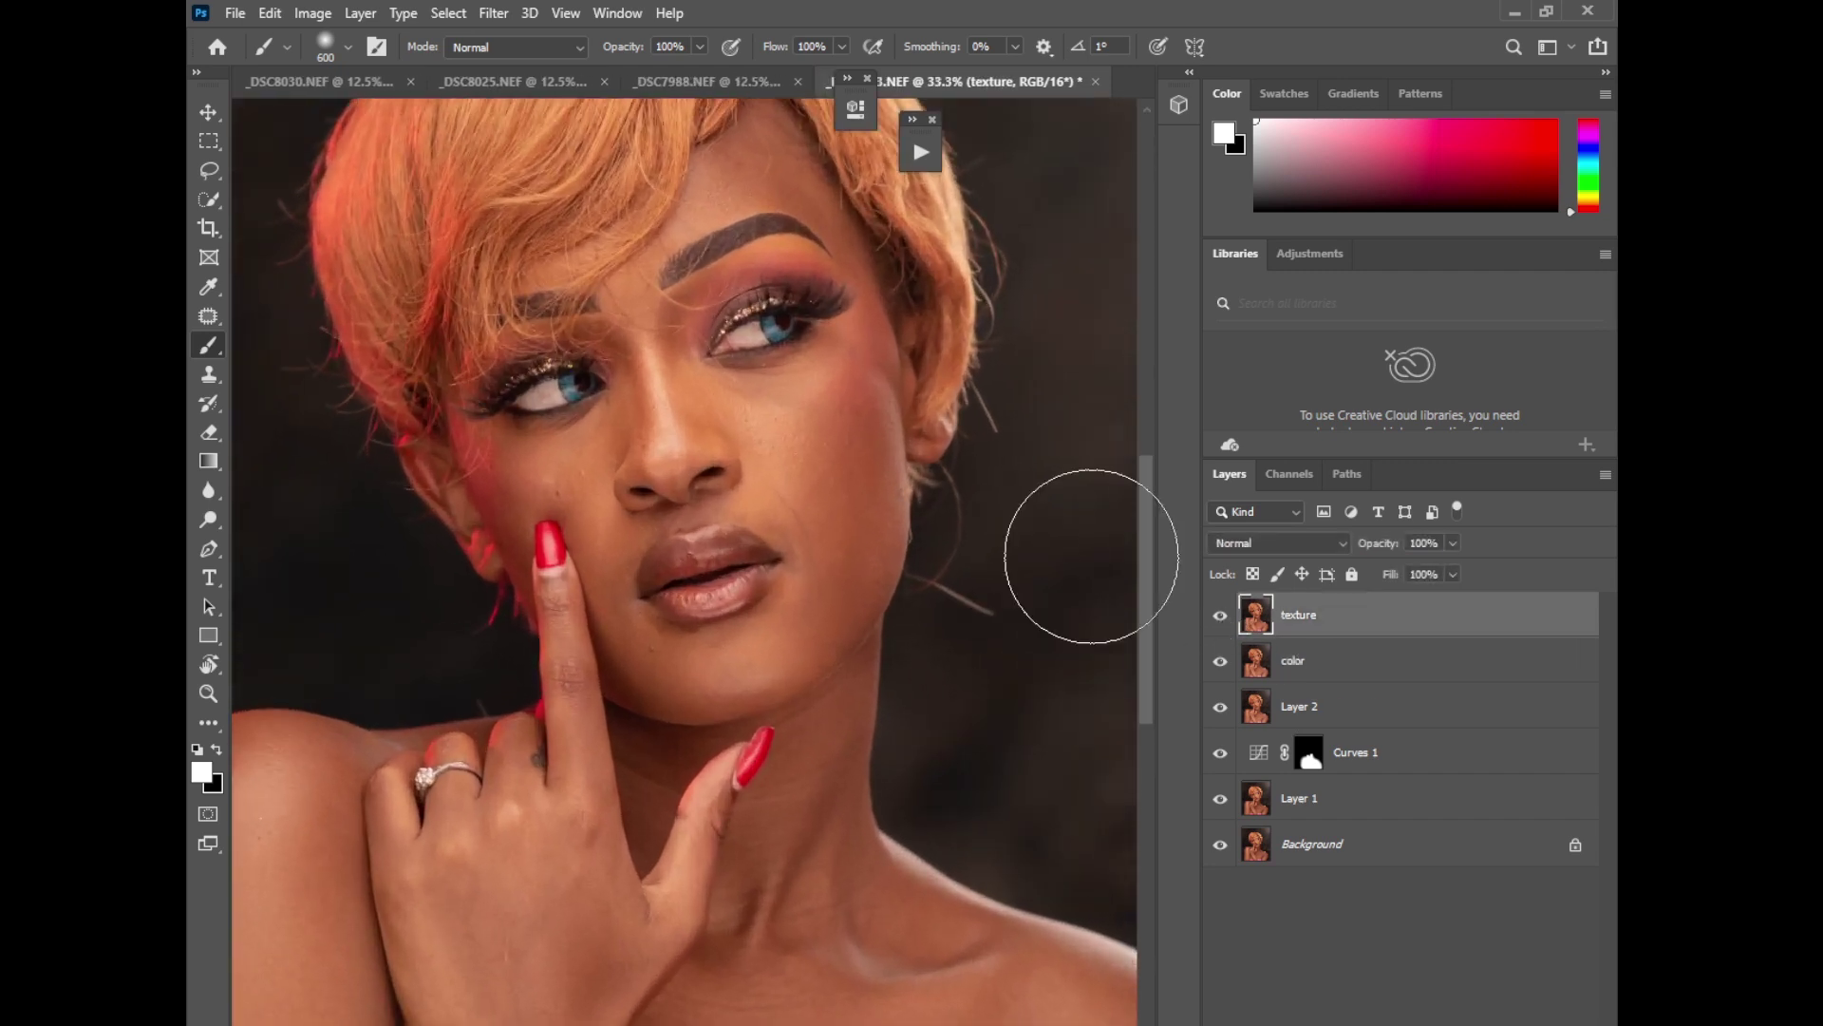
scroll(1148, 567, "up", 3)
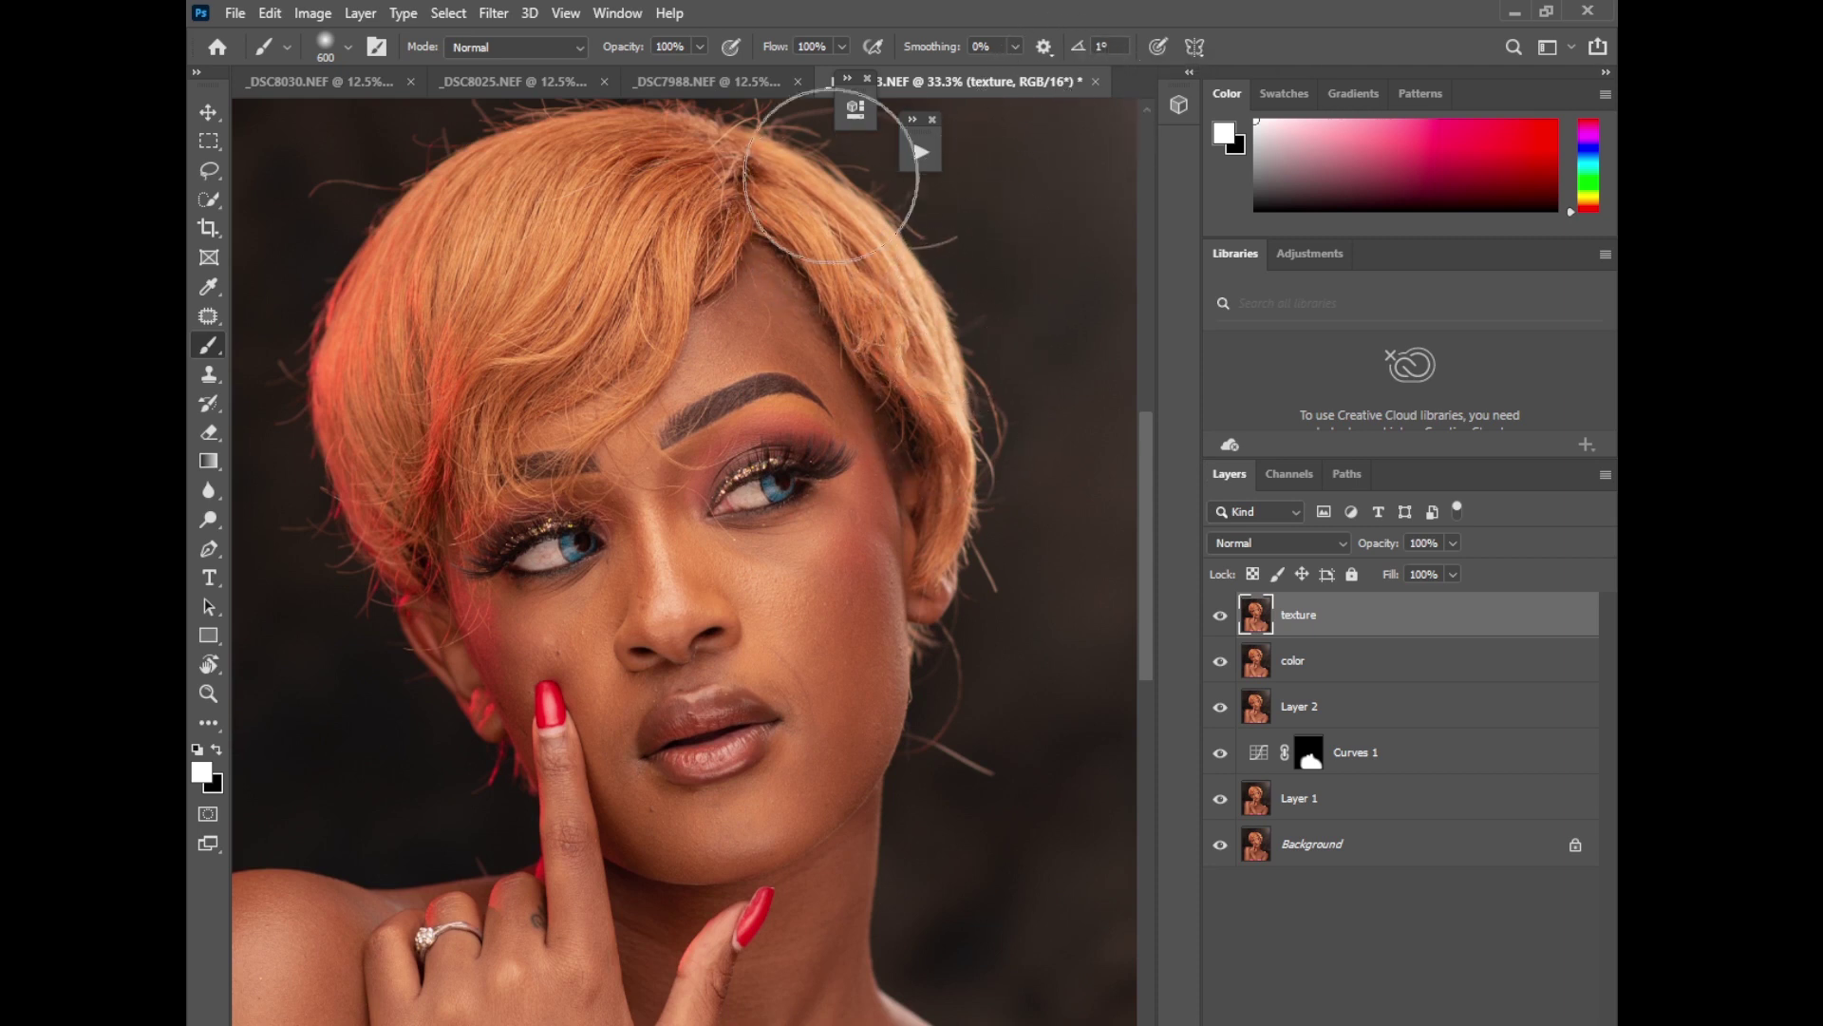
left_click(1220, 617)
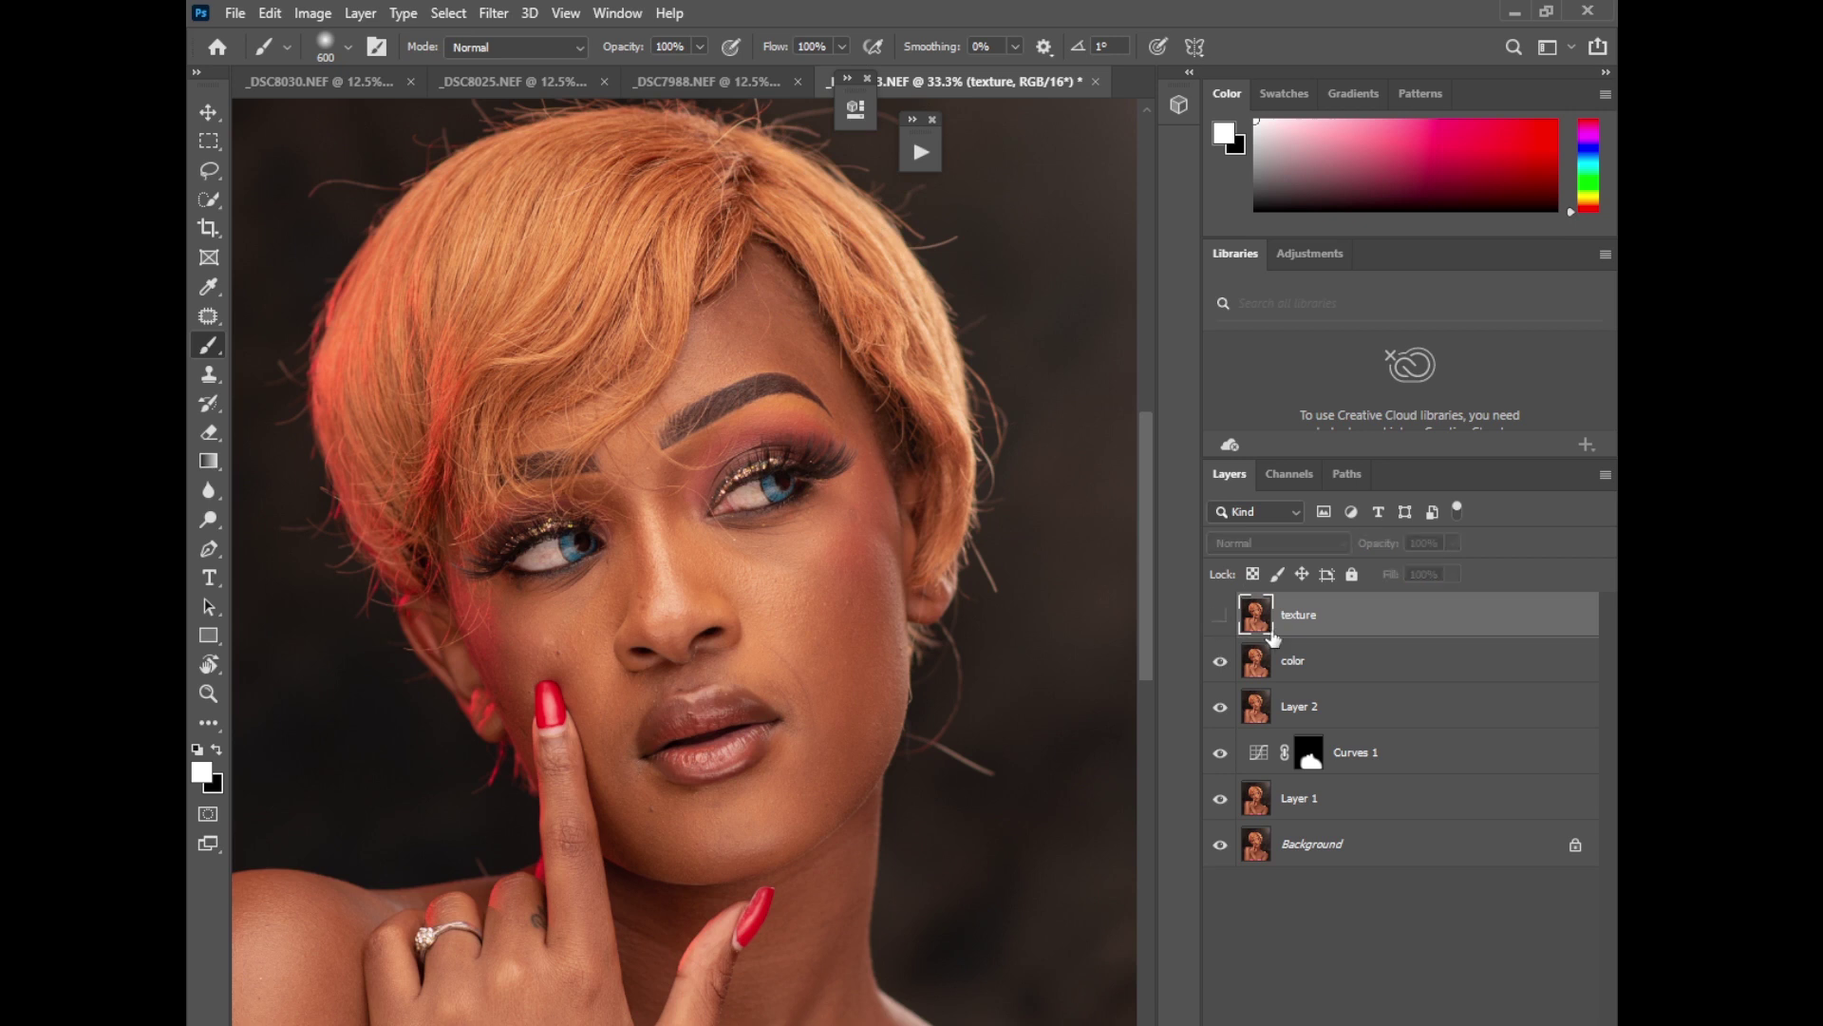
left_click(1293, 665)
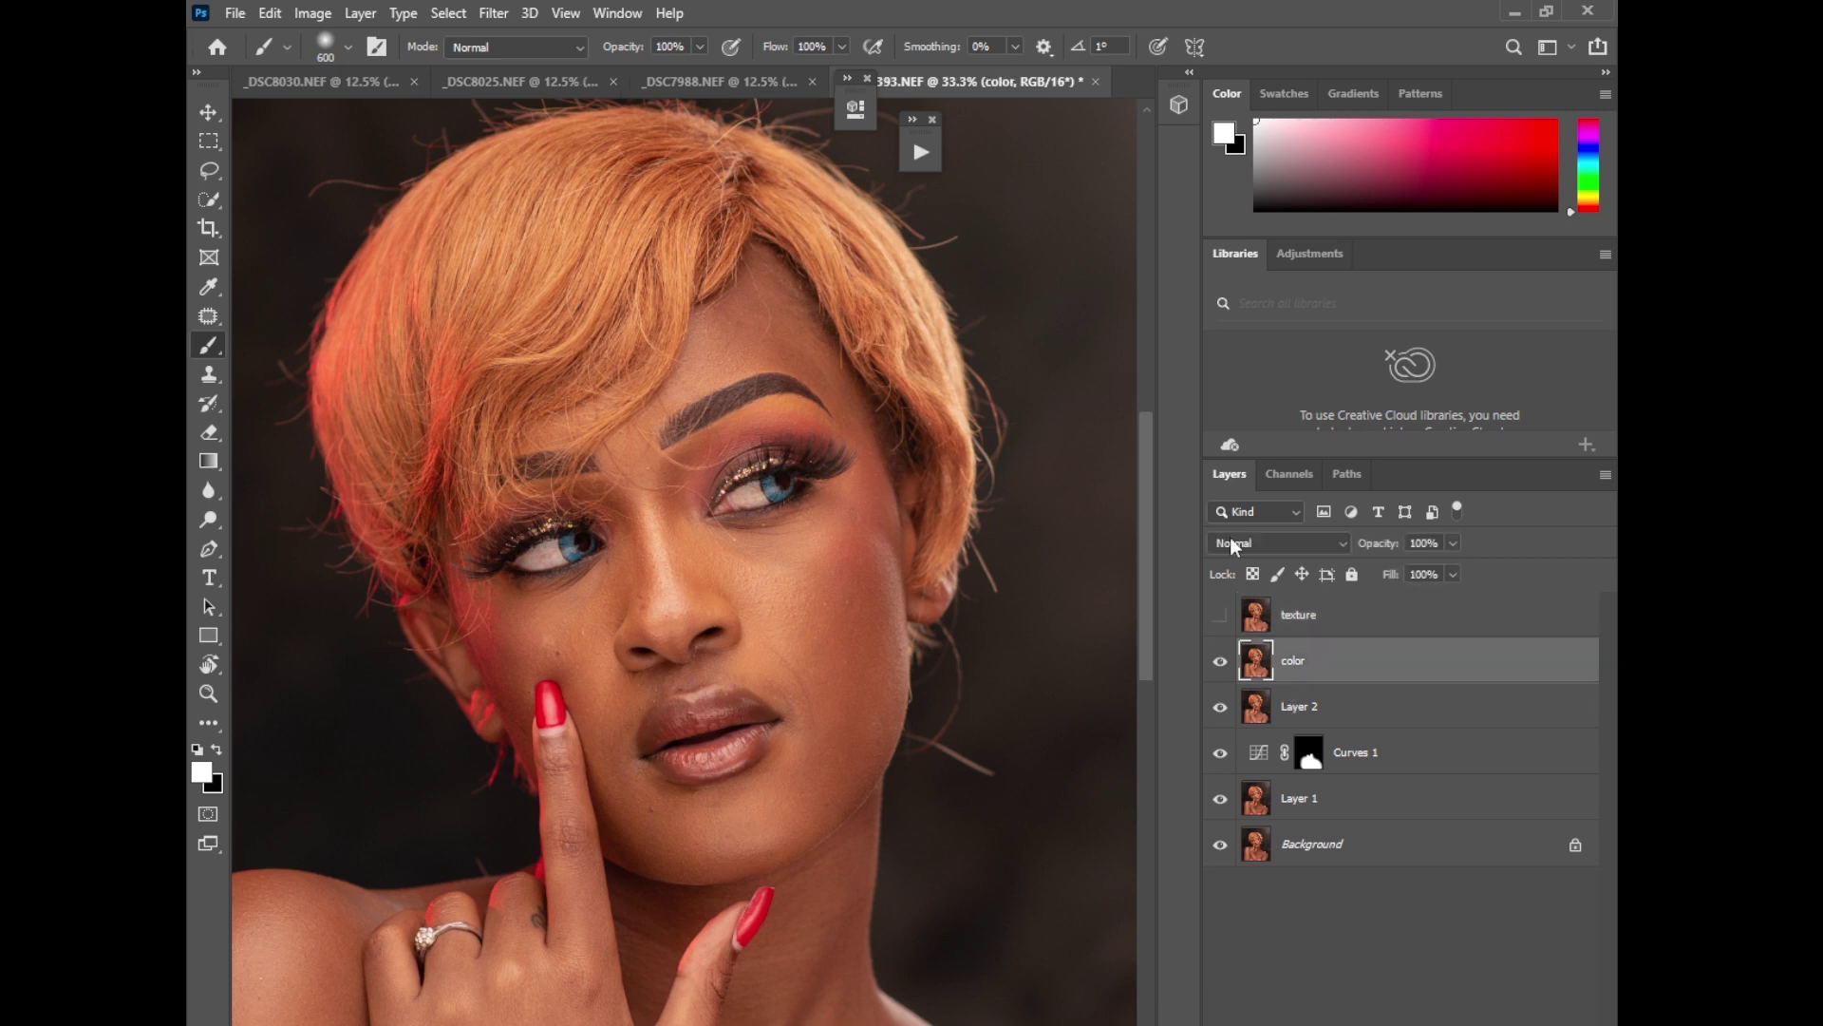
Step: Apply a Gaussian Blur of radius 5 pixels to the color layer
left_click(495, 15)
mouse_move(608, 265)
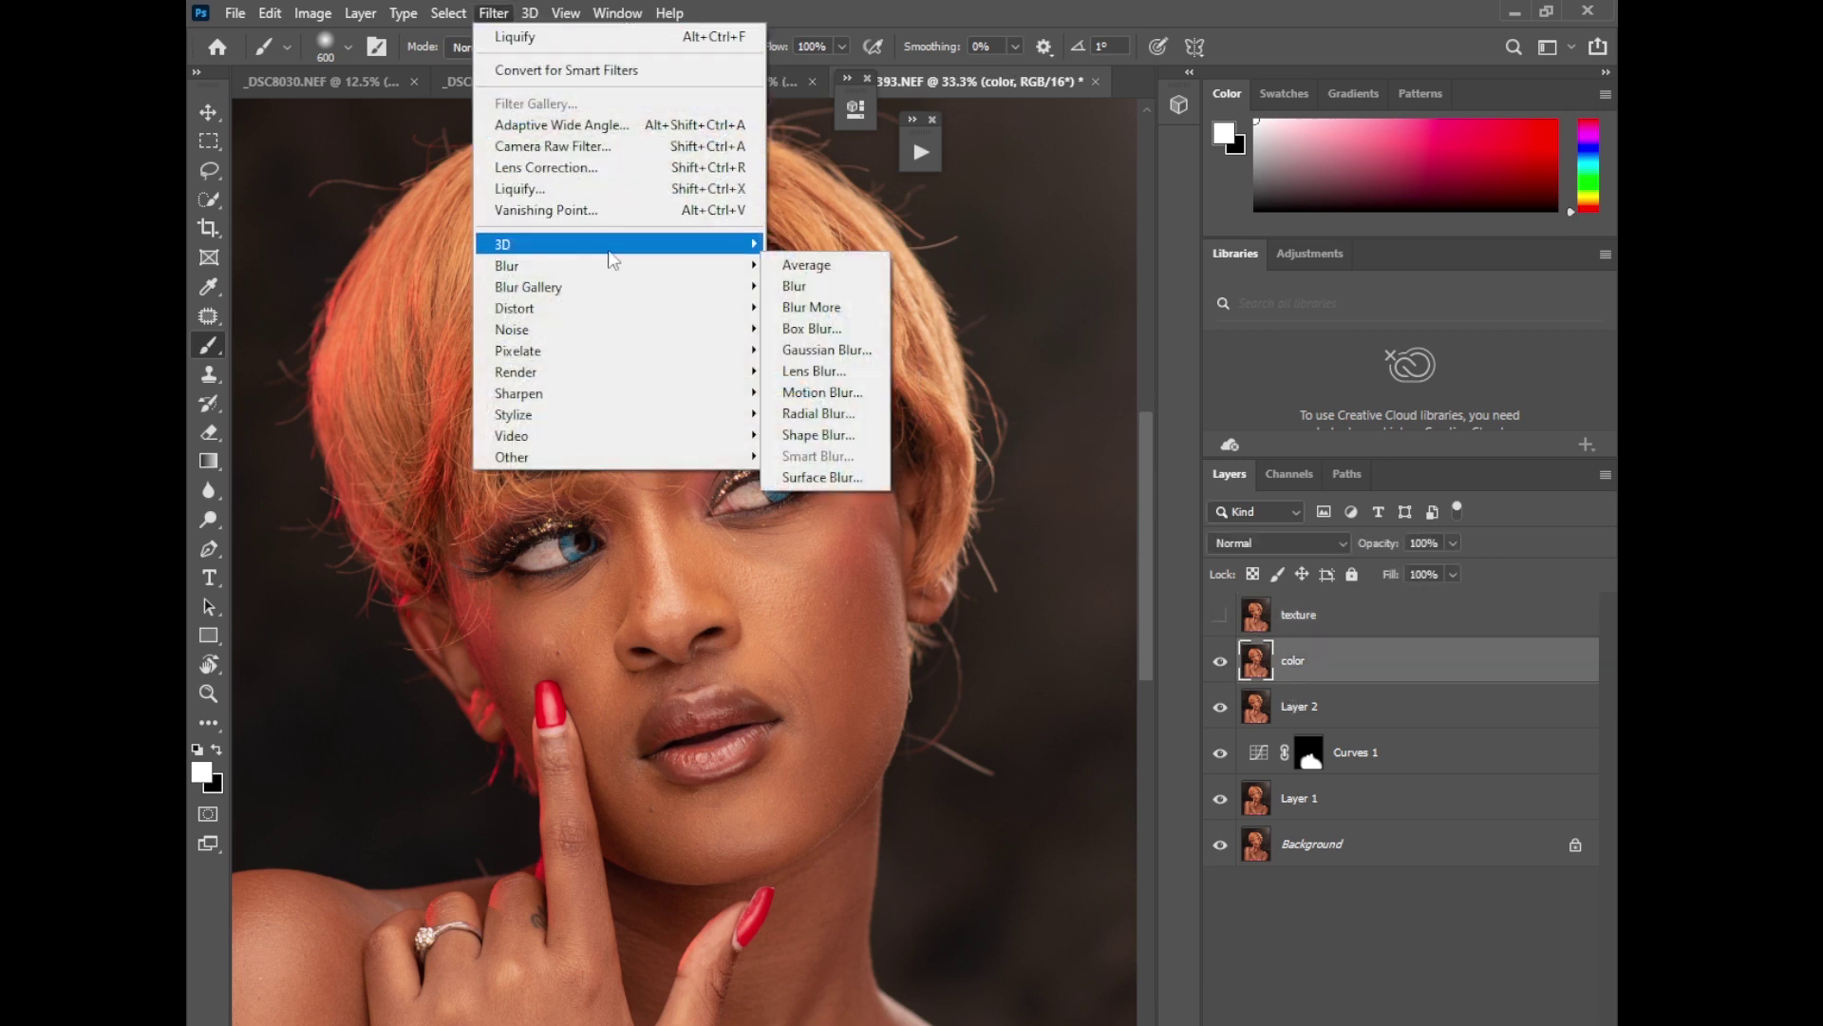
left_click(826, 350)
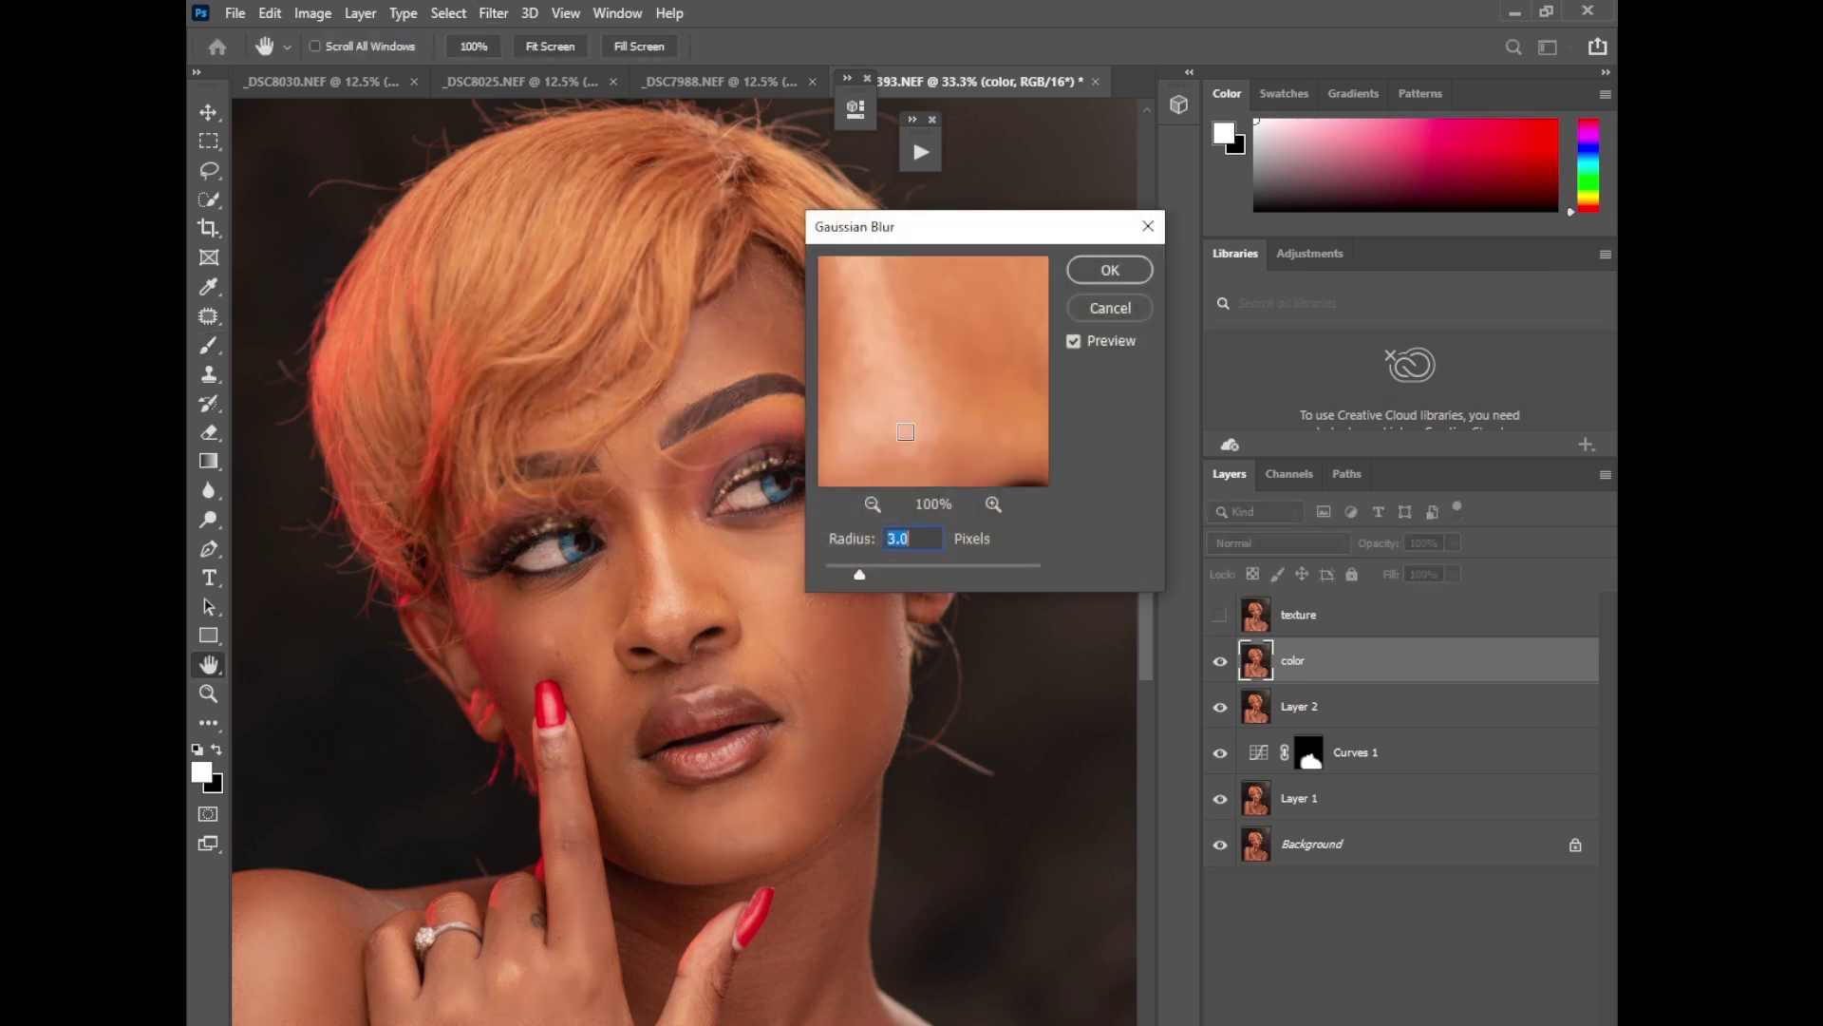
mouse_move(905, 432)
left_mouse_down()
mouse_move(903, 395)
mouse_move(965, 452)
mouse_move(883, 419)
mouse_move(965, 436)
mouse_move(944, 403)
mouse_move(964, 423)
mouse_move(911, 432)
mouse_move(918, 405)
left_mouse_up()
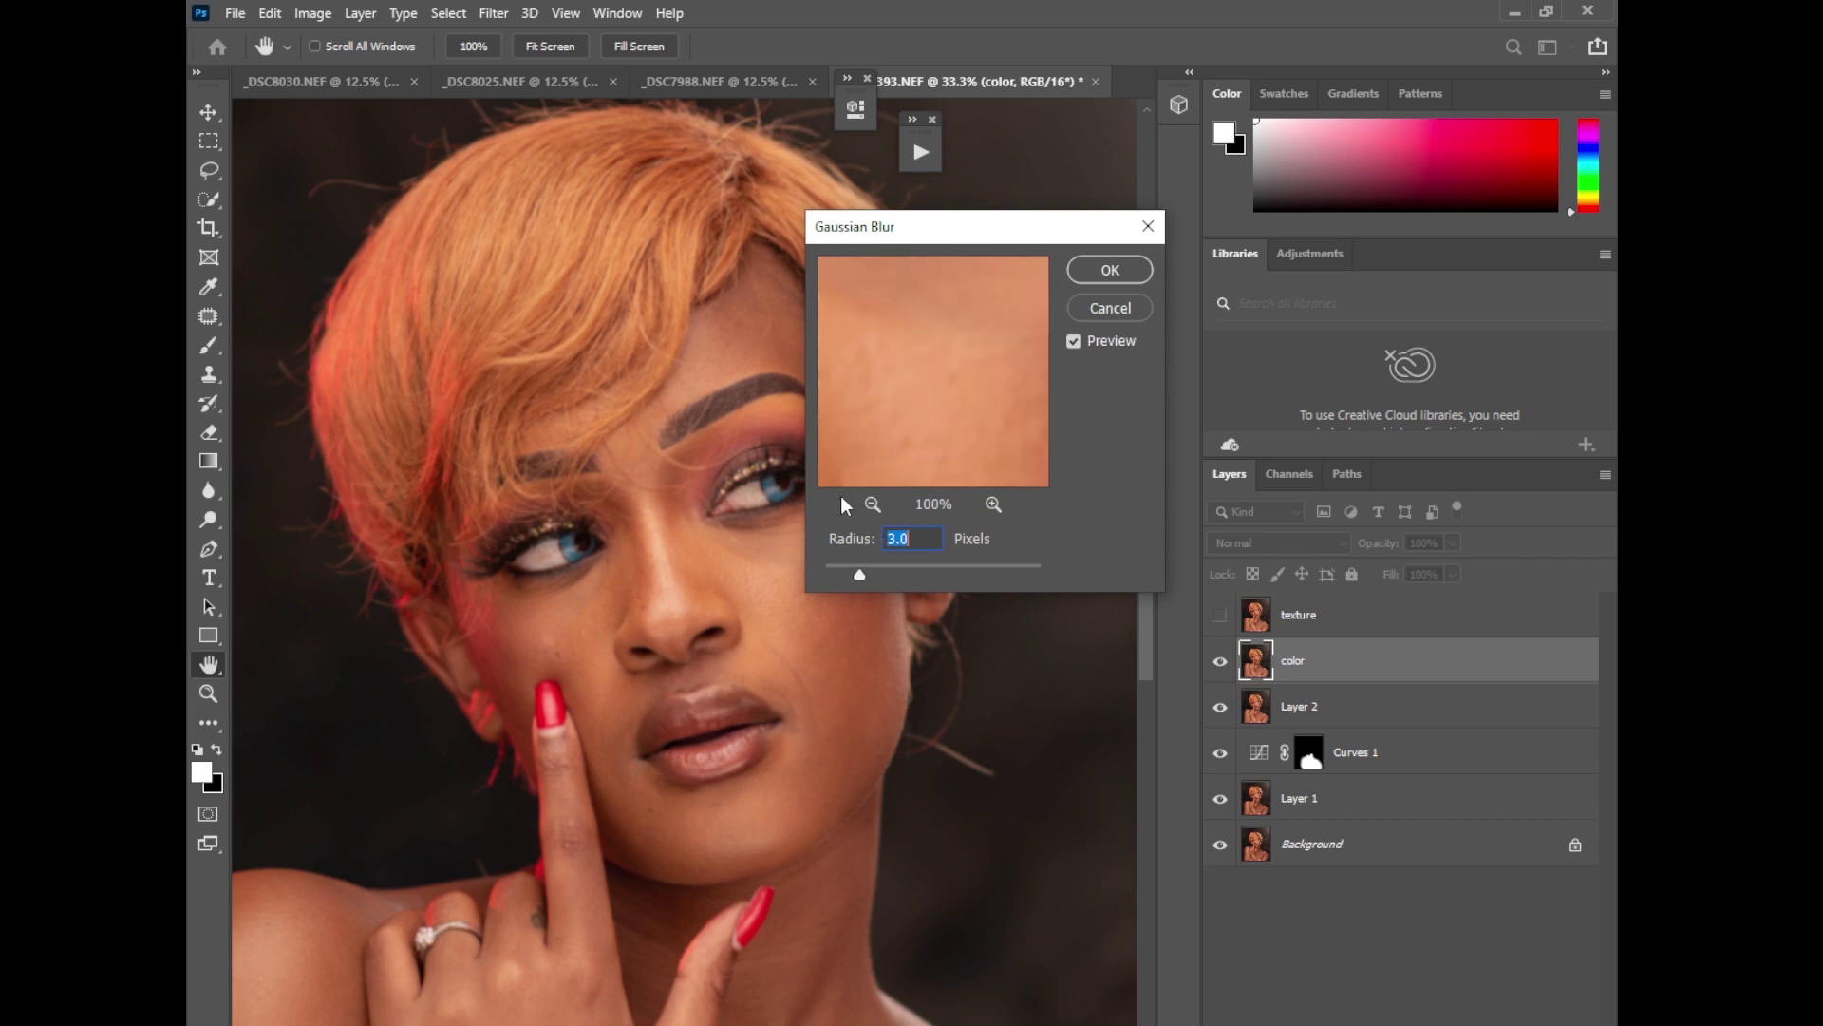
left_click_drag(884, 482, 884, 482)
left_click_drag(930, 412, 914, 393)
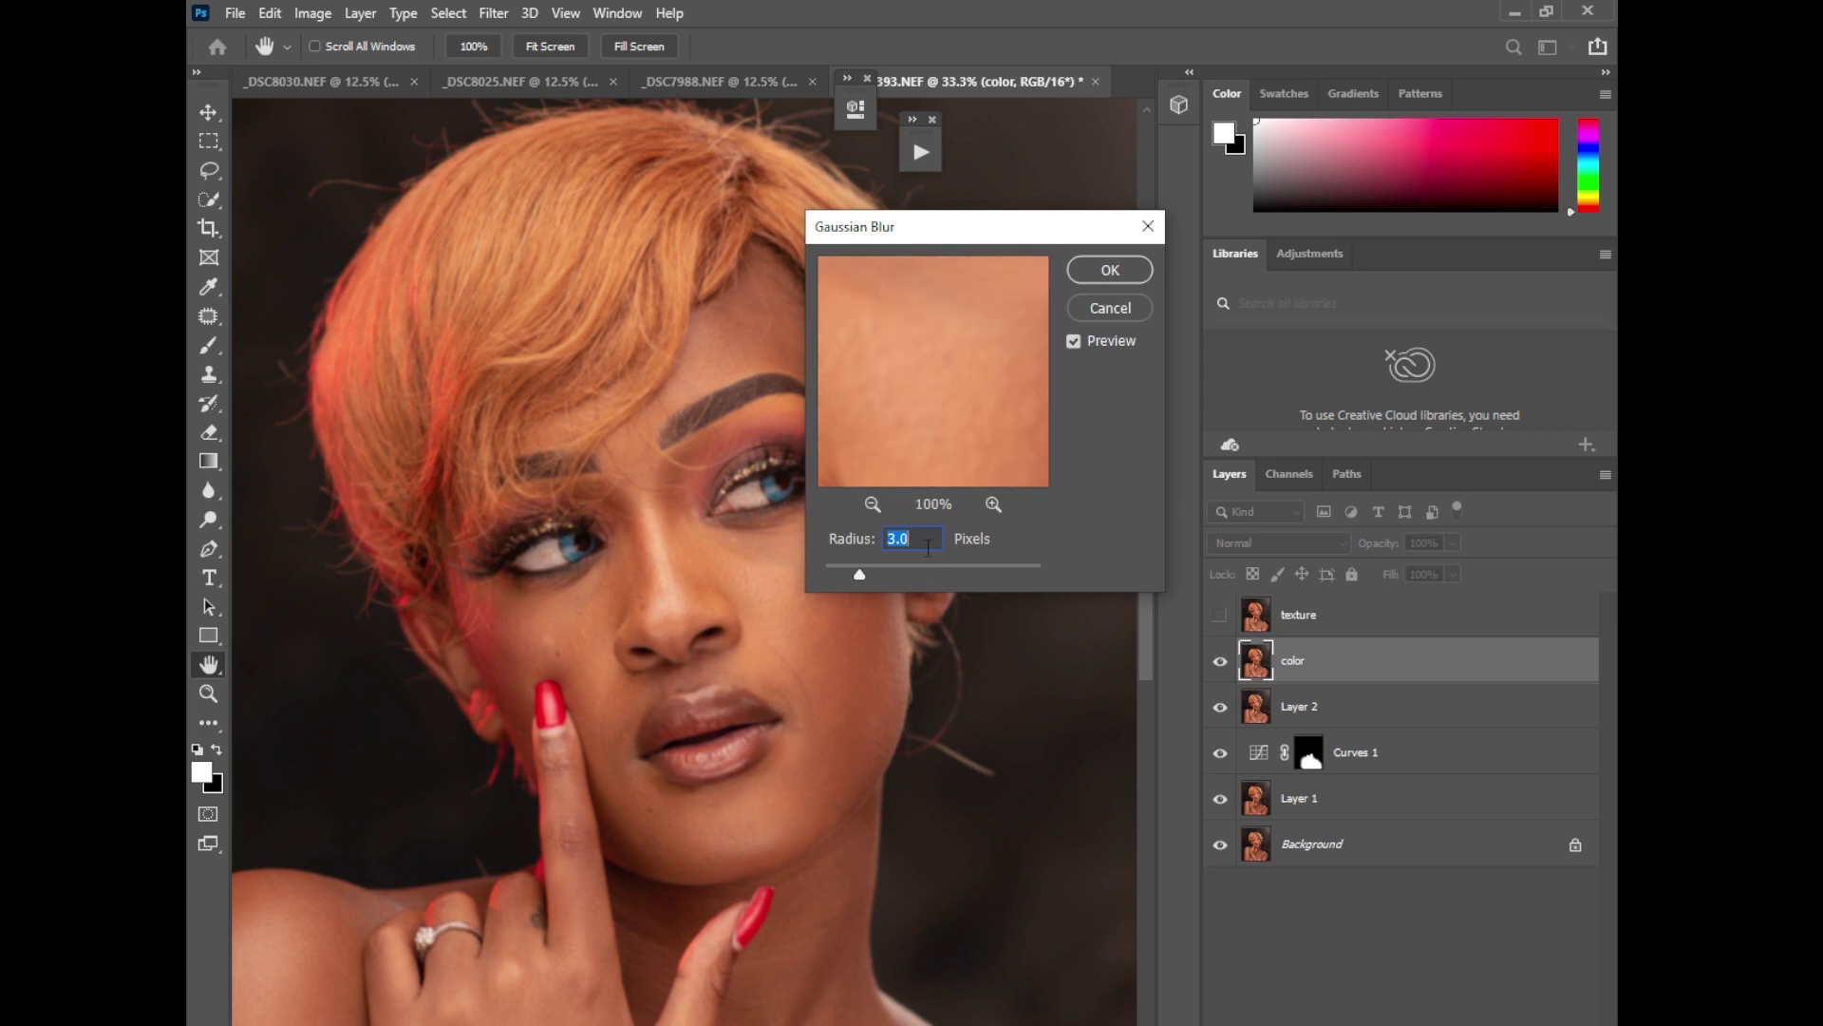
type("5")
mouse_move(930, 405)
left_mouse_down()
mouse_move(916, 399)
mouse_move(944, 403)
left_mouse_up()
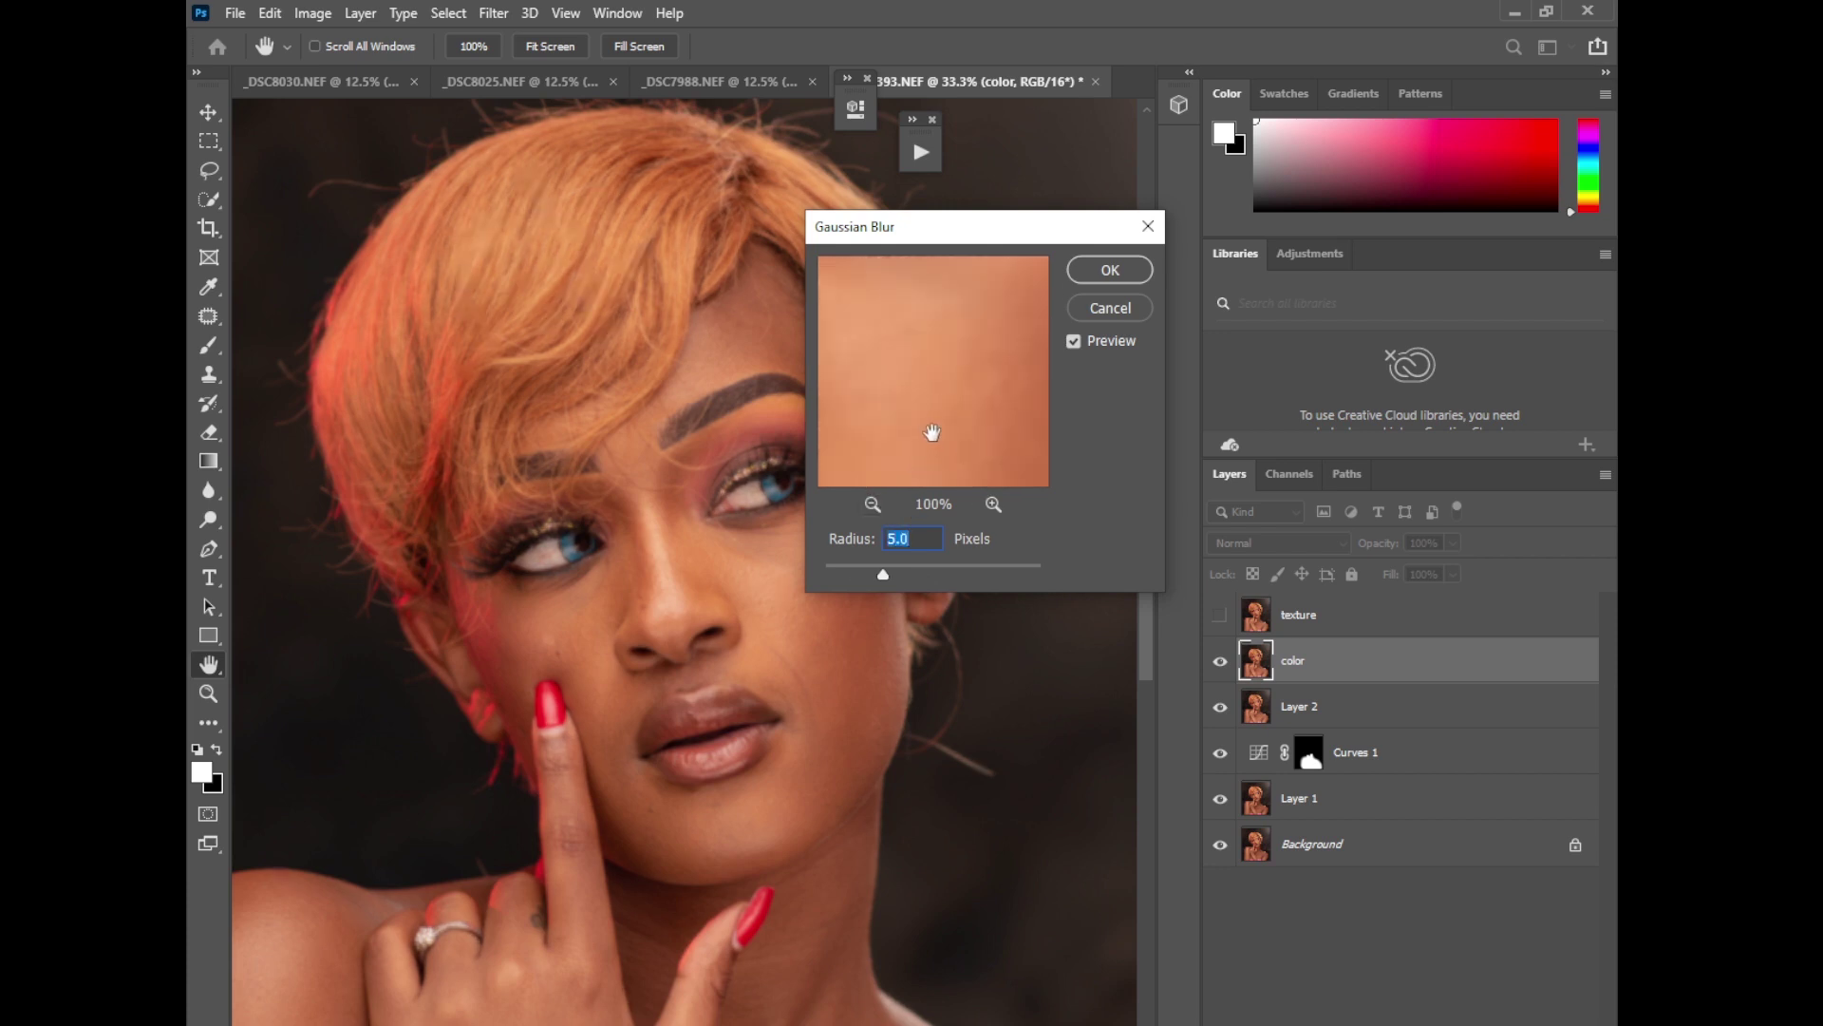
left_click(914, 447)
left_click(1111, 270)
key("b")
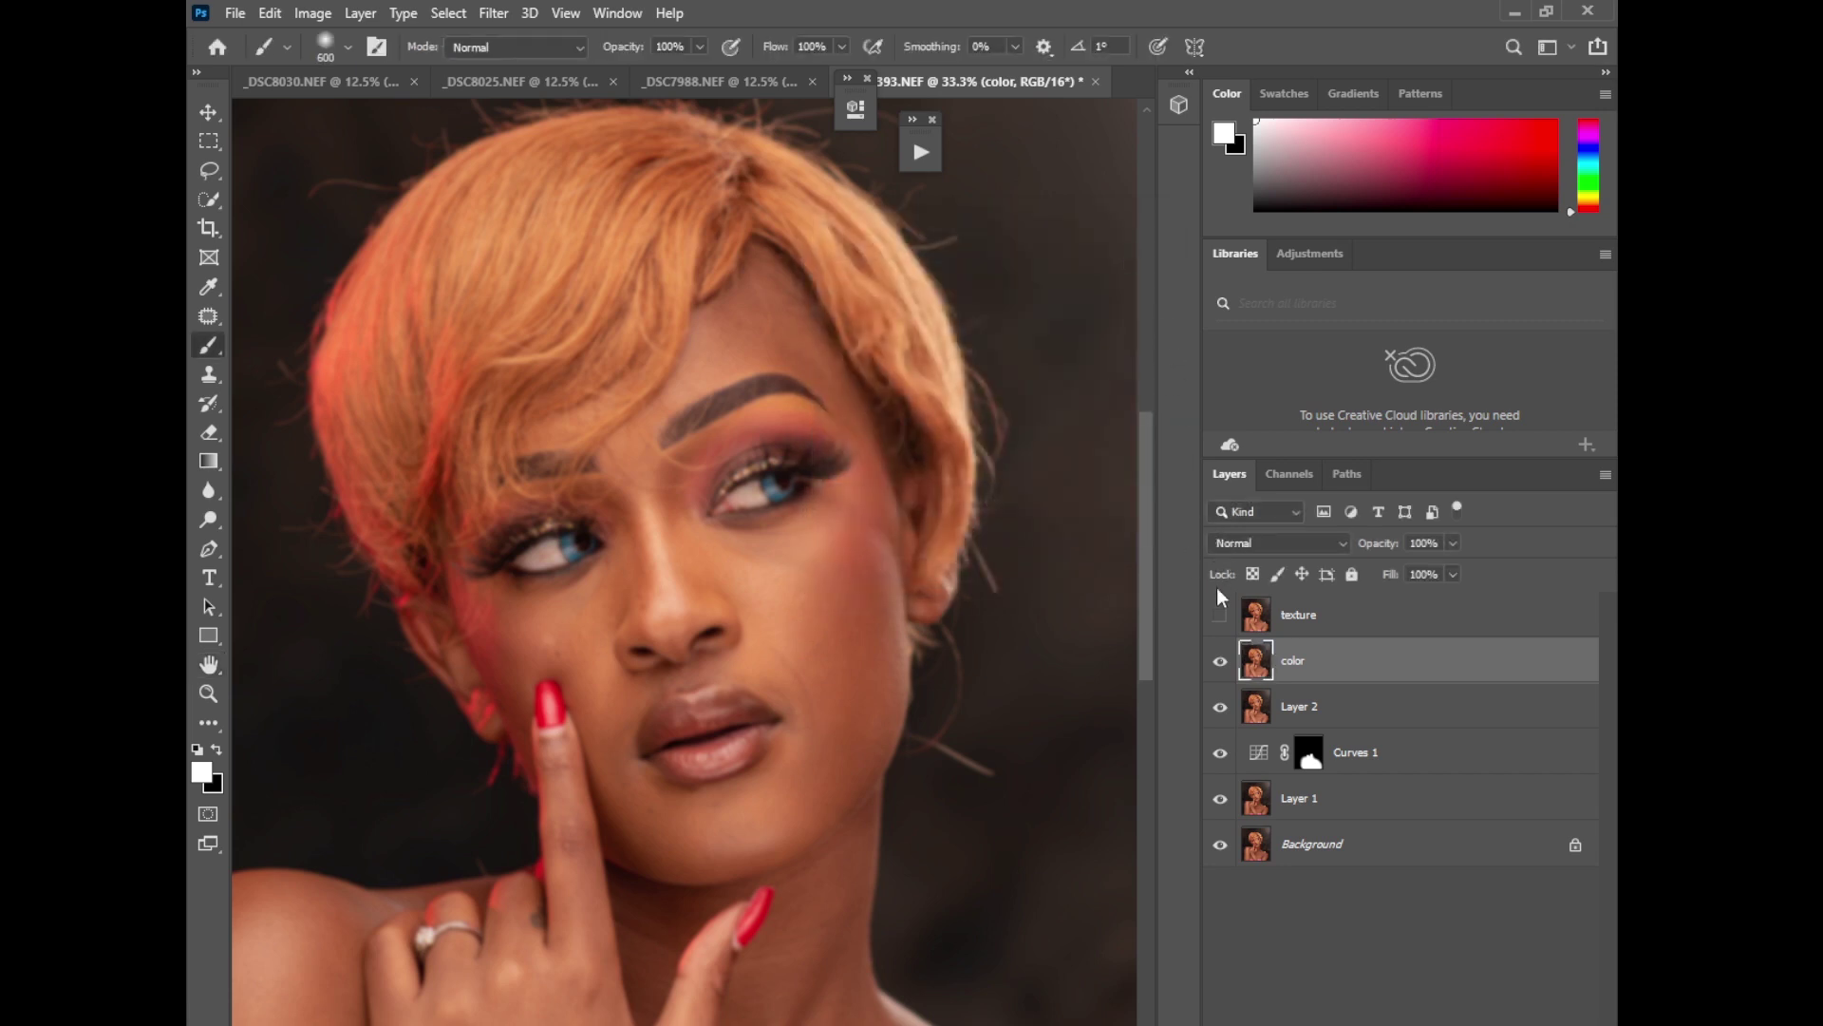
Step: Apply Image onto texture from the color layer: Add blending, Invert checked, Scale 2, Offset 0
left_click(1220, 615)
left_click(1322, 619)
left_click(312, 13)
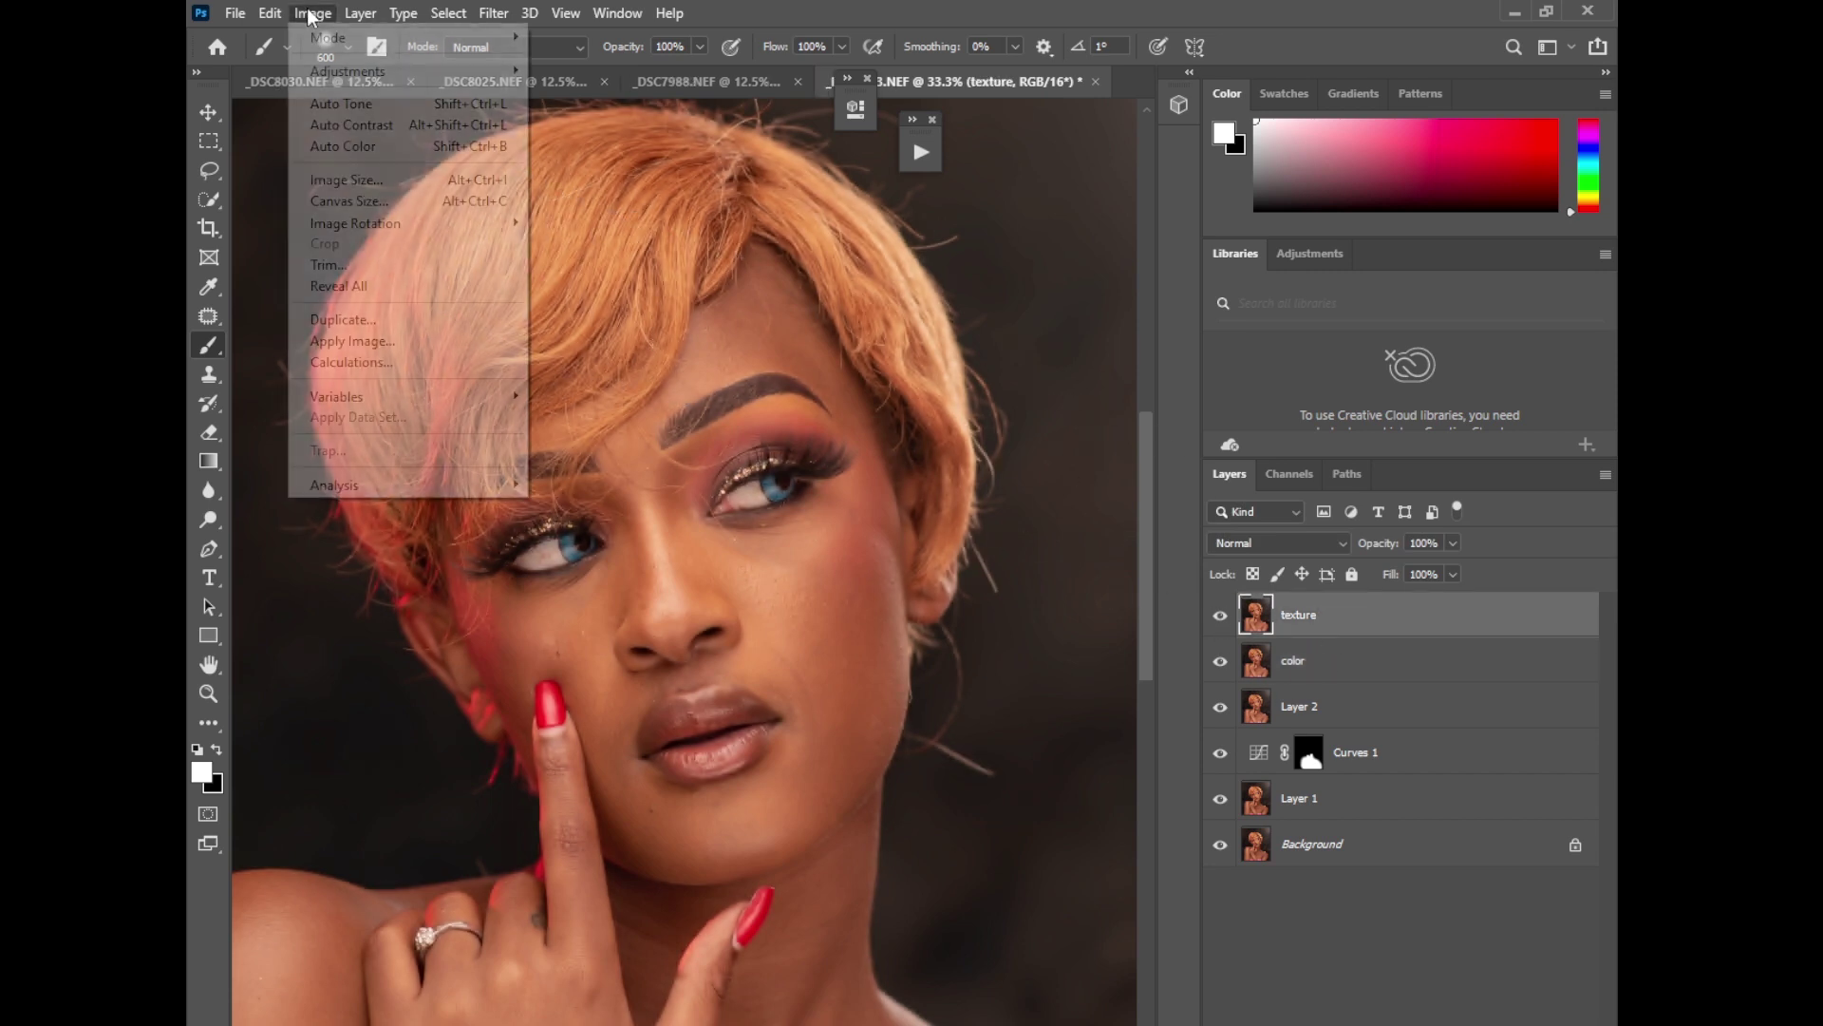
left_click(380, 342)
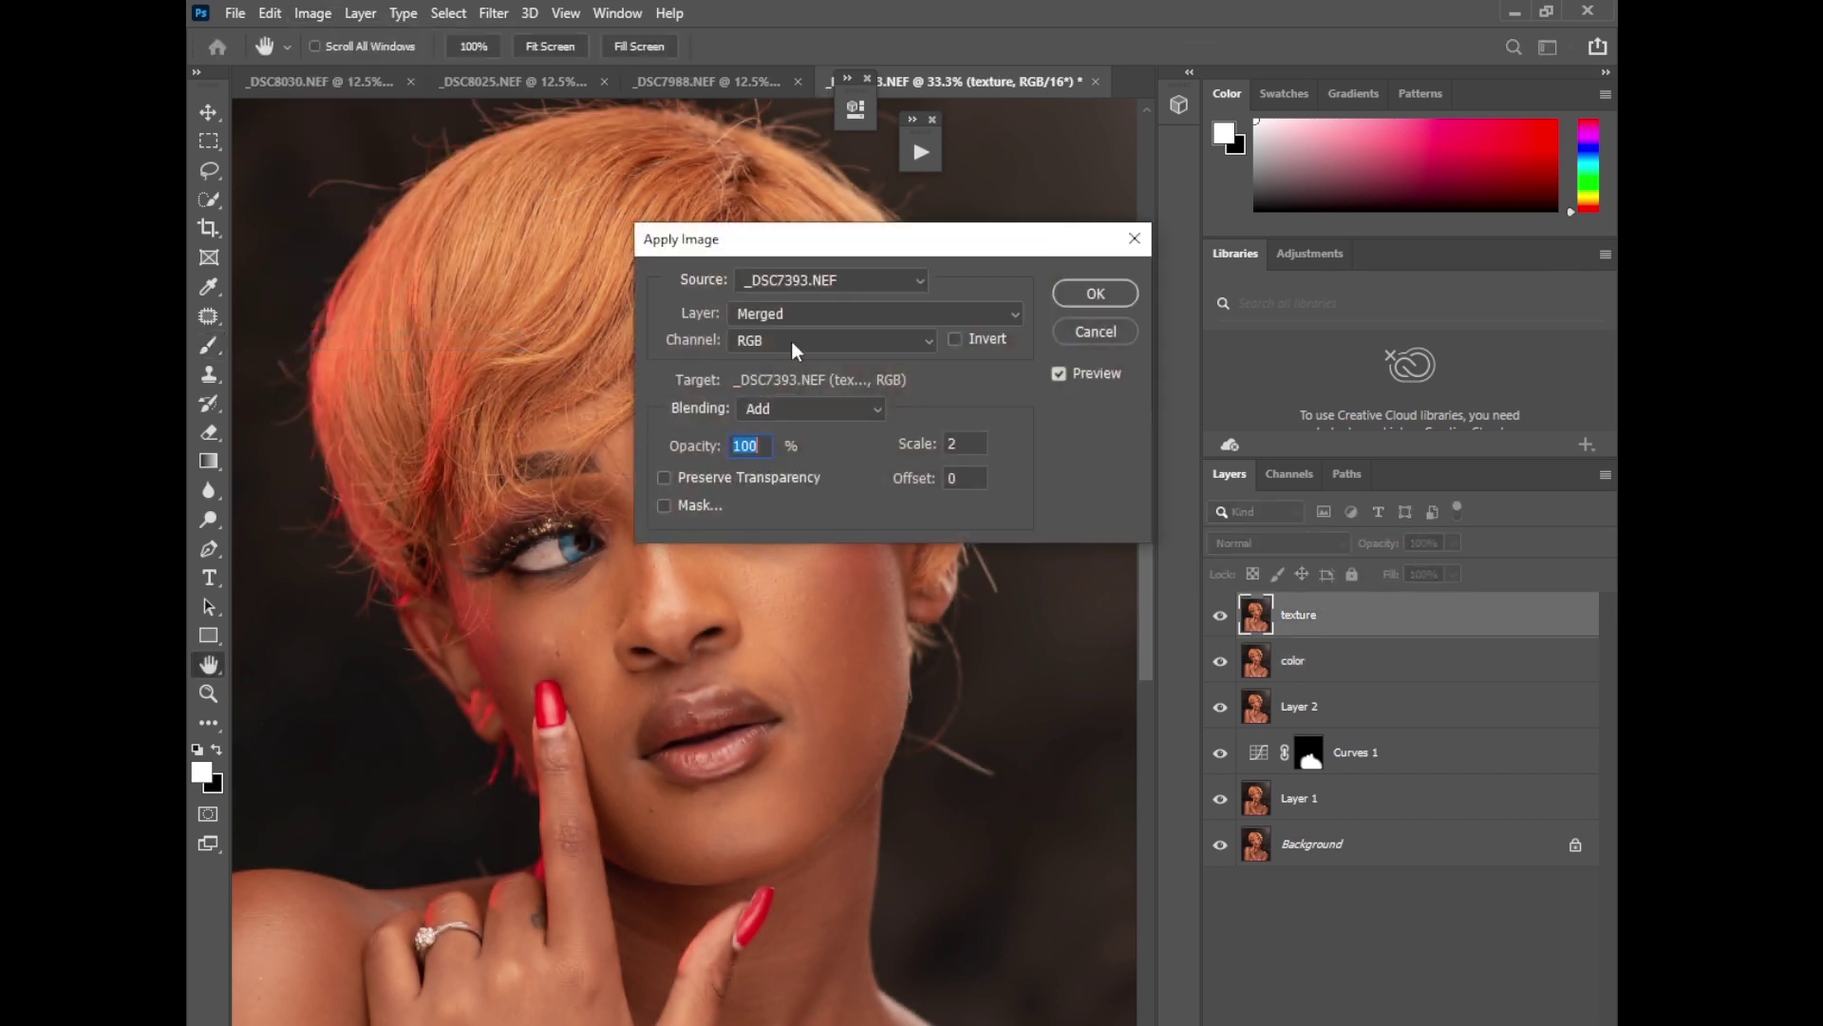
left_click(798, 314)
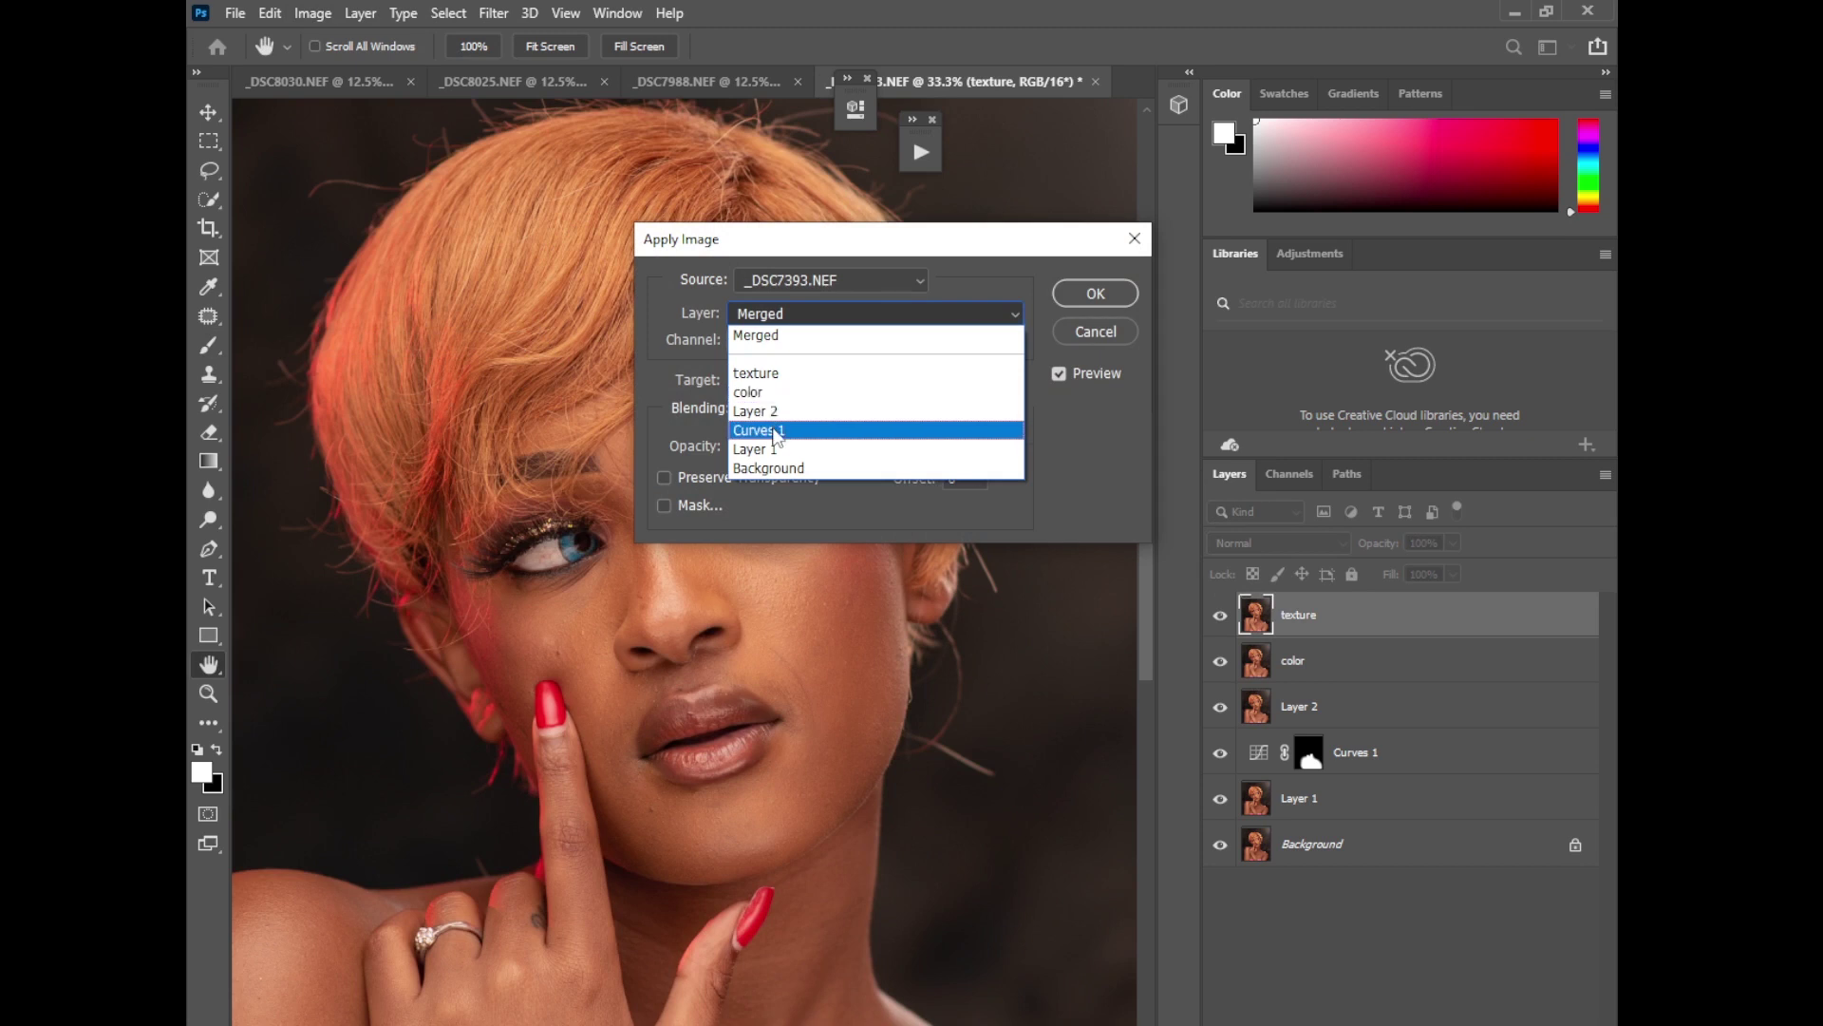
left_click(761, 392)
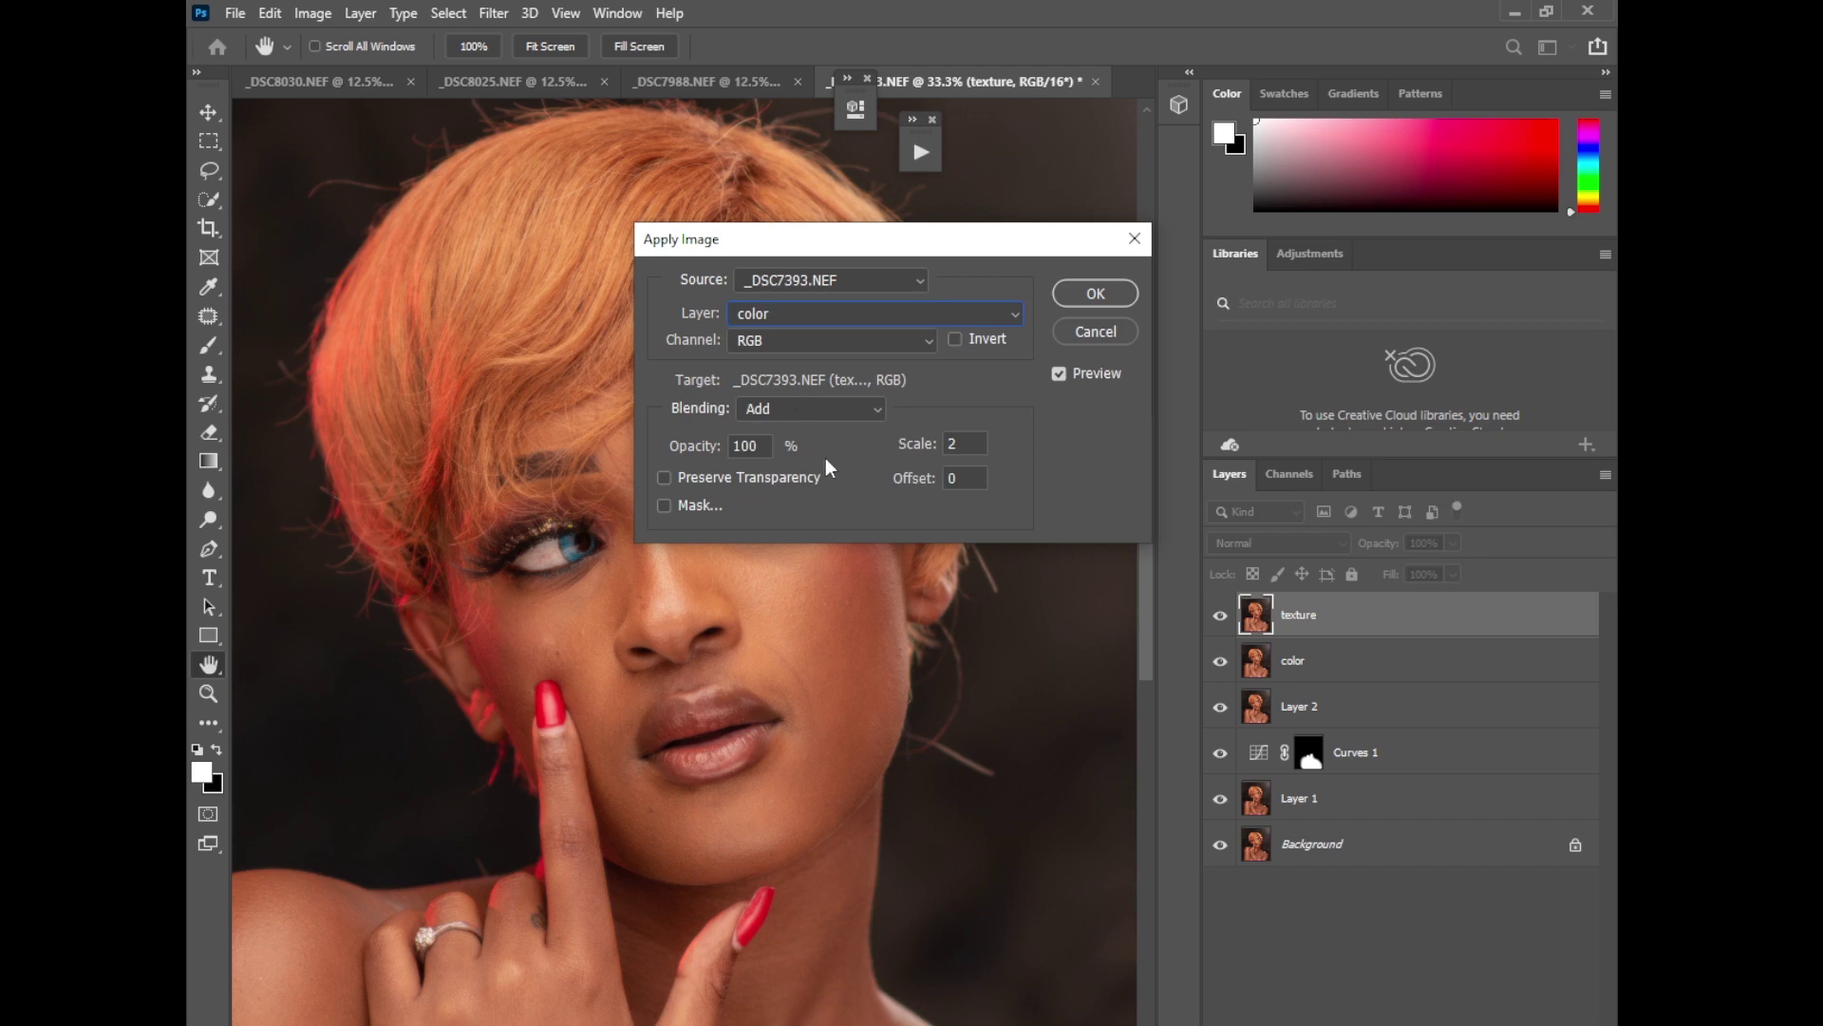
left_click(797, 408)
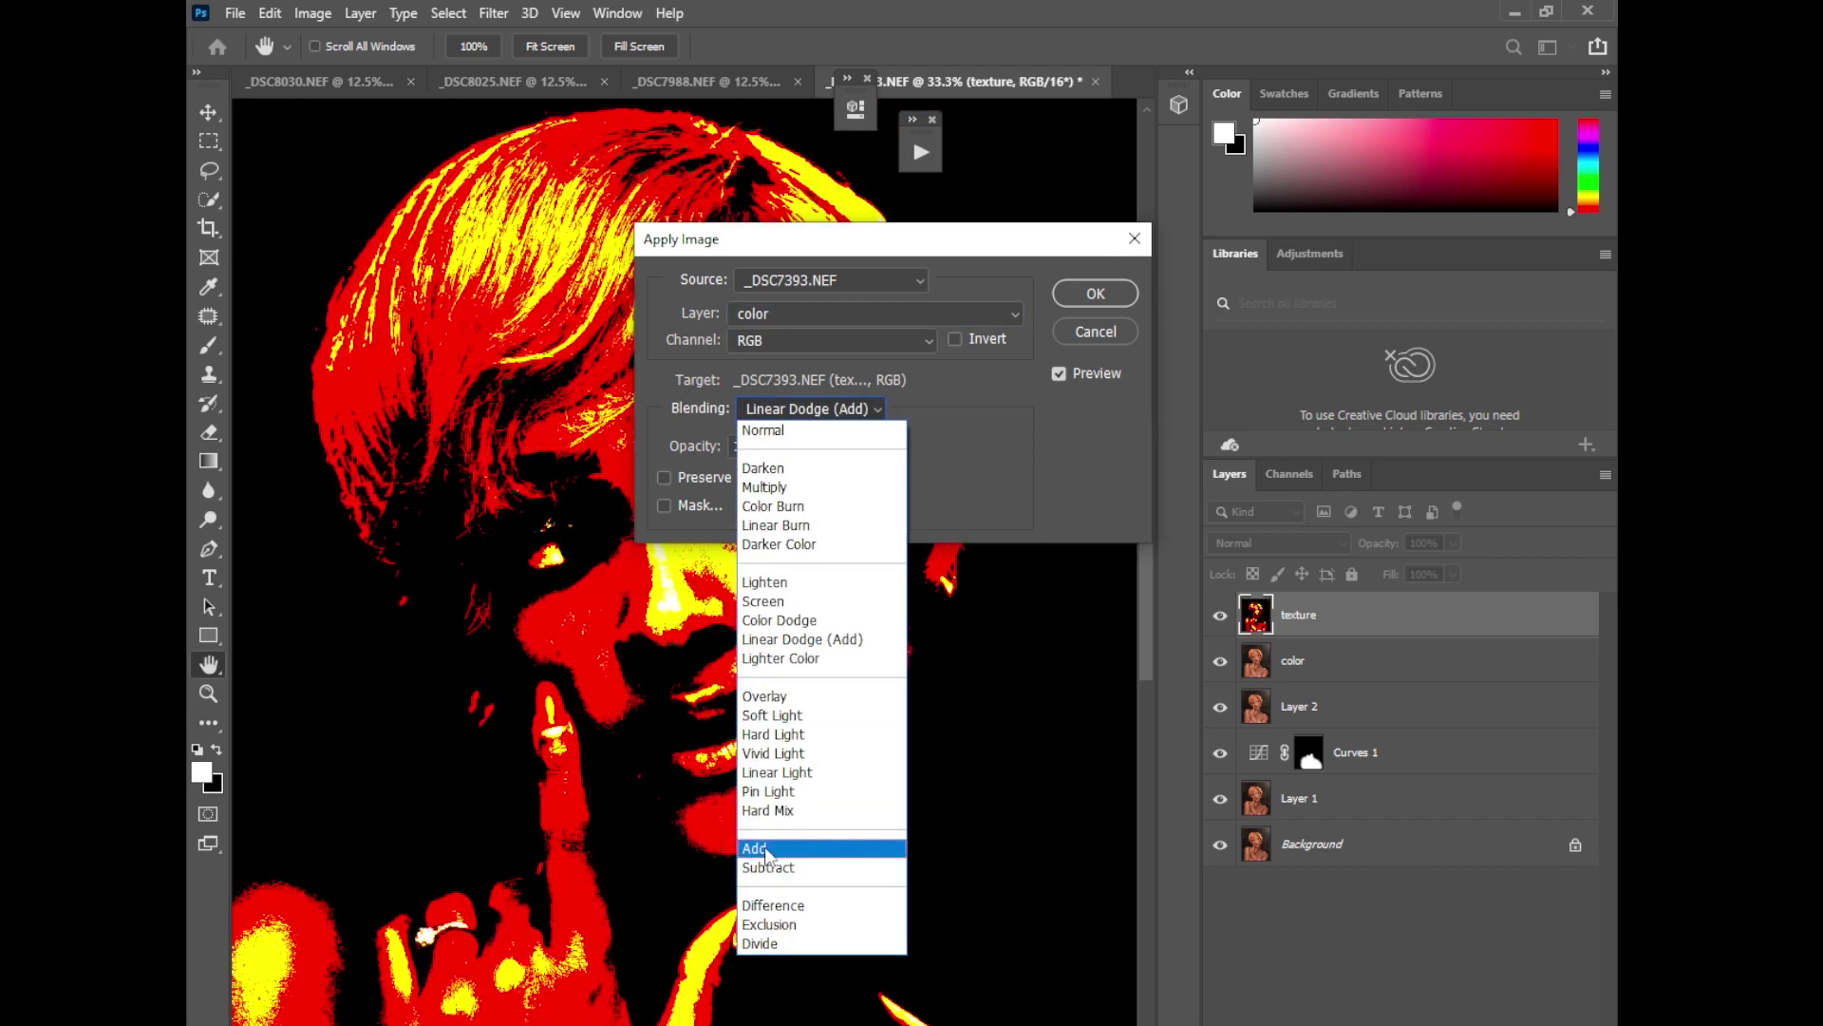
left_click(771, 845)
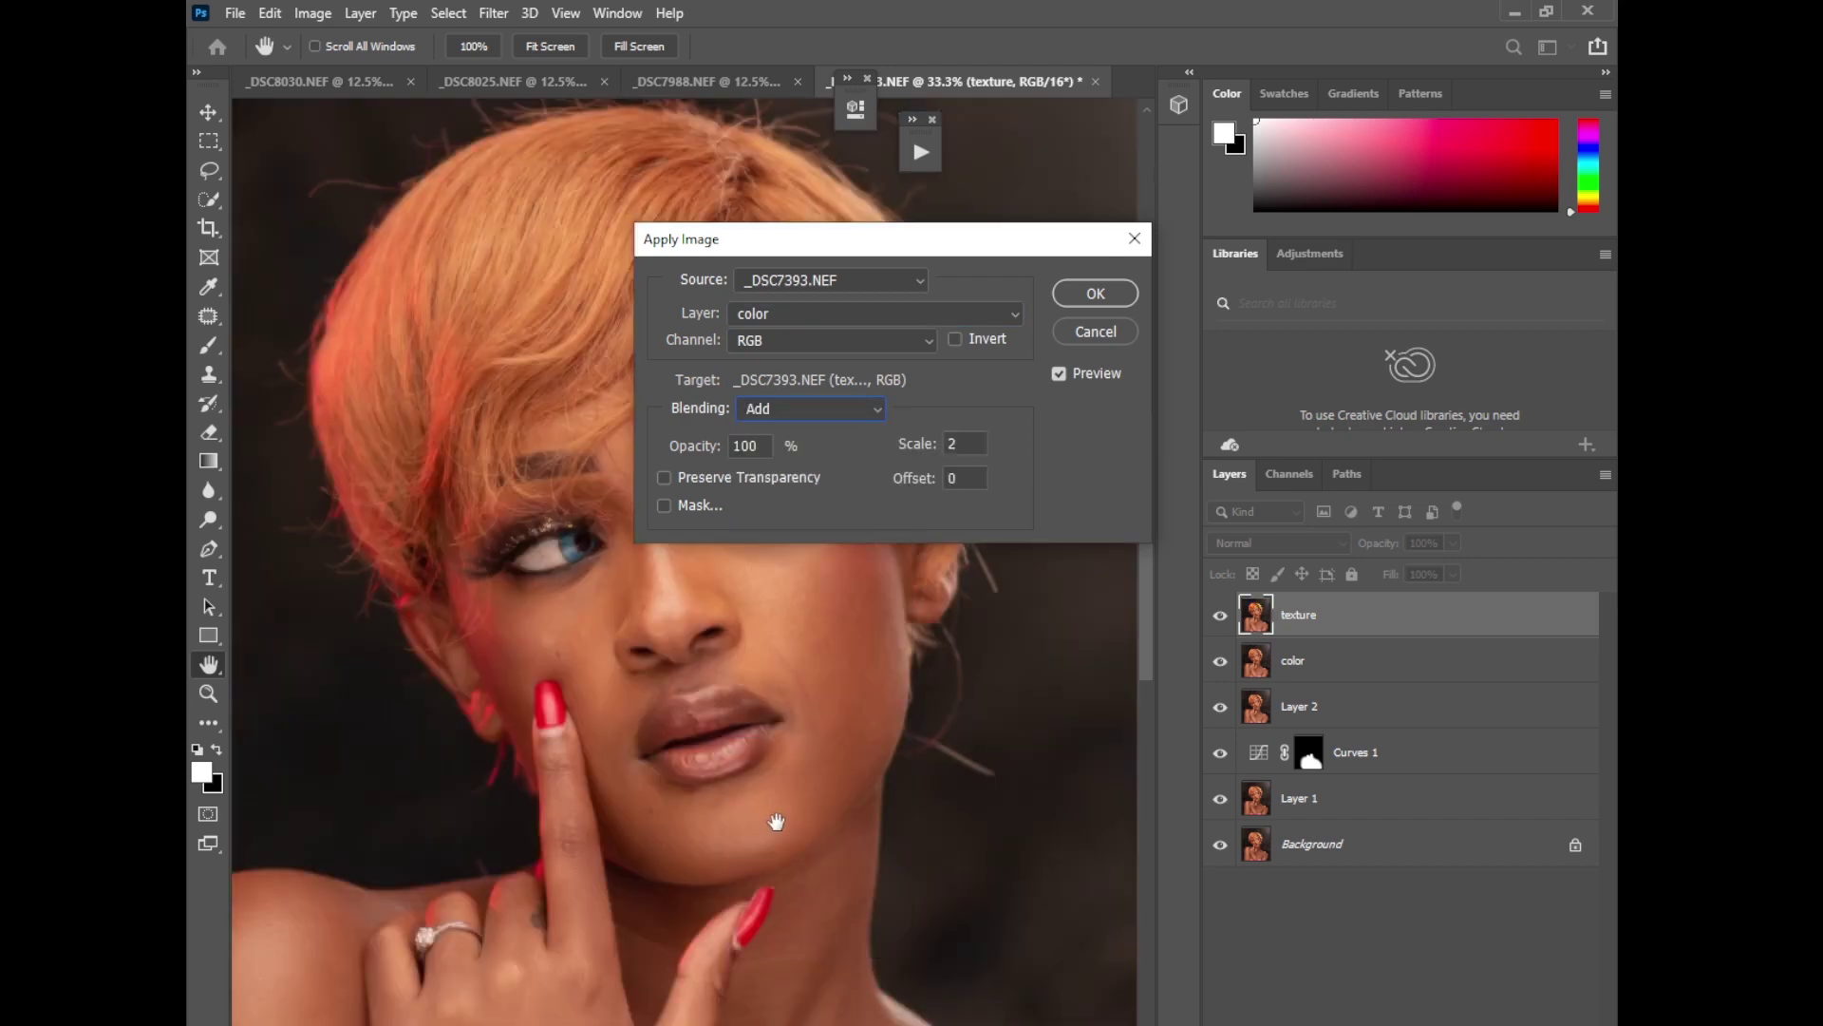
left_click(956, 339)
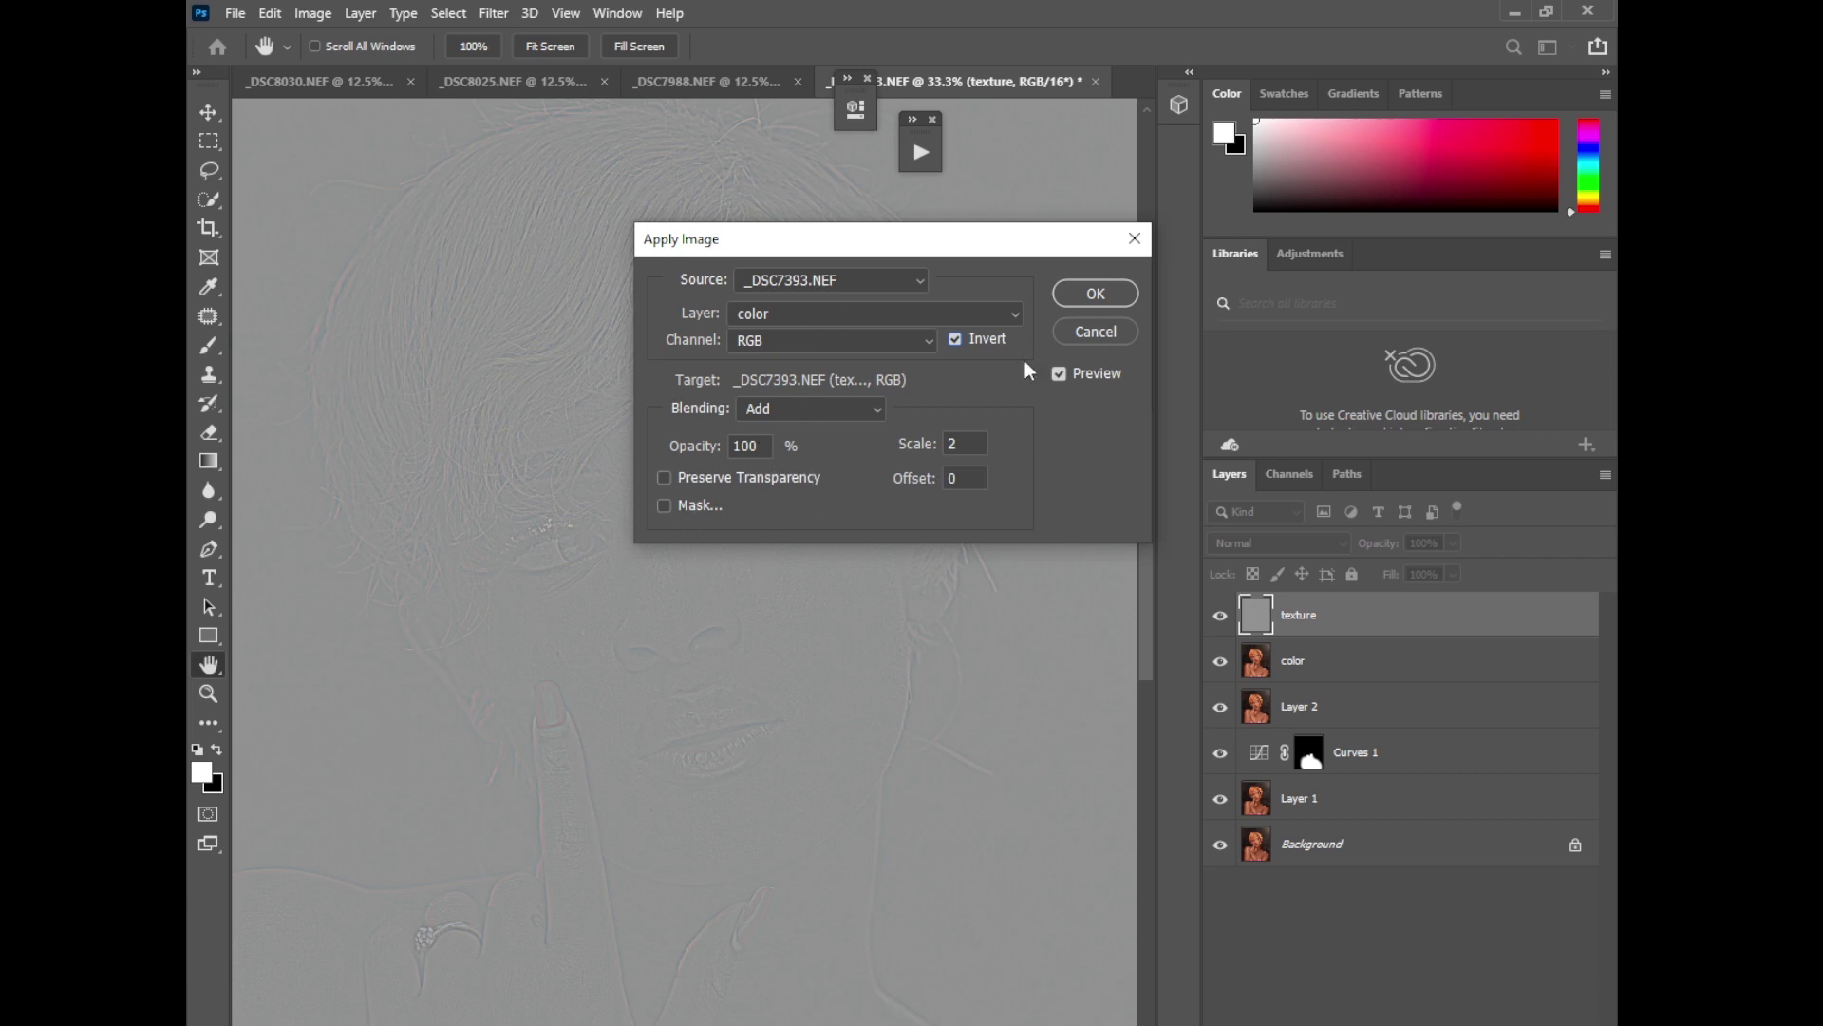
left_click(1095, 294)
key("b")
left_click(1277, 543)
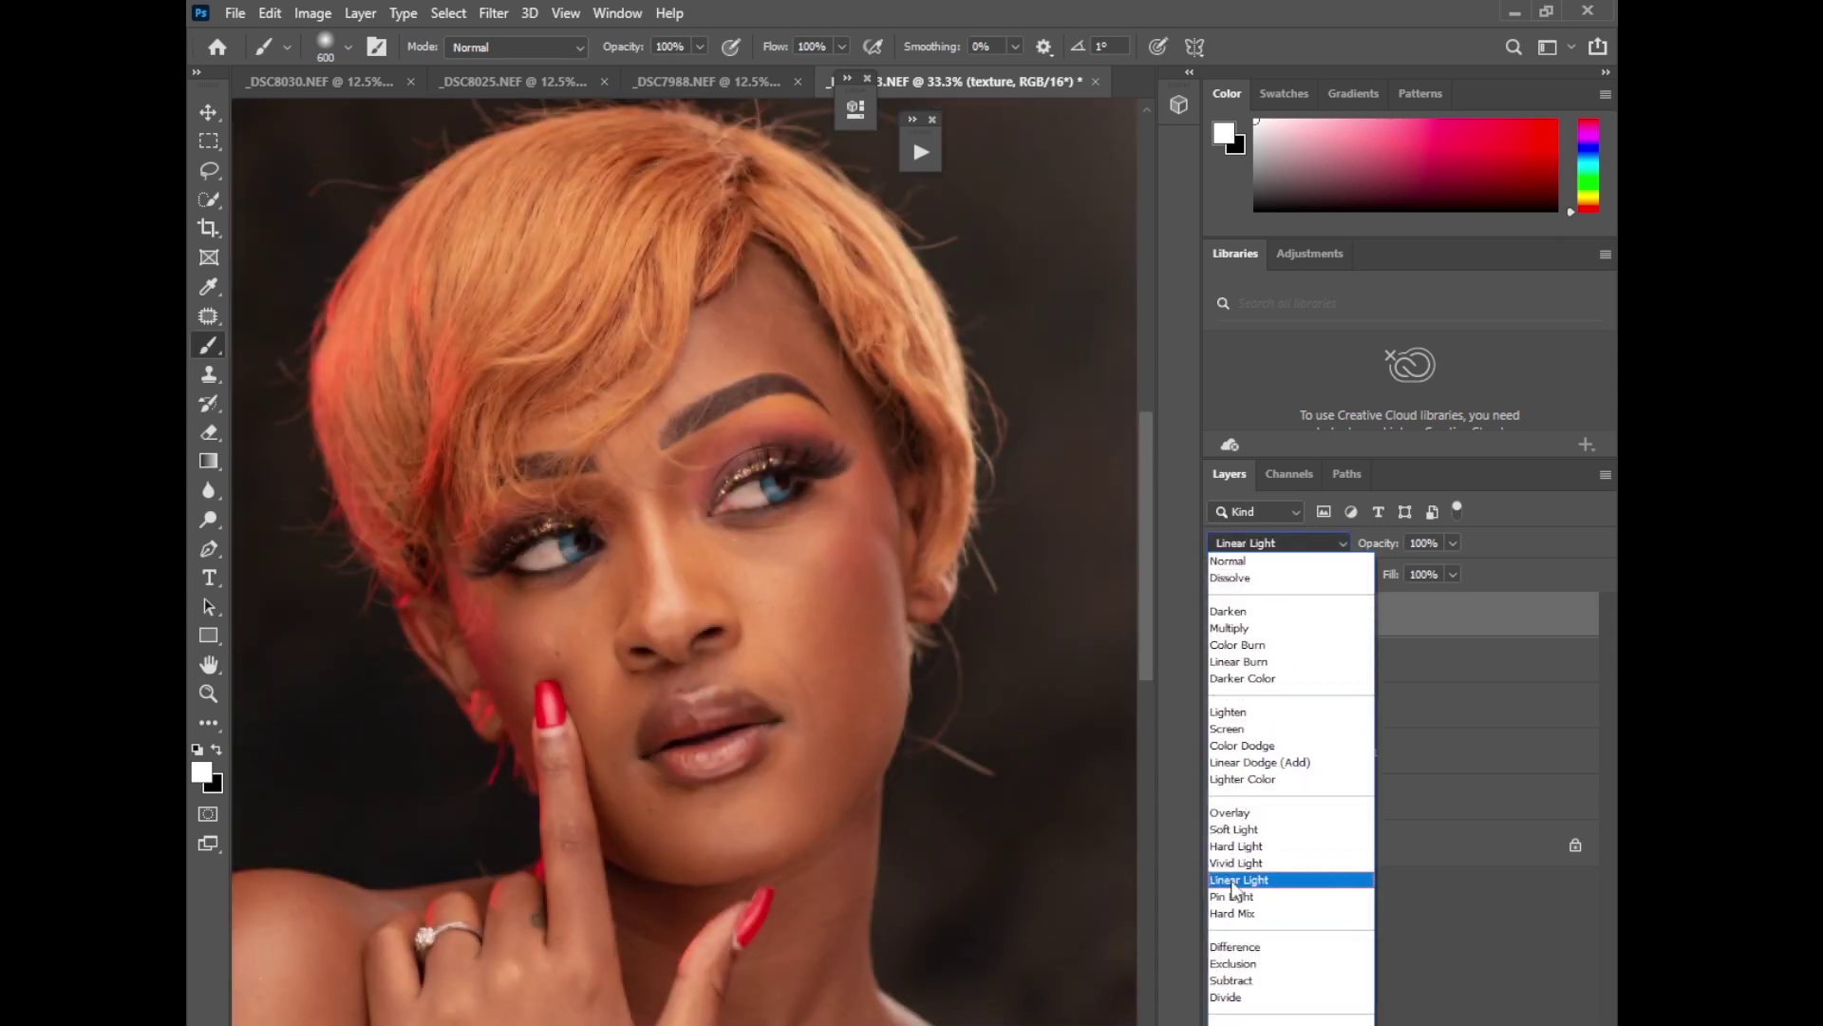
Step: Set the texture layer to Linear Light and add a Black & White layer with Reds at 13
left_click(1238, 881)
left_click(1482, 1021)
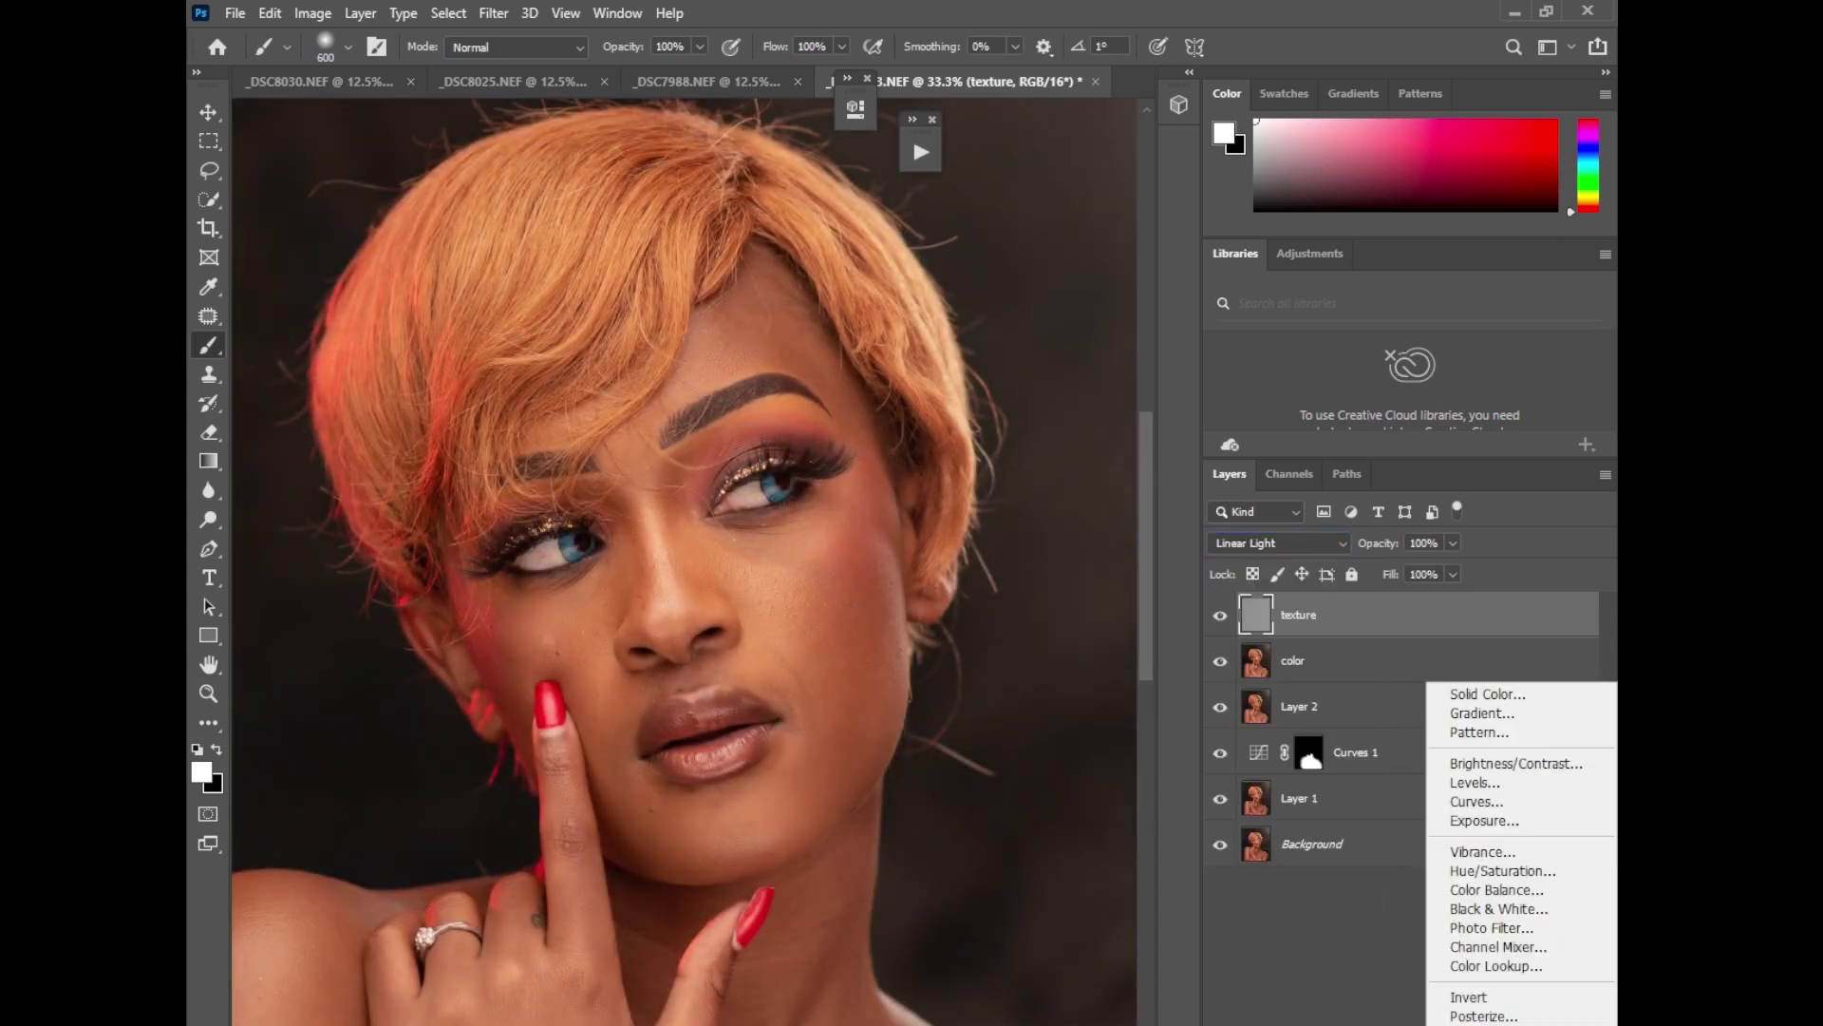
left_click(1491, 907)
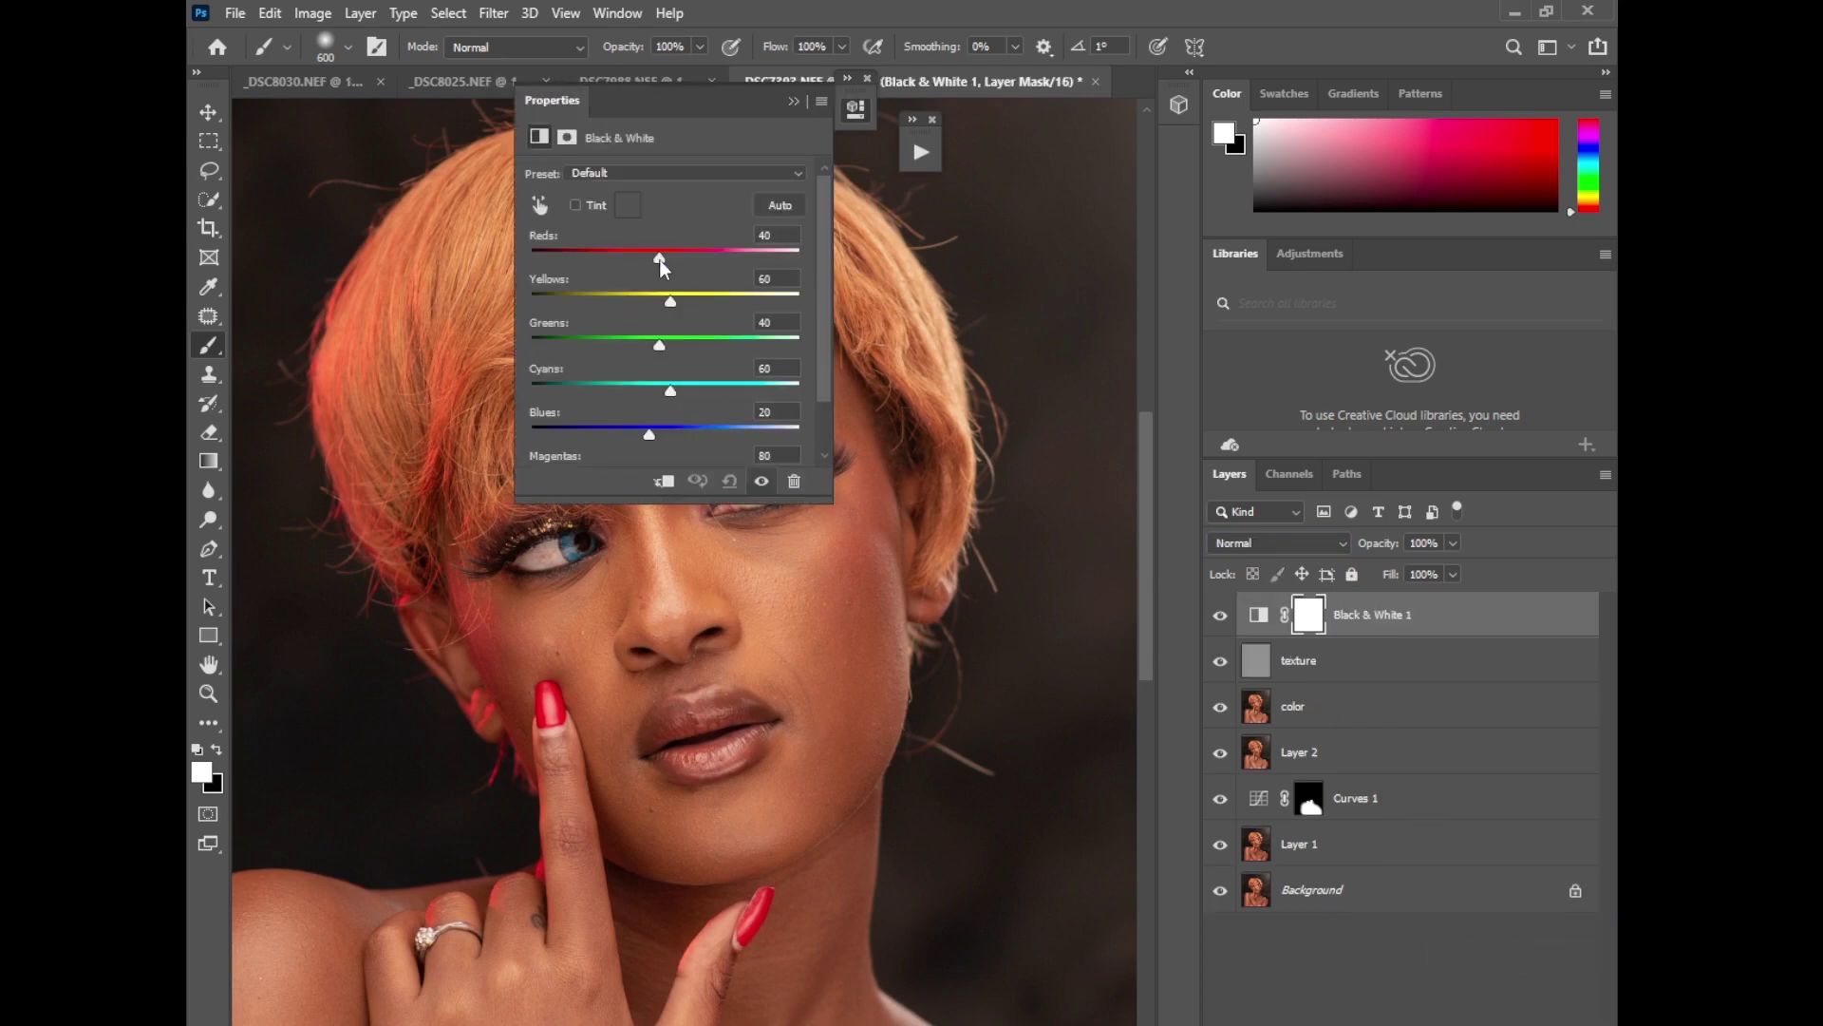
left_click_drag(659, 257, 645, 258)
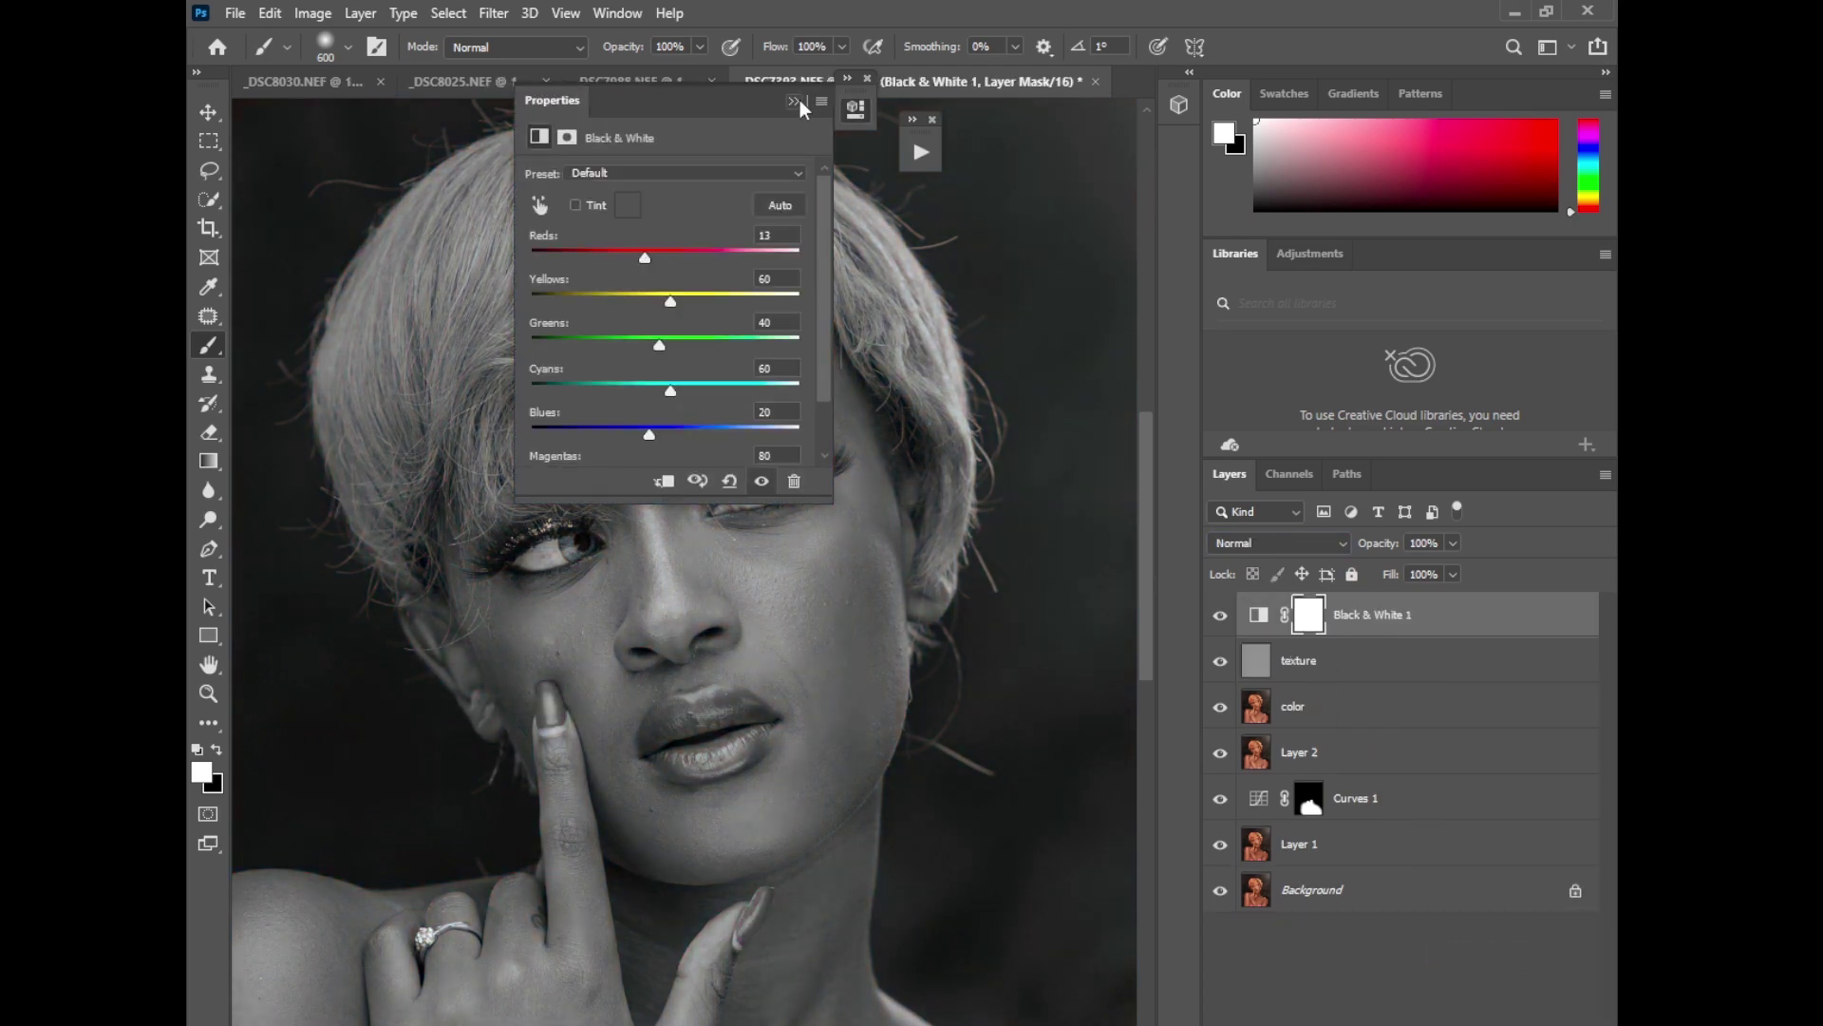
Step: Collapse Properties, zoom in on the face, and ready the Clone Stamp Tool on the texture layer
left_click(794, 101)
key("ctrl+plus")
key("ctrl+plus")
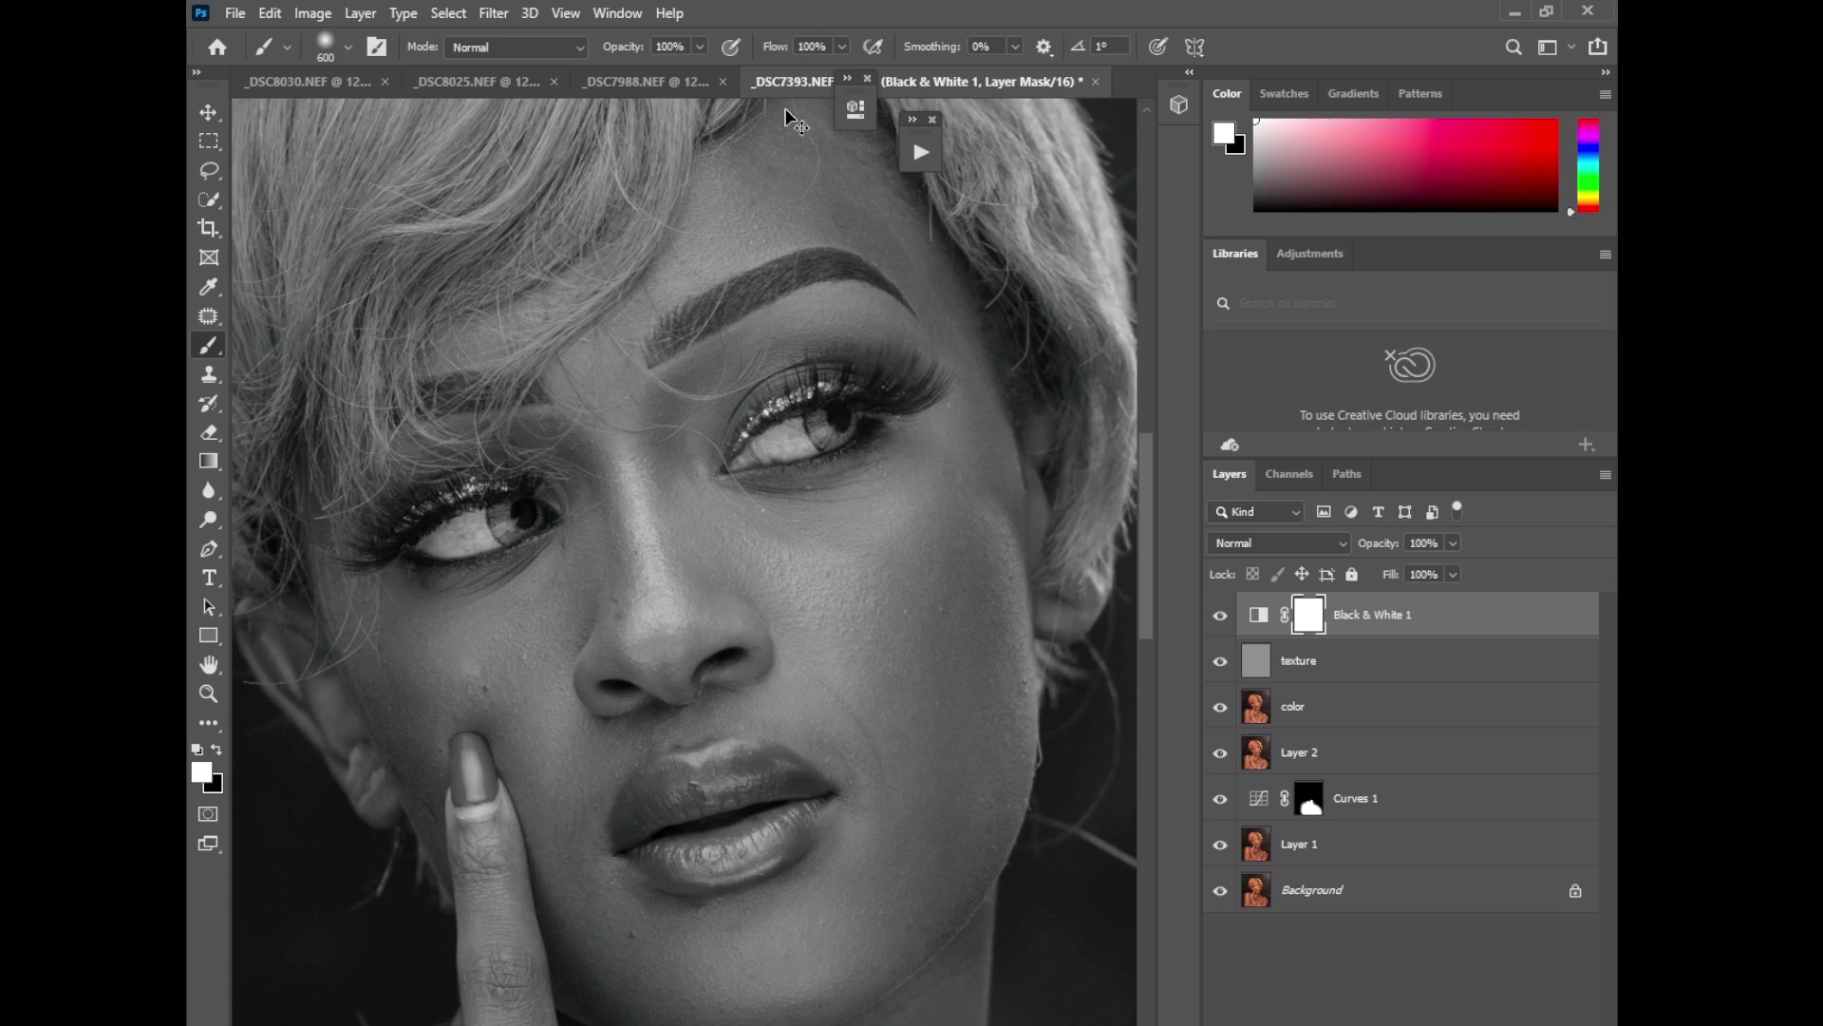
left_click(214, 376)
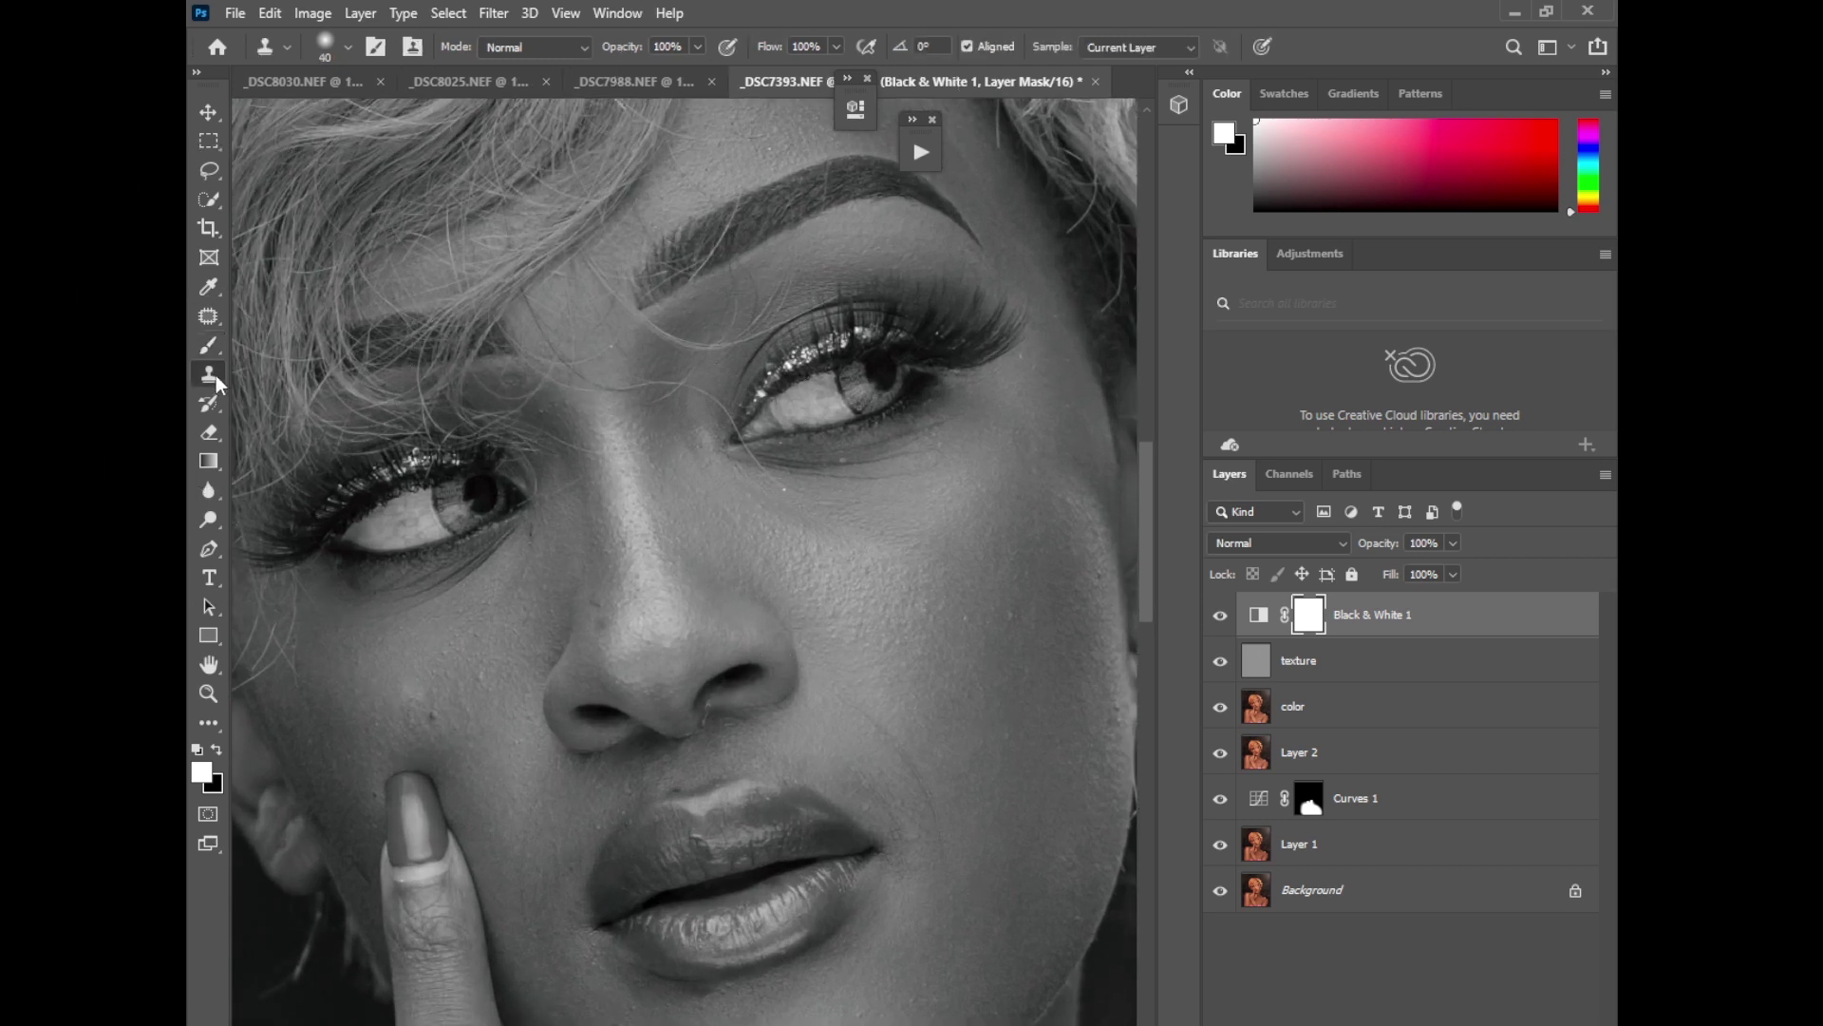
left_click(1303, 662)
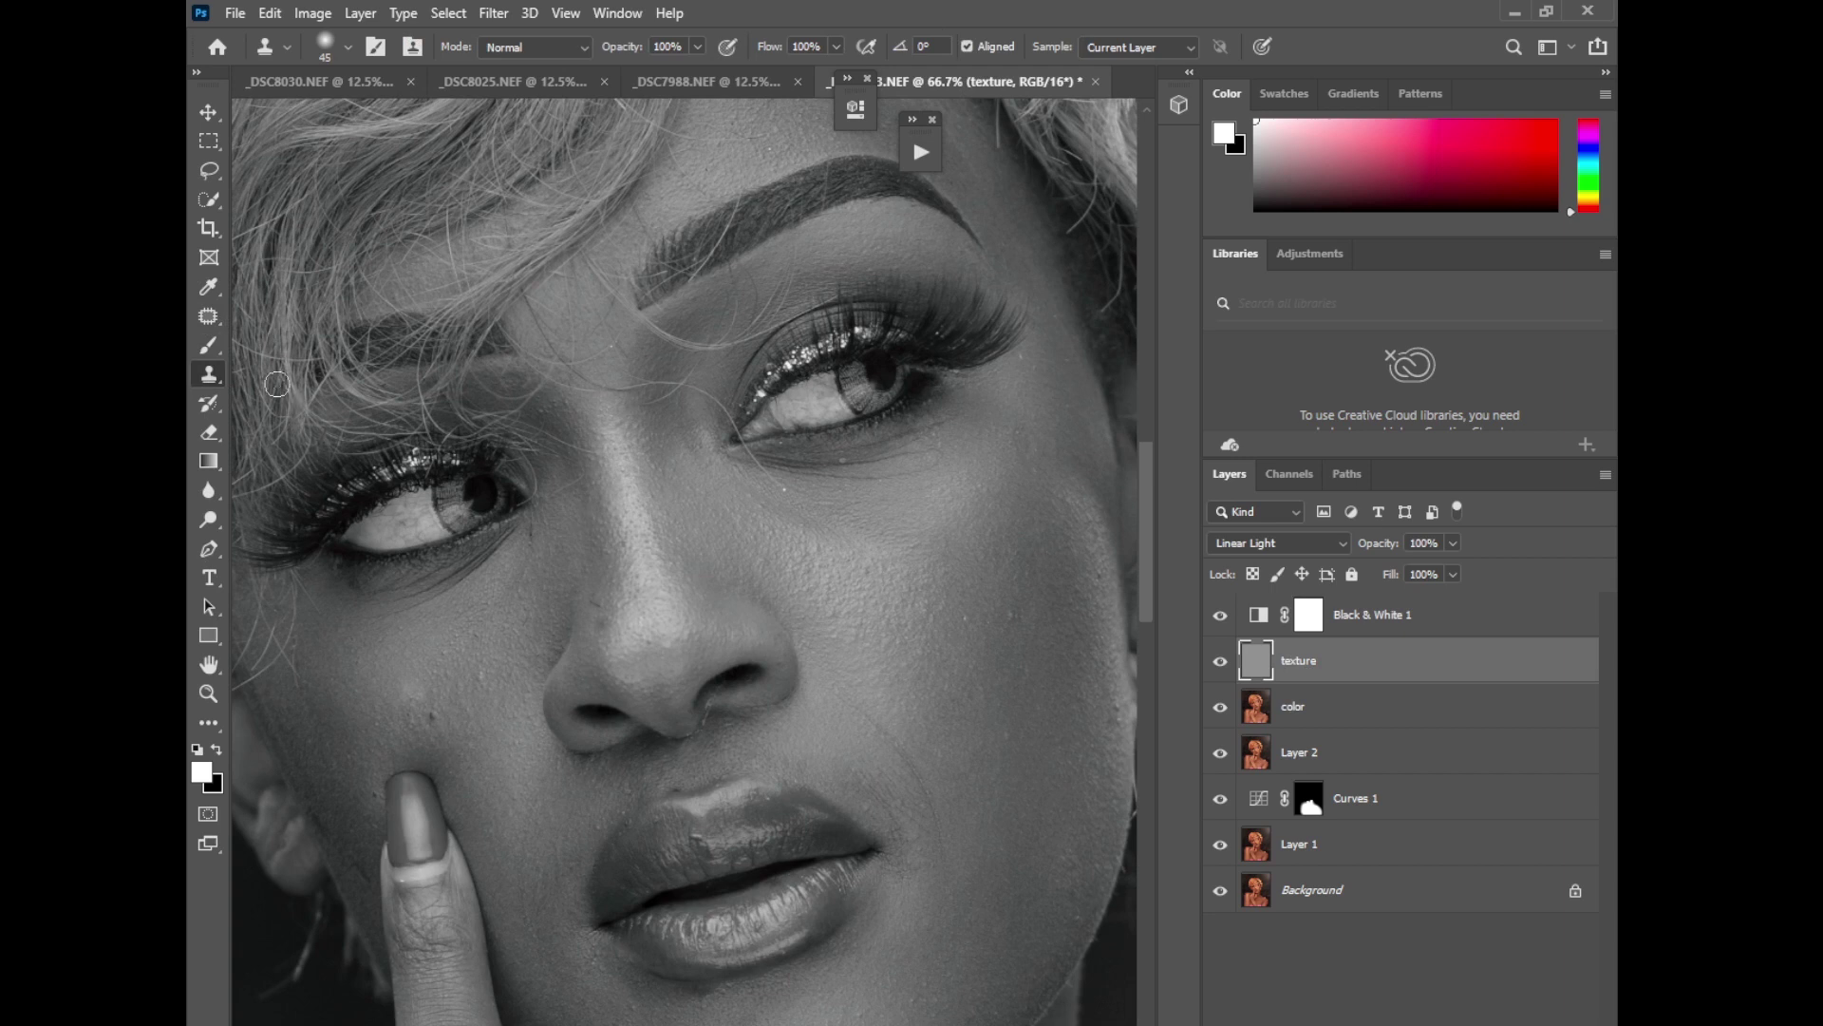
Step: Keep the Clone Stamp Tool and set its Sample option to Current Layer
right_click(207, 378)
left_click(287, 373)
right_click(209, 373)
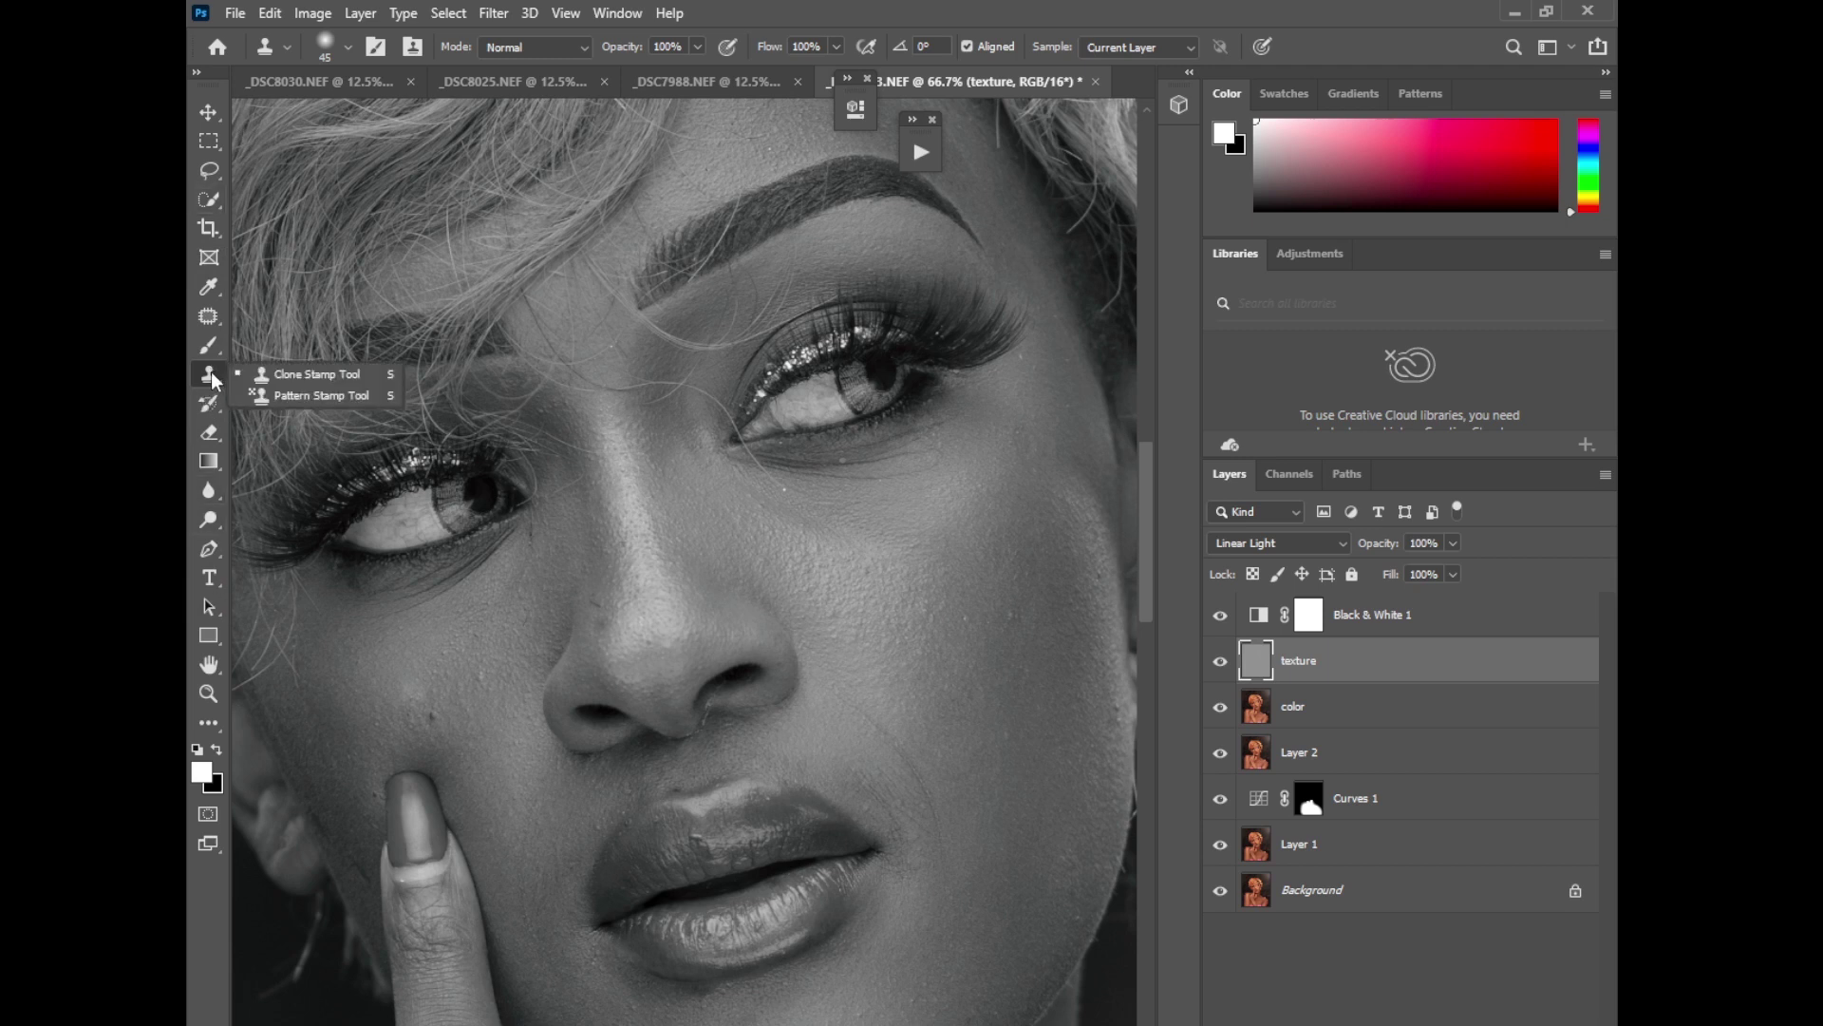
left_click(287, 373)
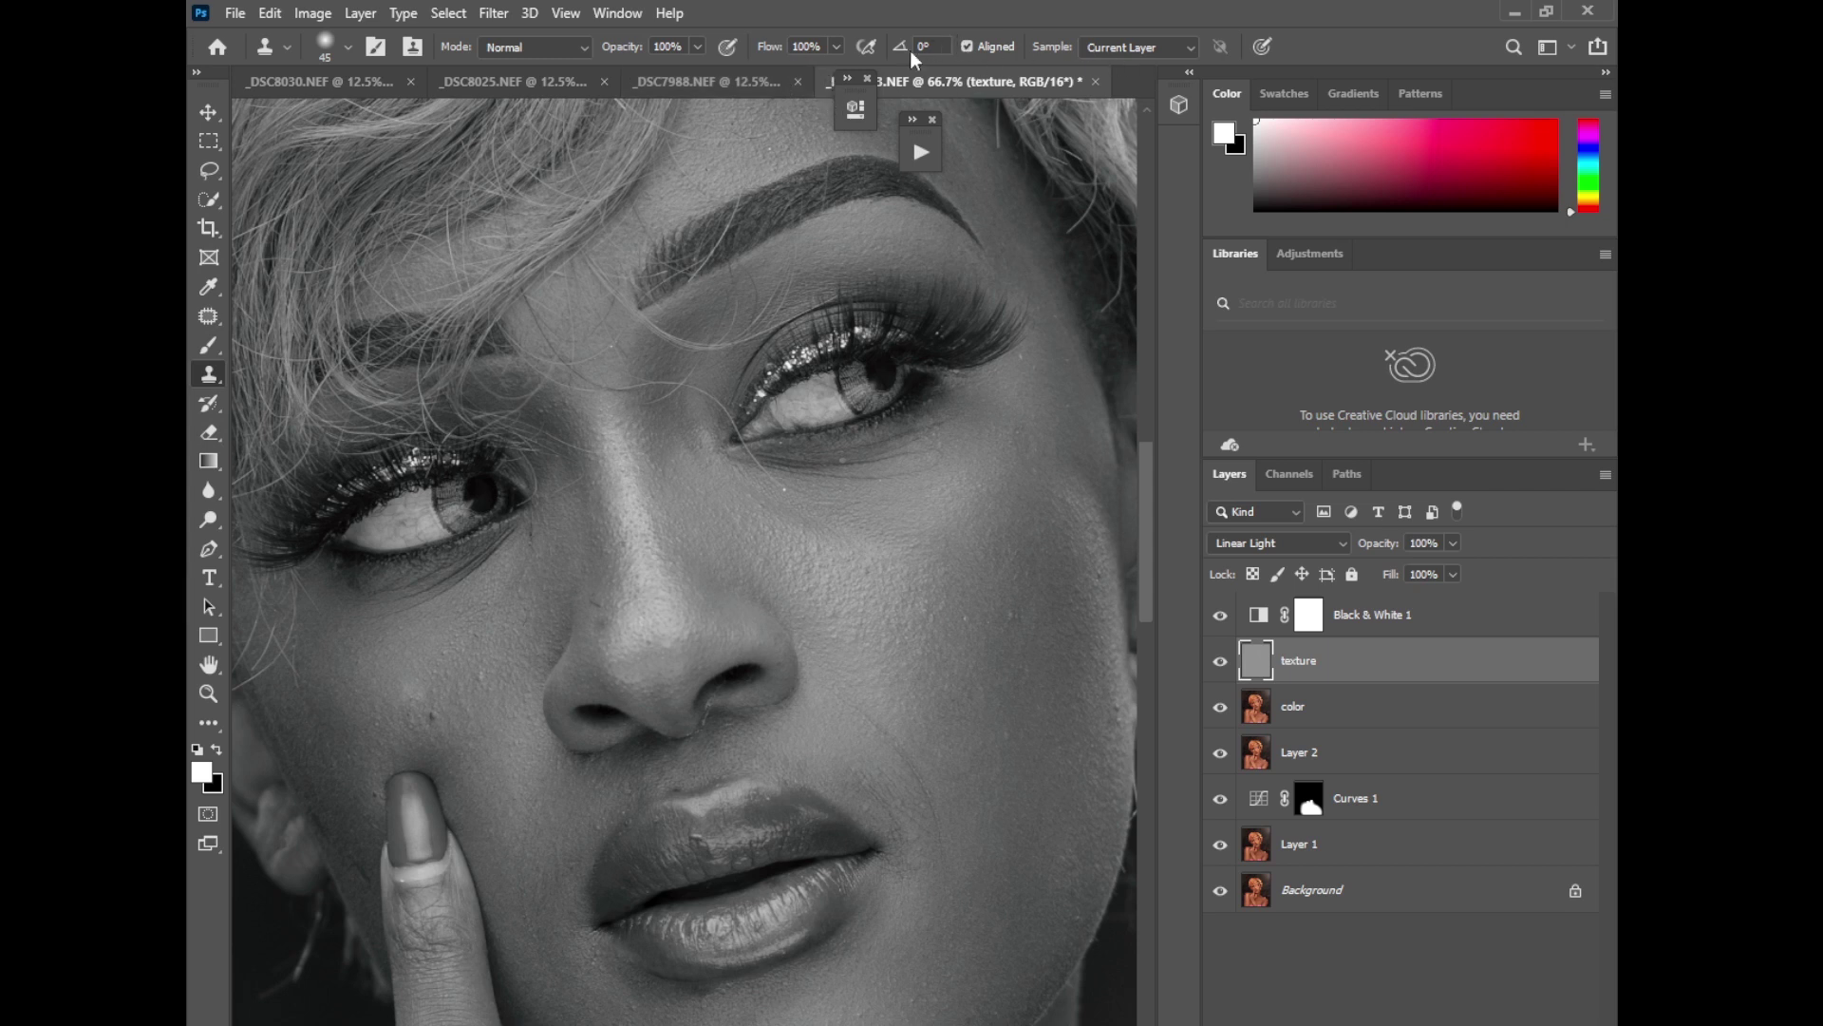
left_click(1138, 50)
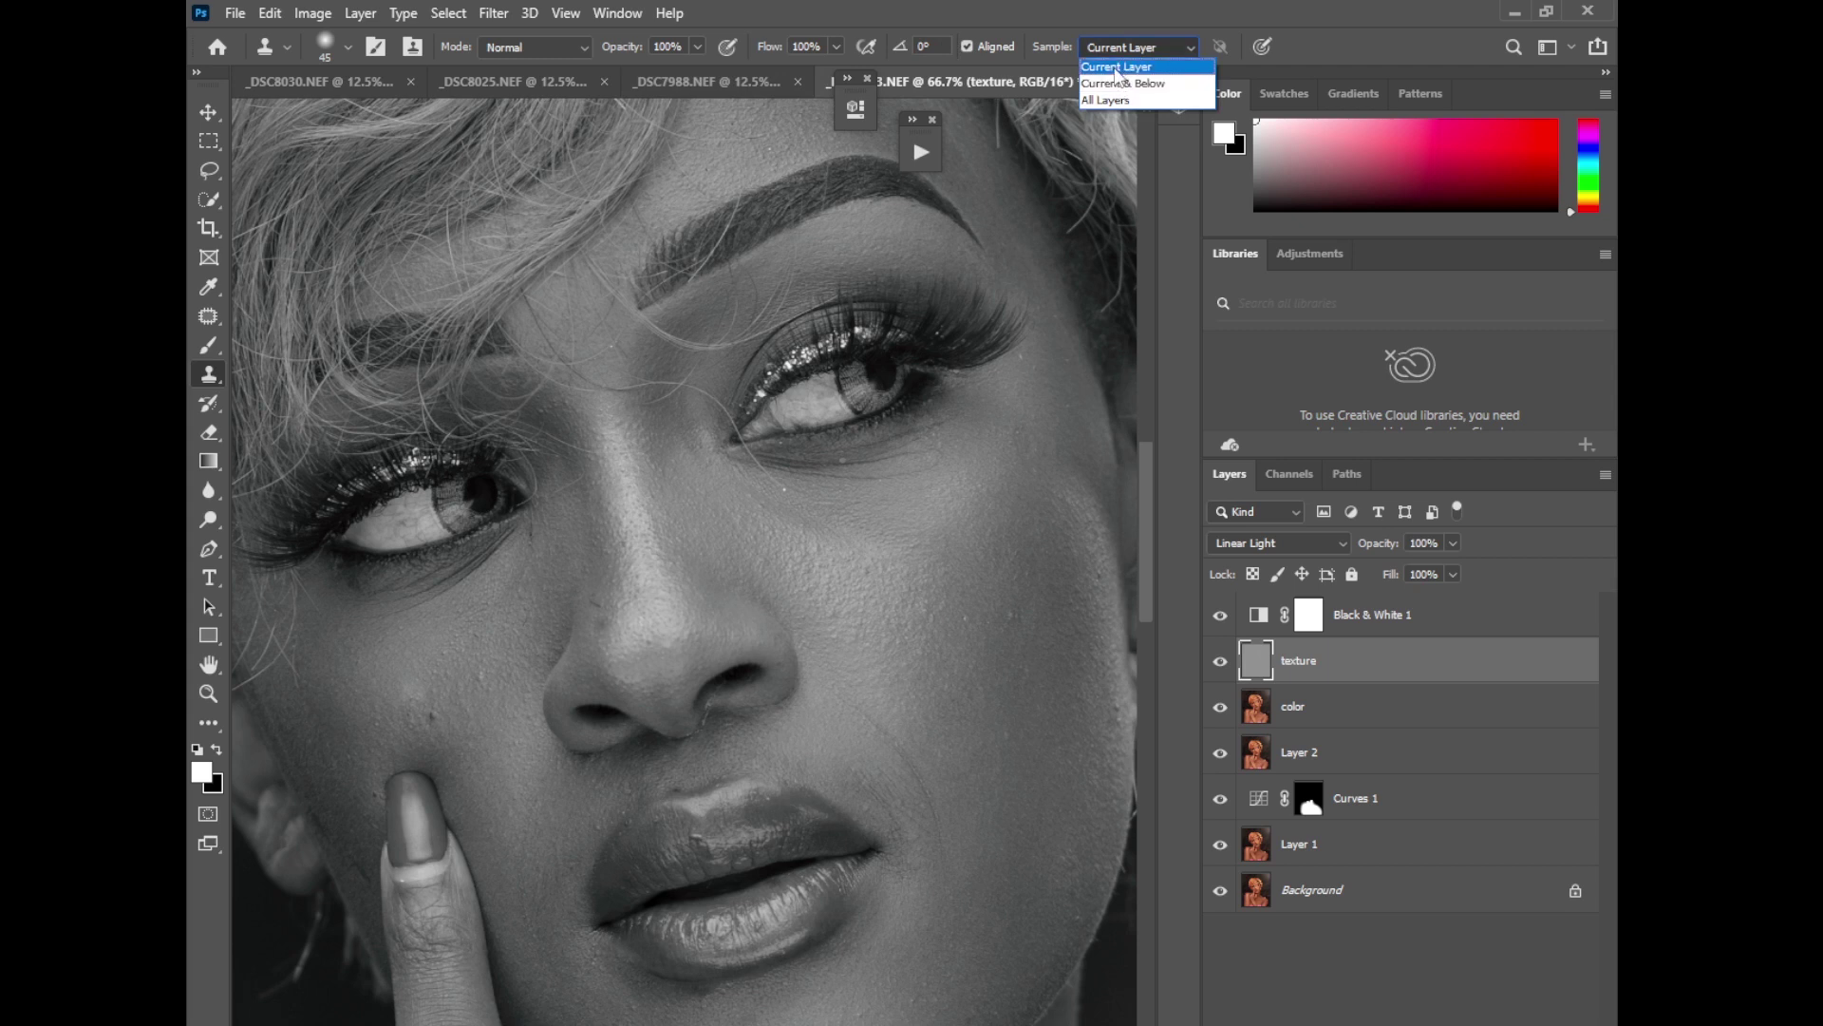
left_click(1120, 68)
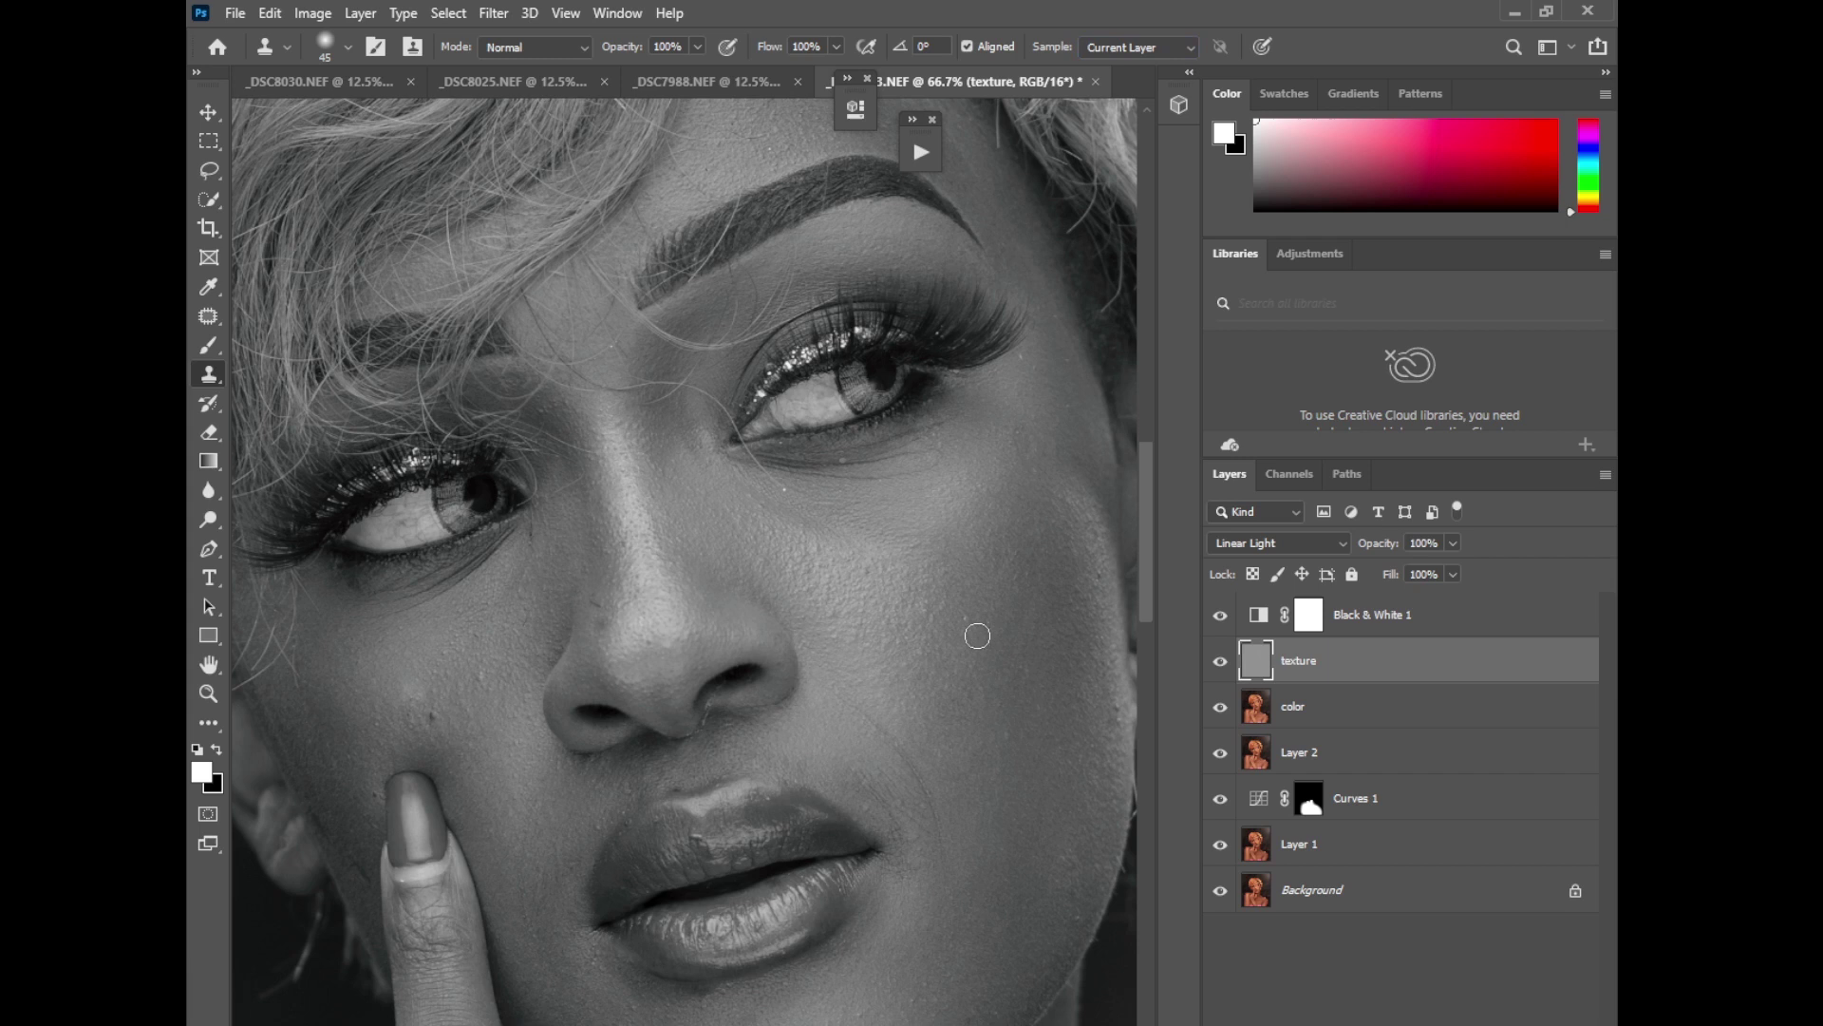
Step: Clone away blemishes on both cheeks, beside the finger and along the chin
left_click_drag(968, 624, 989, 743)
mouse_move(492, 696)
left_mouse_down()
mouse_move(442, 714)
mouse_move(500, 695)
mouse_move(440, 651)
mouse_move(475, 638)
left_mouse_up()
mouse_move(373, 726)
left_mouse_down()
mouse_move(488, 771)
mouse_move(510, 752)
left_mouse_up()
left_click_drag(675, 985, 720, 993)
Step: With a 90 px brush, clone smooth skin up the cheek, under the eye and on the left cheek
left_click(868, 806, "alt")
key("bracketright")
key("bracketright")
key("bracketright")
key("bracketright")
key("bracketright")
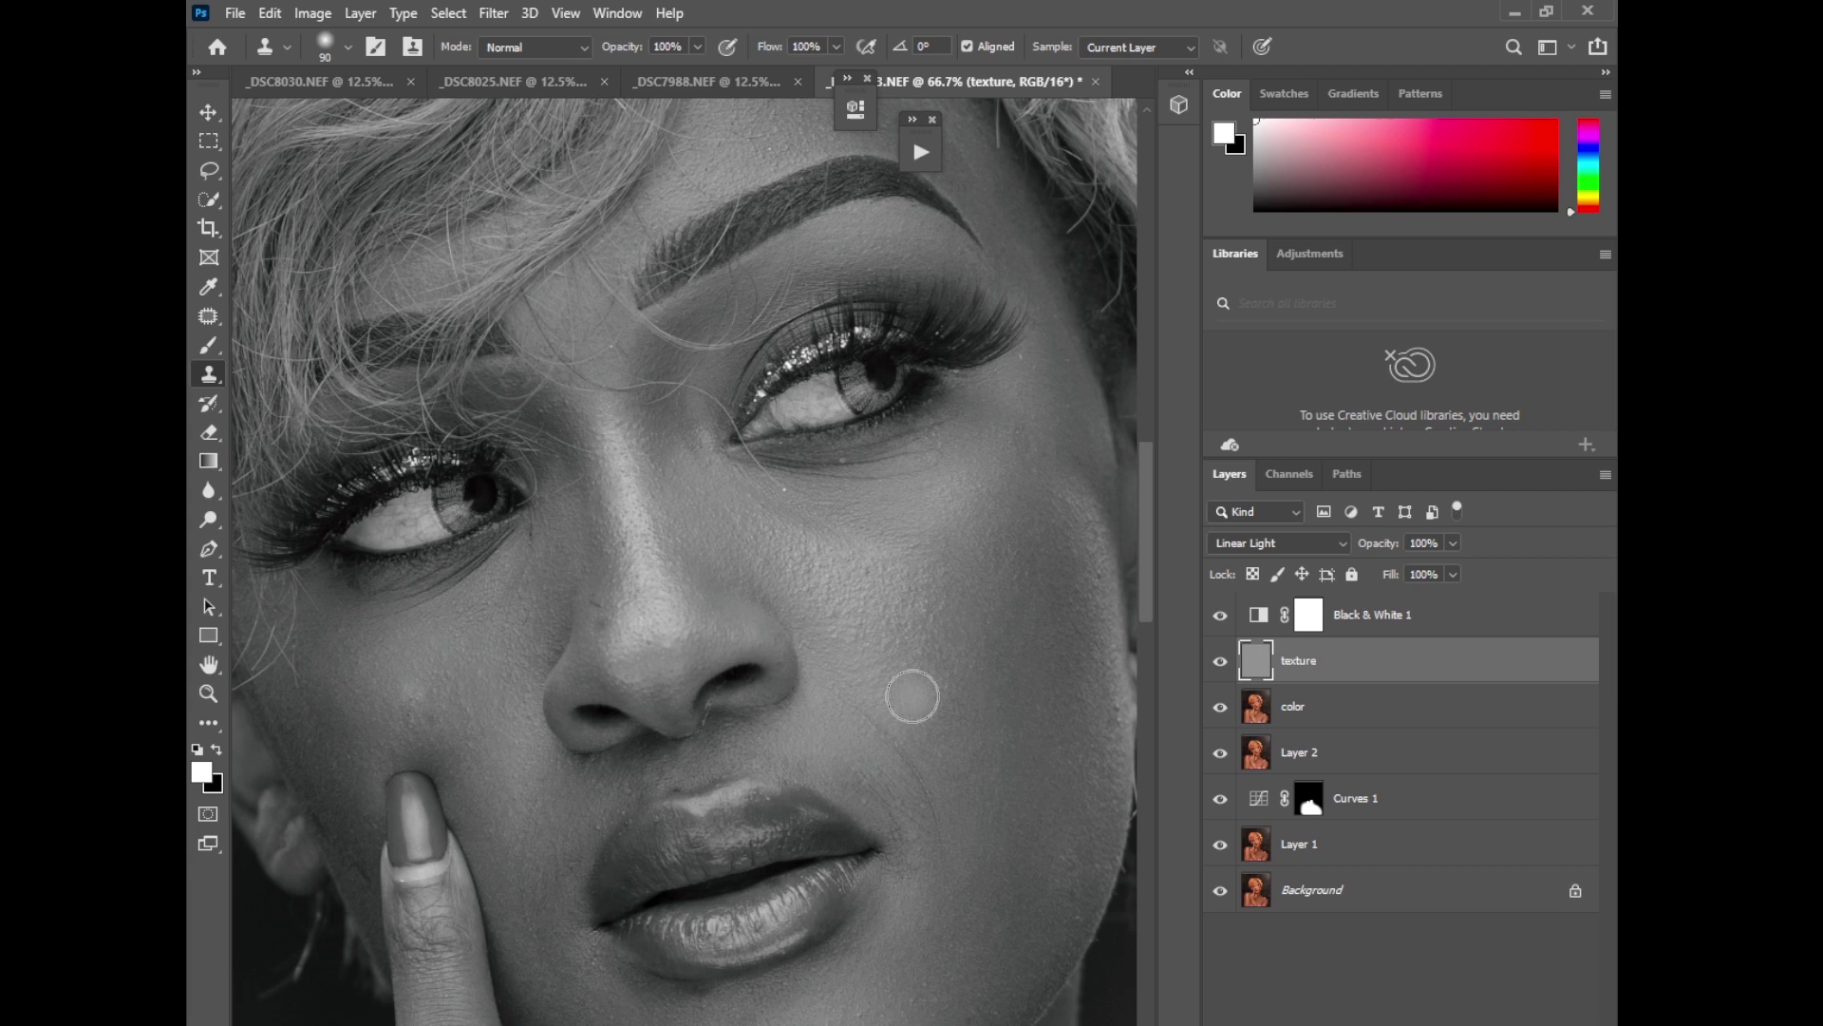
left_click(962, 861, "alt")
mouse_move(913, 859)
left_mouse_down()
mouse_move(927, 801)
mouse_move(874, 722)
left_mouse_up()
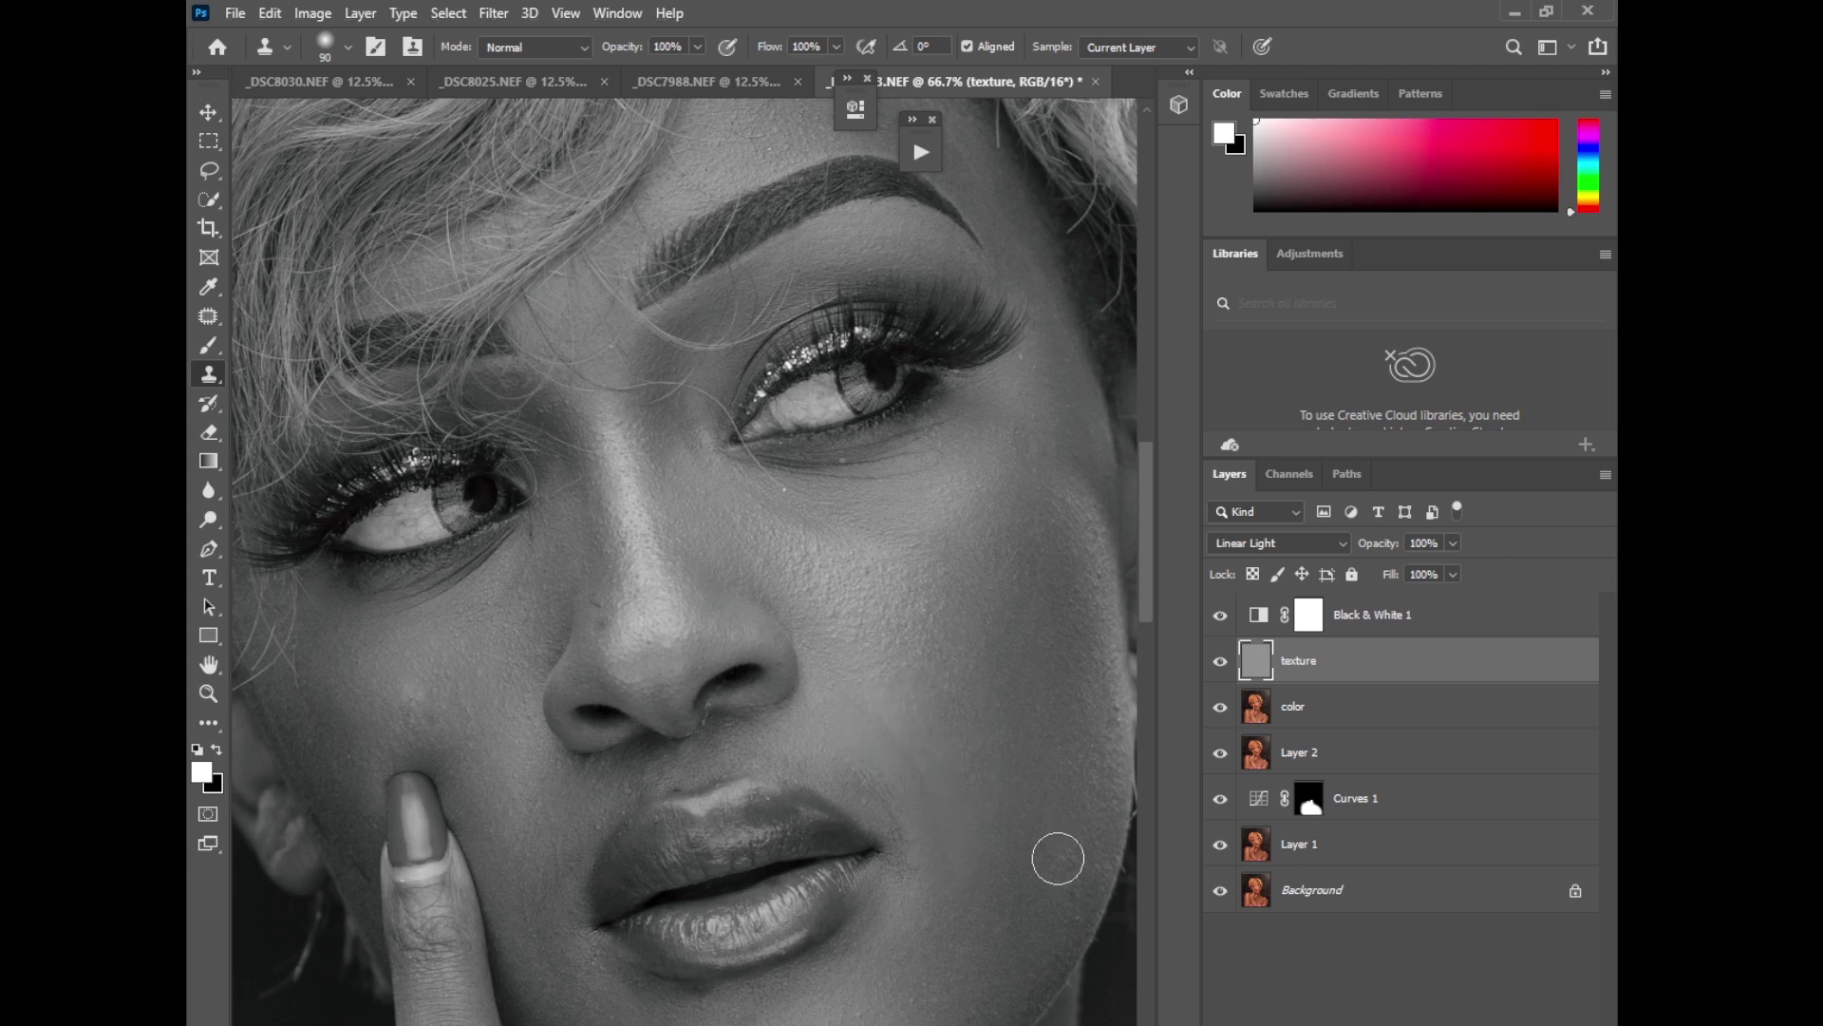
mouse_move(855, 478)
left_mouse_down()
mouse_move(944, 456)
mouse_move(812, 480)
left_mouse_up()
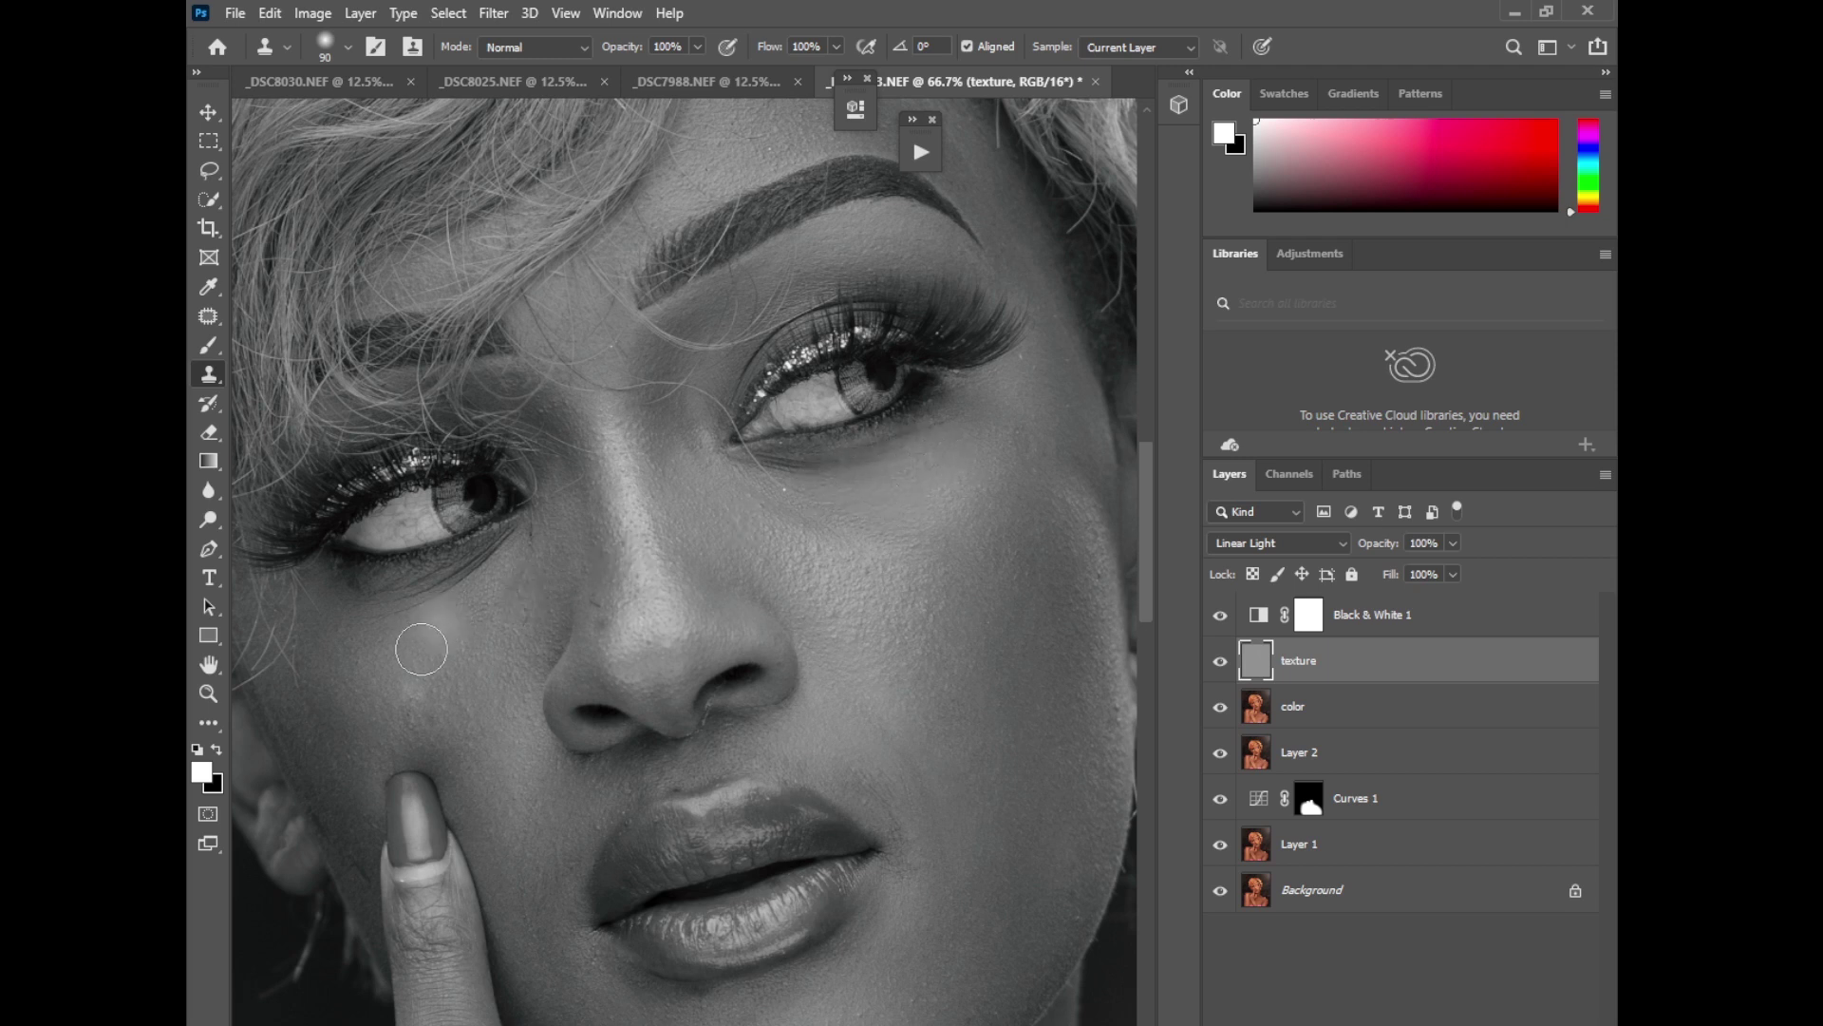
mouse_move(421, 649)
left_mouse_down()
mouse_move(394, 613)
mouse_move(453, 579)
mouse_move(373, 614)
left_mouse_up()
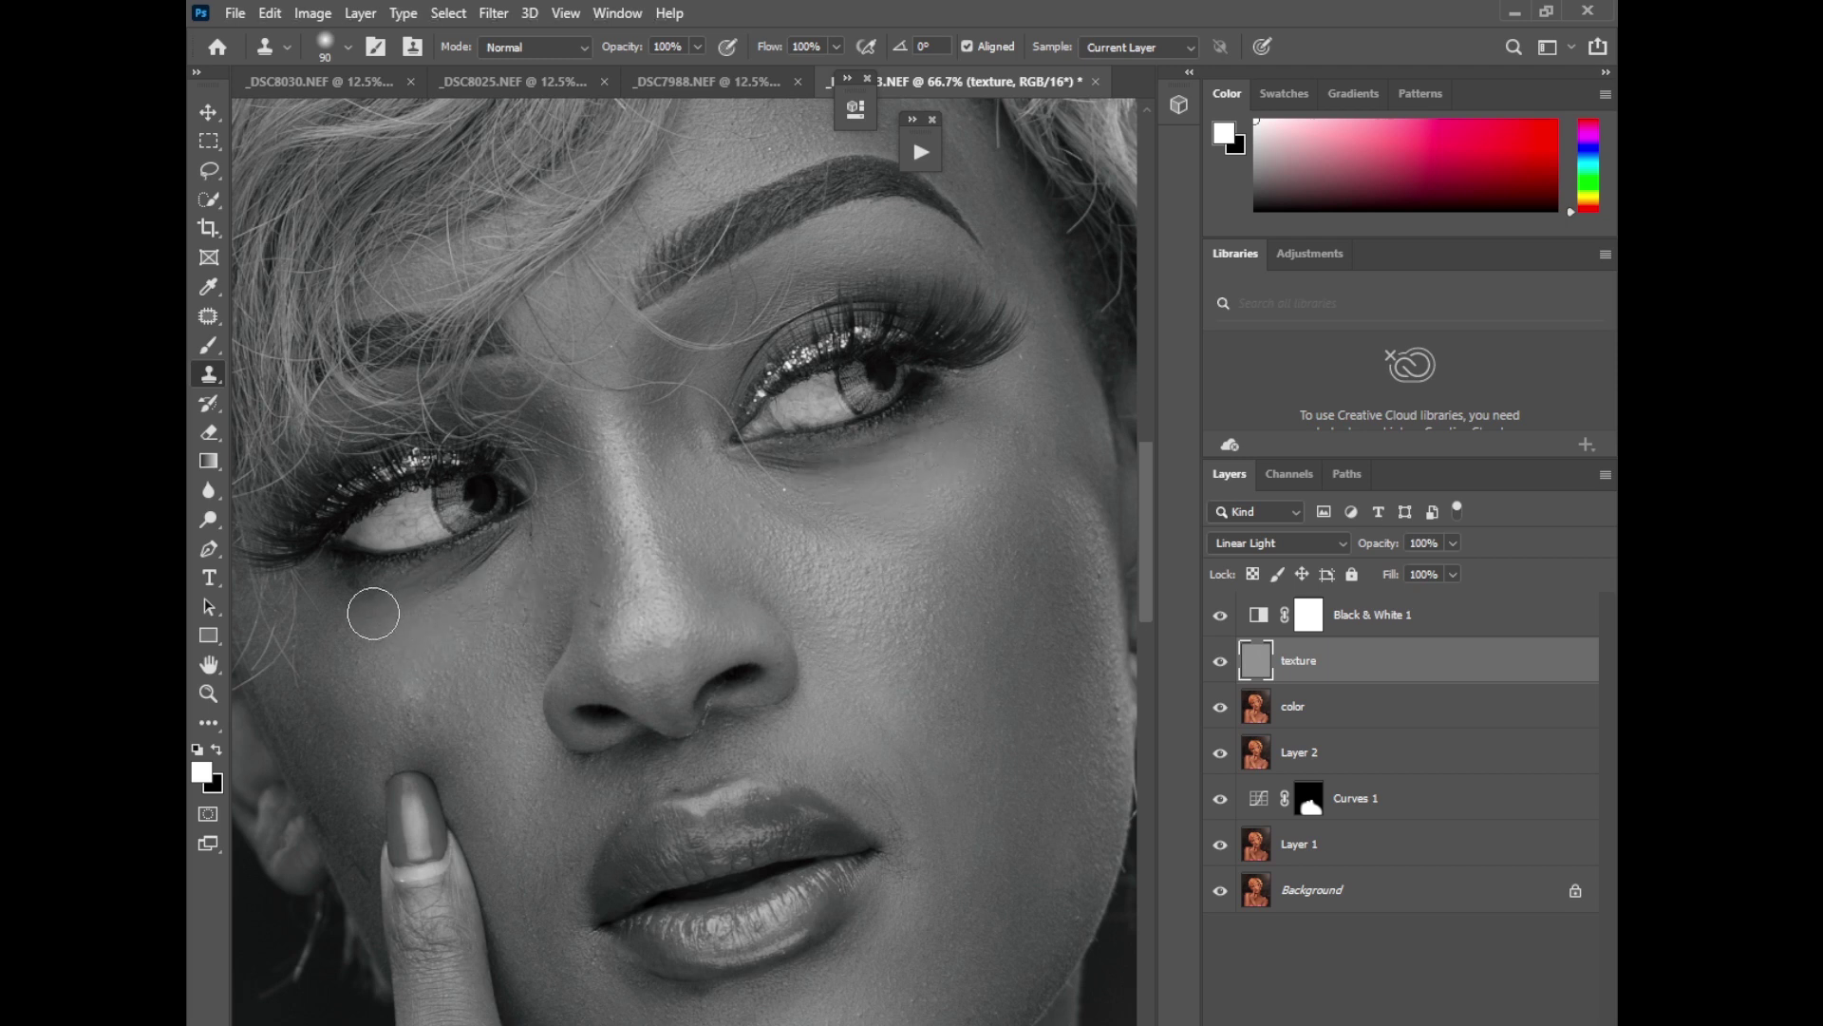
Step: Clone-stamp the forehead, then sample skin near the eye corner and clone it onto the cheek
scroll(874, 475, "up", 5)
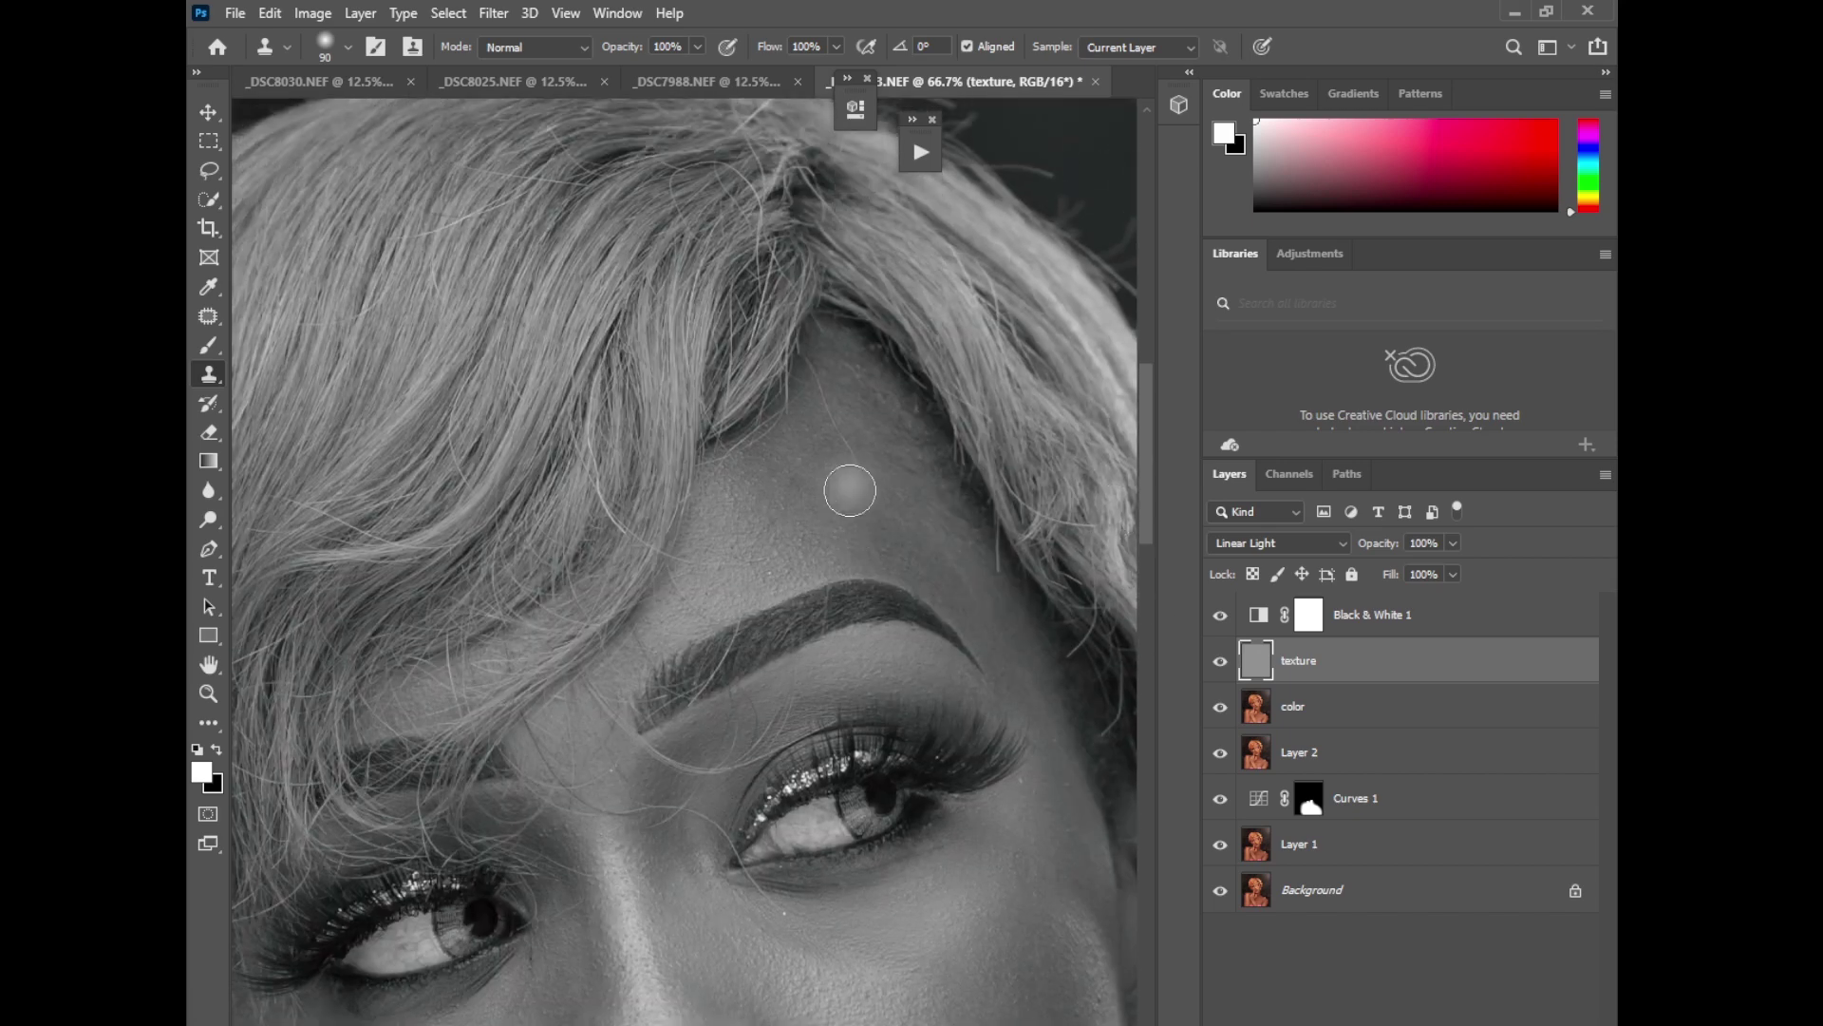
mouse_move(850, 490)
left_mouse_down()
mouse_move(829, 409)
mouse_move(904, 532)
left_mouse_up()
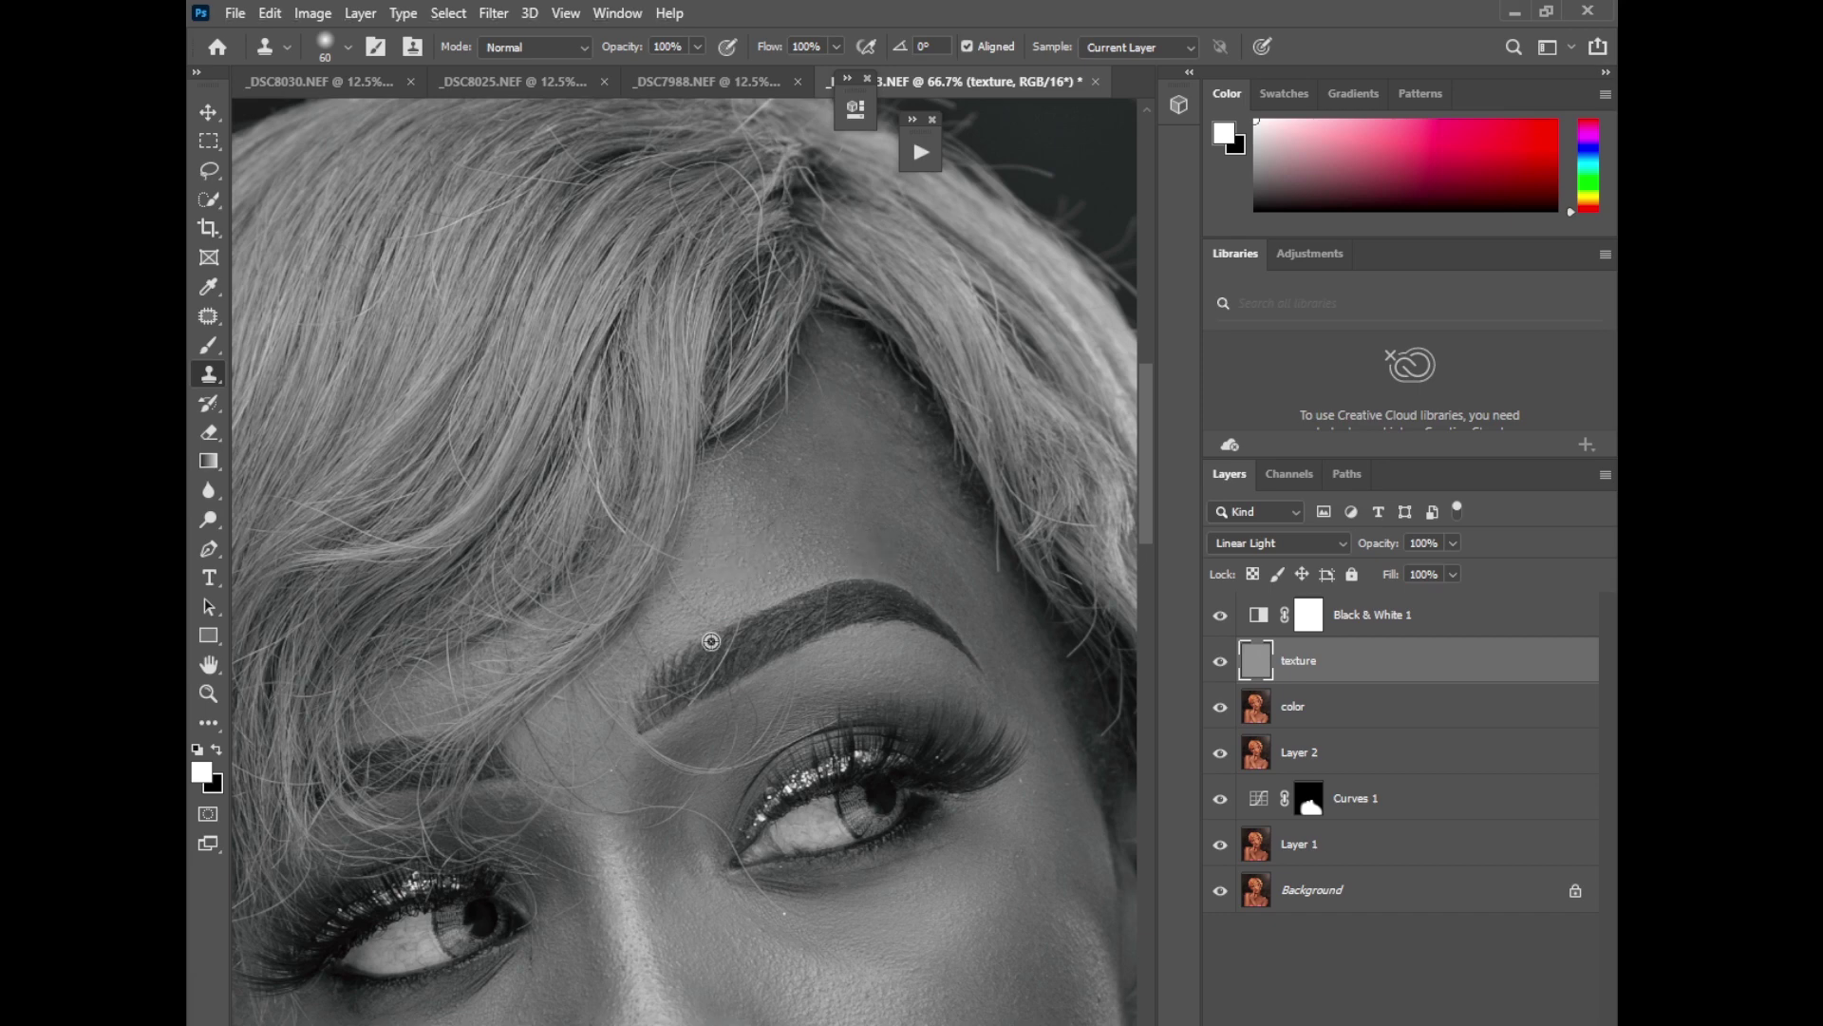
left_click_drag(1147, 522, 1164, 570)
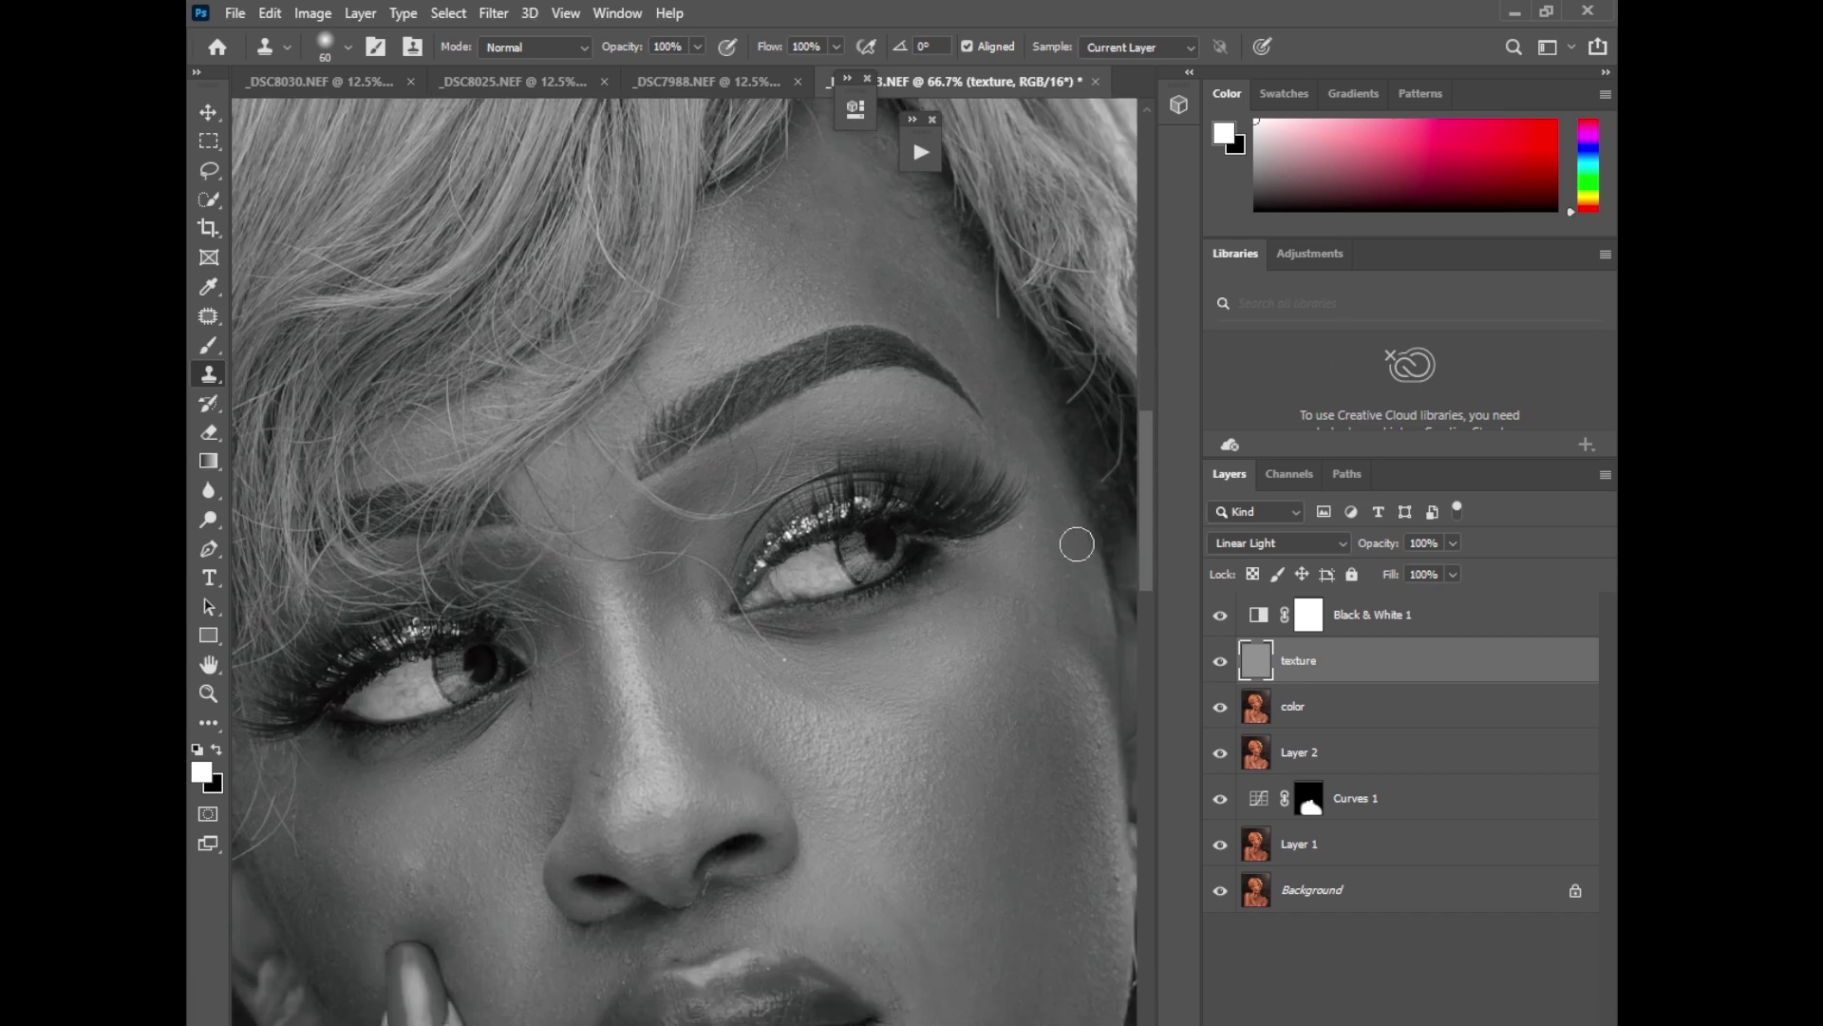
left_click(694, 615, "alt")
left_click(413, 866)
Step: Set a clone source on the neck for the chest skin, then zoom out to 25%
scroll(1126, 581, "up", 1)
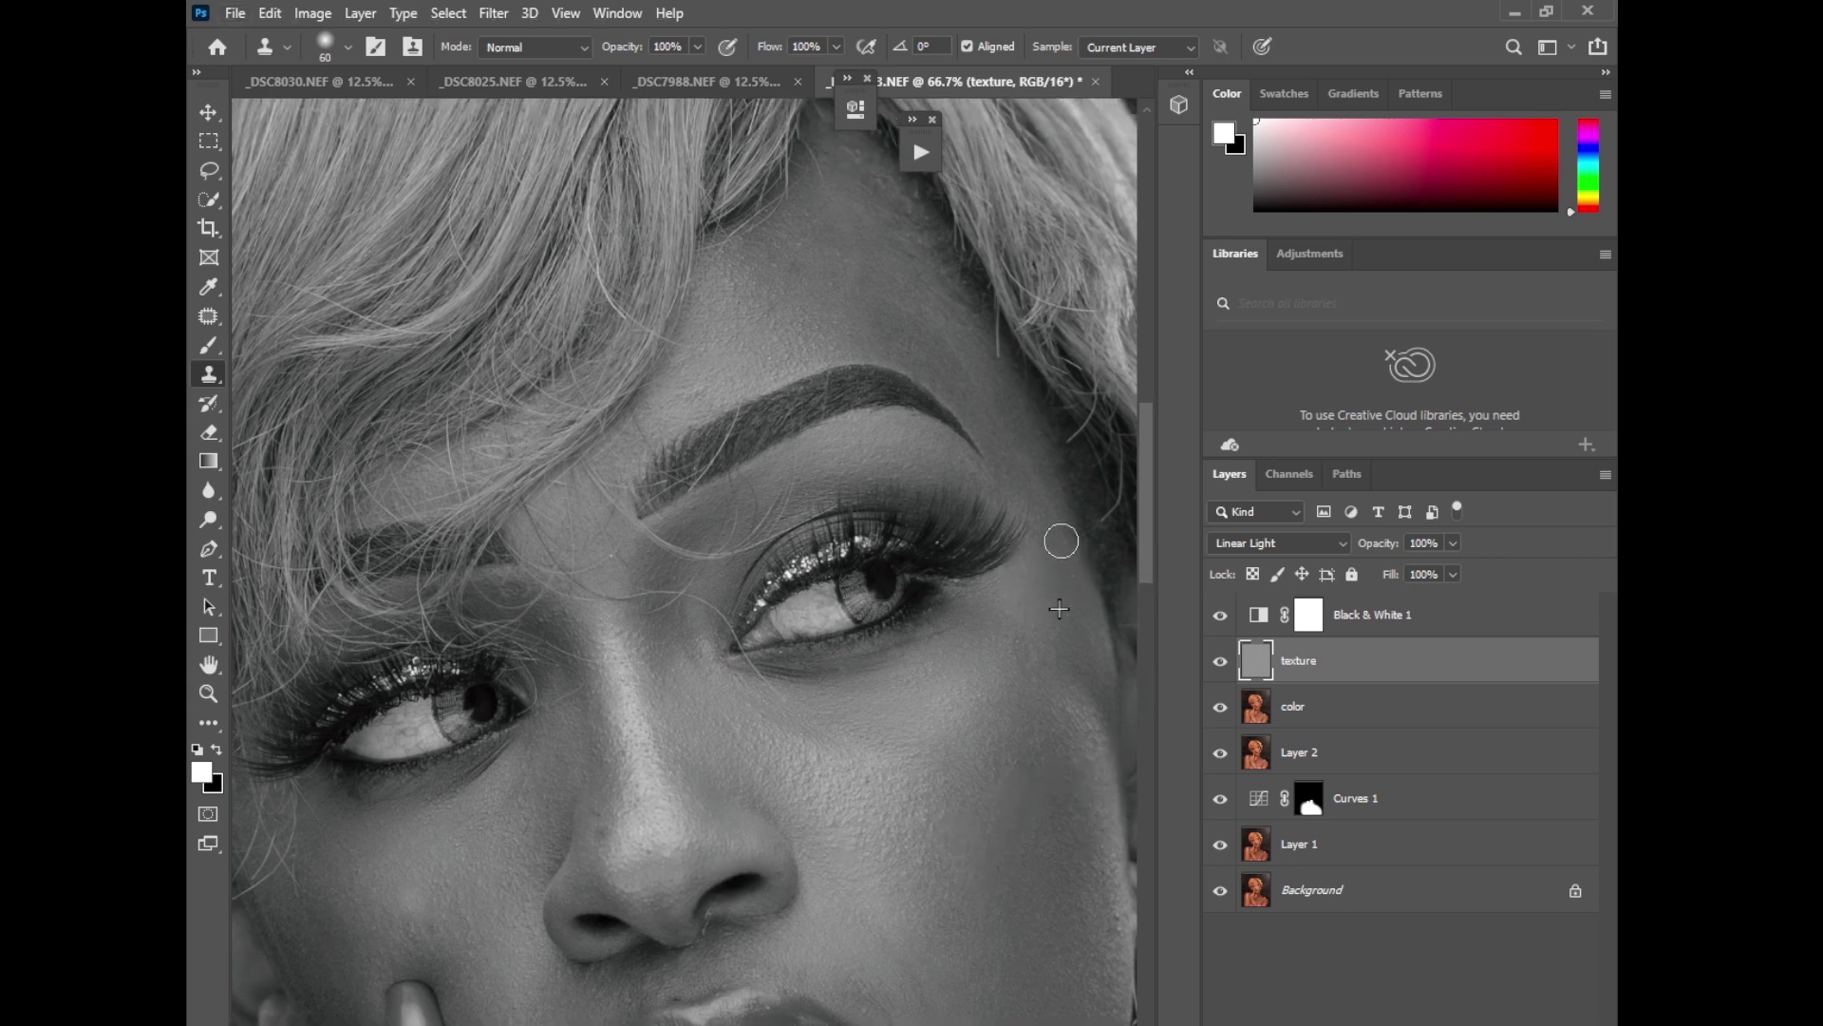
scroll(1102, 600, "down", 7)
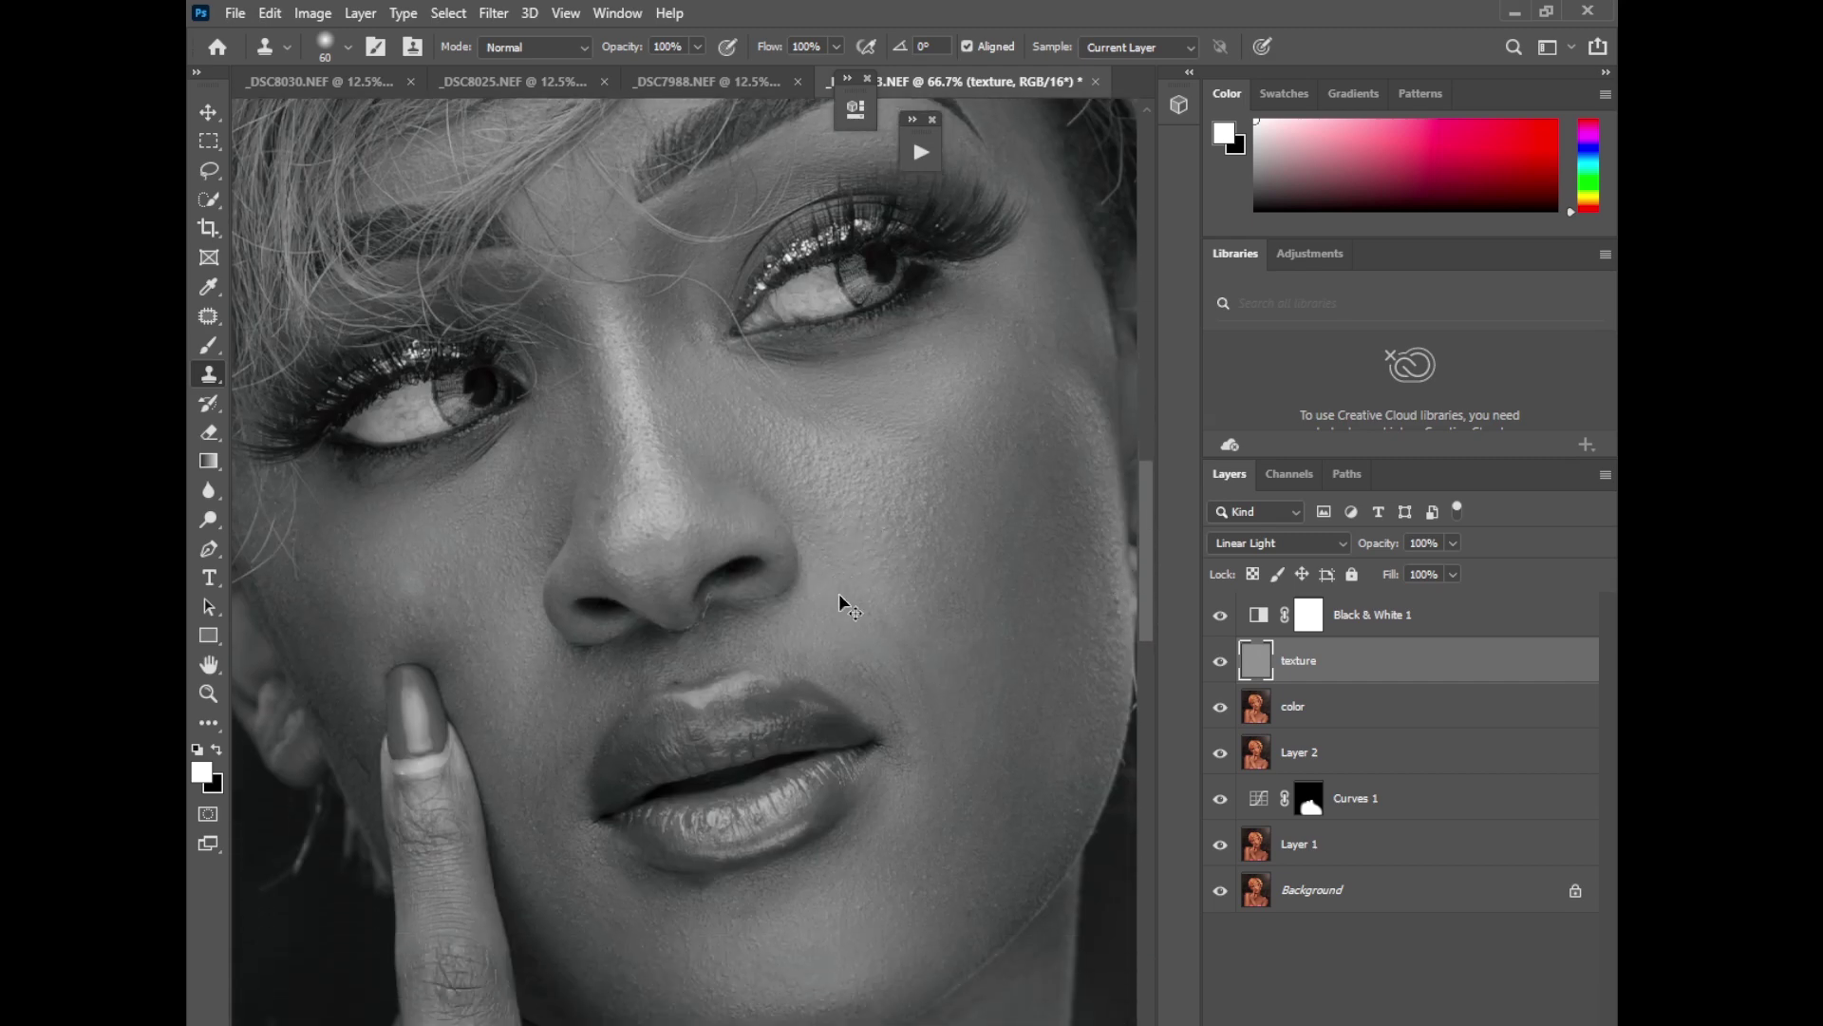
mouse_move(1151, 579)
left_mouse_down()
mouse_move(1142, 687)
mouse_move(1092, 813)
left_mouse_up()
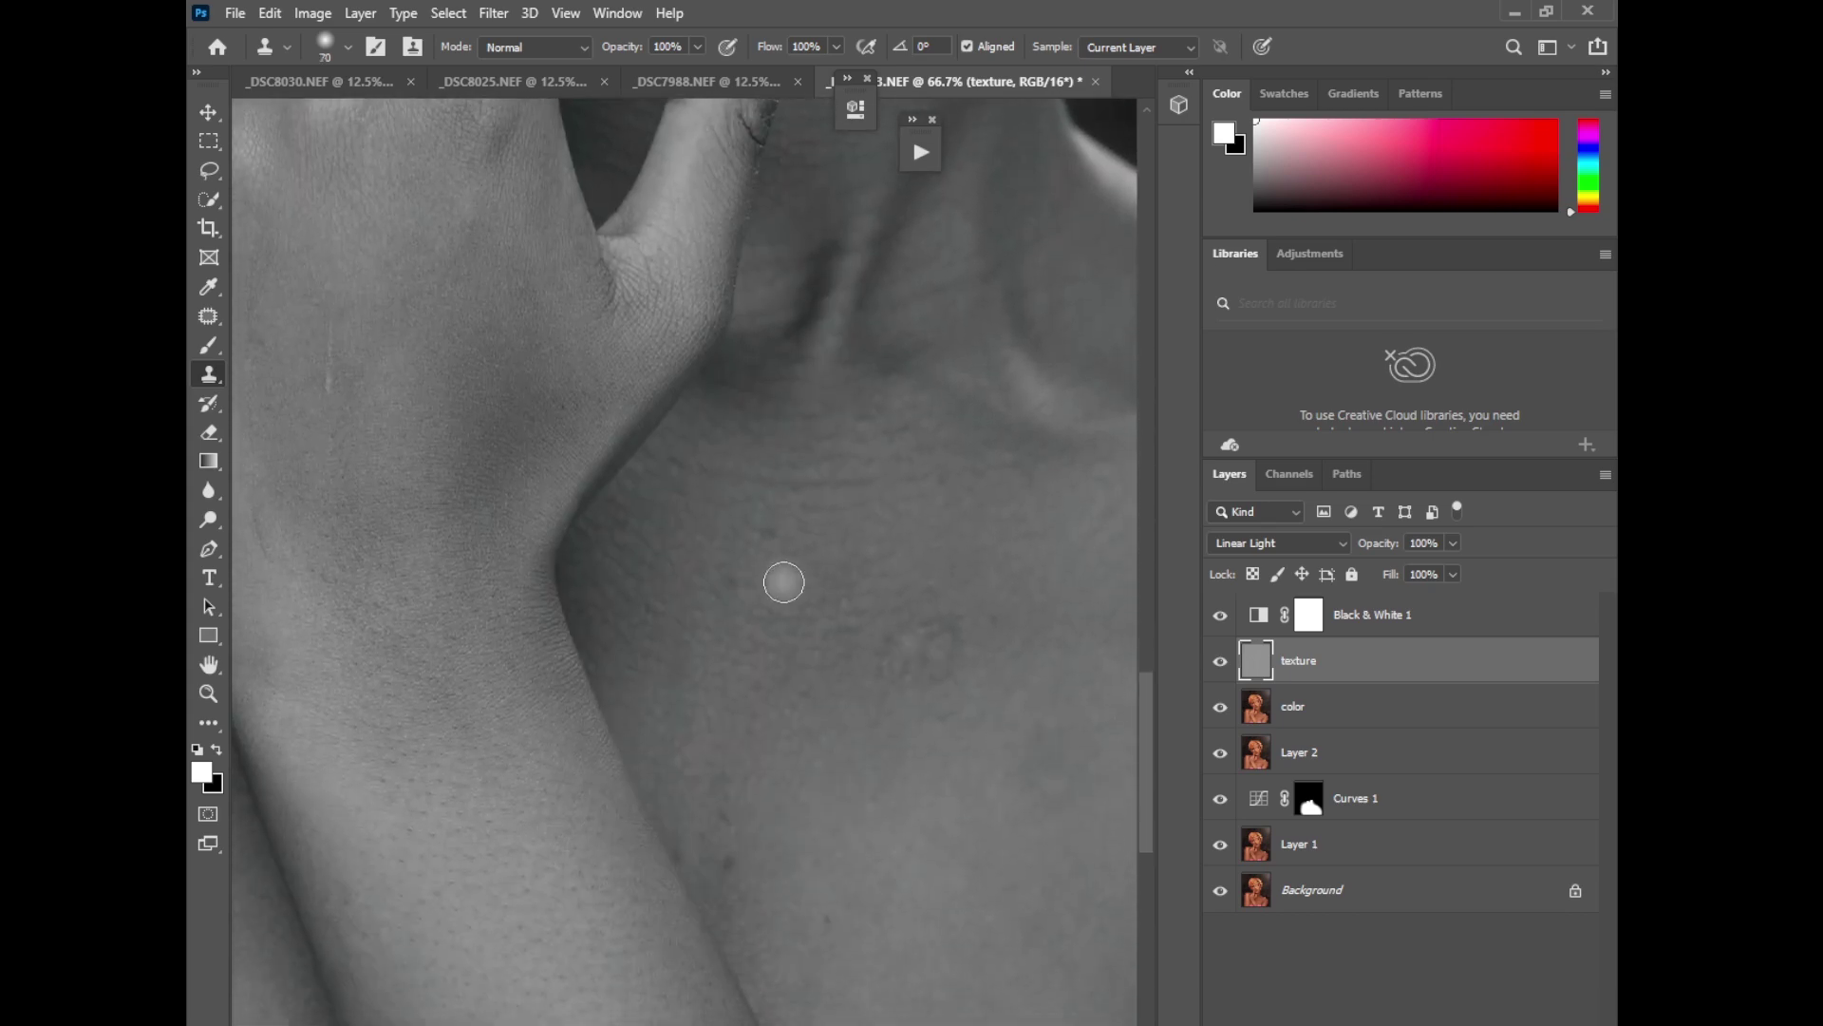
left_click(786, 840, "alt")
scroll(818, 887, "down", 3)
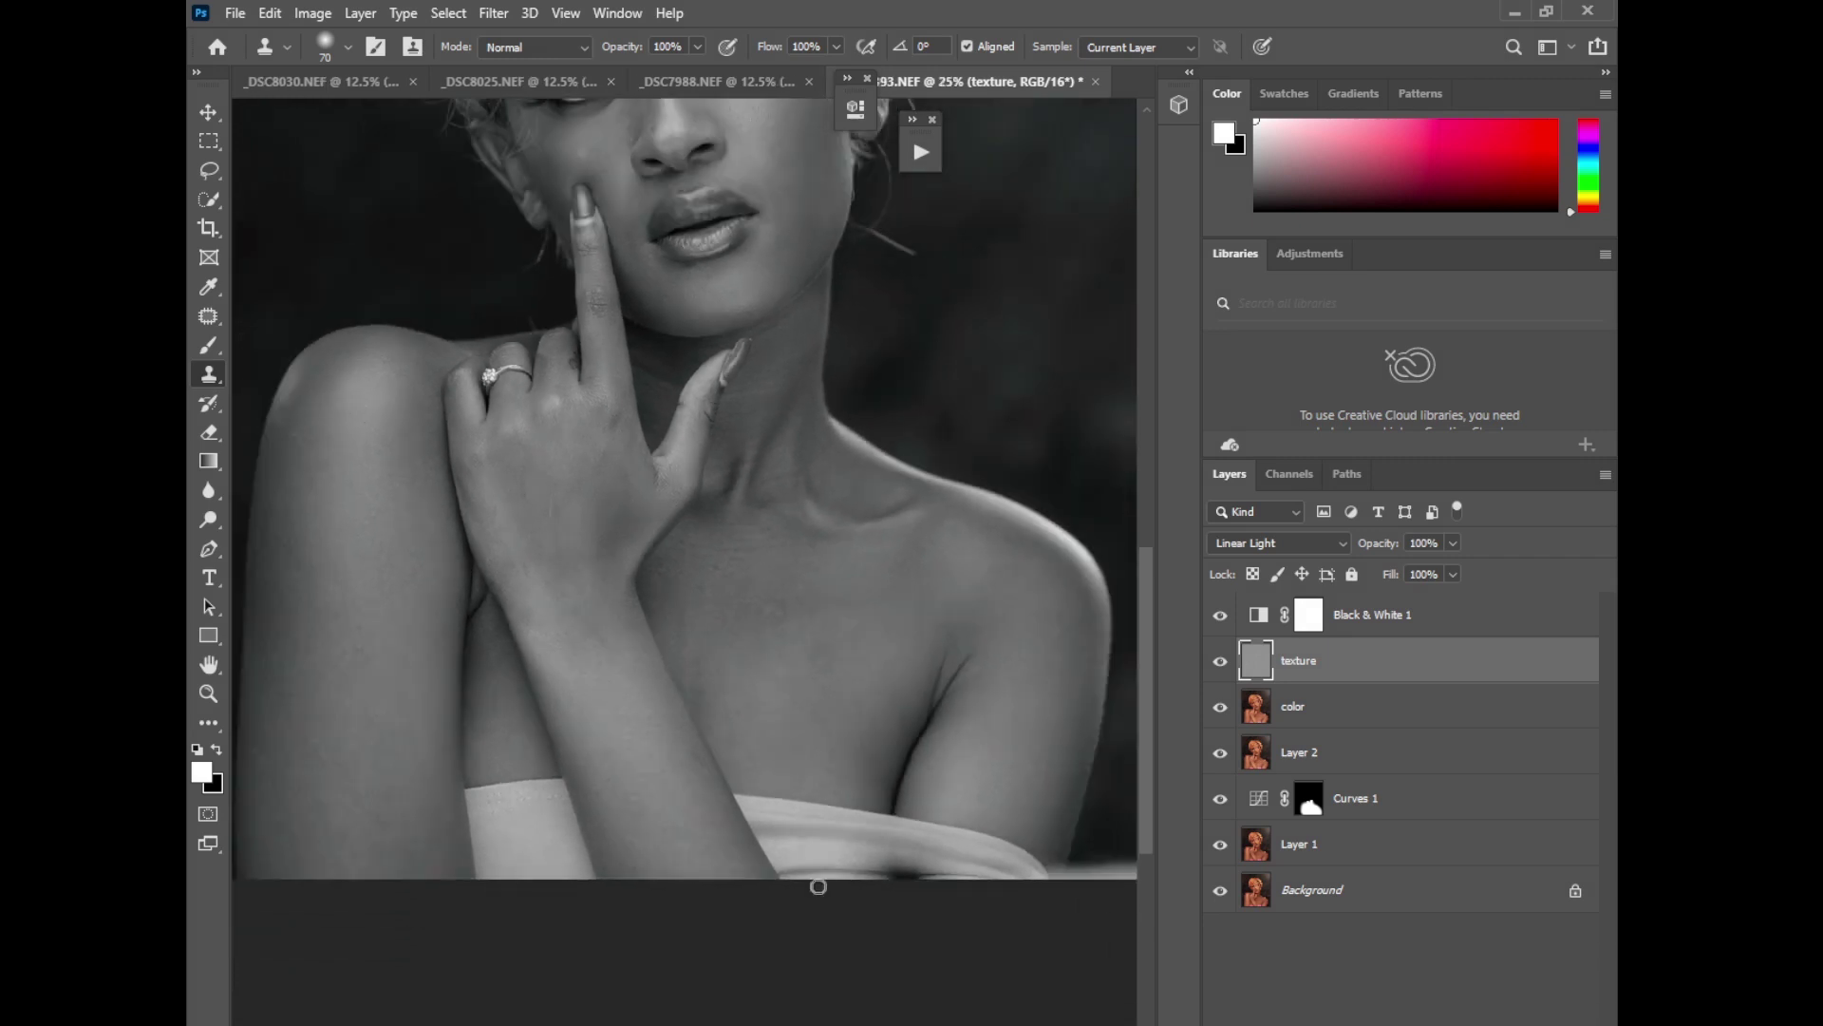
scroll(1152, 620, "up", 3)
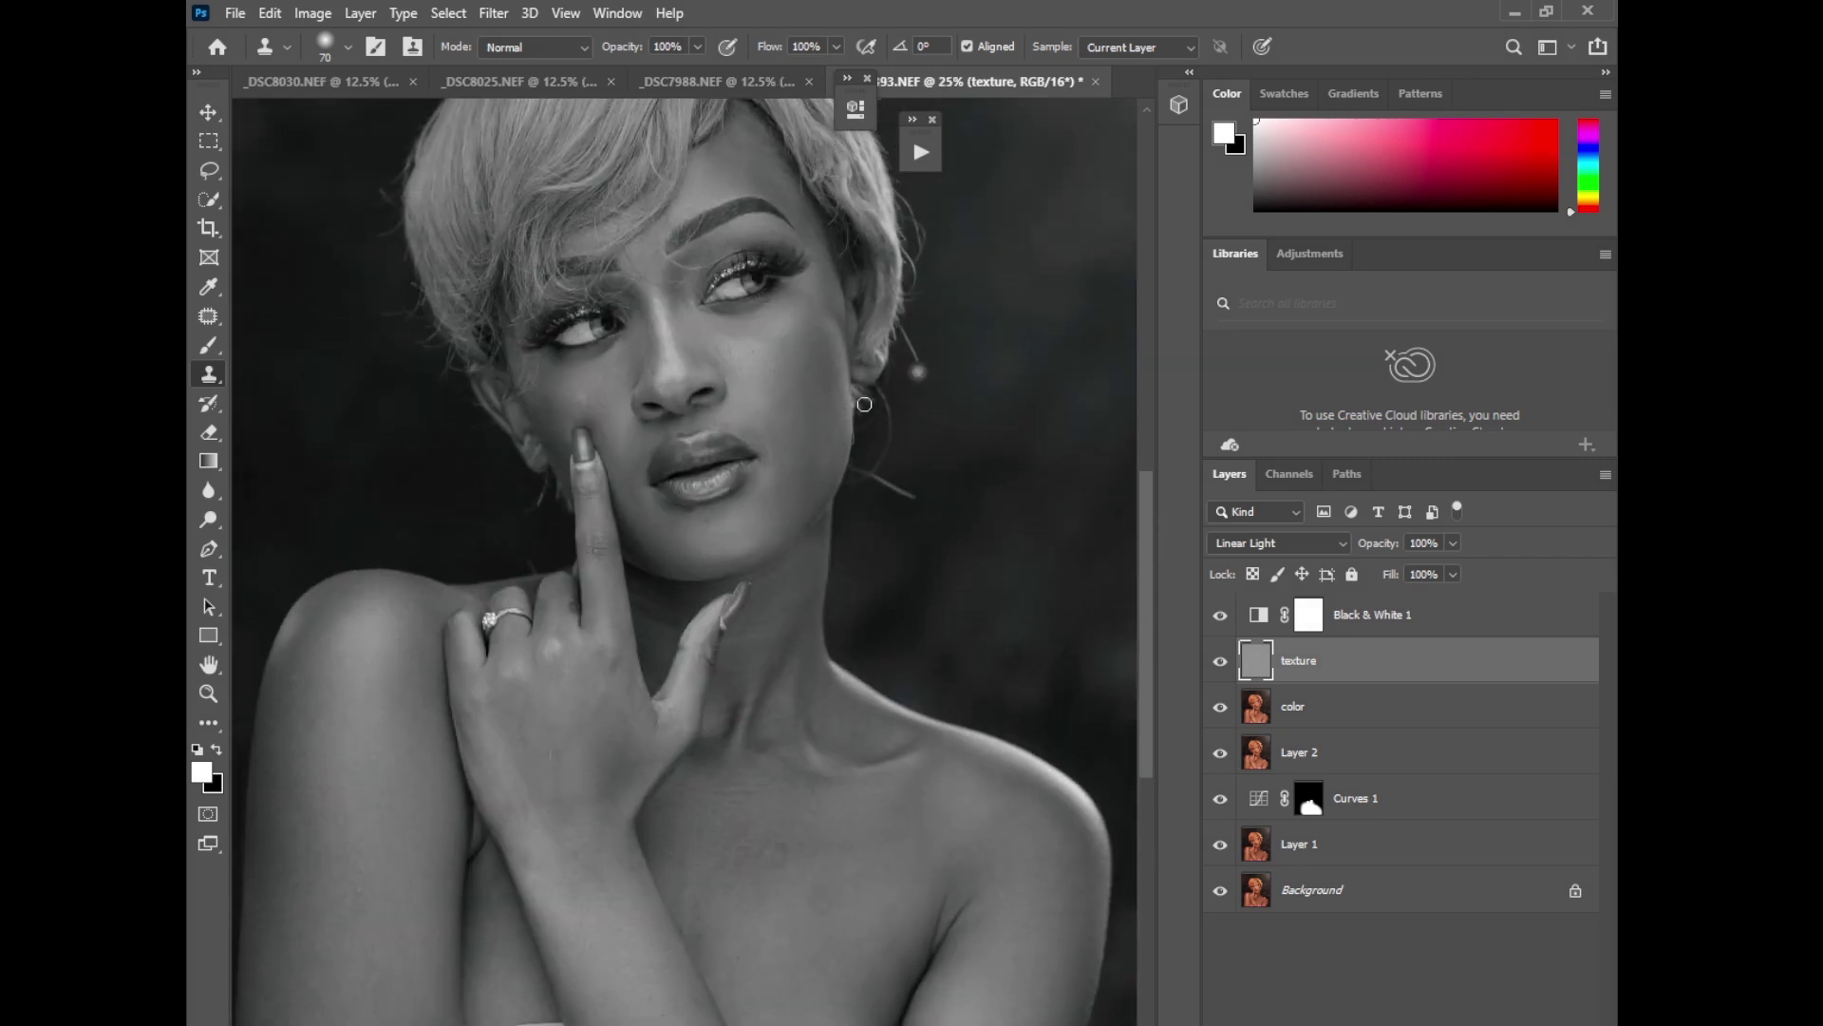
Step: Switch to the Mixer Brush Tool (Wet 10%, Mix 90%) on the color layer
right_click(207, 348)
left_click(286, 399)
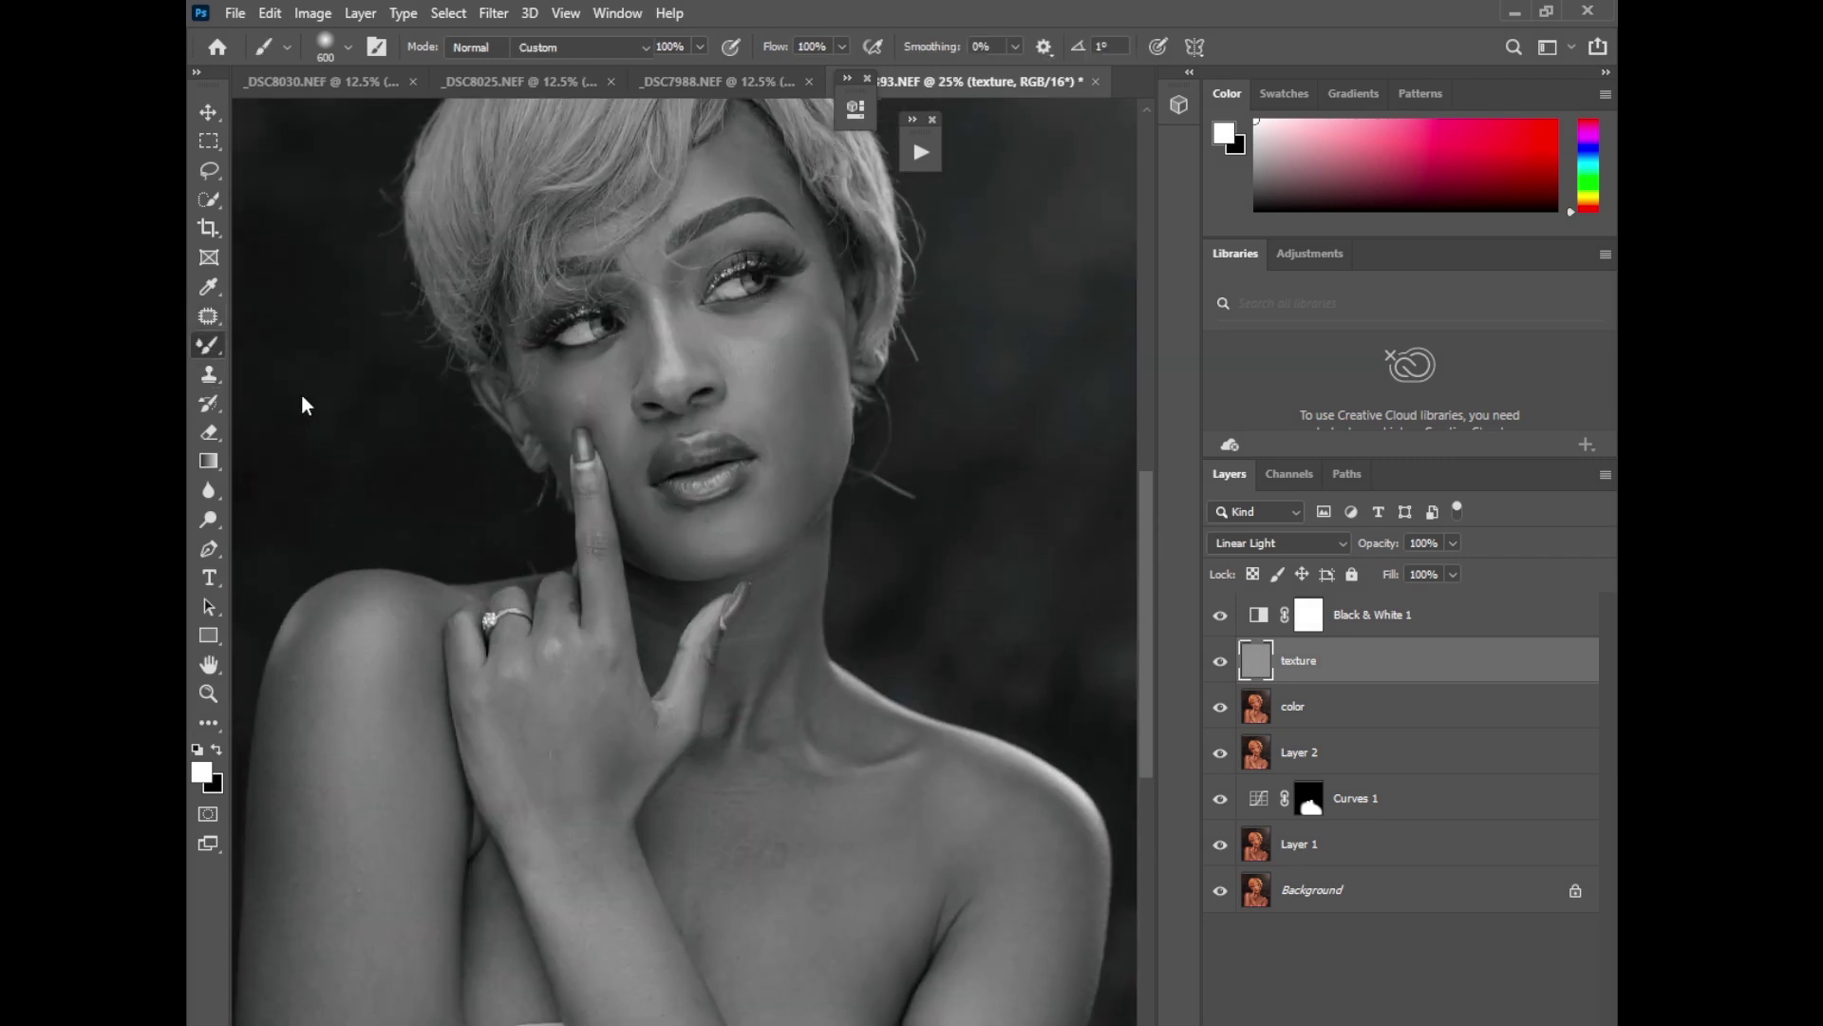
left_click(1303, 711)
scroll(818, 586, "up", 1)
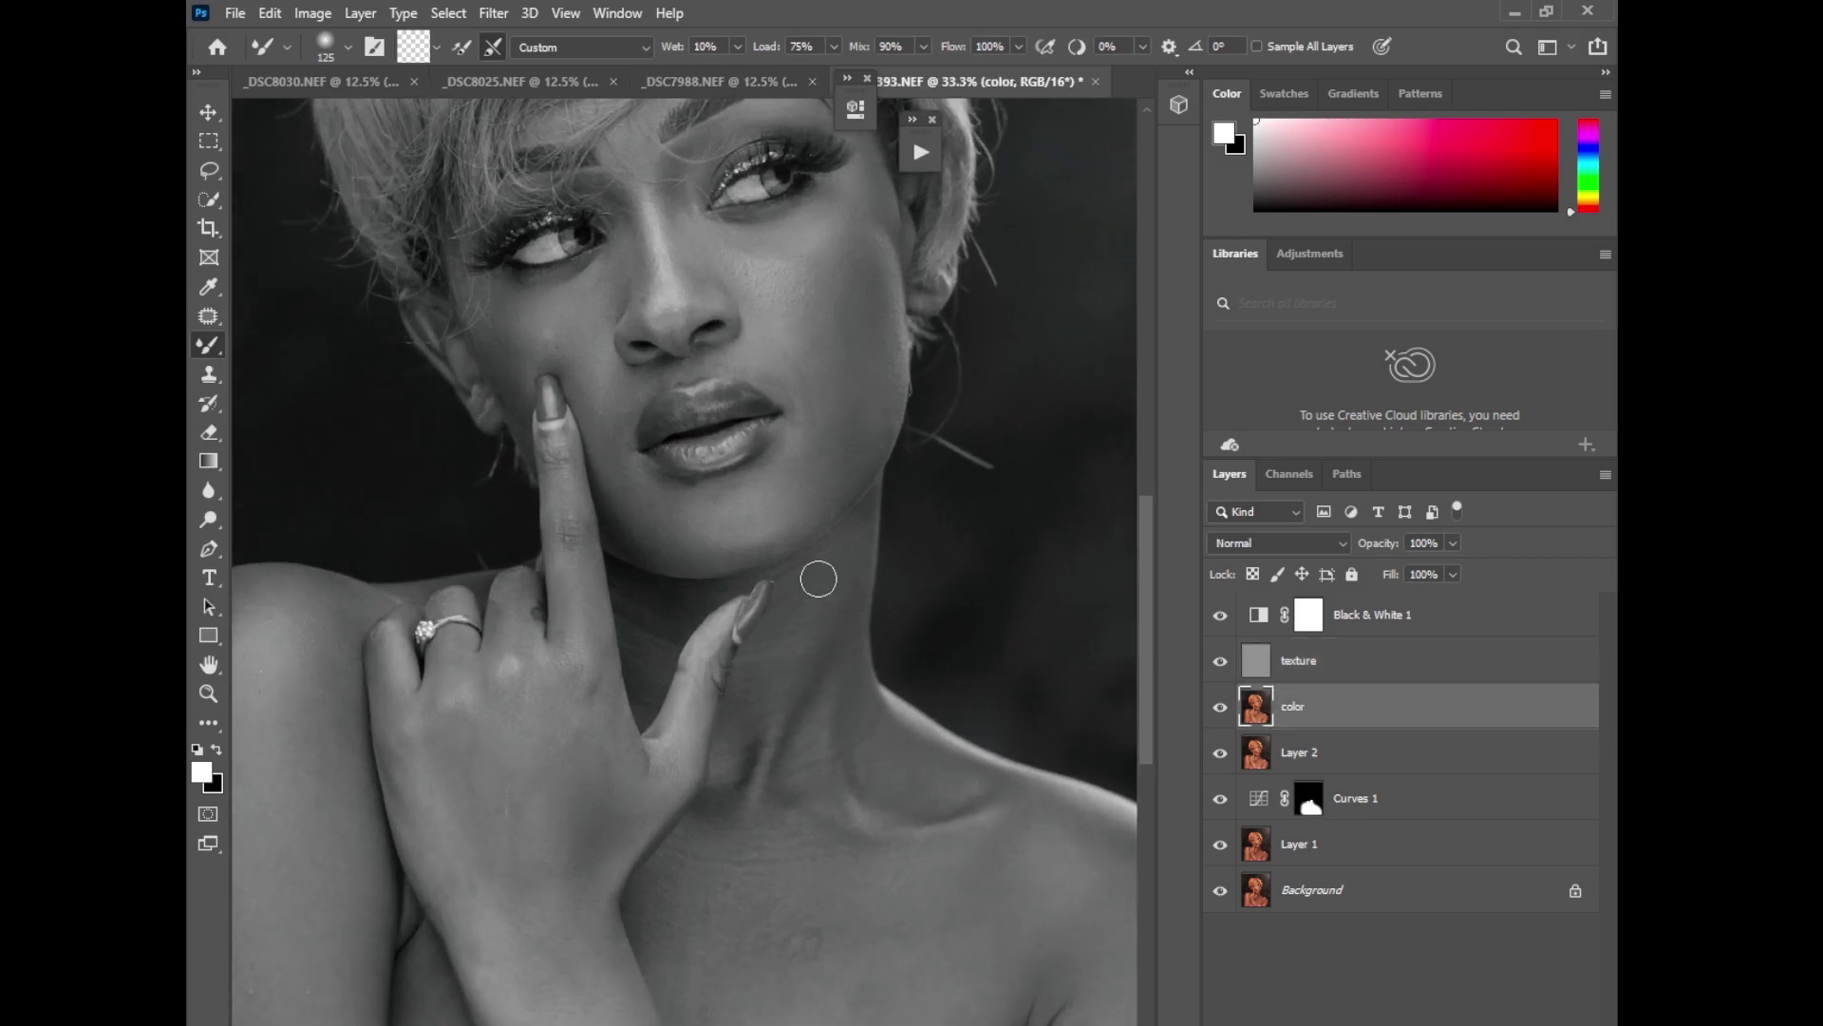
scroll(1044, 523, "up", 3)
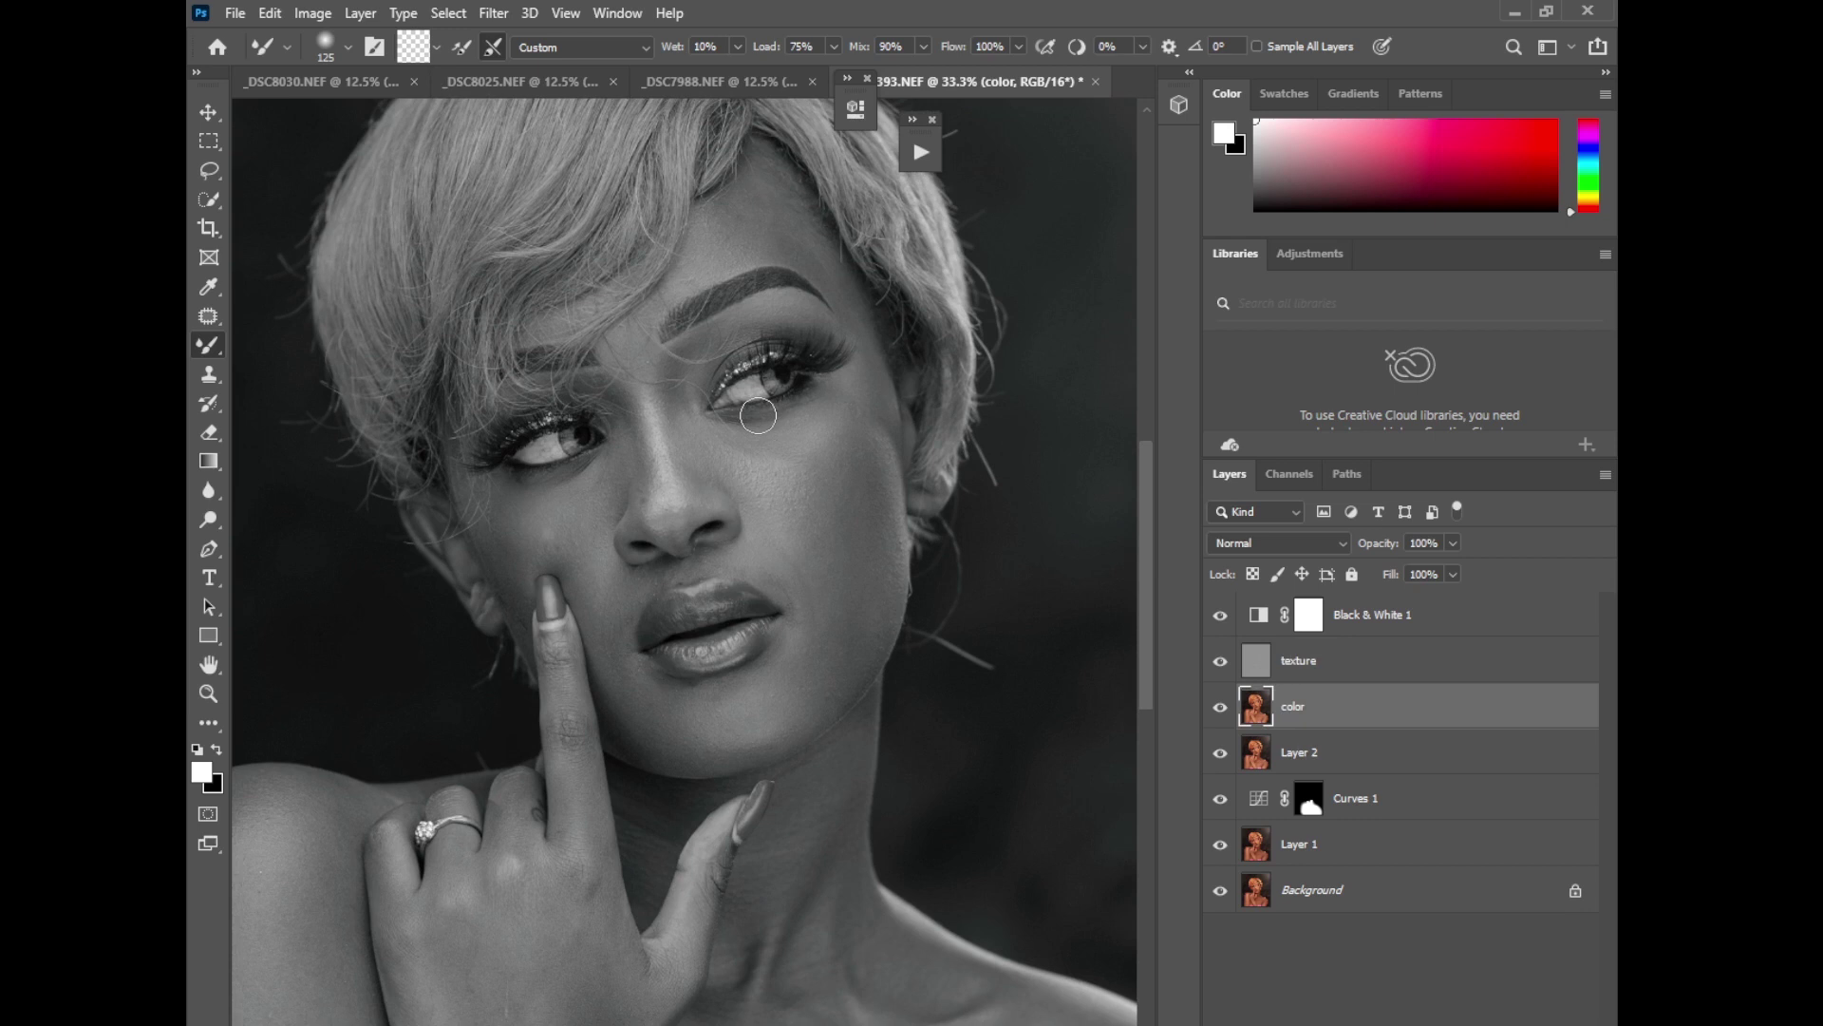
Step: Blend the facial skin with brush sizes between 150 and 200, then hide Black & White 1
key("bracketright")
key("bracketright")
key("bracketleft")
key("bracketleft")
key("bracketright")
key("bracketleft")
key("bracketleft")
key("bracketright")
key("bracketleft")
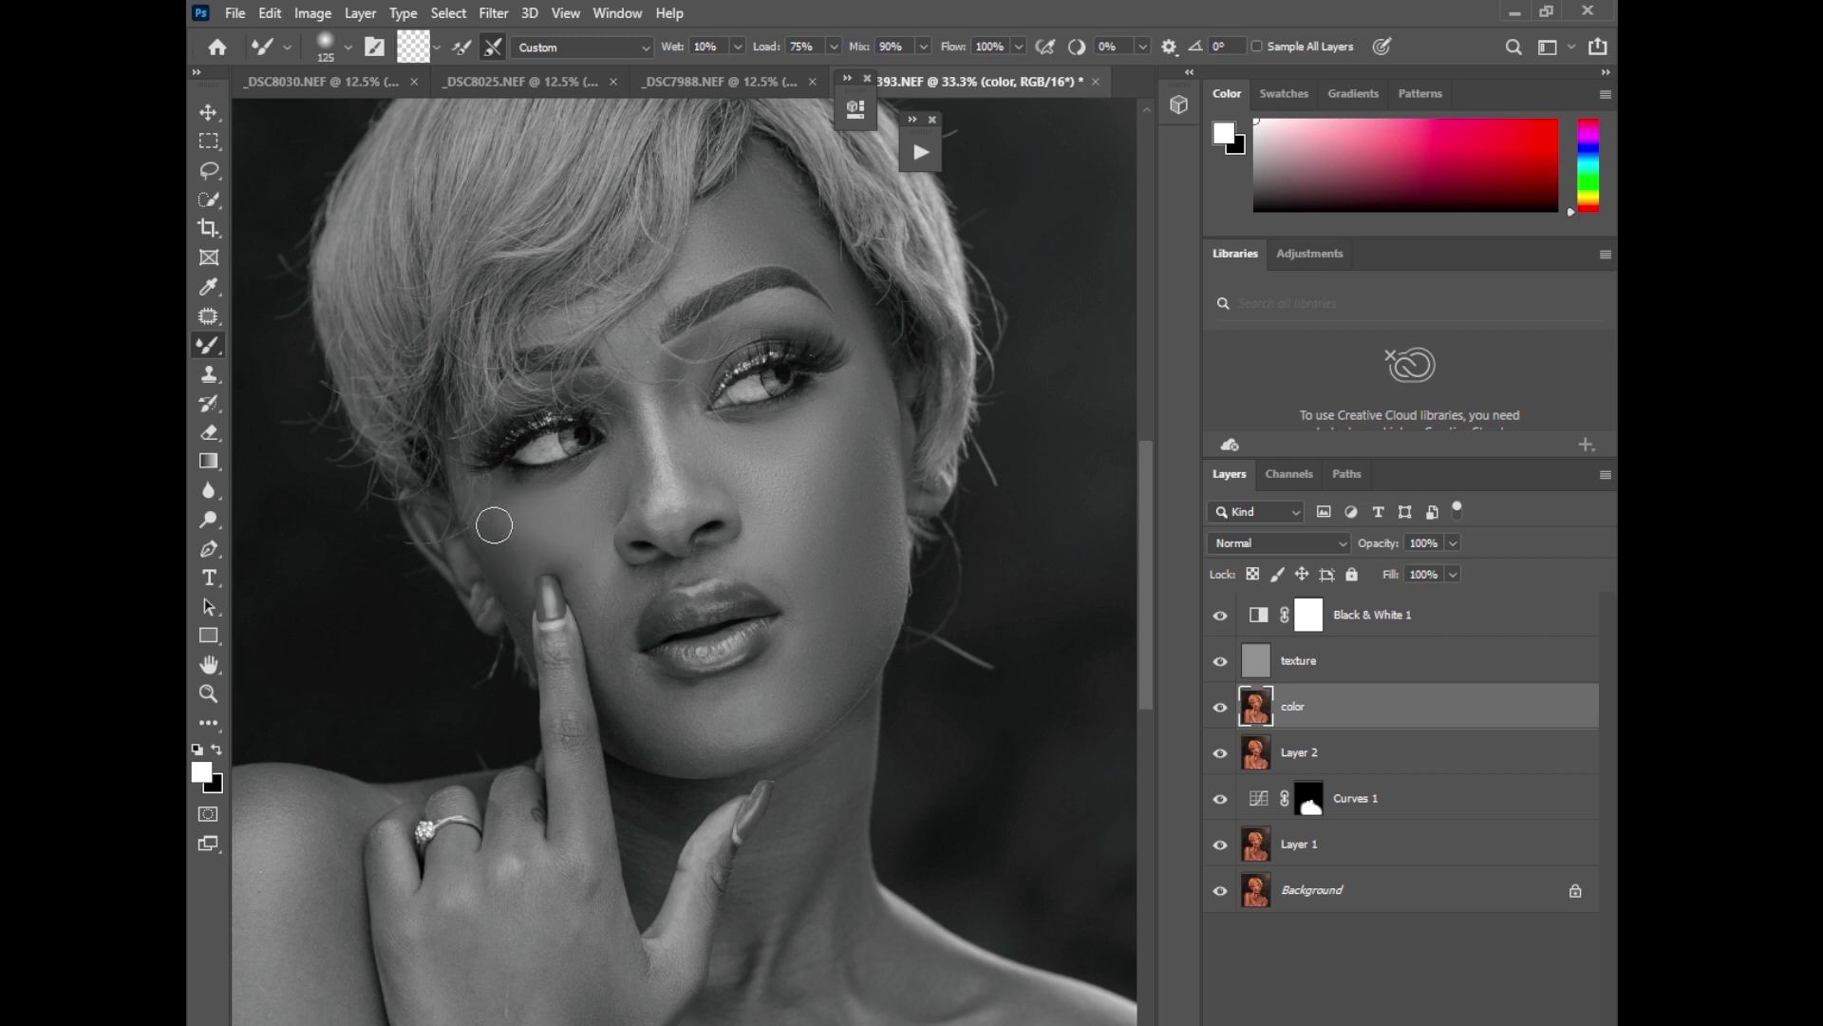
left_click(1220, 616)
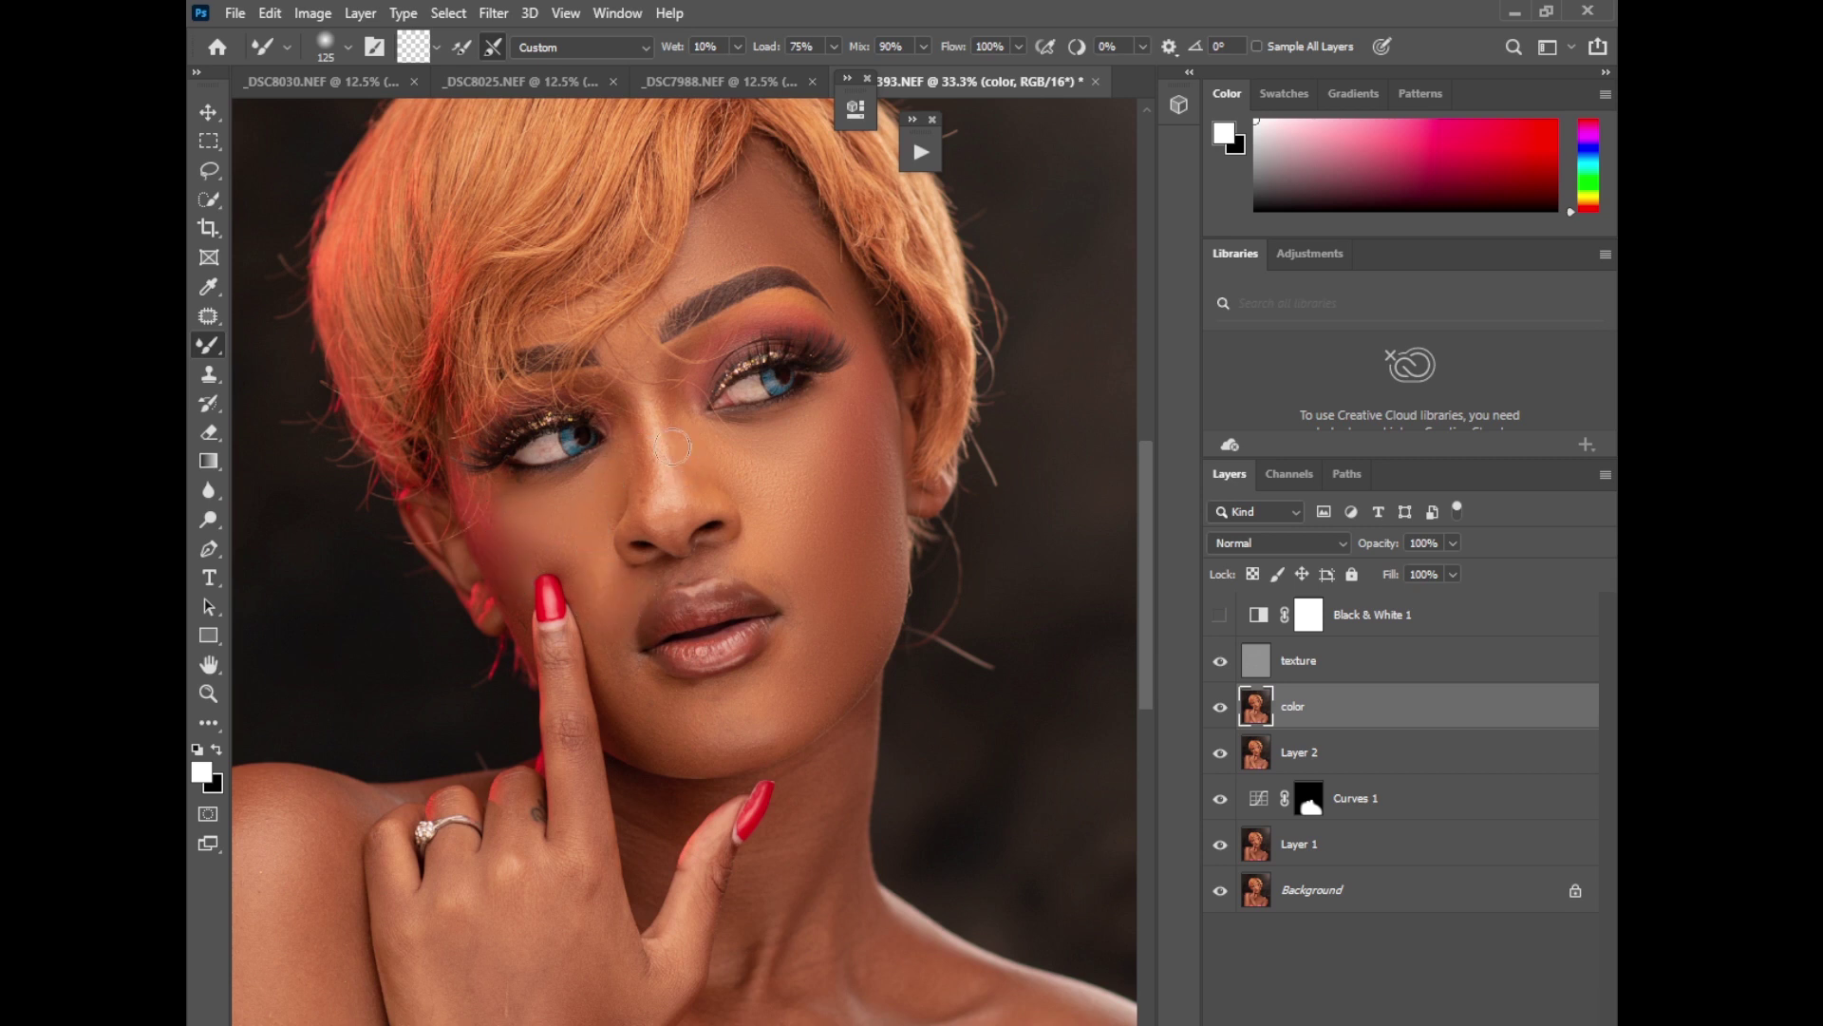
Step: Rotate the canvas view to -57° and return to the Mixer Brush
key("r")
left_click_drag(584, 267, 511, 486)
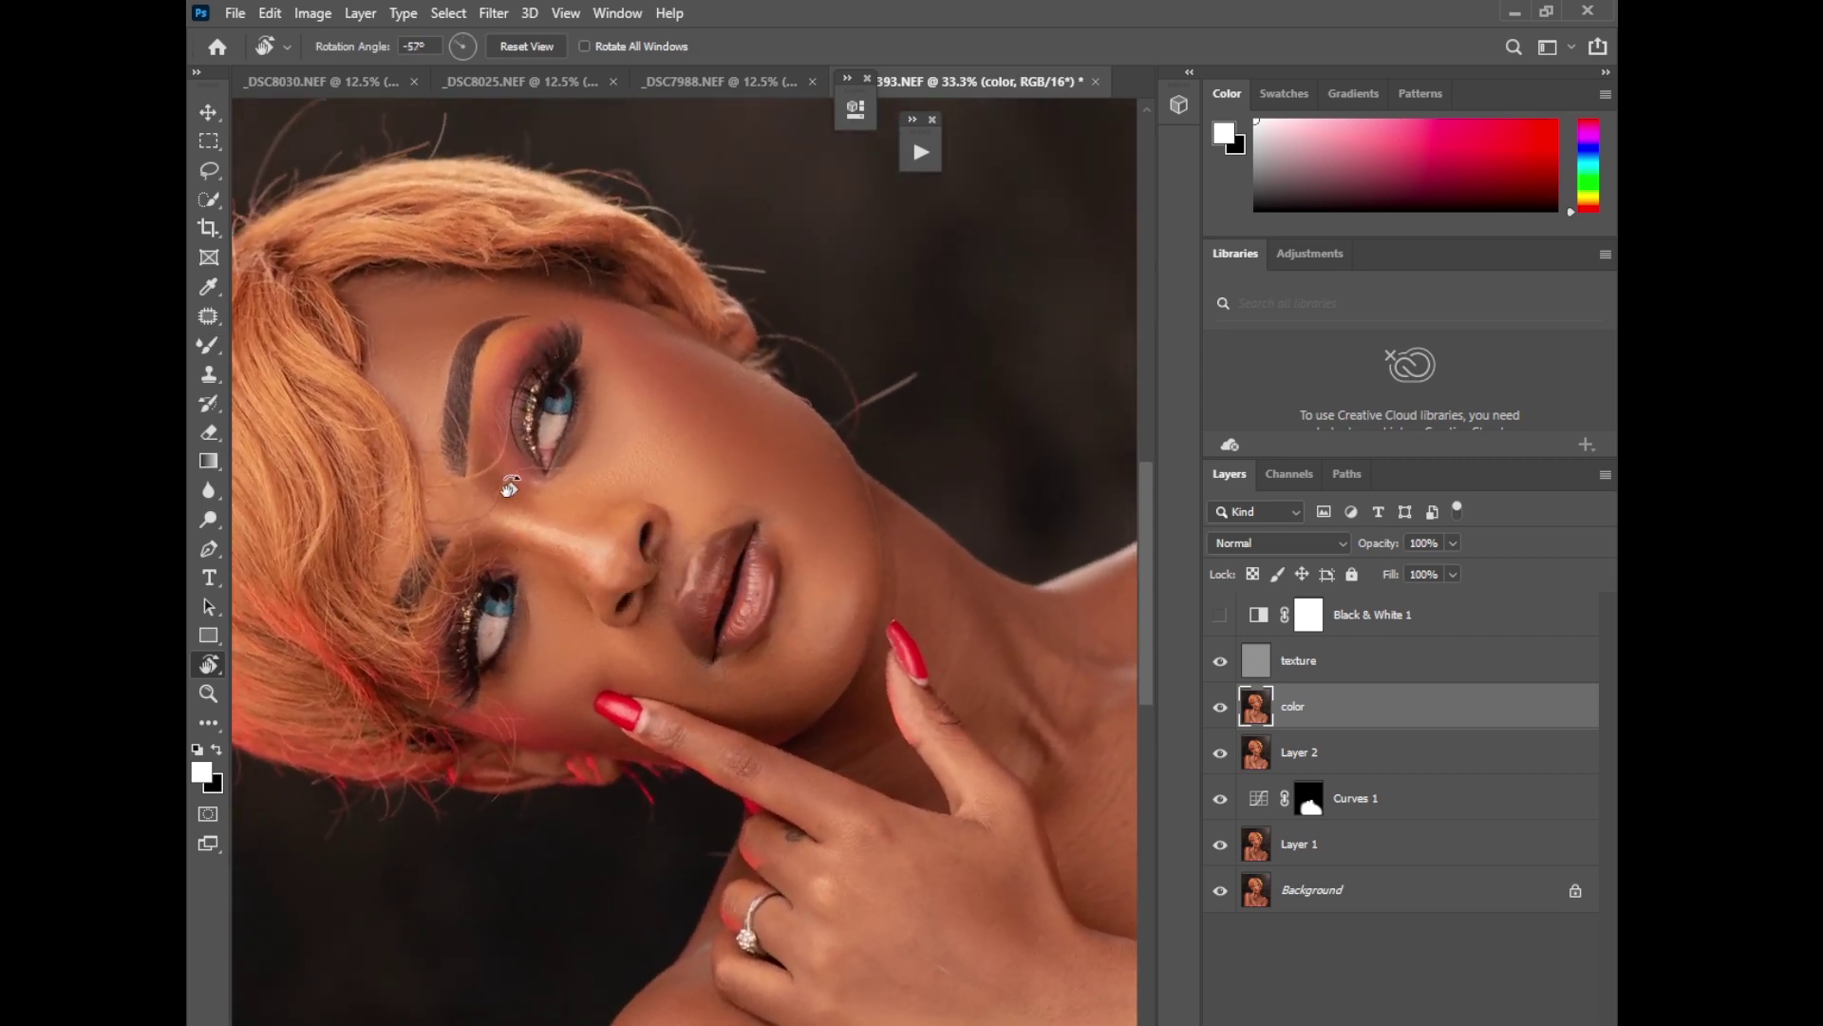
scroll(510, 487, "up", 1)
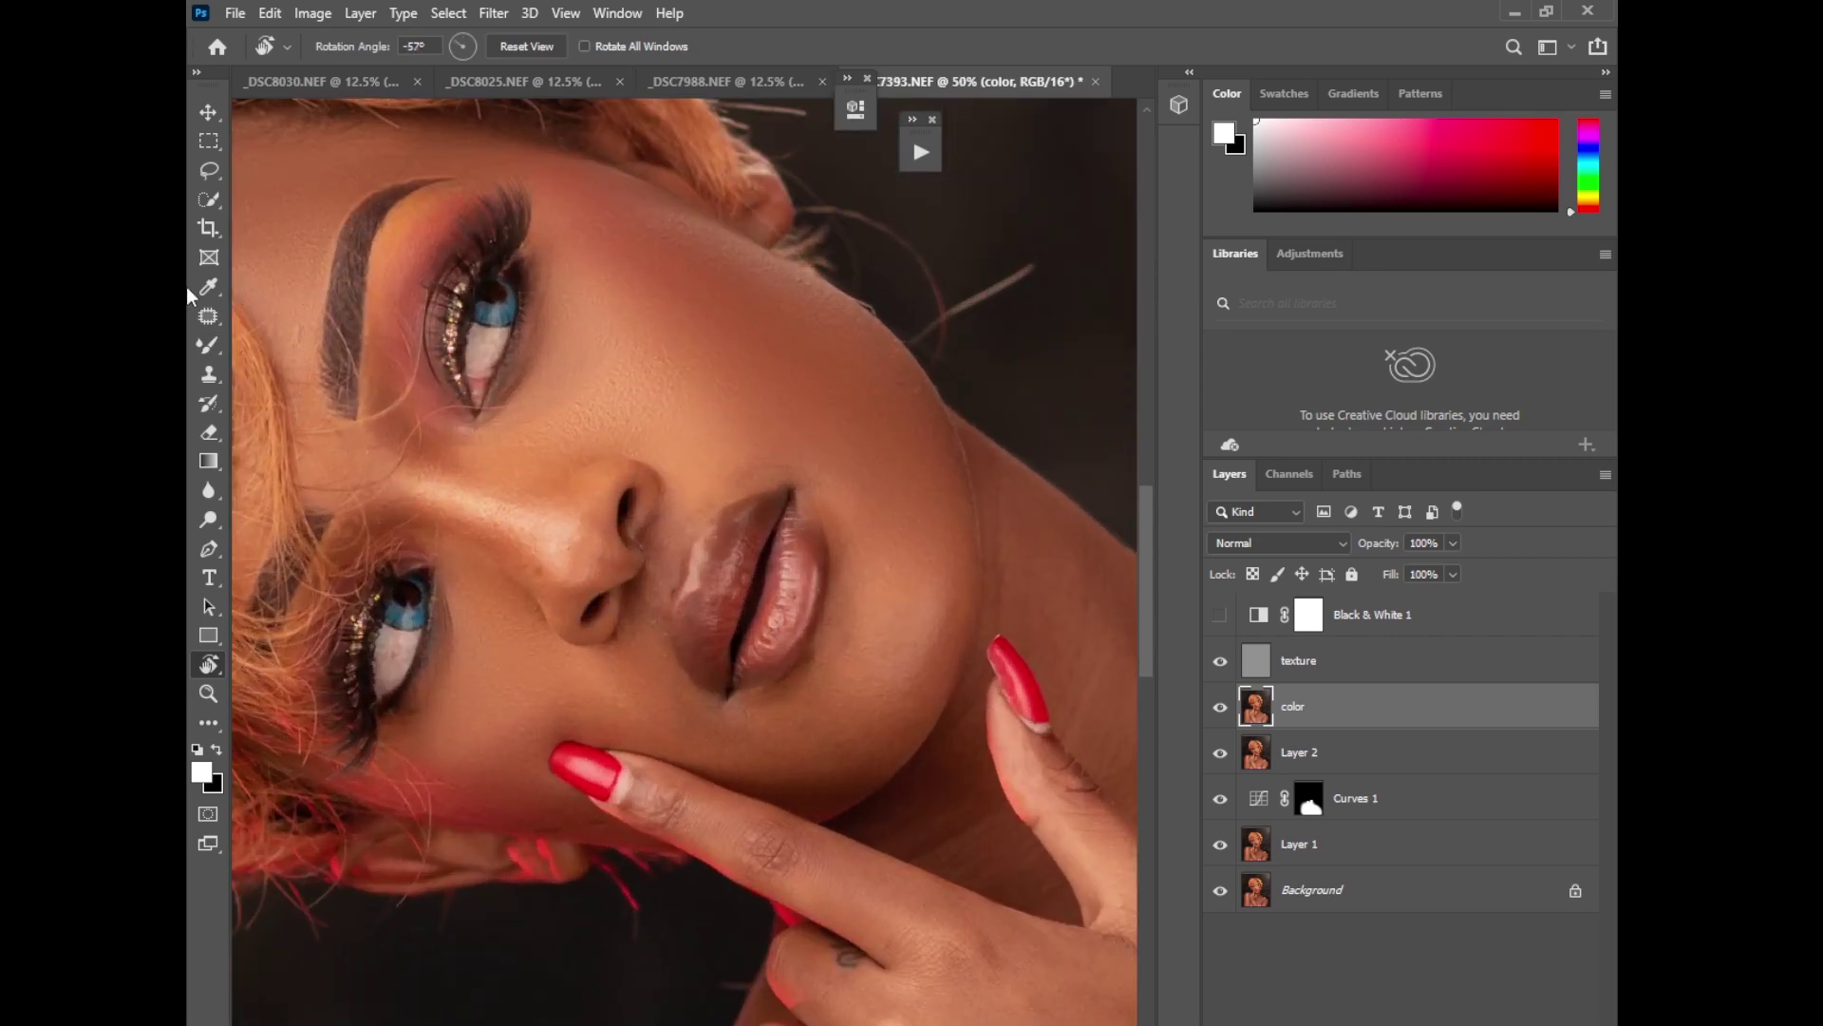
left_click(211, 346)
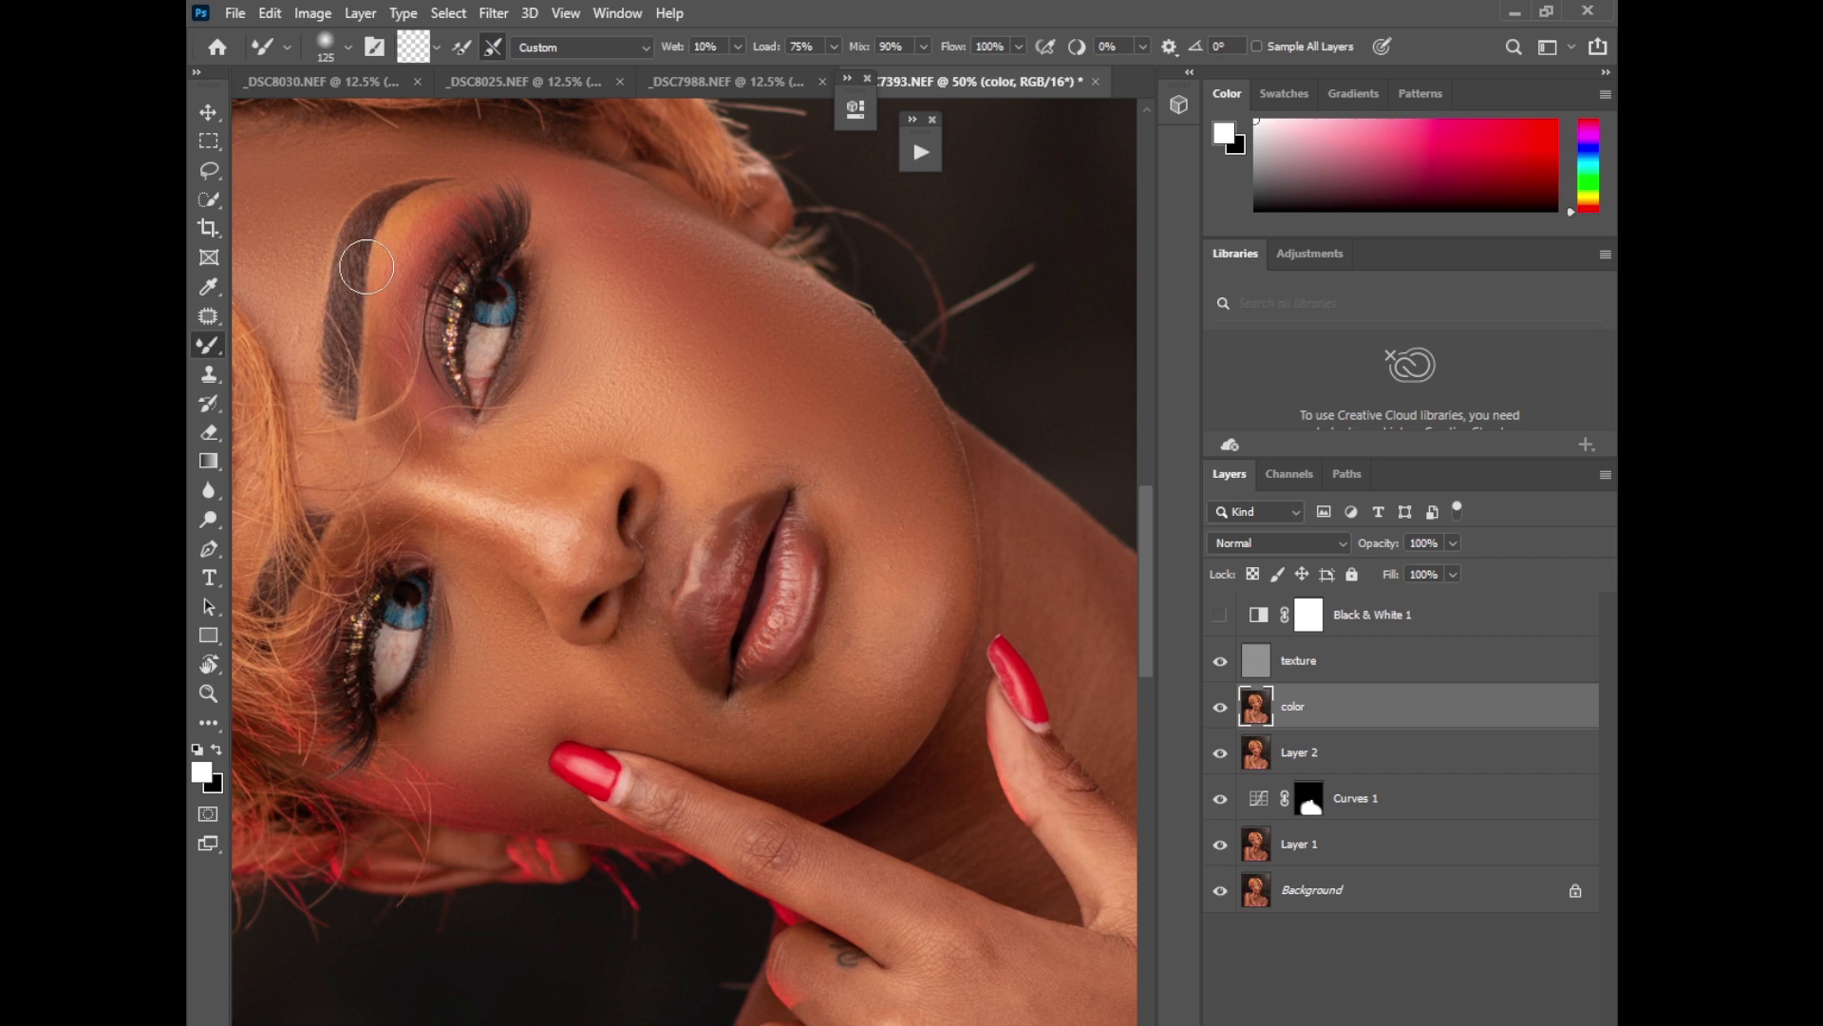
Step: Blend the skin on the cheeks, beside the nose and over the nose bridge at brush sizes 90 to 100
key("bracketleft")
key("bracketright")
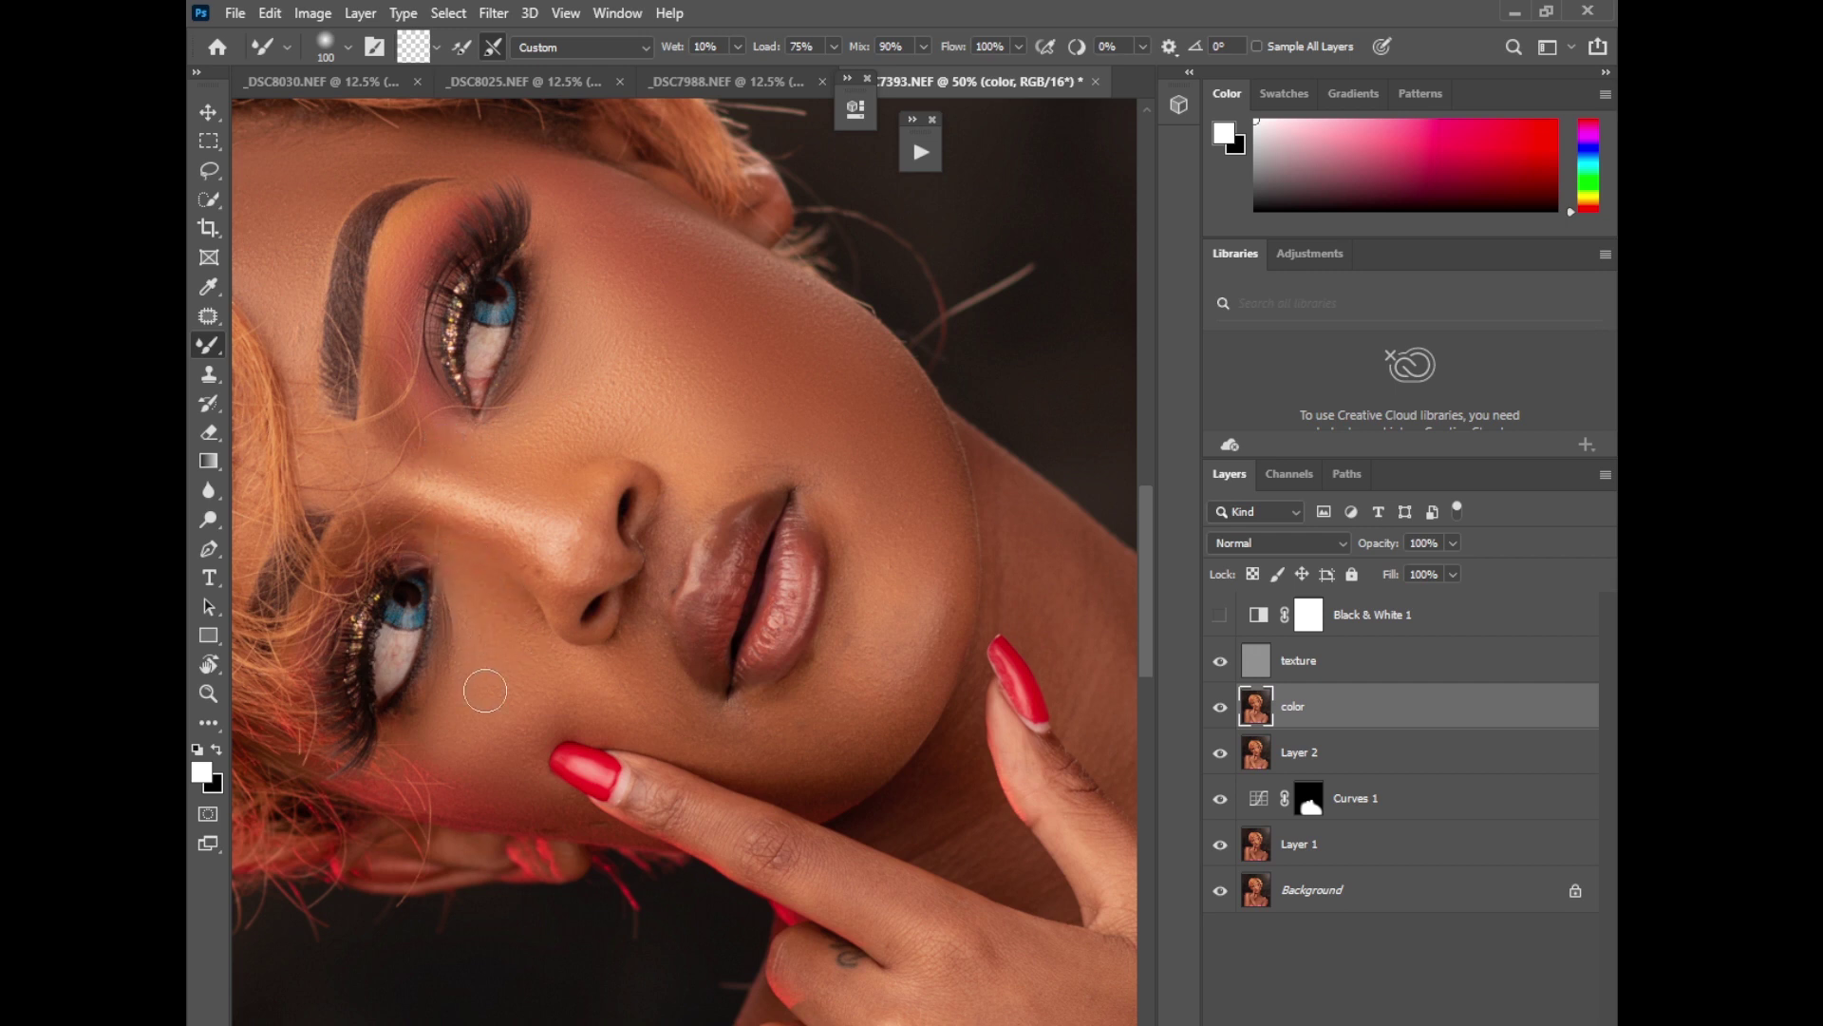
key("bracketright")
key("bracketleft")
key("bracketleft")
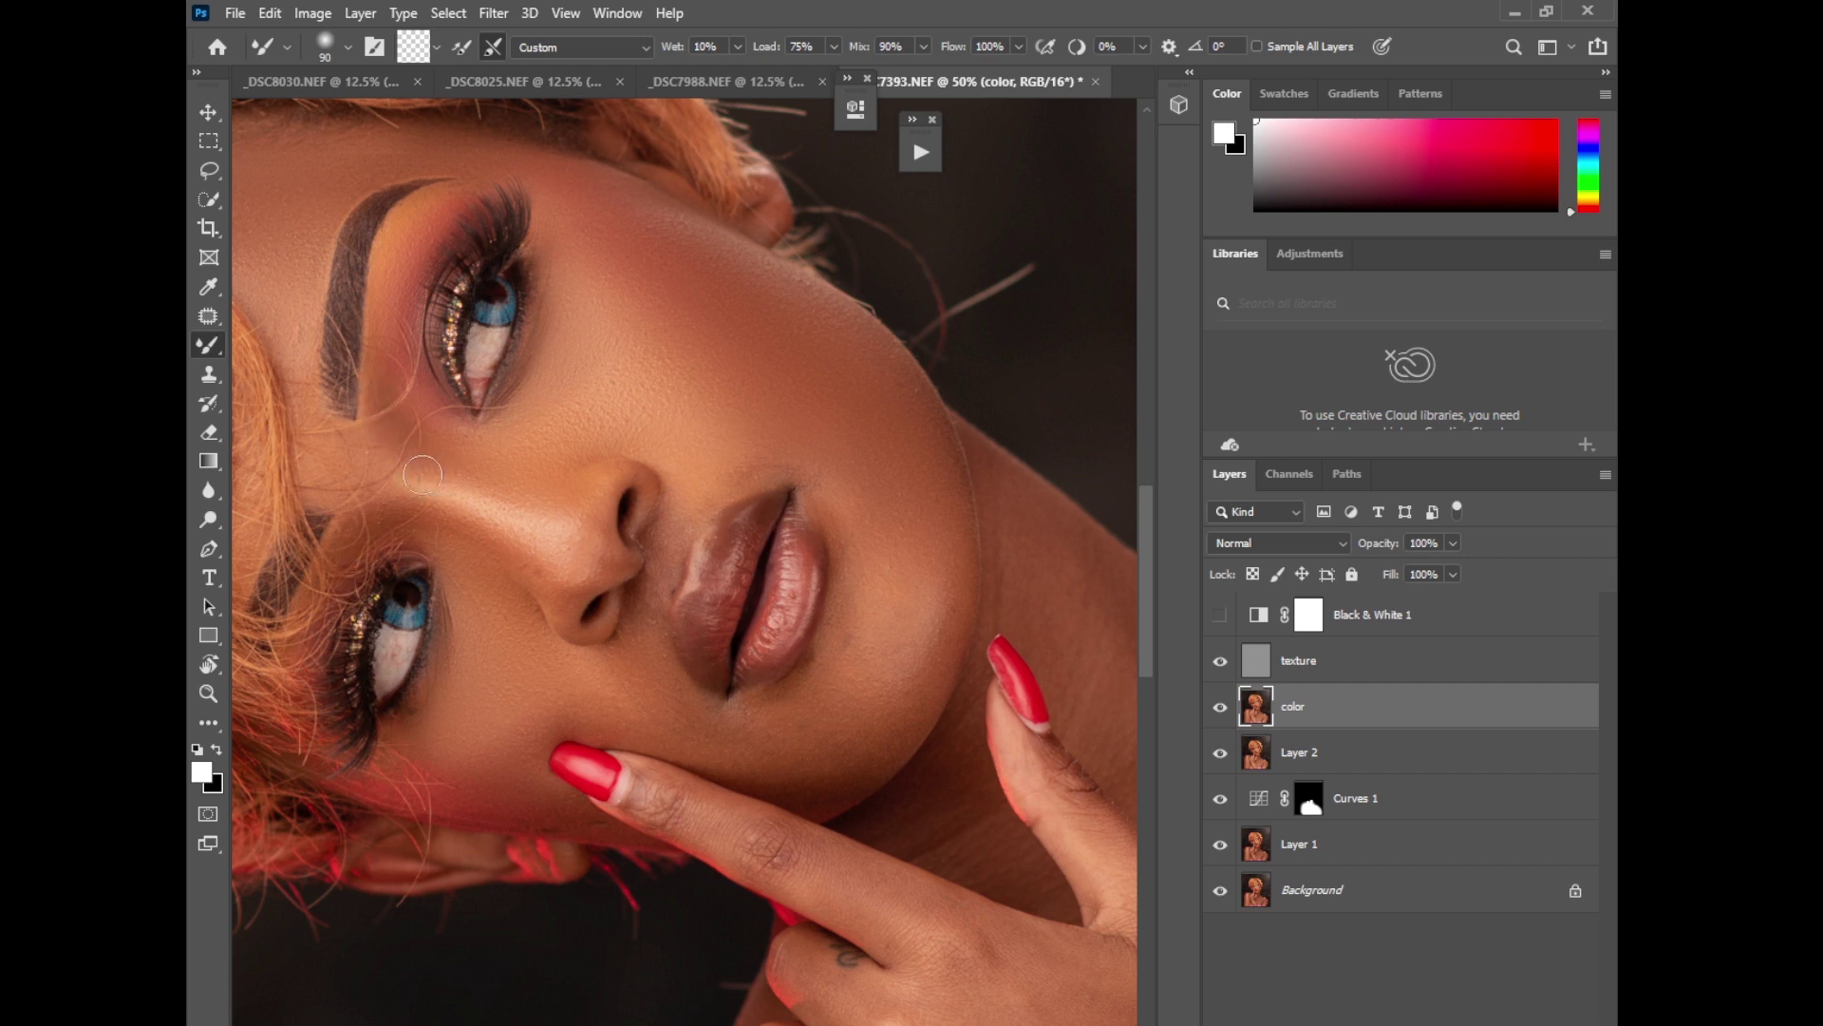
key("bracketright")
key("bracketright")
key("bracketright")
key("bracketright")
key("bracketleft")
key("bracketleft")
key("bracketright")
key("bracketright")
key("bracketright")
key("bracketright")
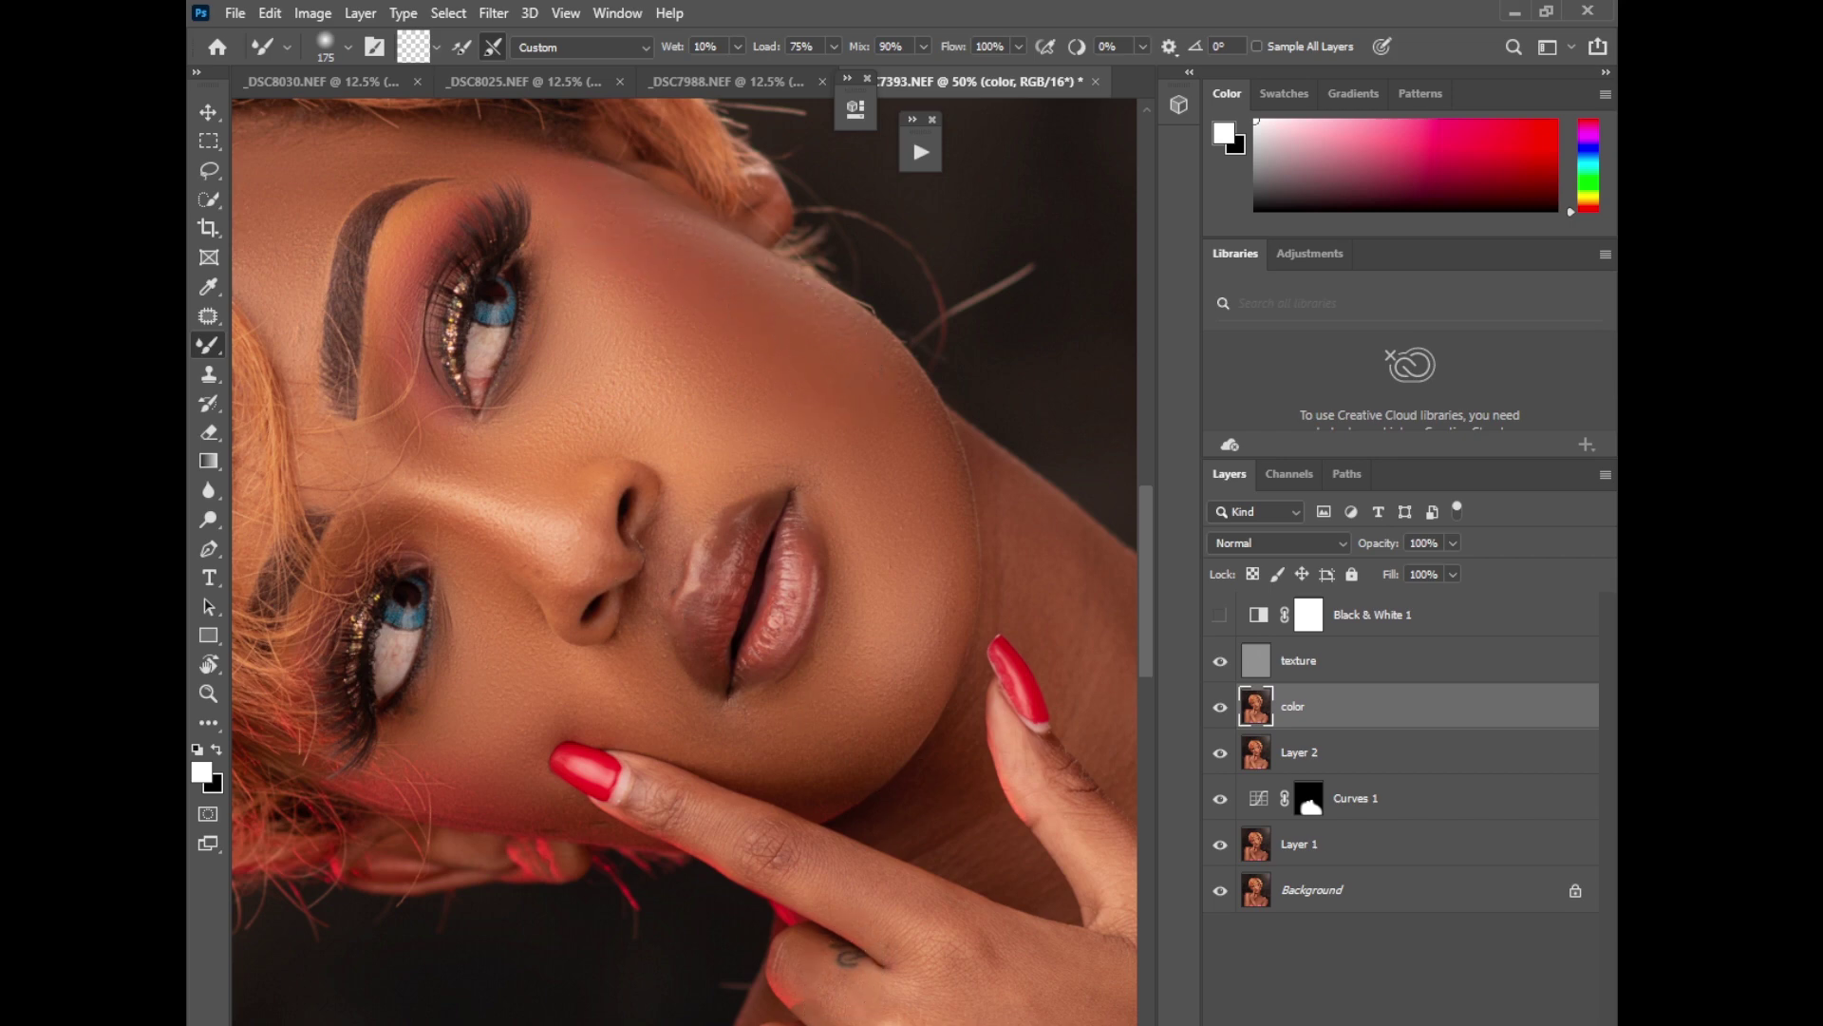
Step: Blend along the hairline with a smaller brush, then fit the whole image under a crop frame
scroll(742, 1002, "left", 5)
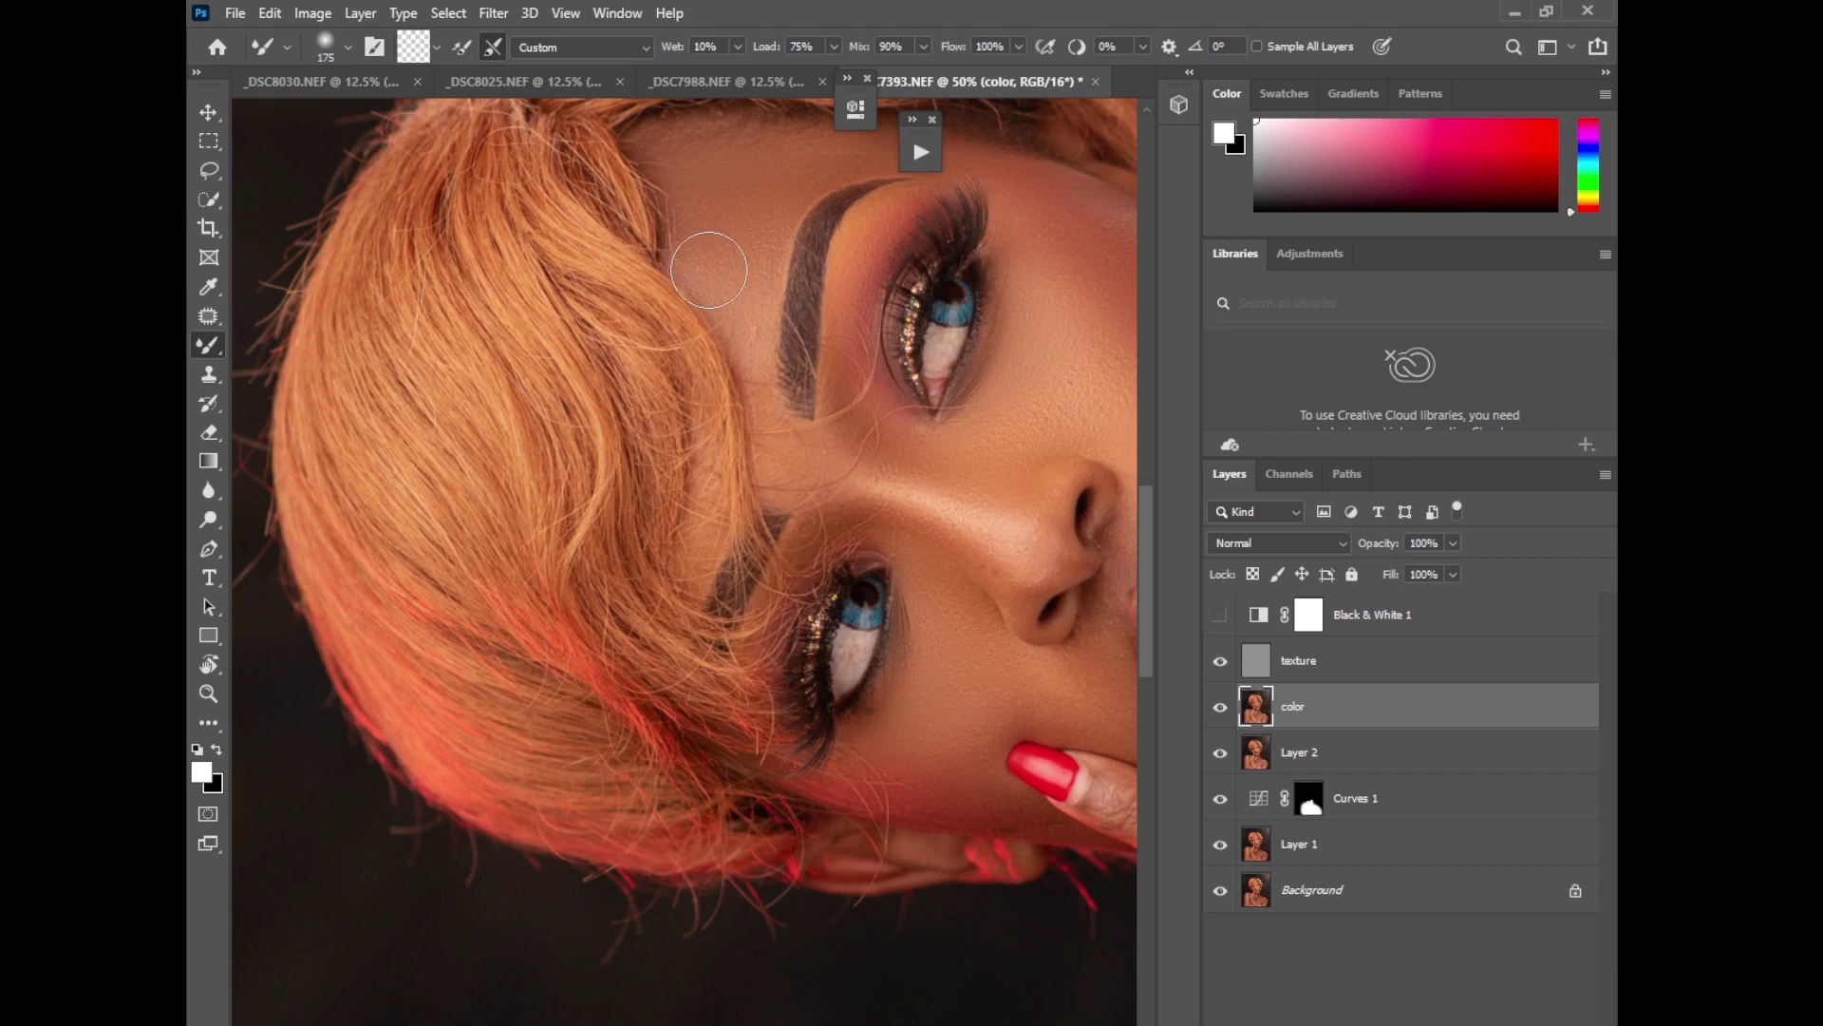
key("bracketleft")
key("bracketleft")
key("bracketleft")
left_click_drag(1145, 521, 1145, 480)
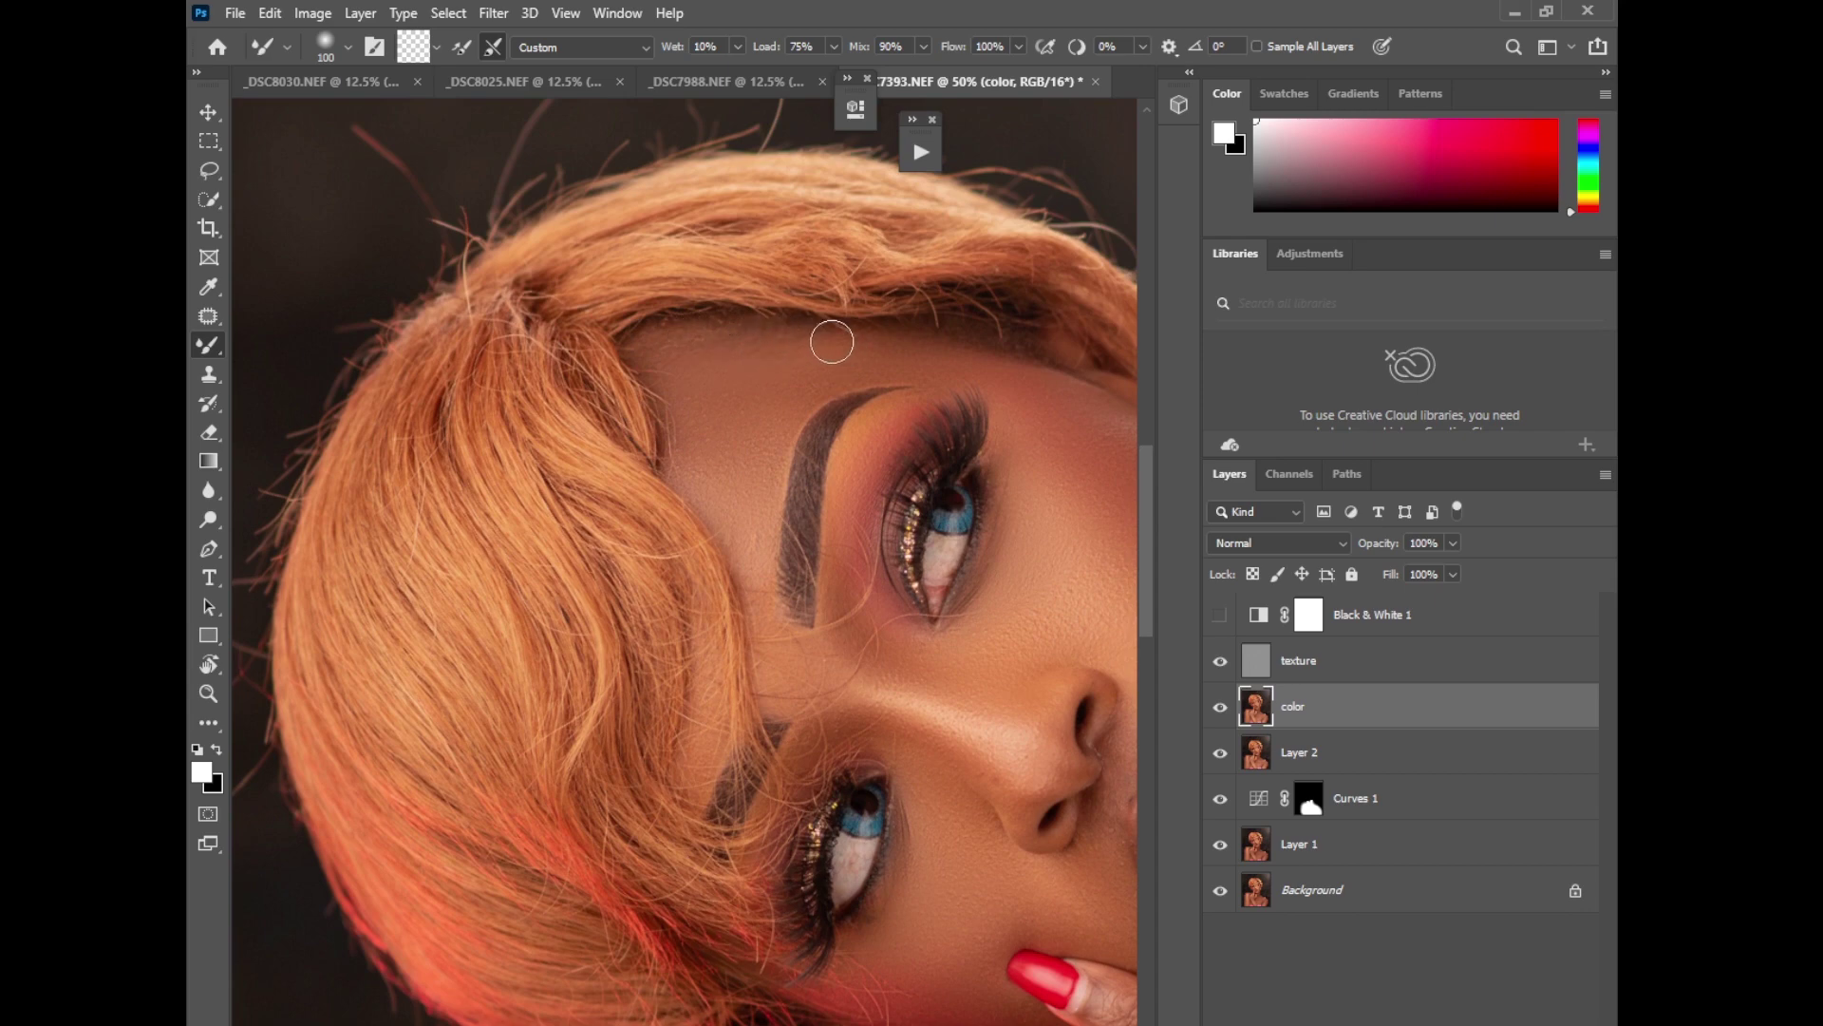
left_click(209, 228)
key("ctrl+0")
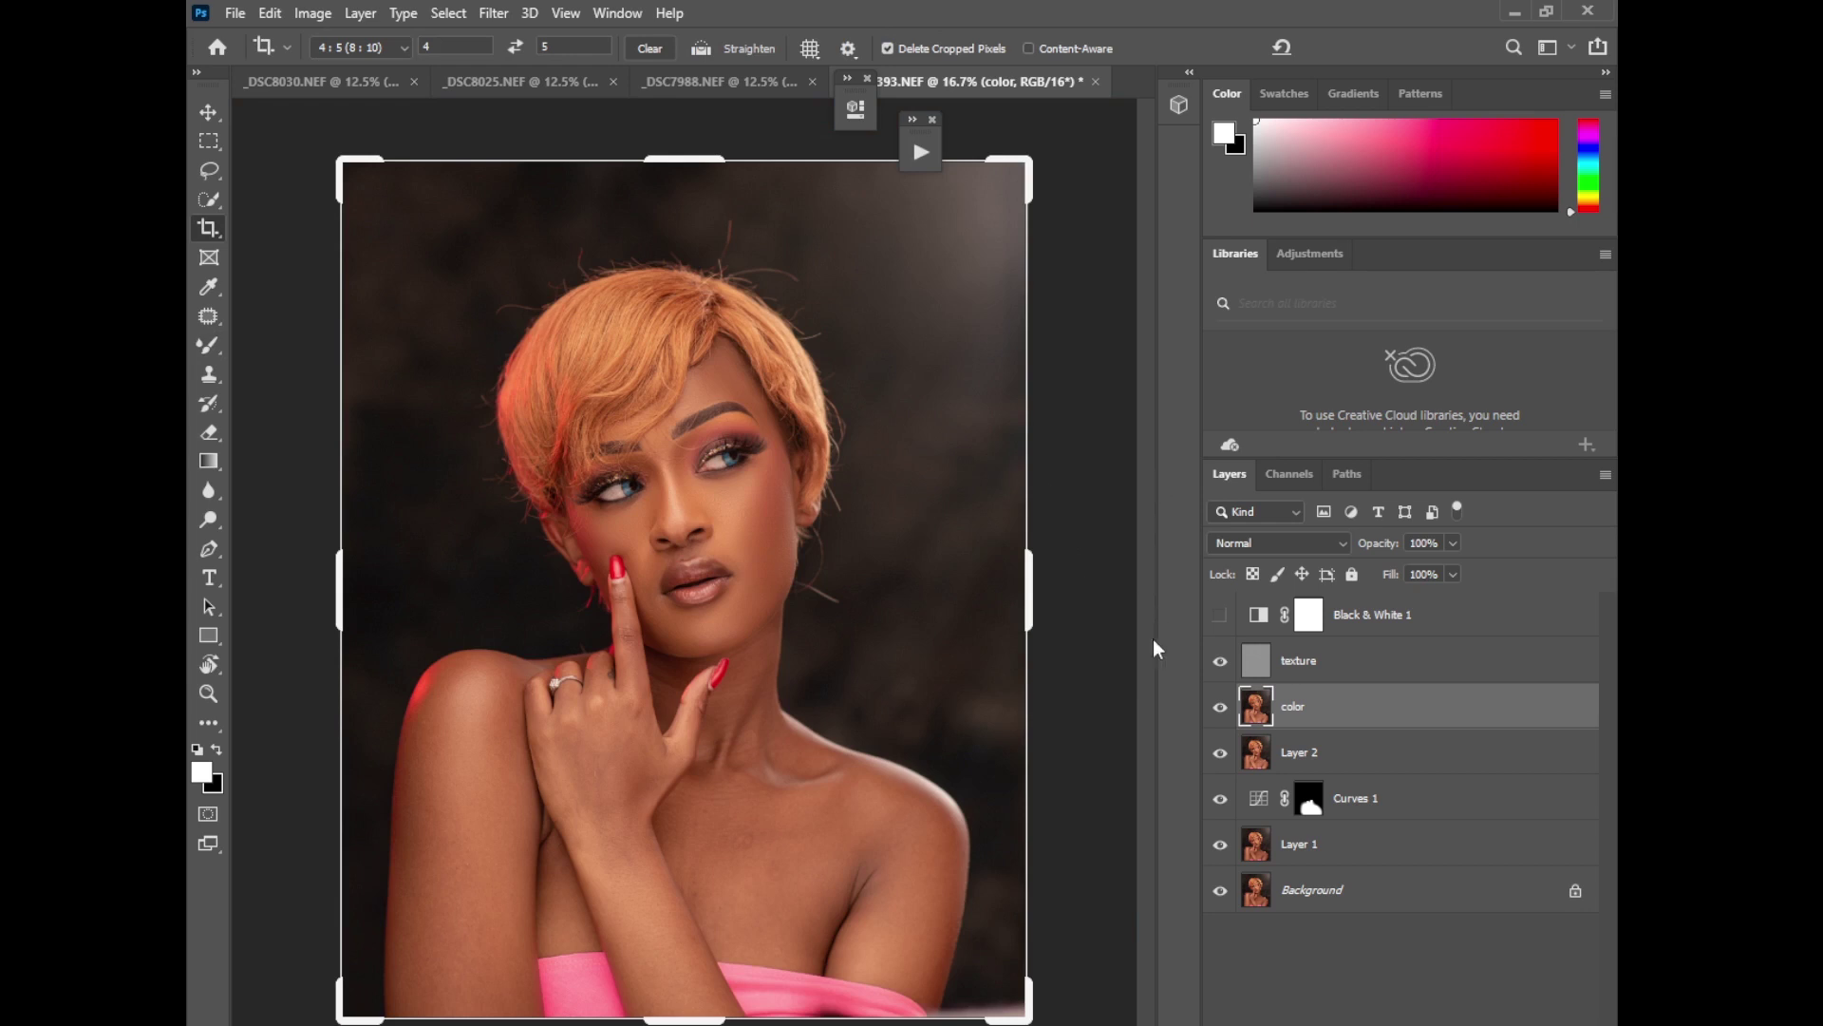
Step: Zoom to 33.3% and blend the neck and chest skin with the Mixer Brush
key("ctrl+plus")
key("ctrl+plus")
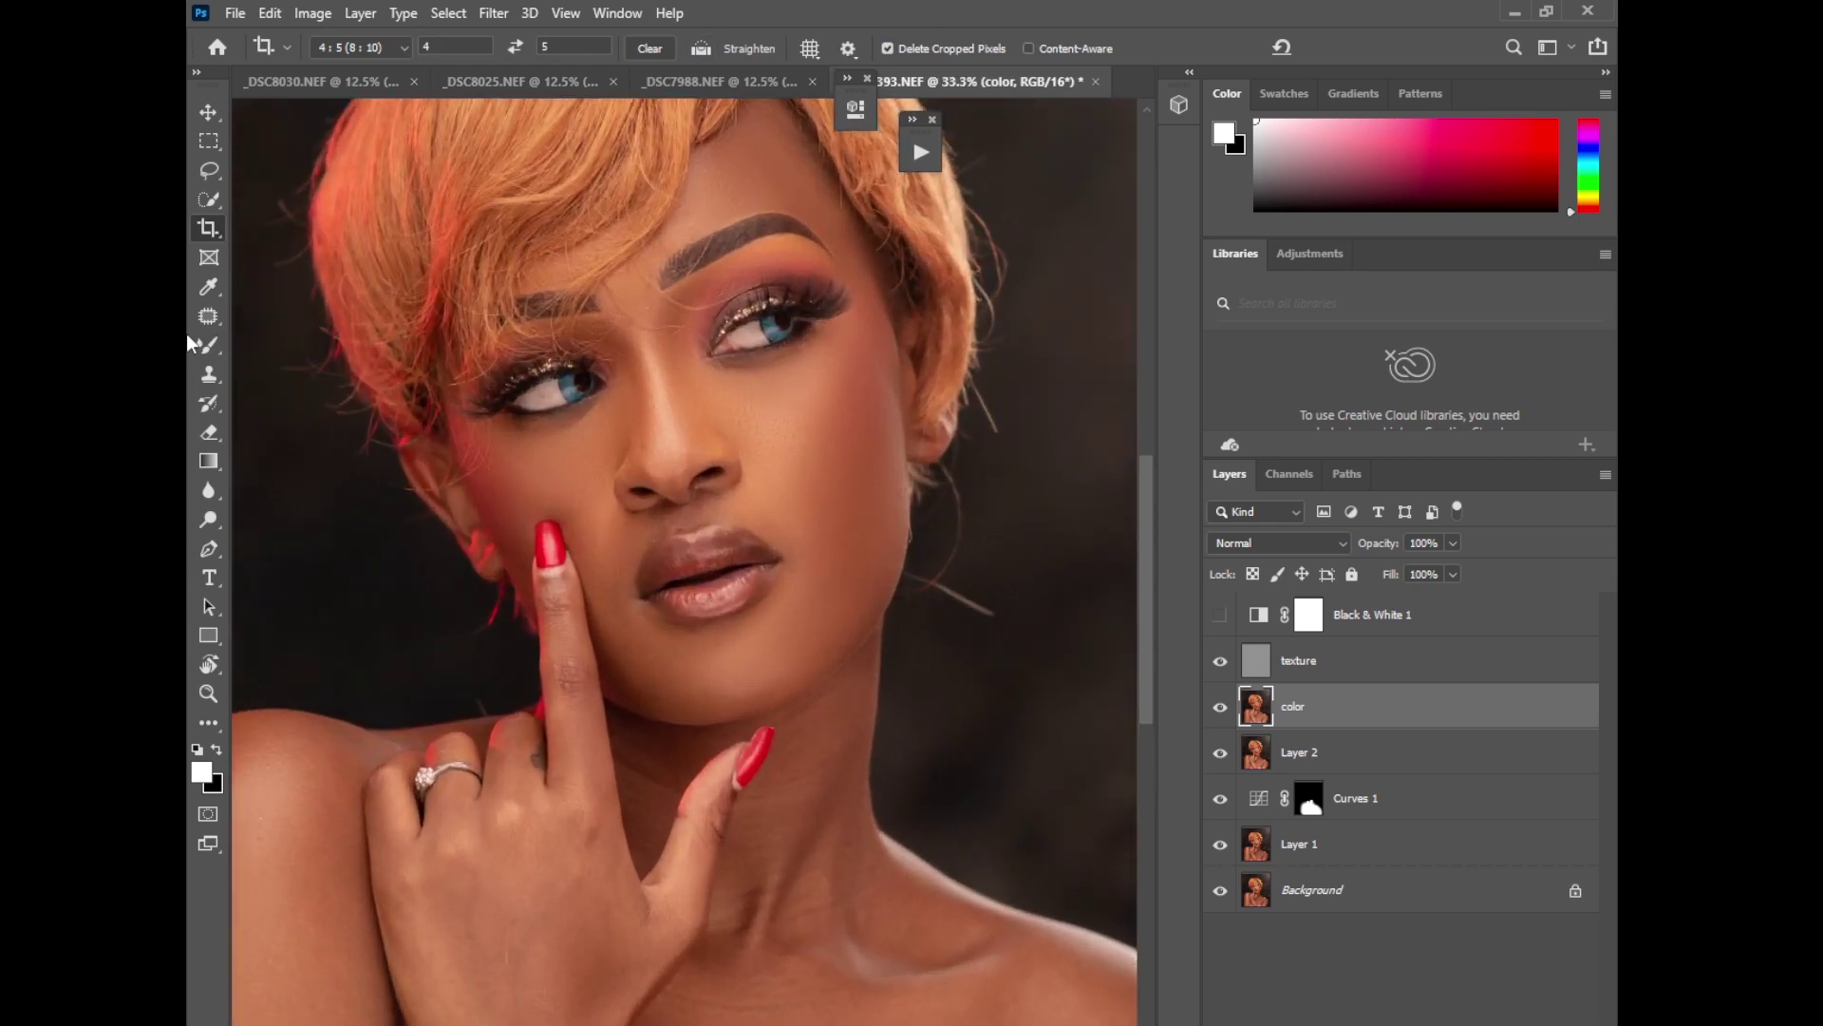
left_click(207, 344)
left_click_drag(1141, 635, 1136, 731)
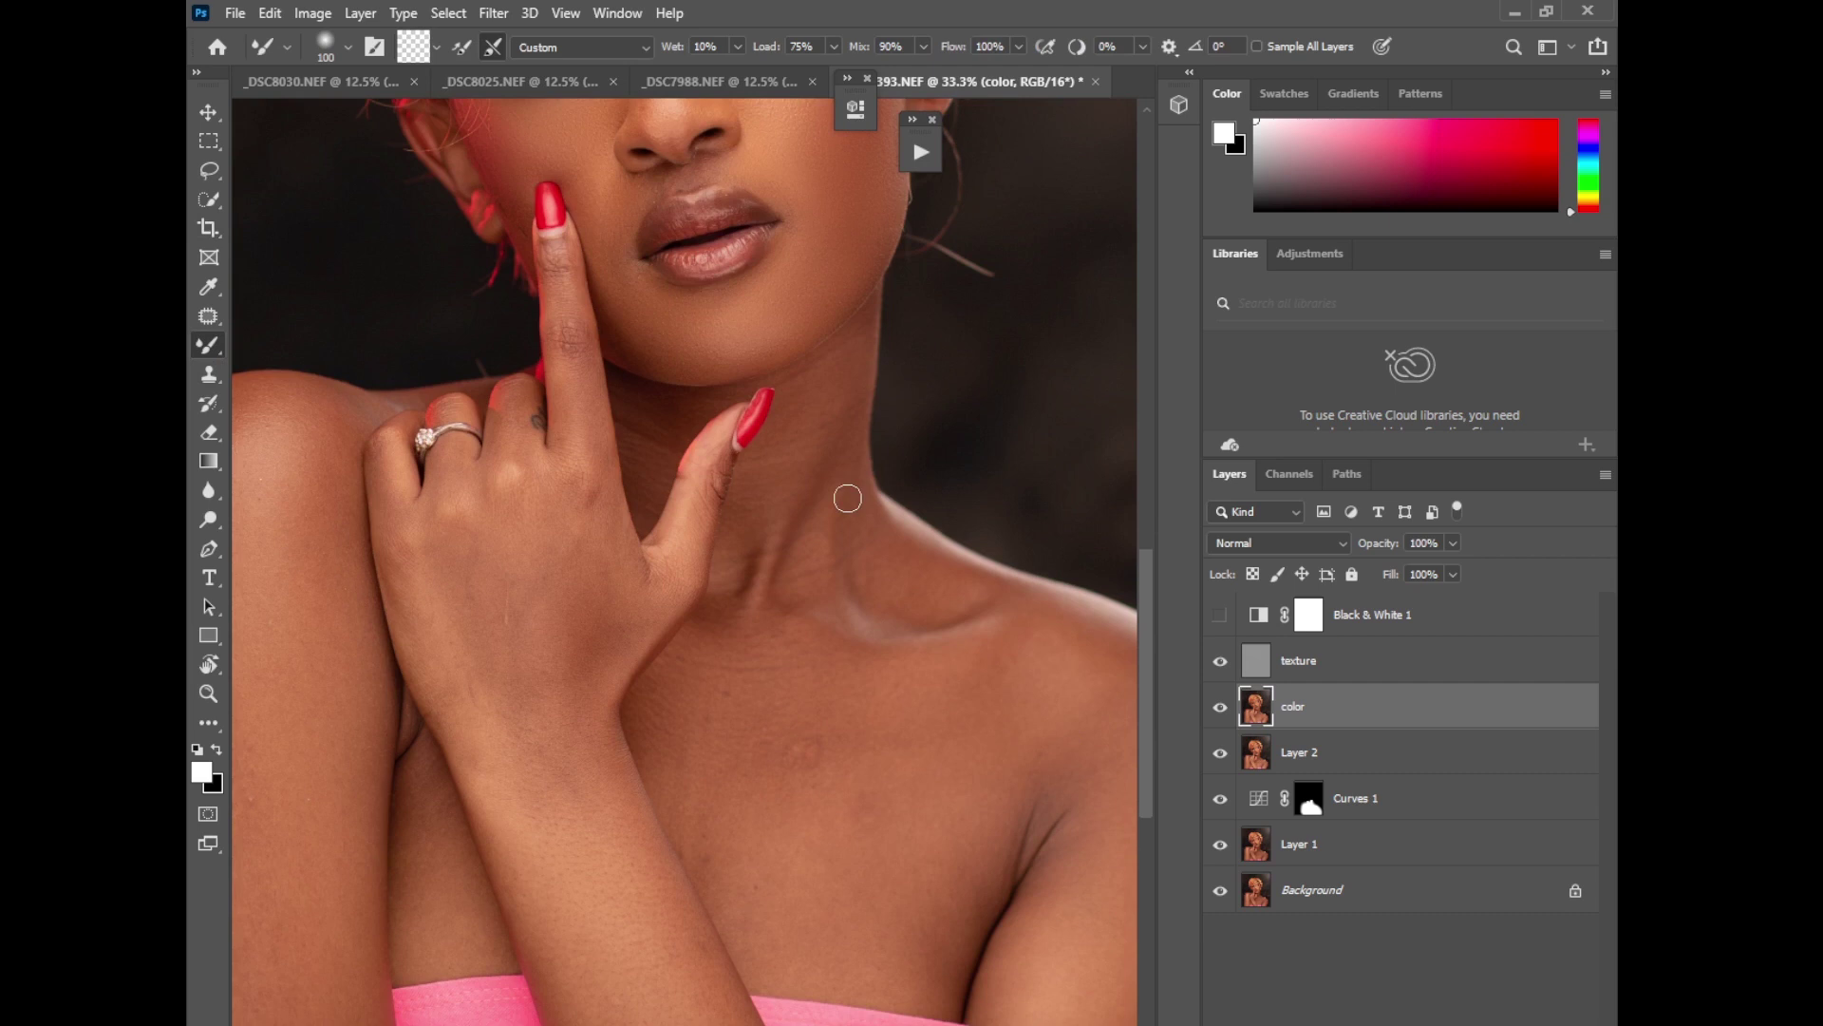
key("bracketright")
key("bracketright")
key("bracketright")
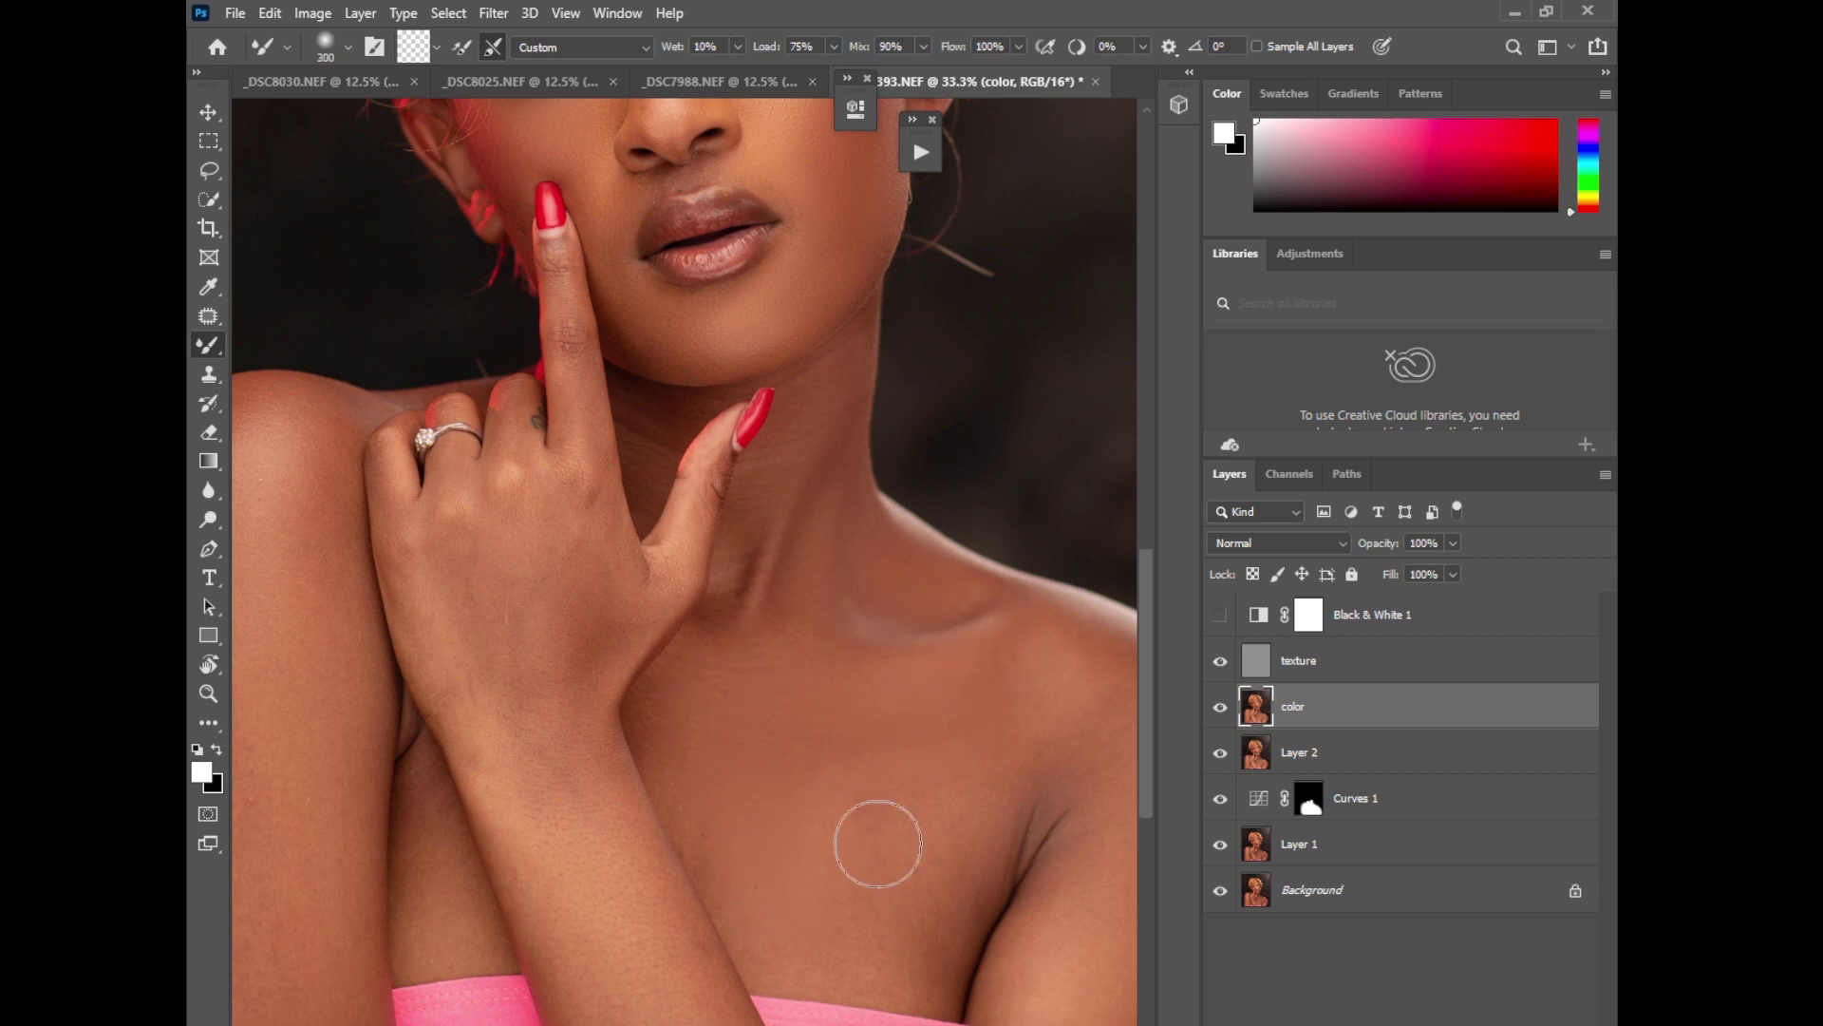
key("bracketright")
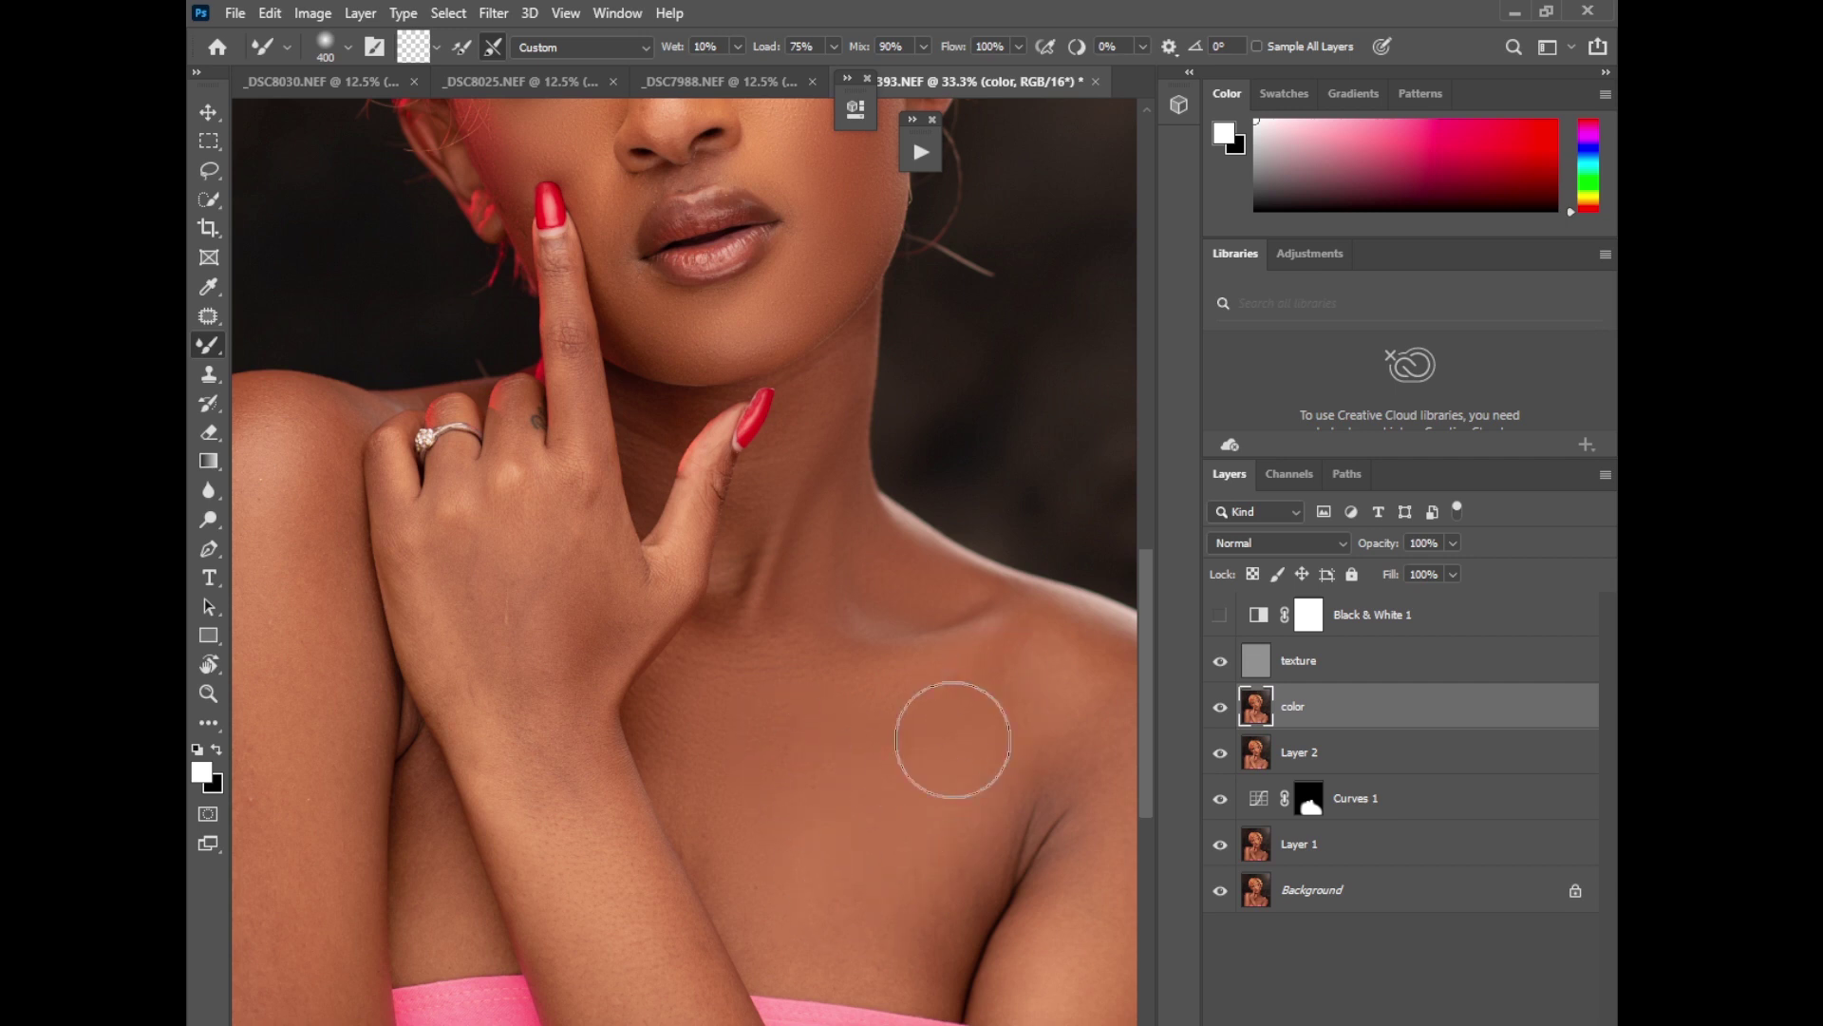
key("bracketleft")
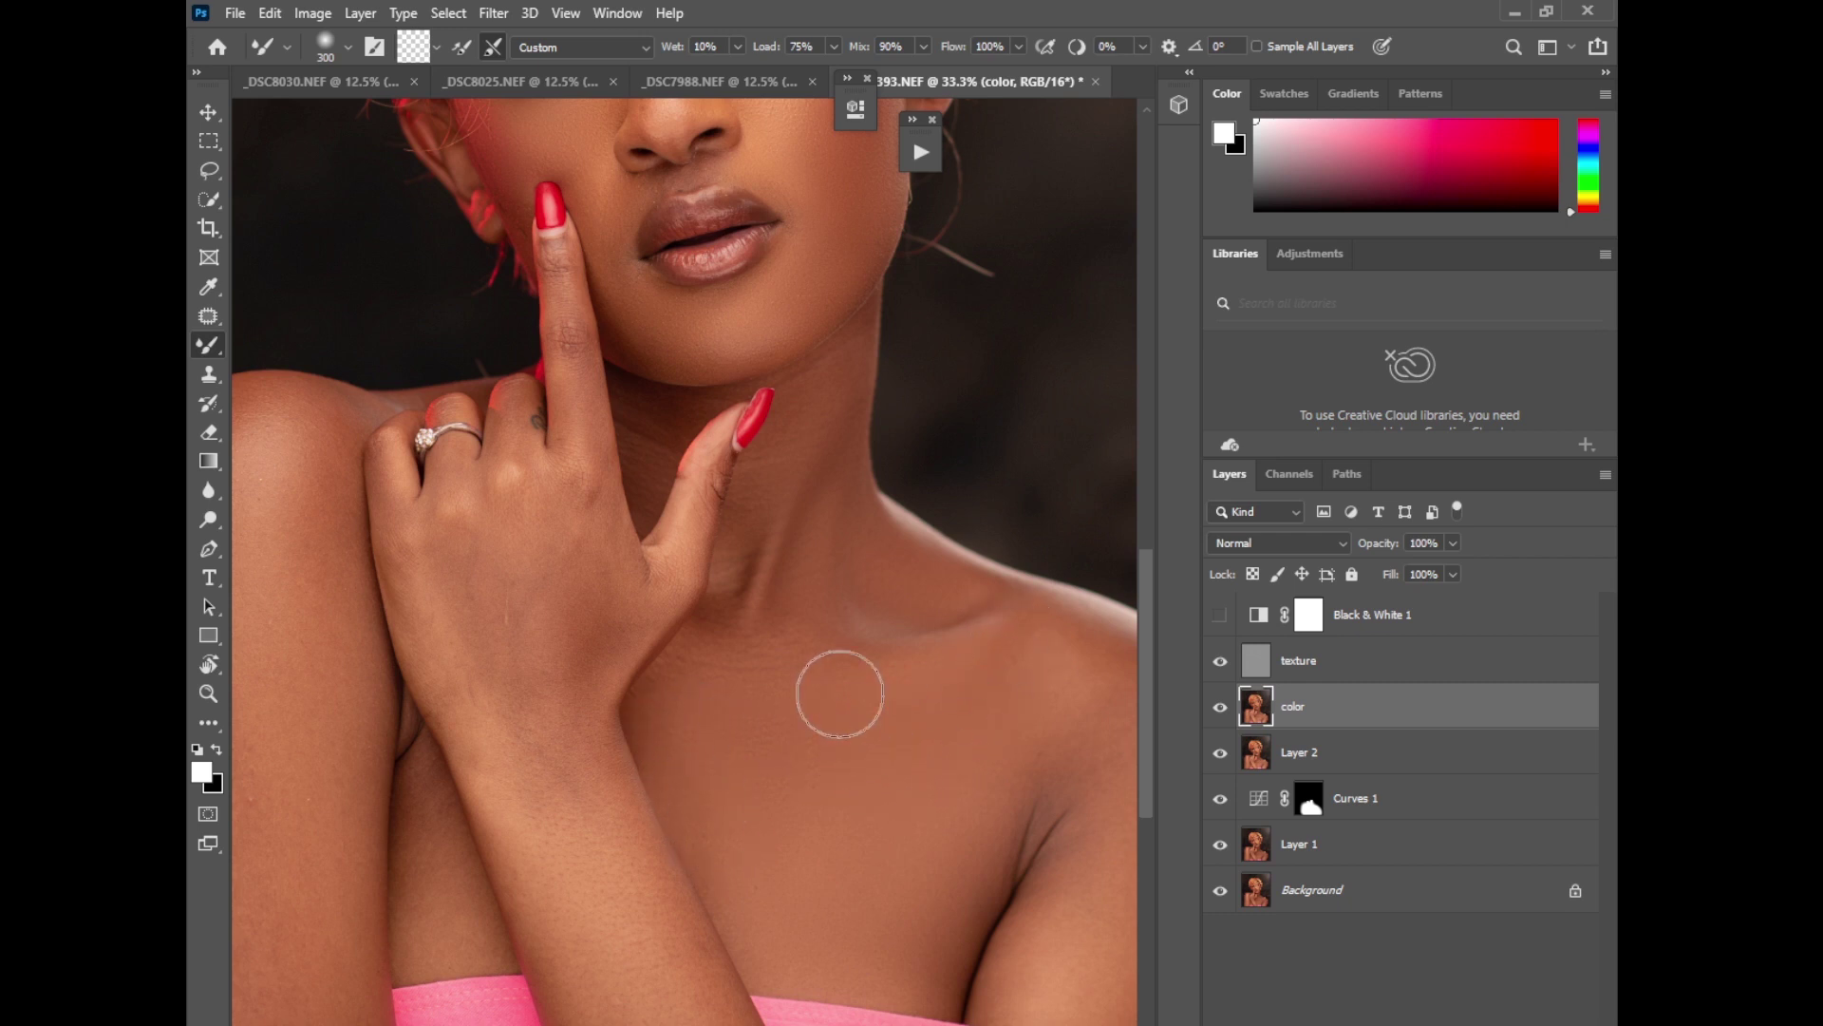
Step: Pan over to the shoulder and blend the shoulder and upper-arm skin
key("space")
left_click_drag(918, 759, 644, 749)
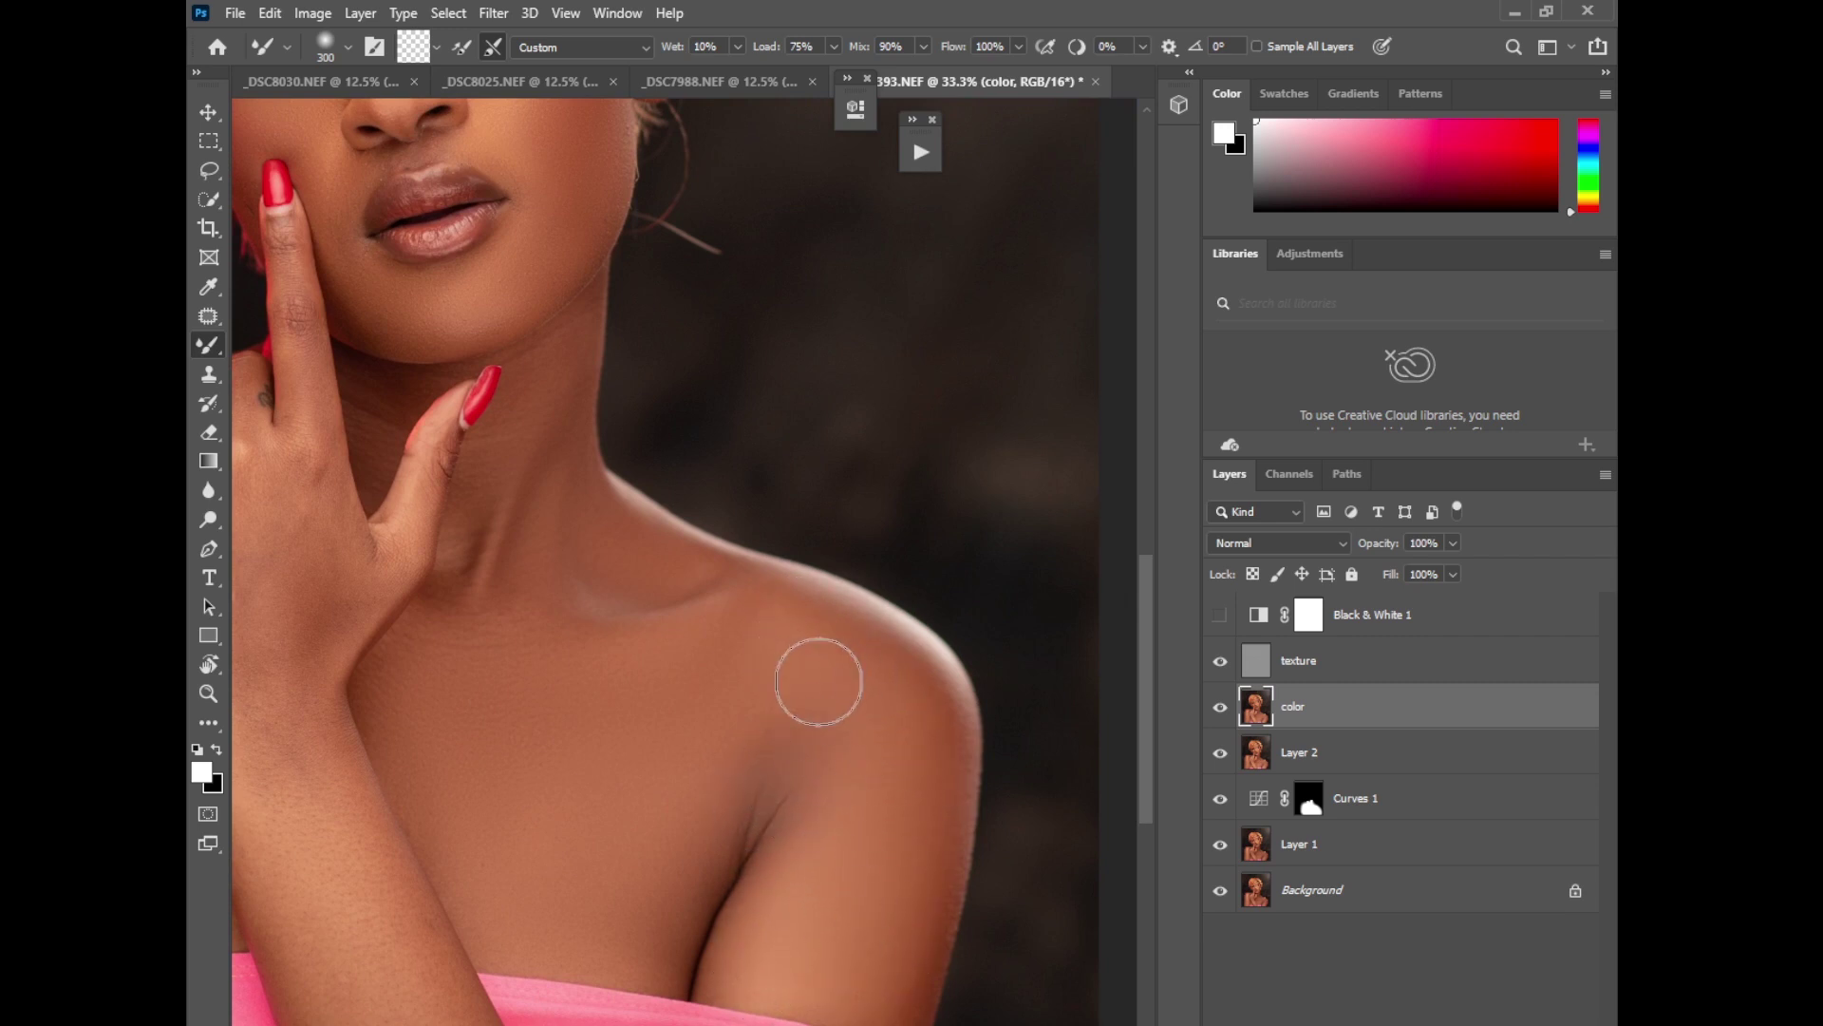
key("bracketleft")
key("bracketleft")
key("bracketleft")
key("bracketleft")
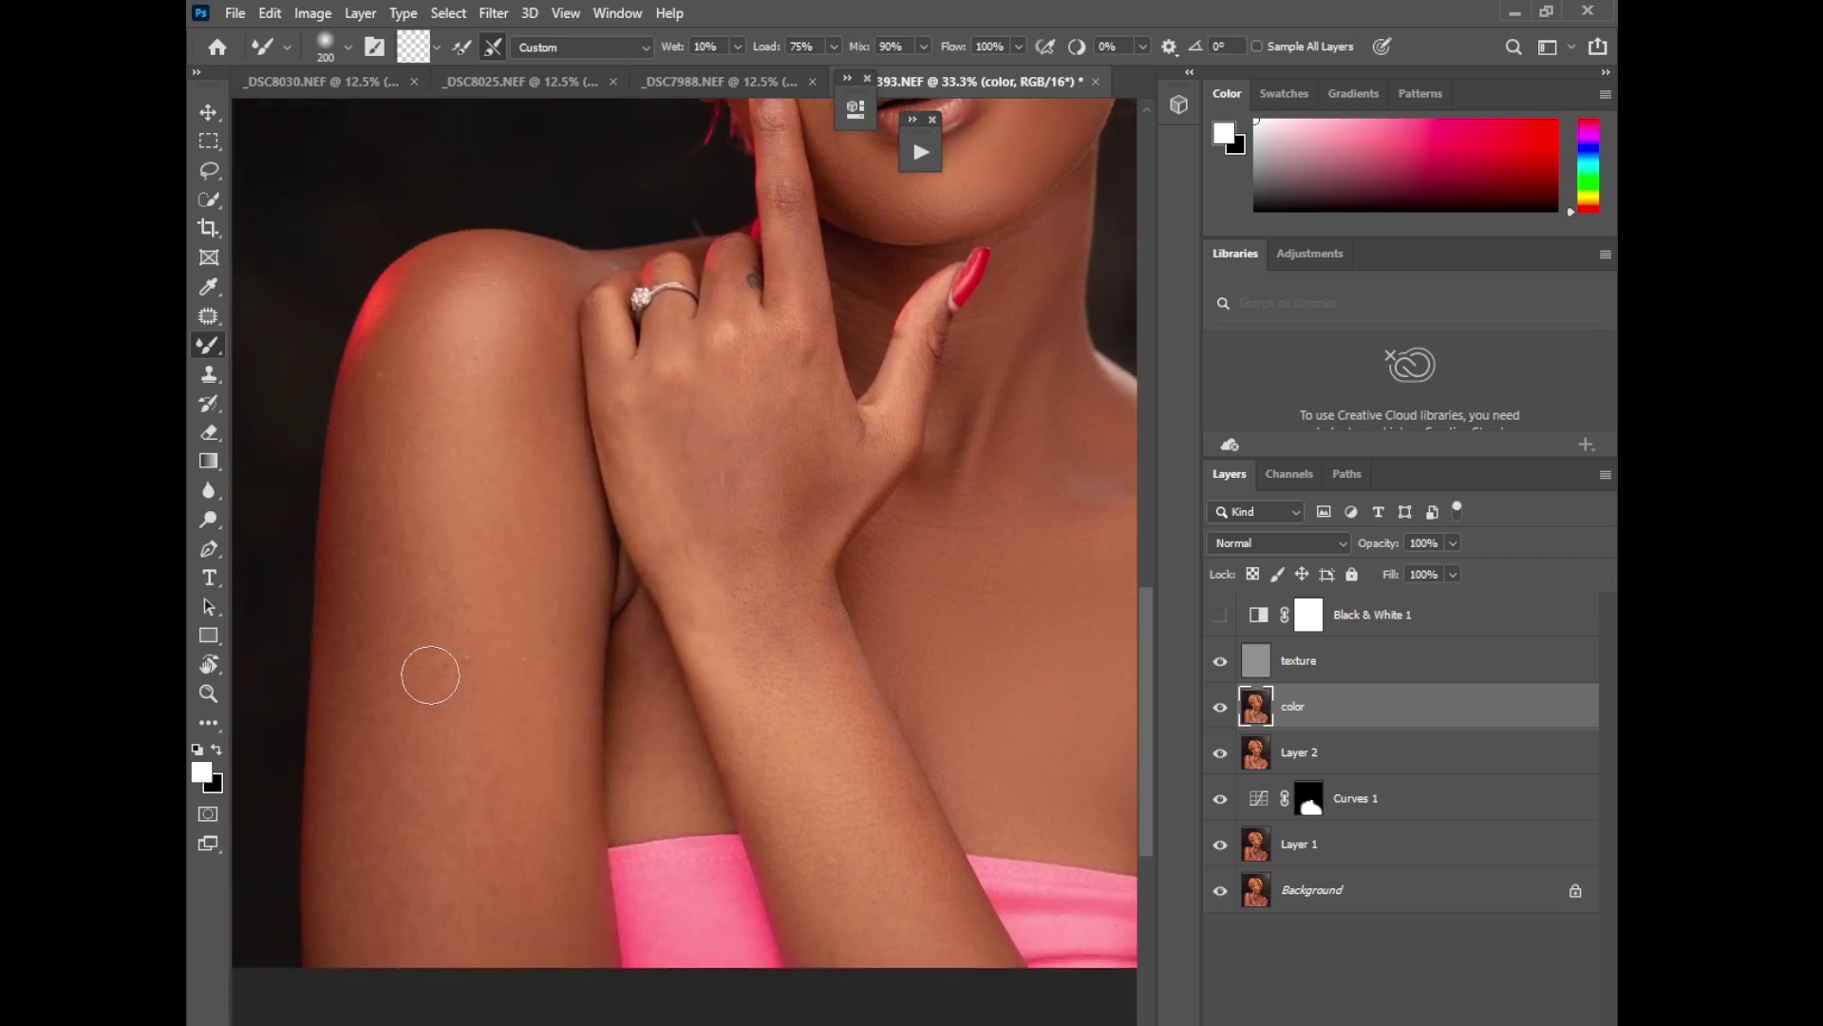
key("bracketright")
key("bracketright")
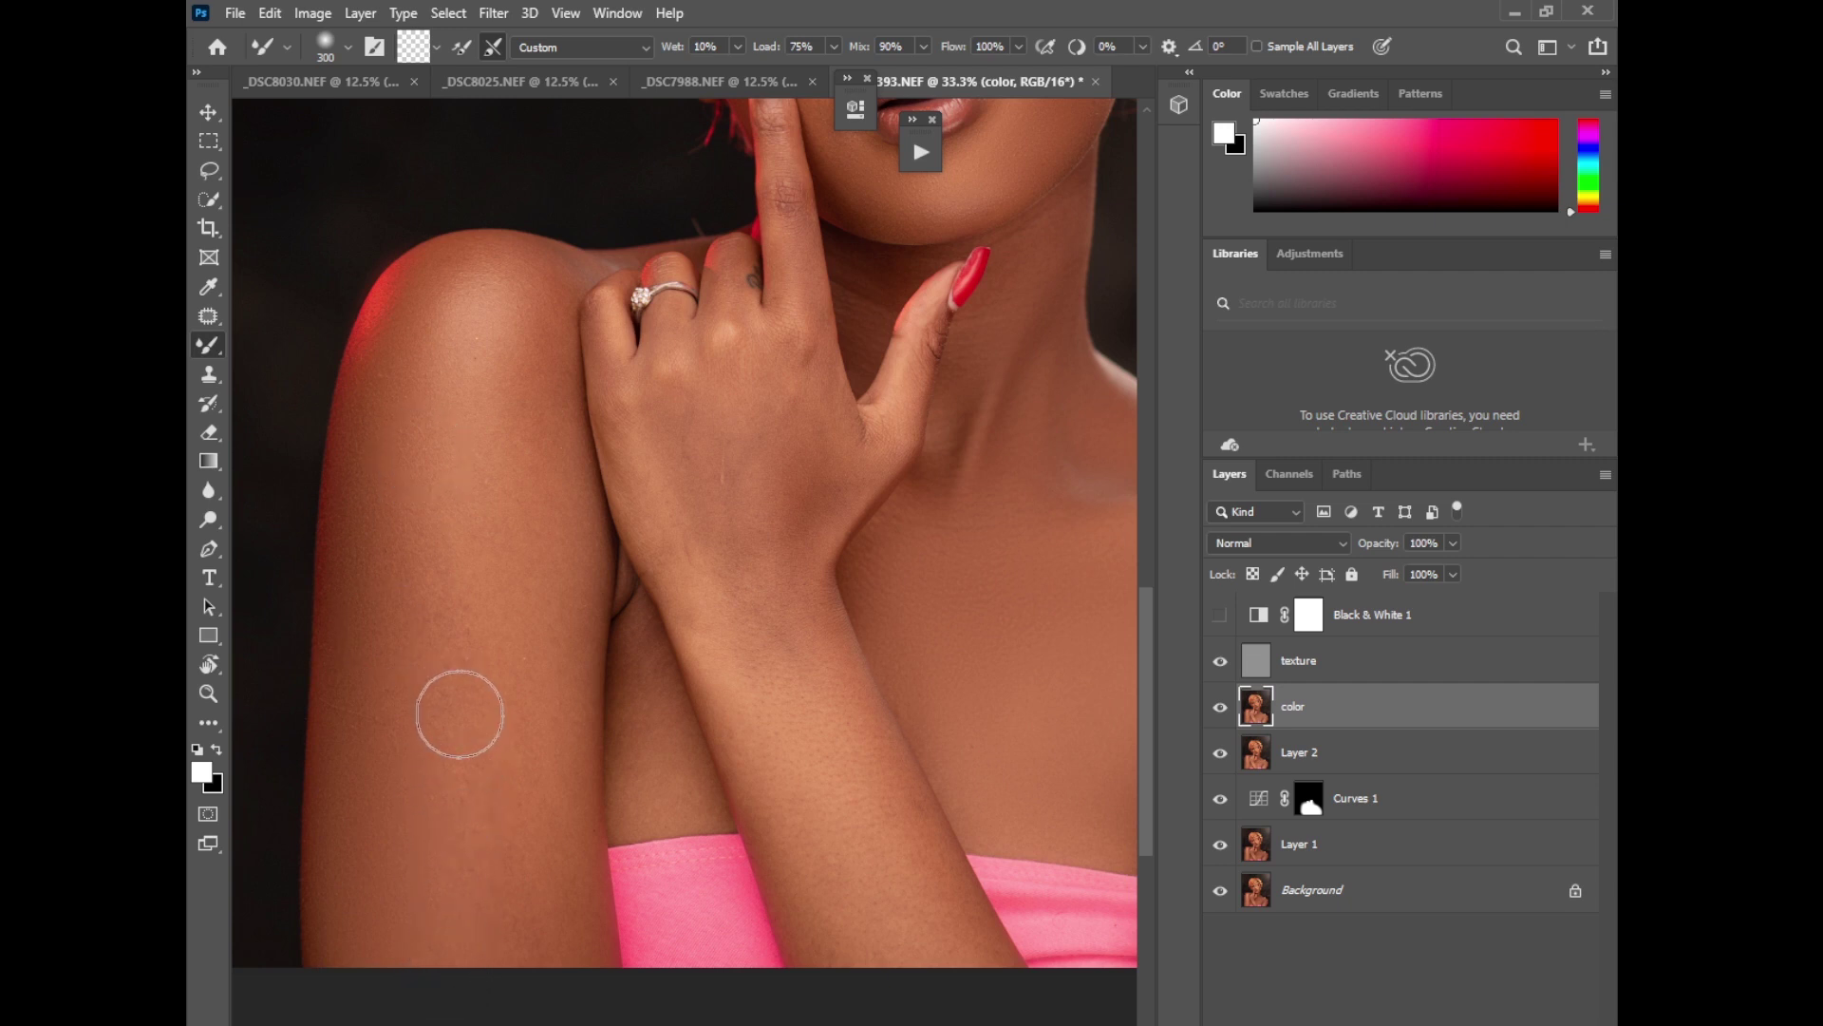
Step: Blend the upper arm, wrist and finger knuckles, shrinking the brush for the finer areas
key("bracketright")
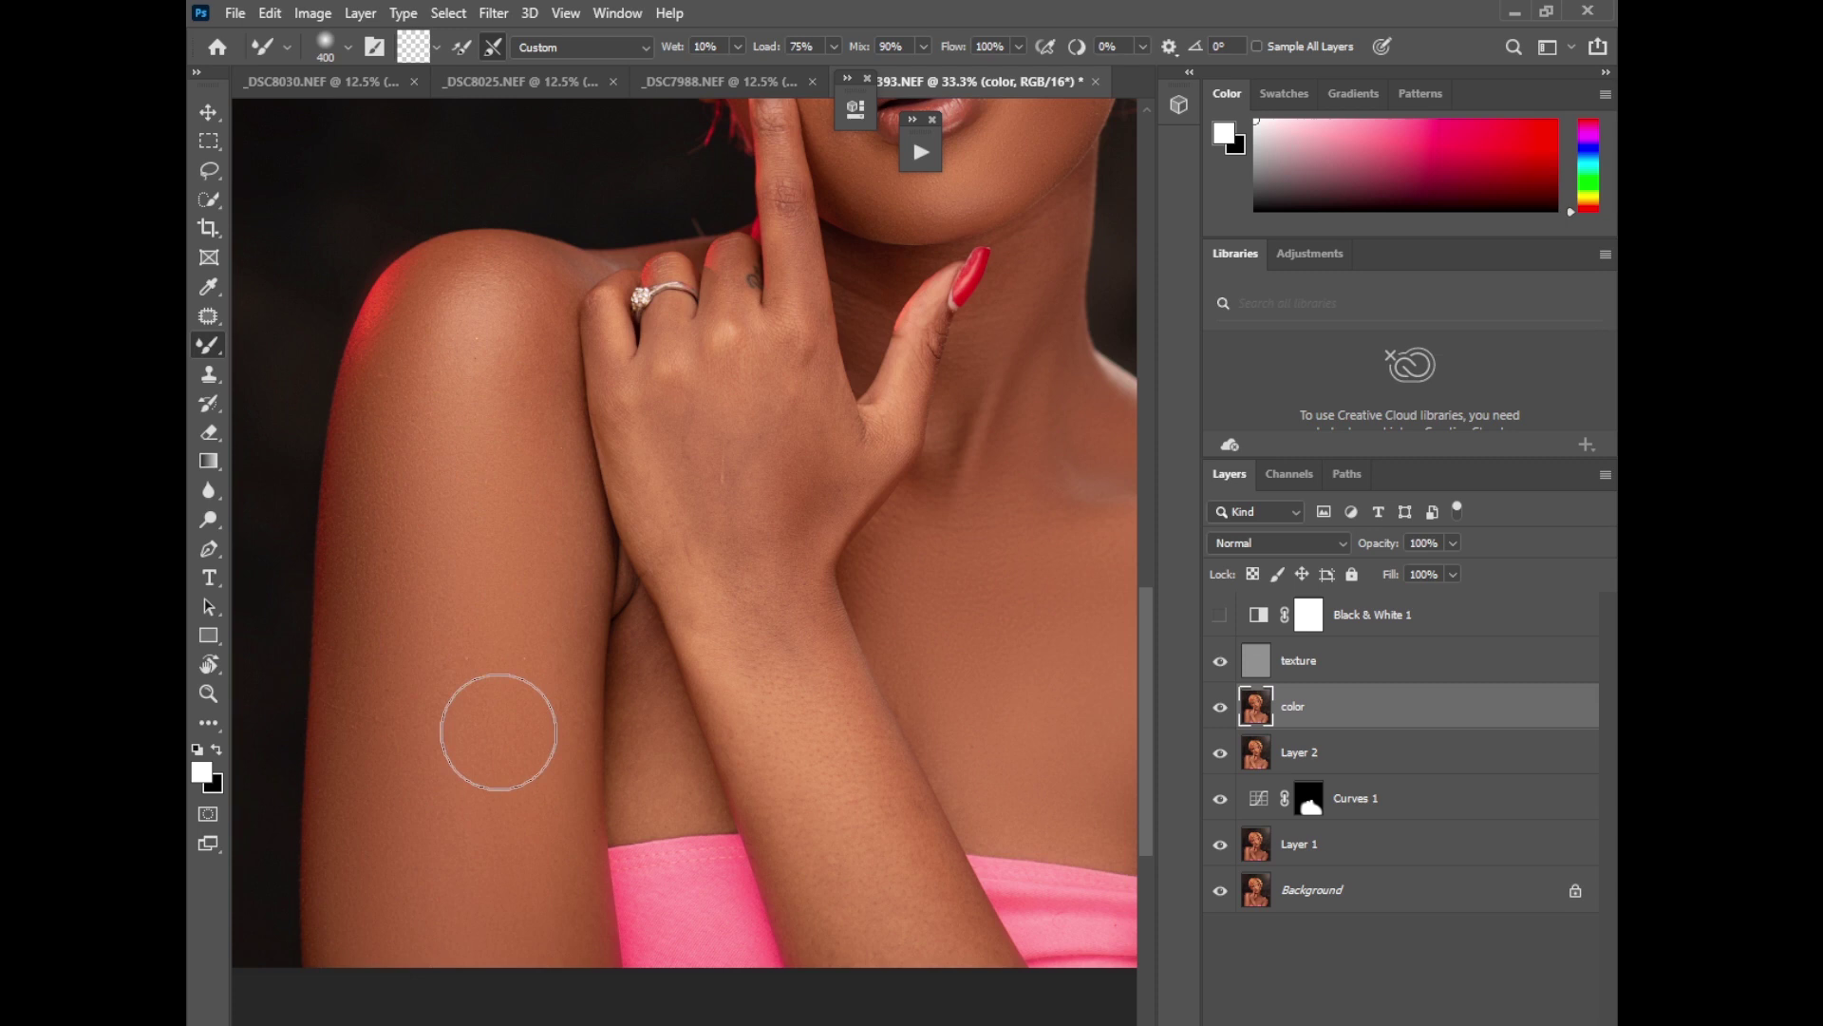
key("bracketleft")
key("bracketleft")
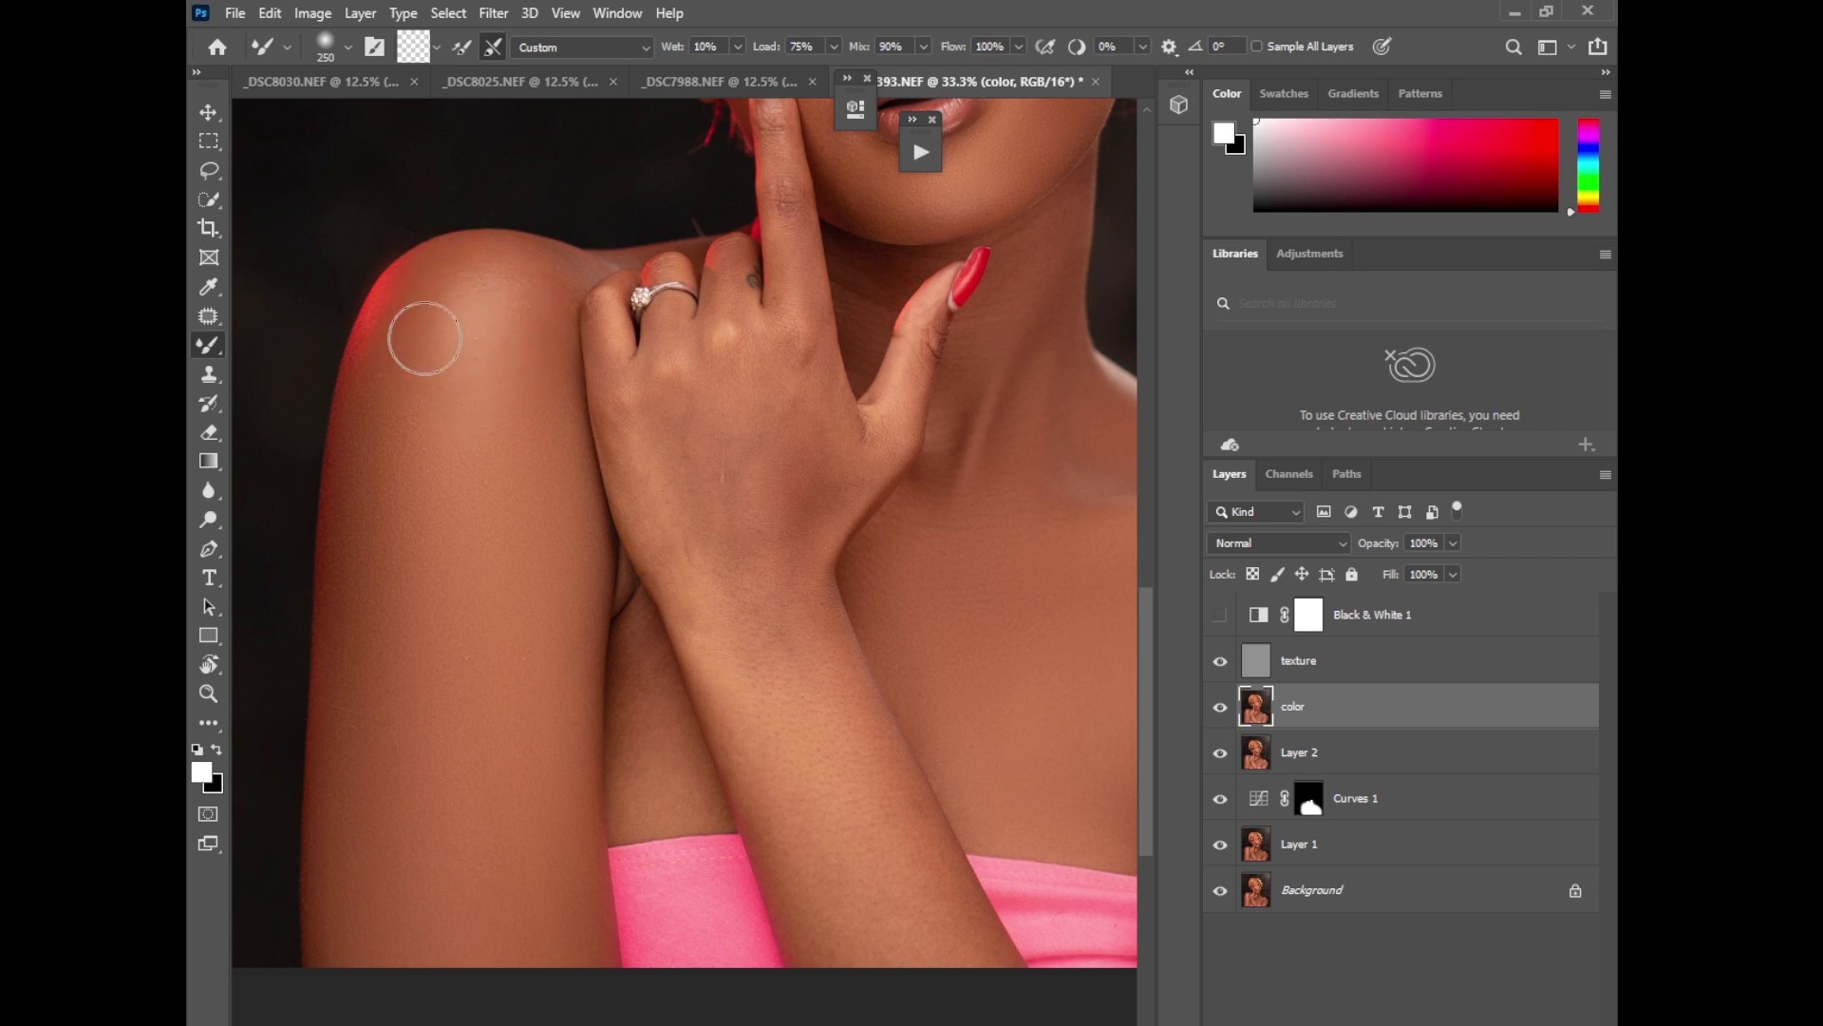
key("bracketleft")
key("bracketleft")
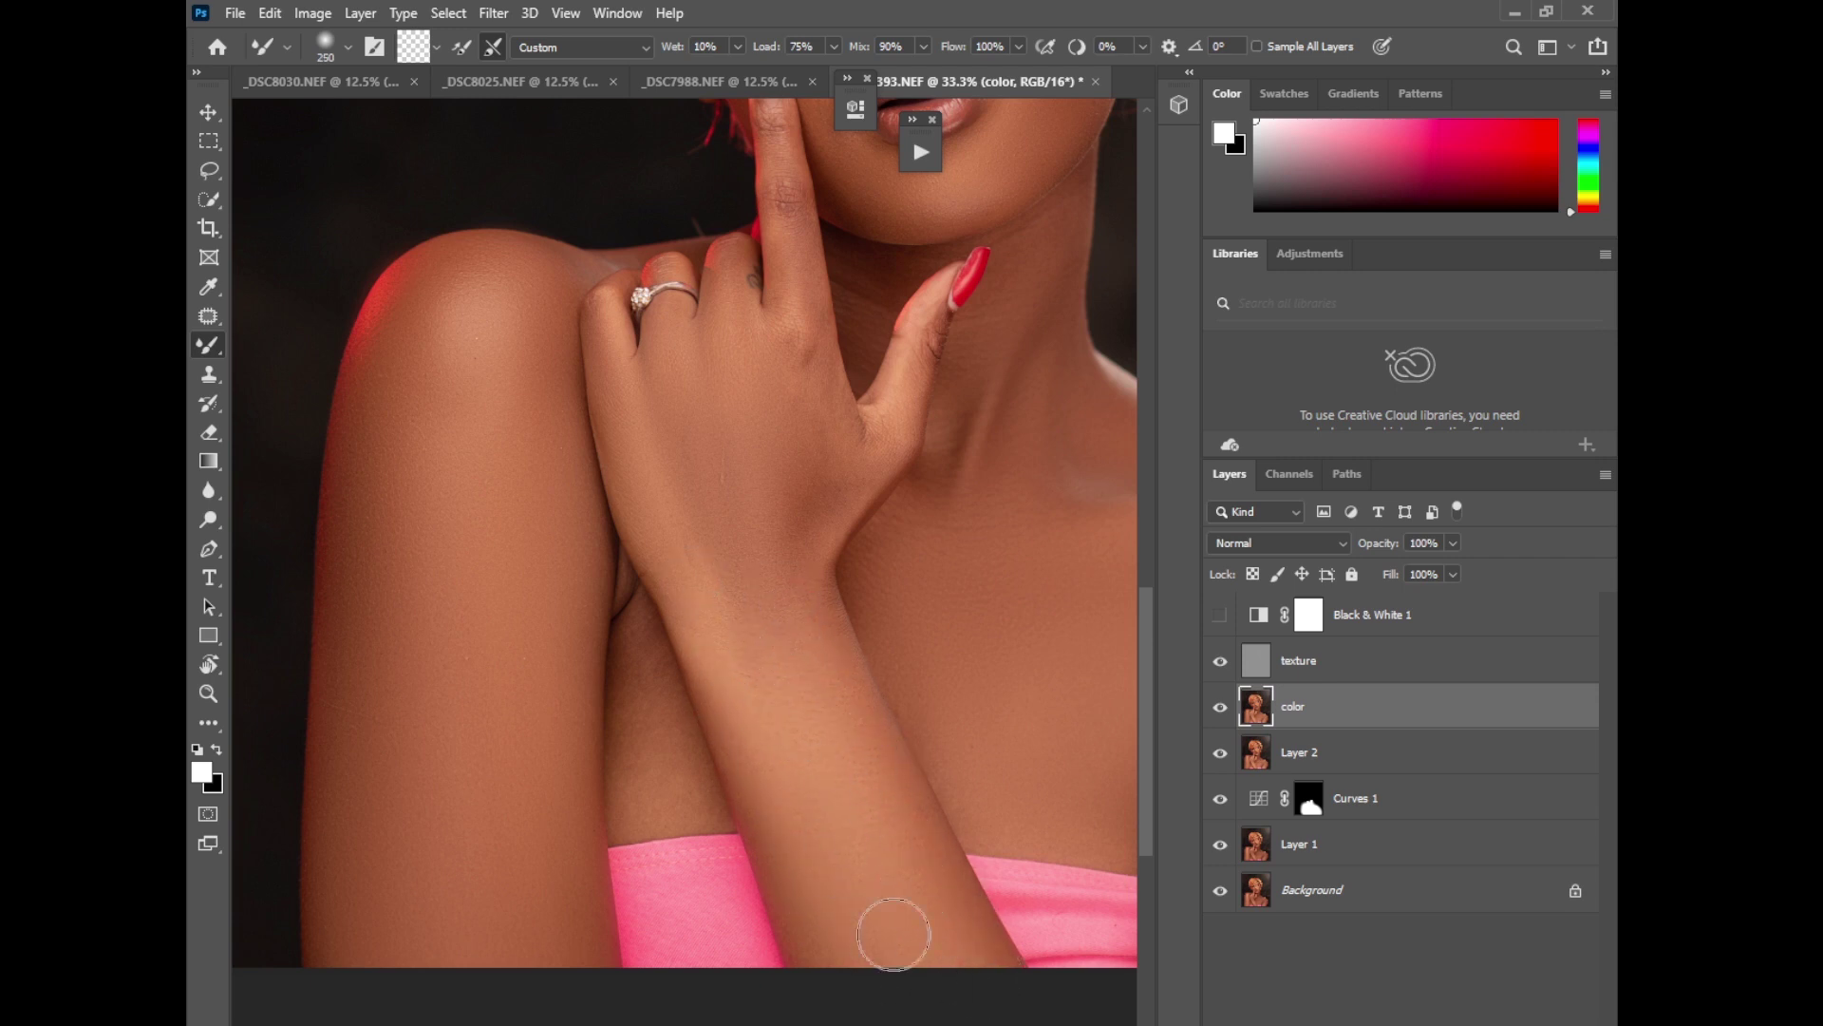
mouse_move(749, 647)
left_mouse_down()
mouse_move(653, 470)
mouse_move(668, 534)
mouse_move(721, 494)
mouse_move(847, 695)
mouse_move(925, 916)
mouse_move(807, 846)
mouse_move(833, 956)
mouse_move(714, 650)
mouse_move(844, 861)
left_mouse_up()
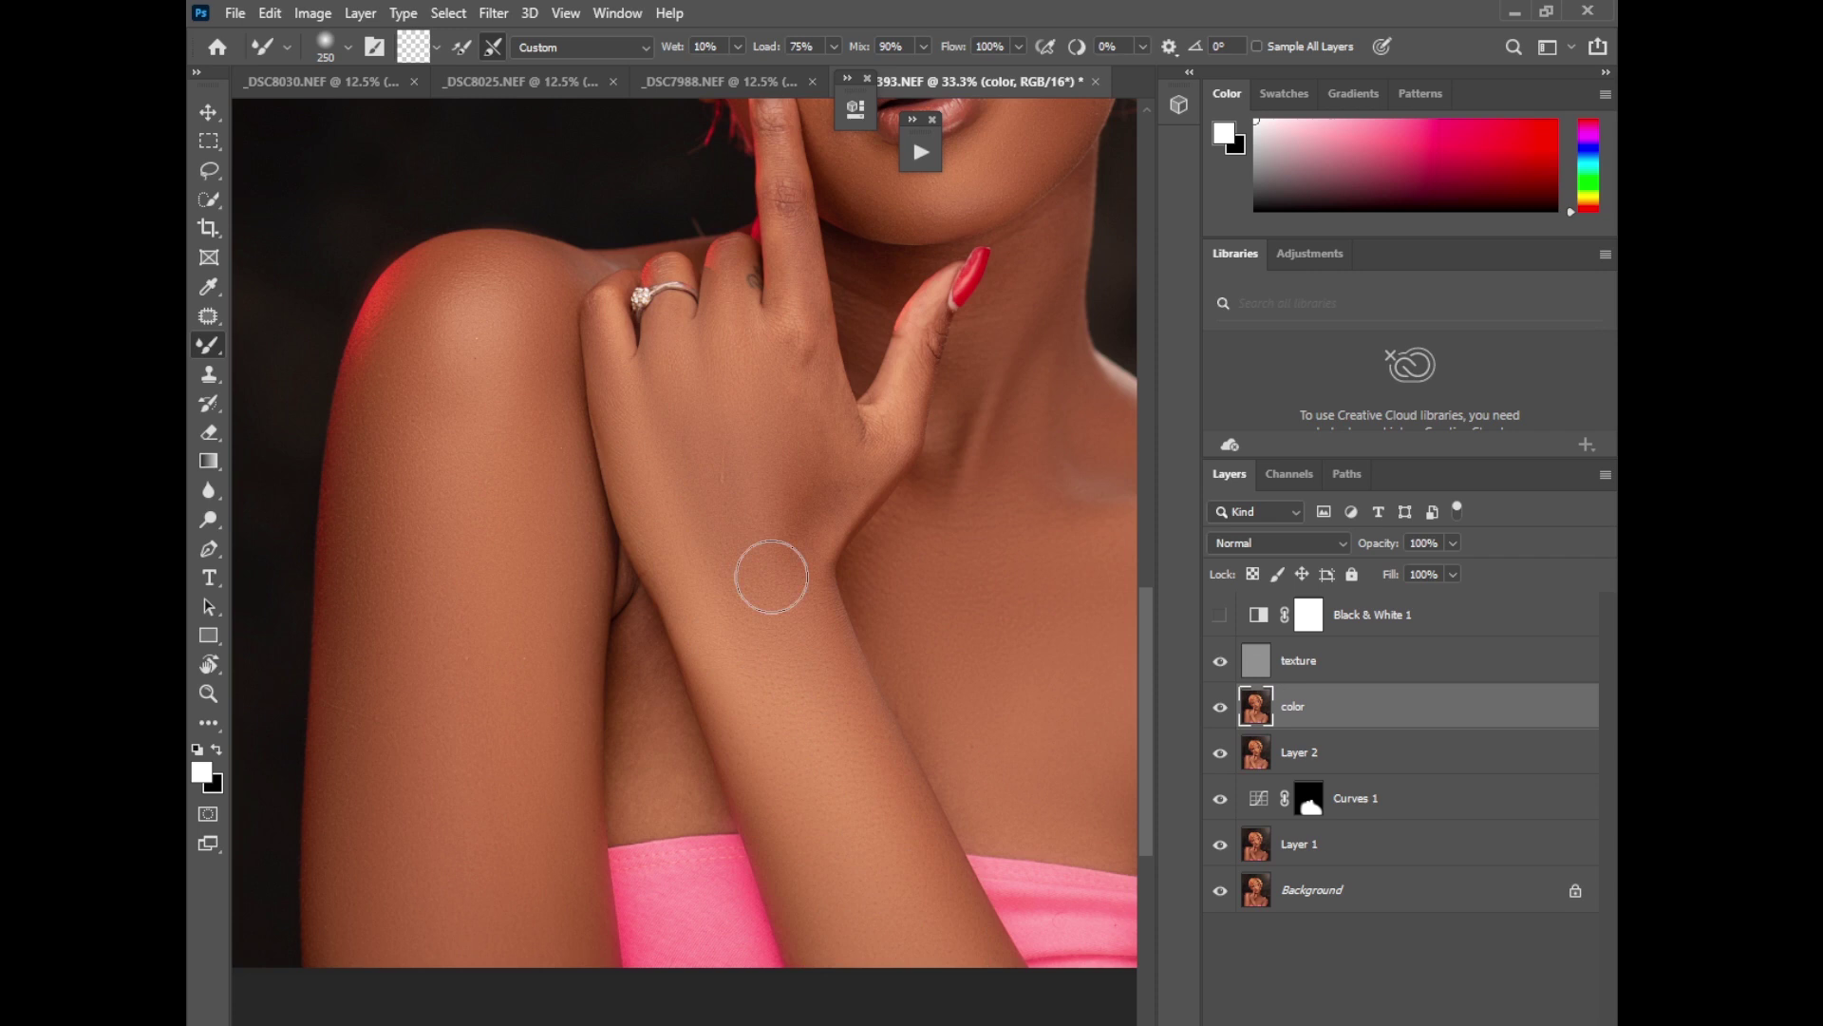
key("bracketleft")
key("bracketleft")
mouse_move(793, 345)
left_mouse_down()
mouse_move(783, 157)
mouse_move(806, 291)
mouse_move(796, 248)
mouse_move(787, 392)
left_mouse_up()
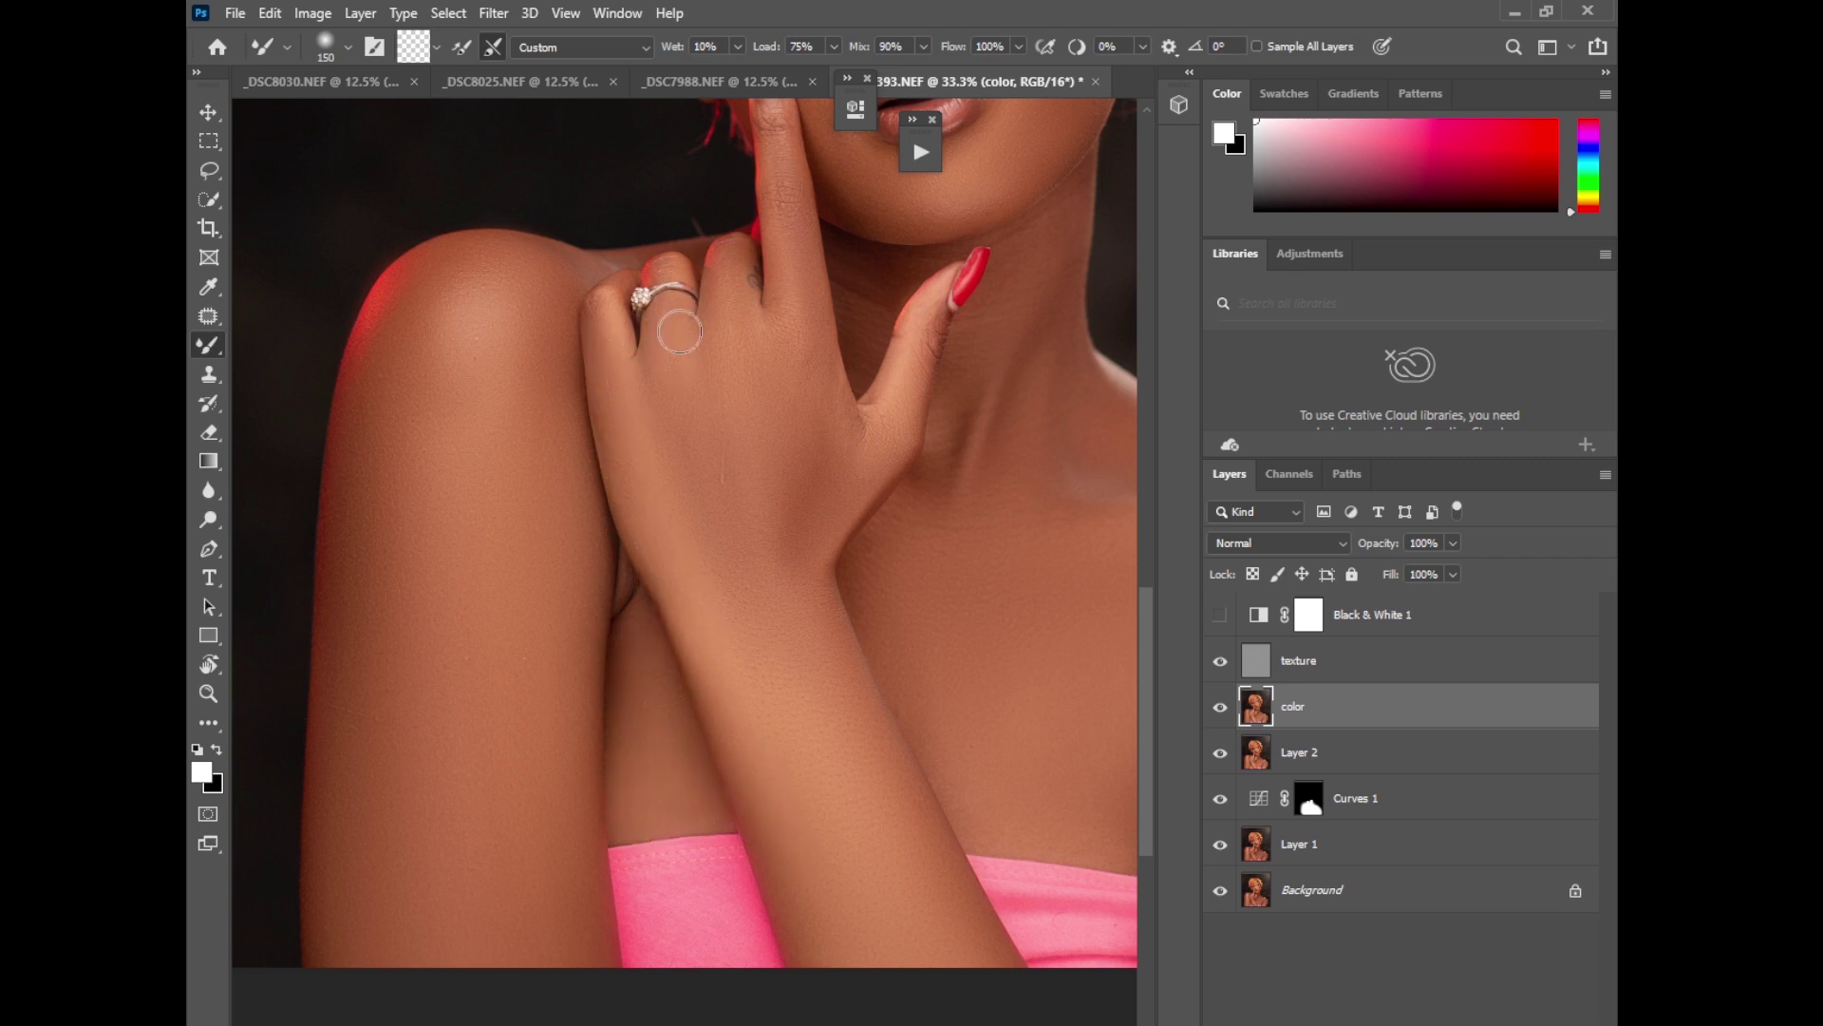
scroll(1112, 532, "up", 5)
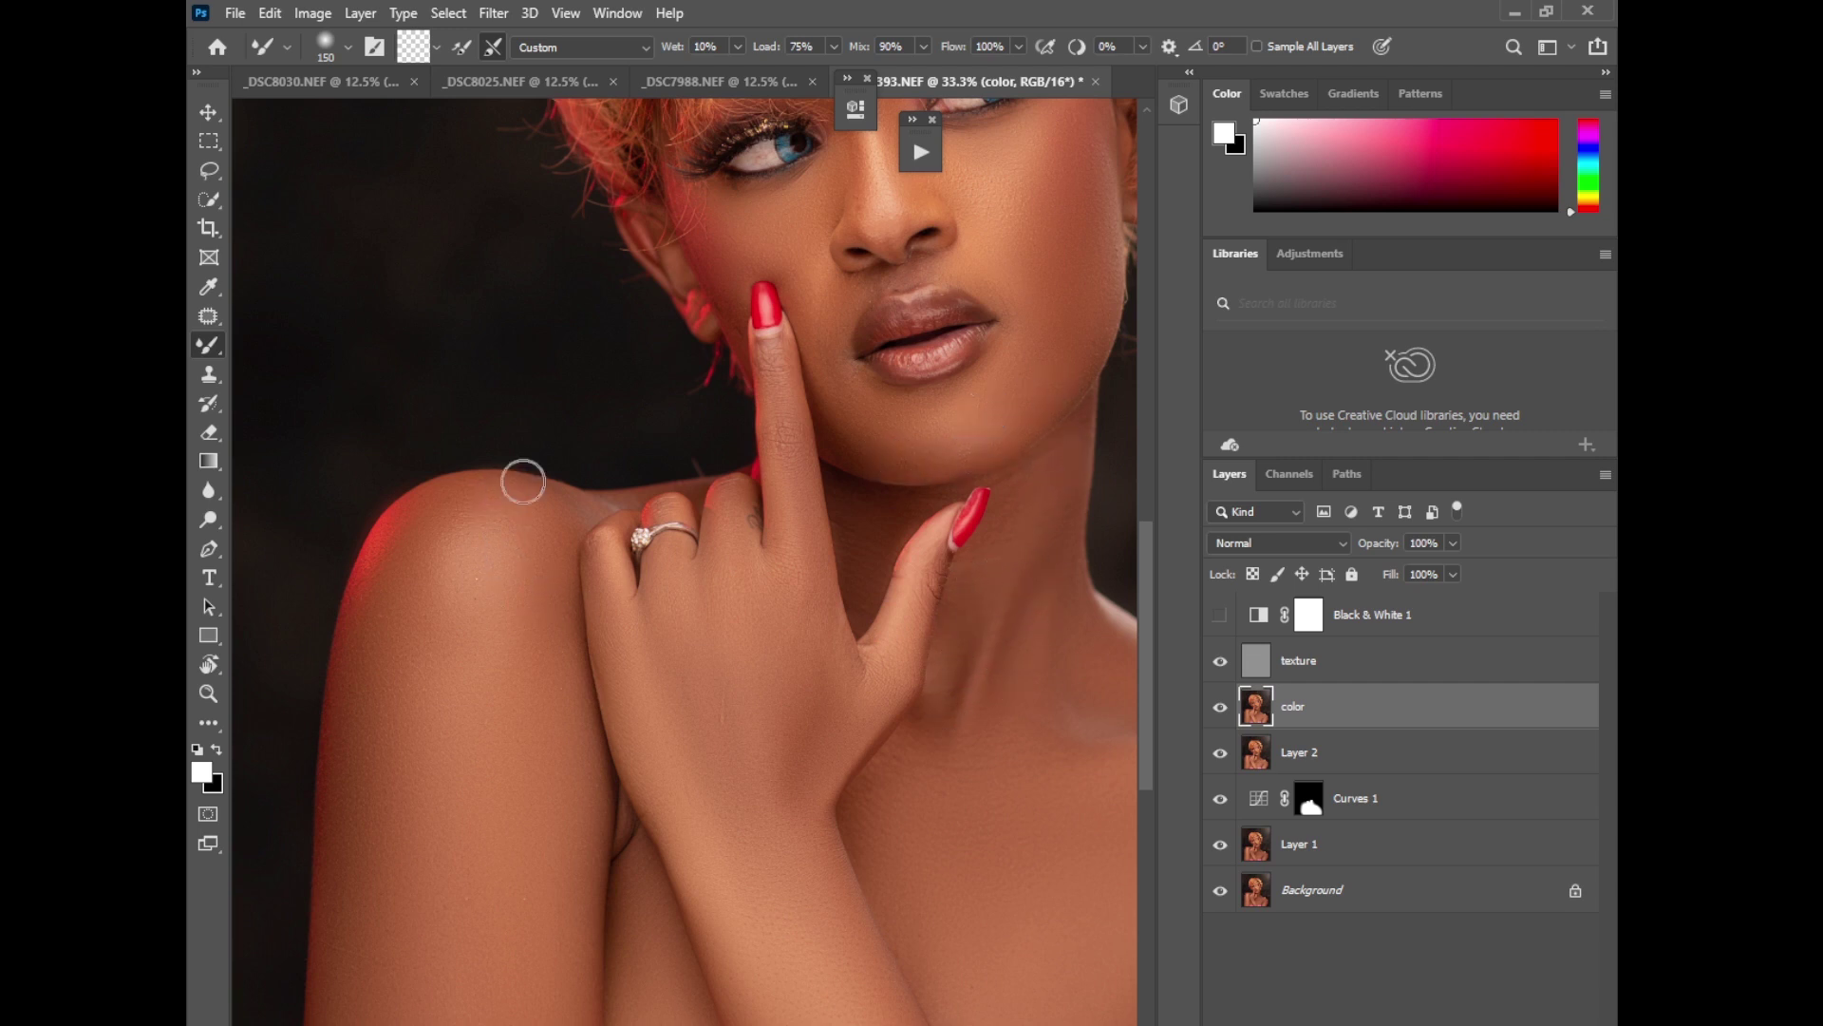
Step: Blend the lower arm and shoulder skin, then zoom to 66.7% on the mouth and nose
key("ctrl+minus")
key("ctrl+minus")
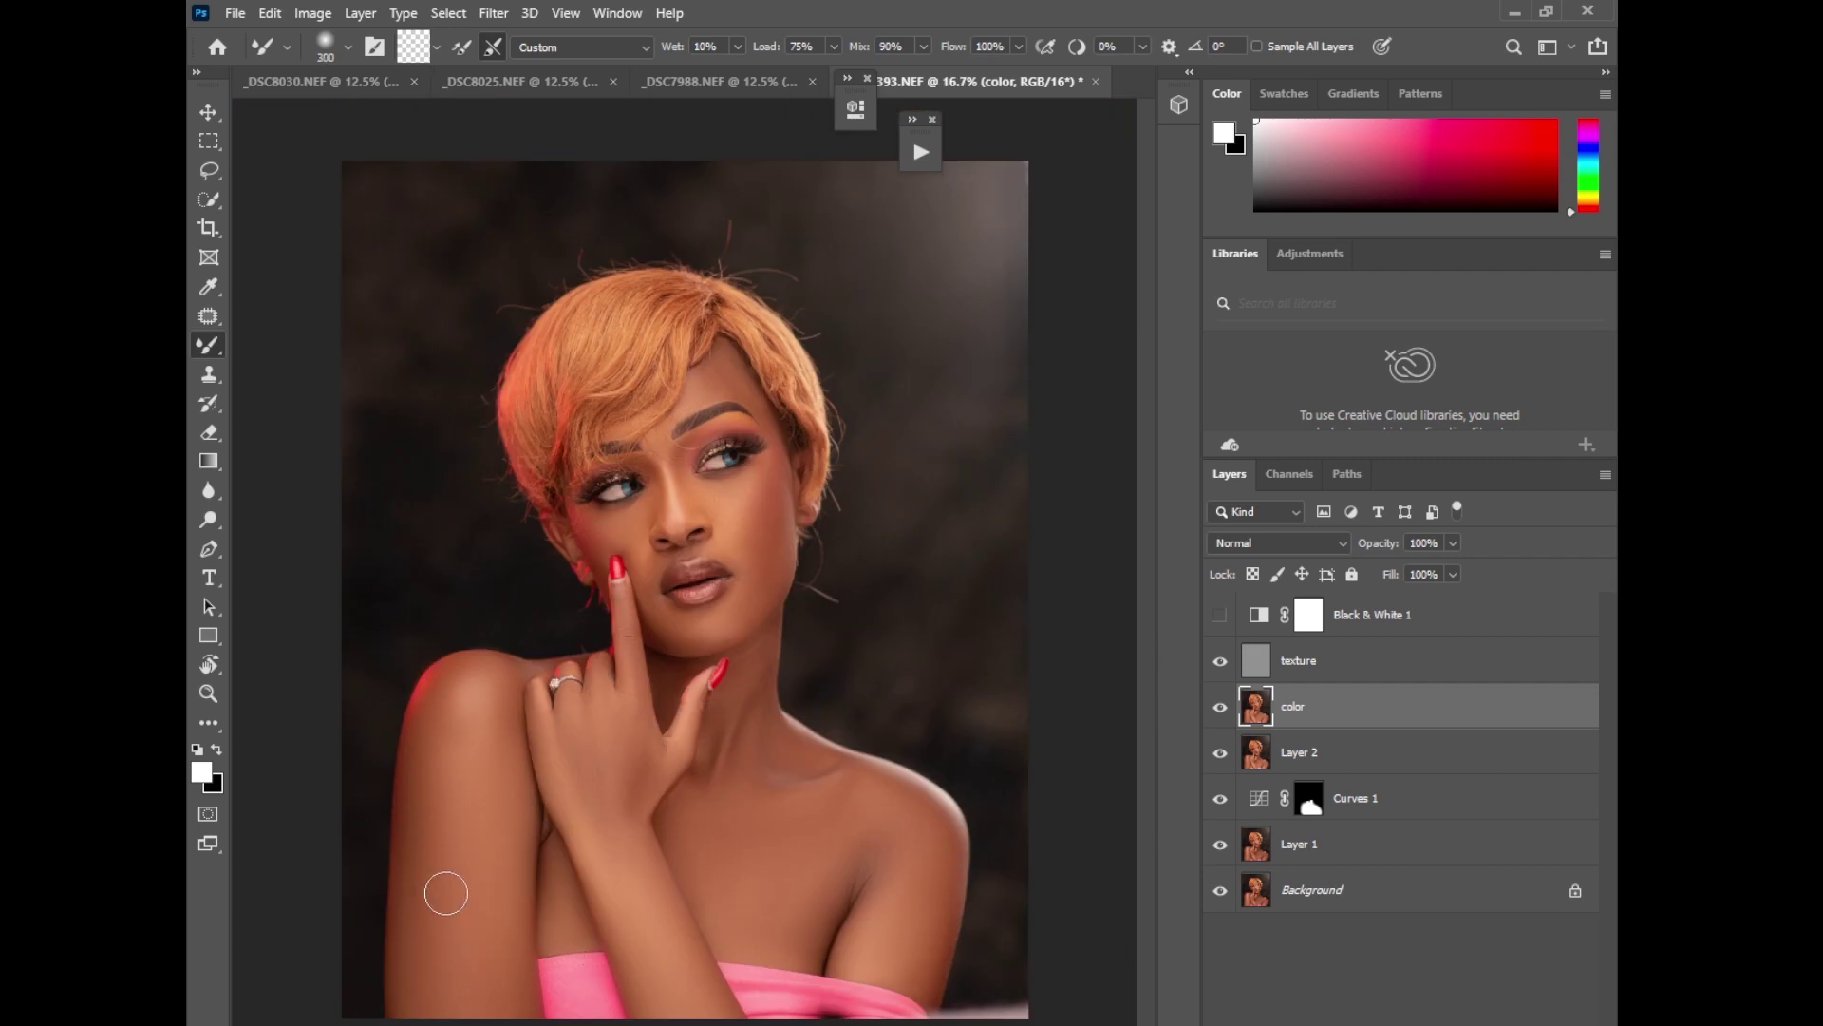
mouse_move(419, 853)
left_mouse_down()
mouse_move(472, 948)
mouse_move(448, 912)
mouse_move(445, 992)
mouse_move(477, 907)
mouse_move(483, 976)
mouse_move(490, 858)
mouse_move(497, 956)
mouse_move(460, 984)
left_mouse_up()
left_click_drag(474, 674, 475, 653)
key("ctrl+plus")
key("ctrl+plus")
key("ctrl+plus")
key("ctrl+plus")
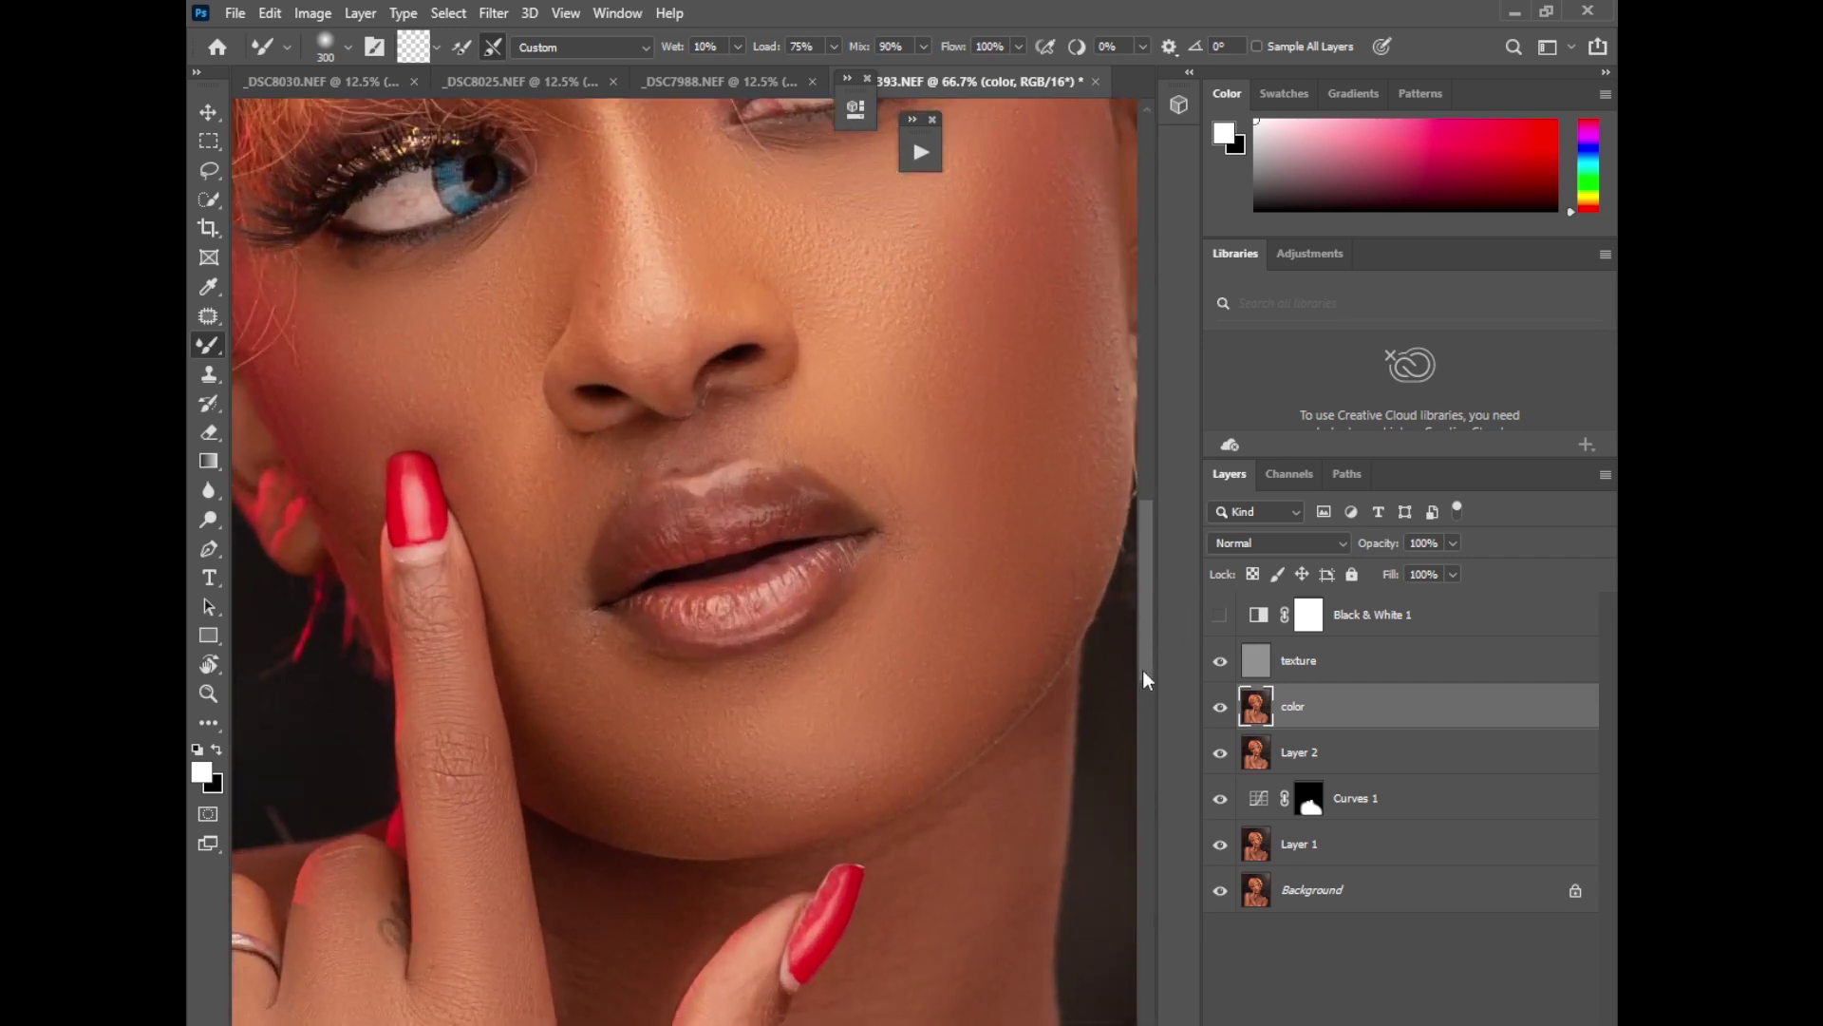
left_click_drag(1142, 669, 1145, 627)
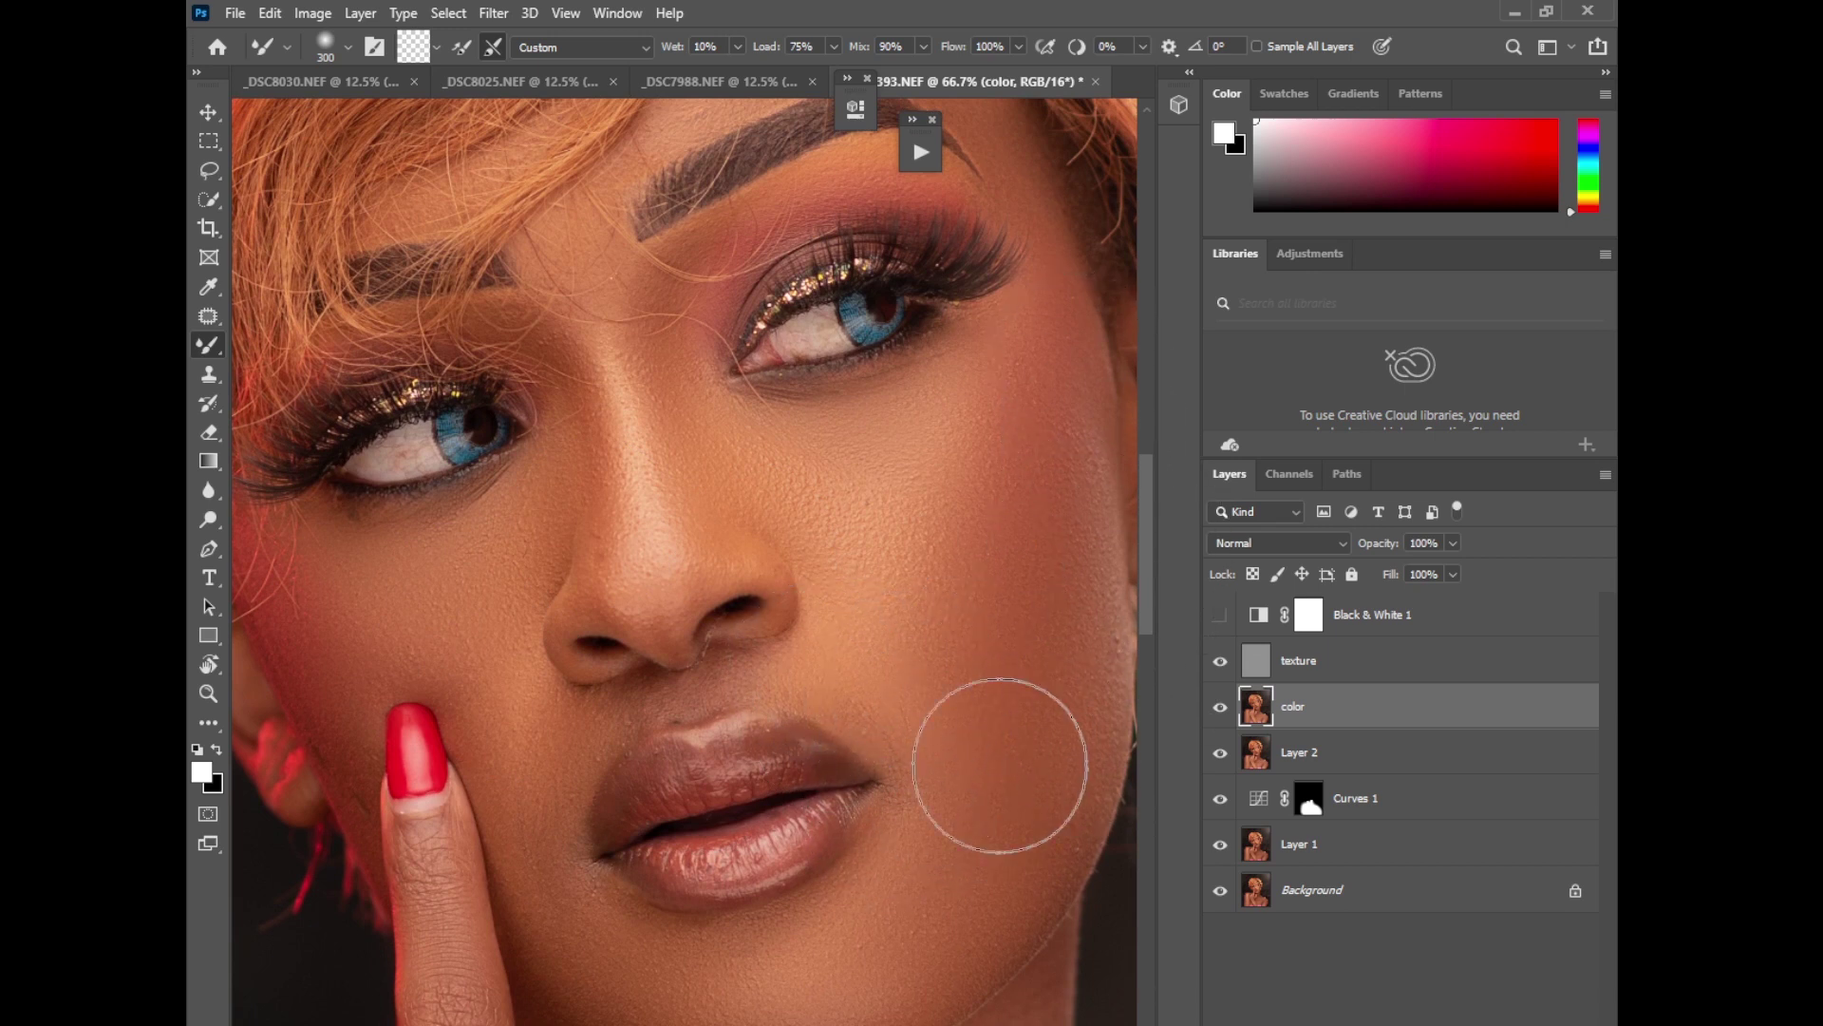
Step: Clone clean texture over the cheek using the Clone Stamp on the texture layer
left_click(1315, 670)
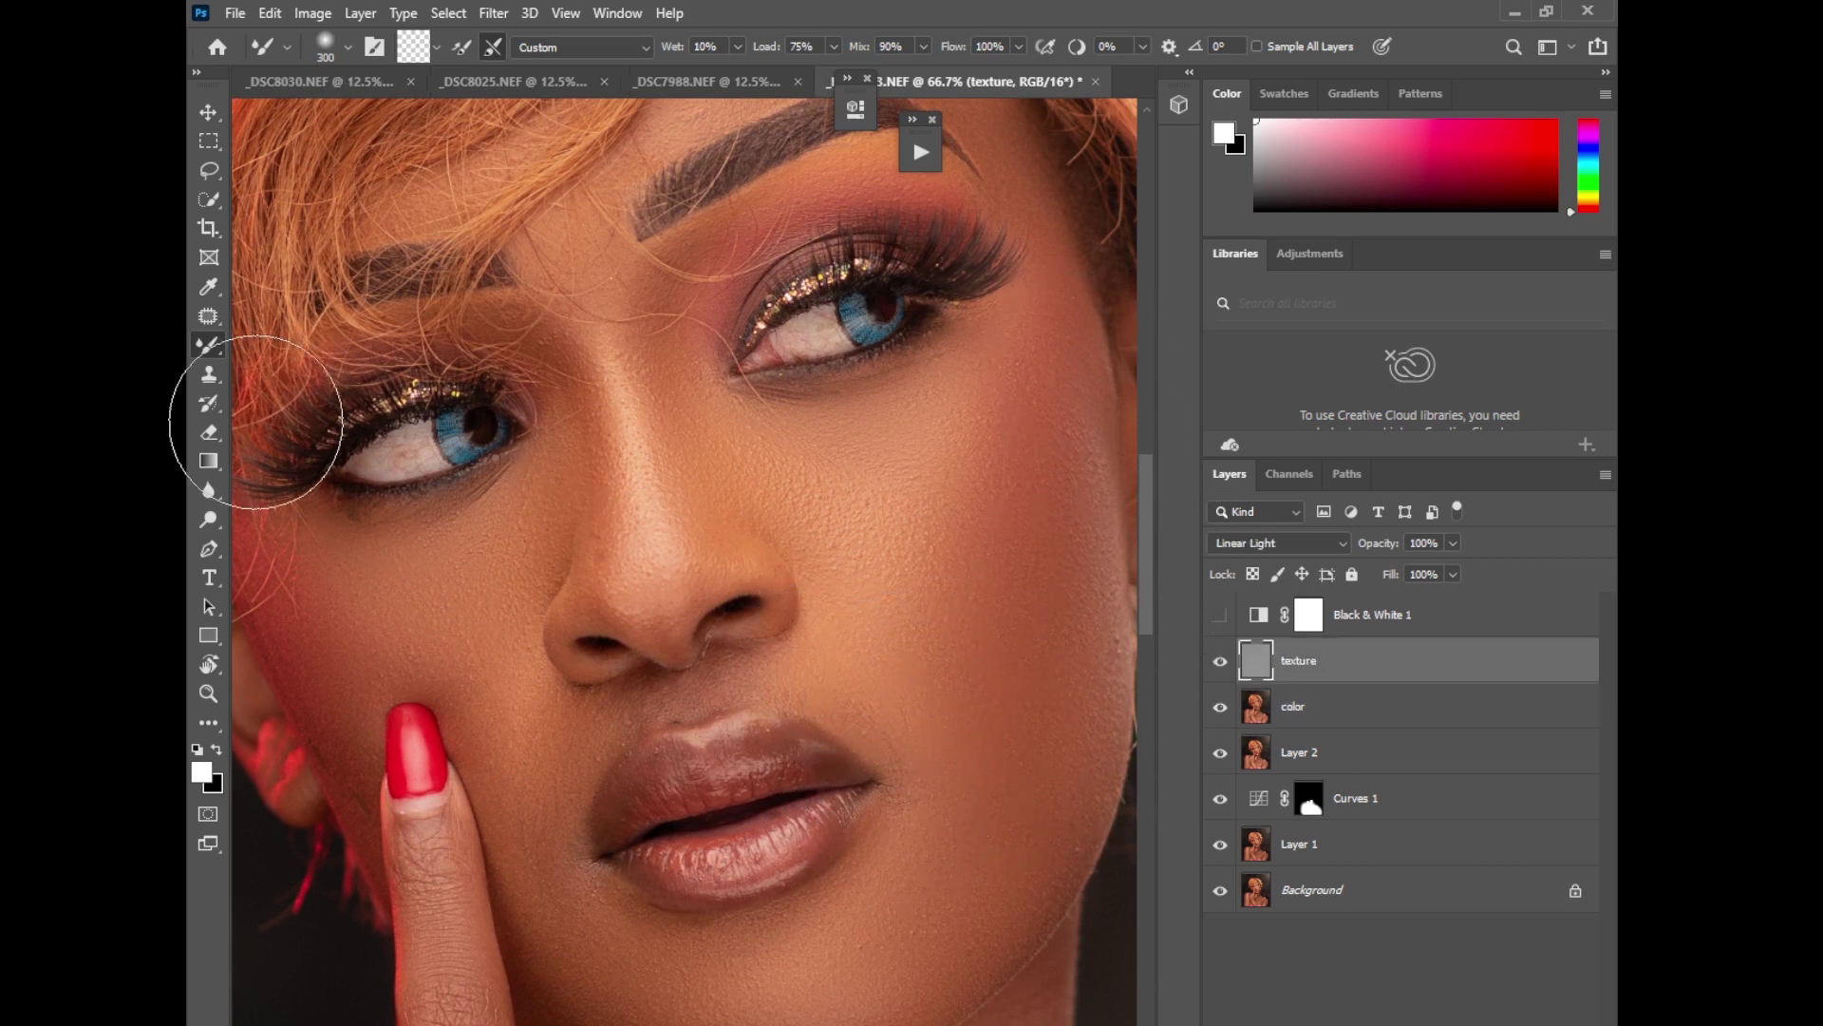
left_click(209, 373)
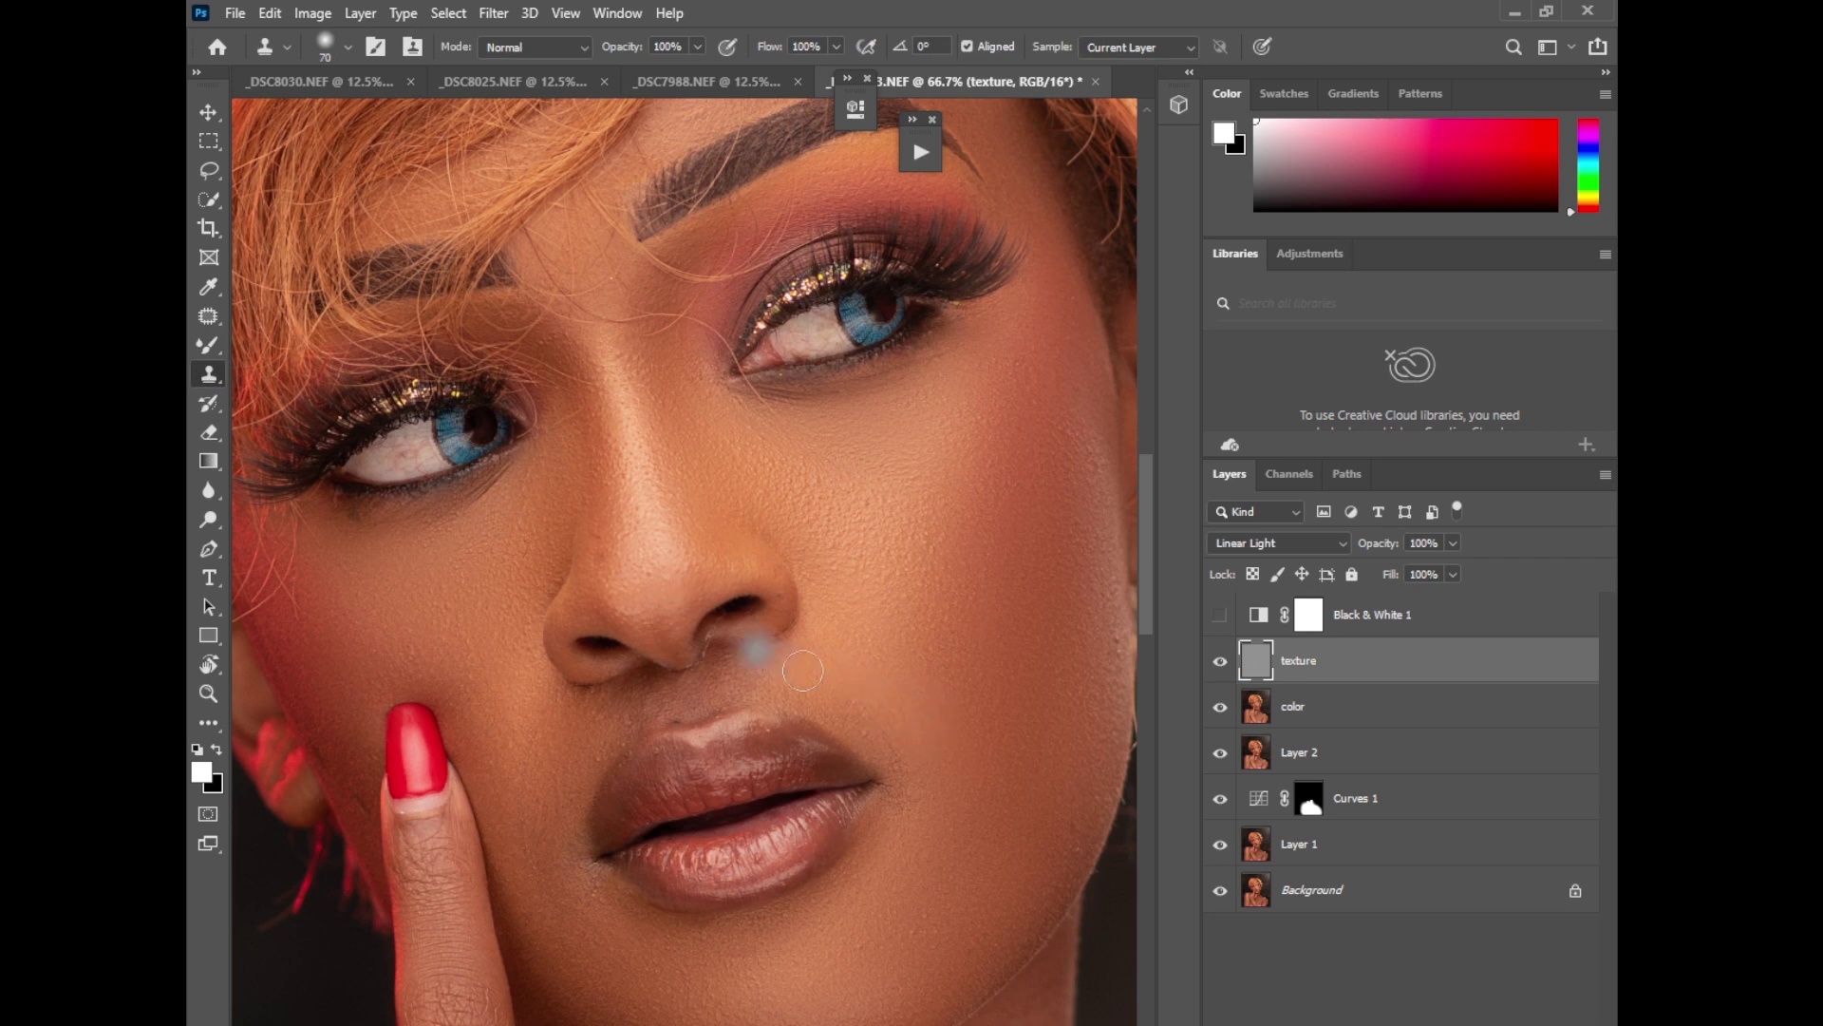
left_click(857, 700, "alt")
left_click_drag(524, 839, 568, 859)
Step: Sample a clean forehead area to even out the forehead texture, then fit the whole image
left_click_drag(1149, 492, 1142, 428)
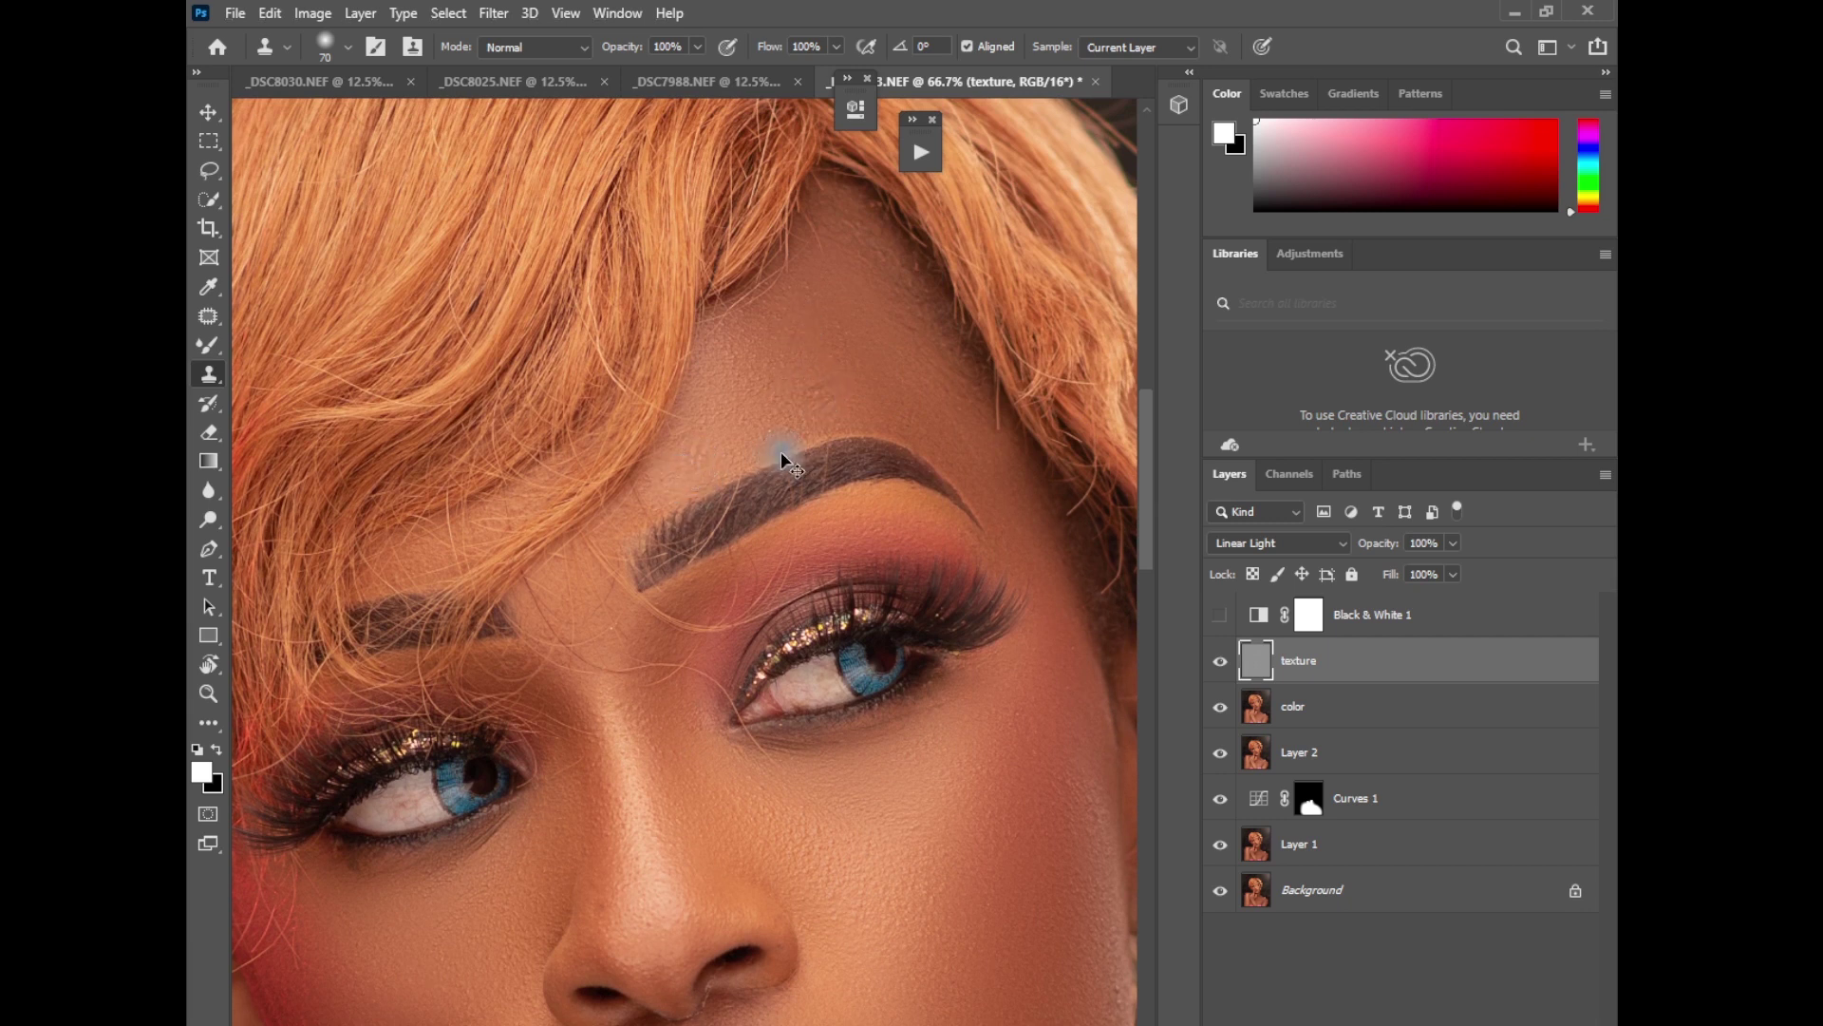
left_click(781, 363, "alt")
left_click_drag(786, 346, 814, 323)
mouse_move(808, 360)
left_mouse_down()
mouse_move(772, 340)
mouse_move(828, 362)
mouse_move(851, 403)
left_mouse_up()
key("ctrl+0")
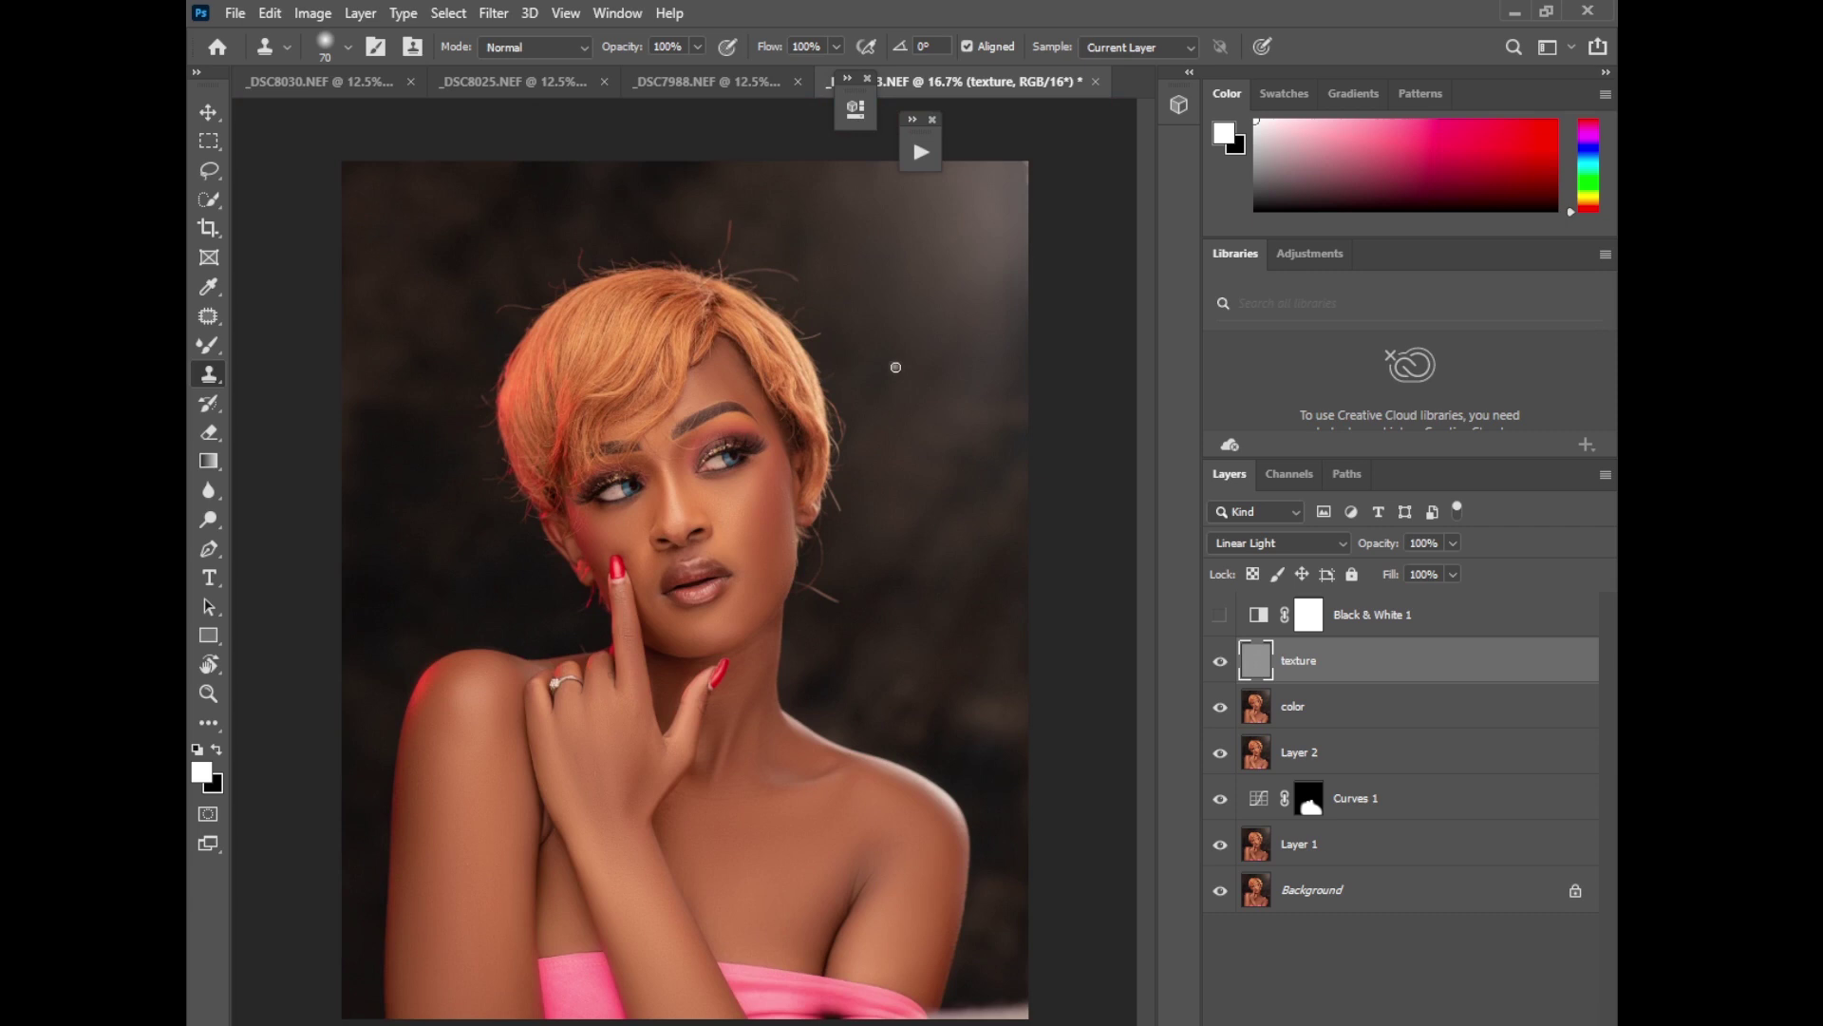
Step: Select all layers and merge them into a single Background layer
left_click(1396, 614)
left_click(1317, 878, "shift")
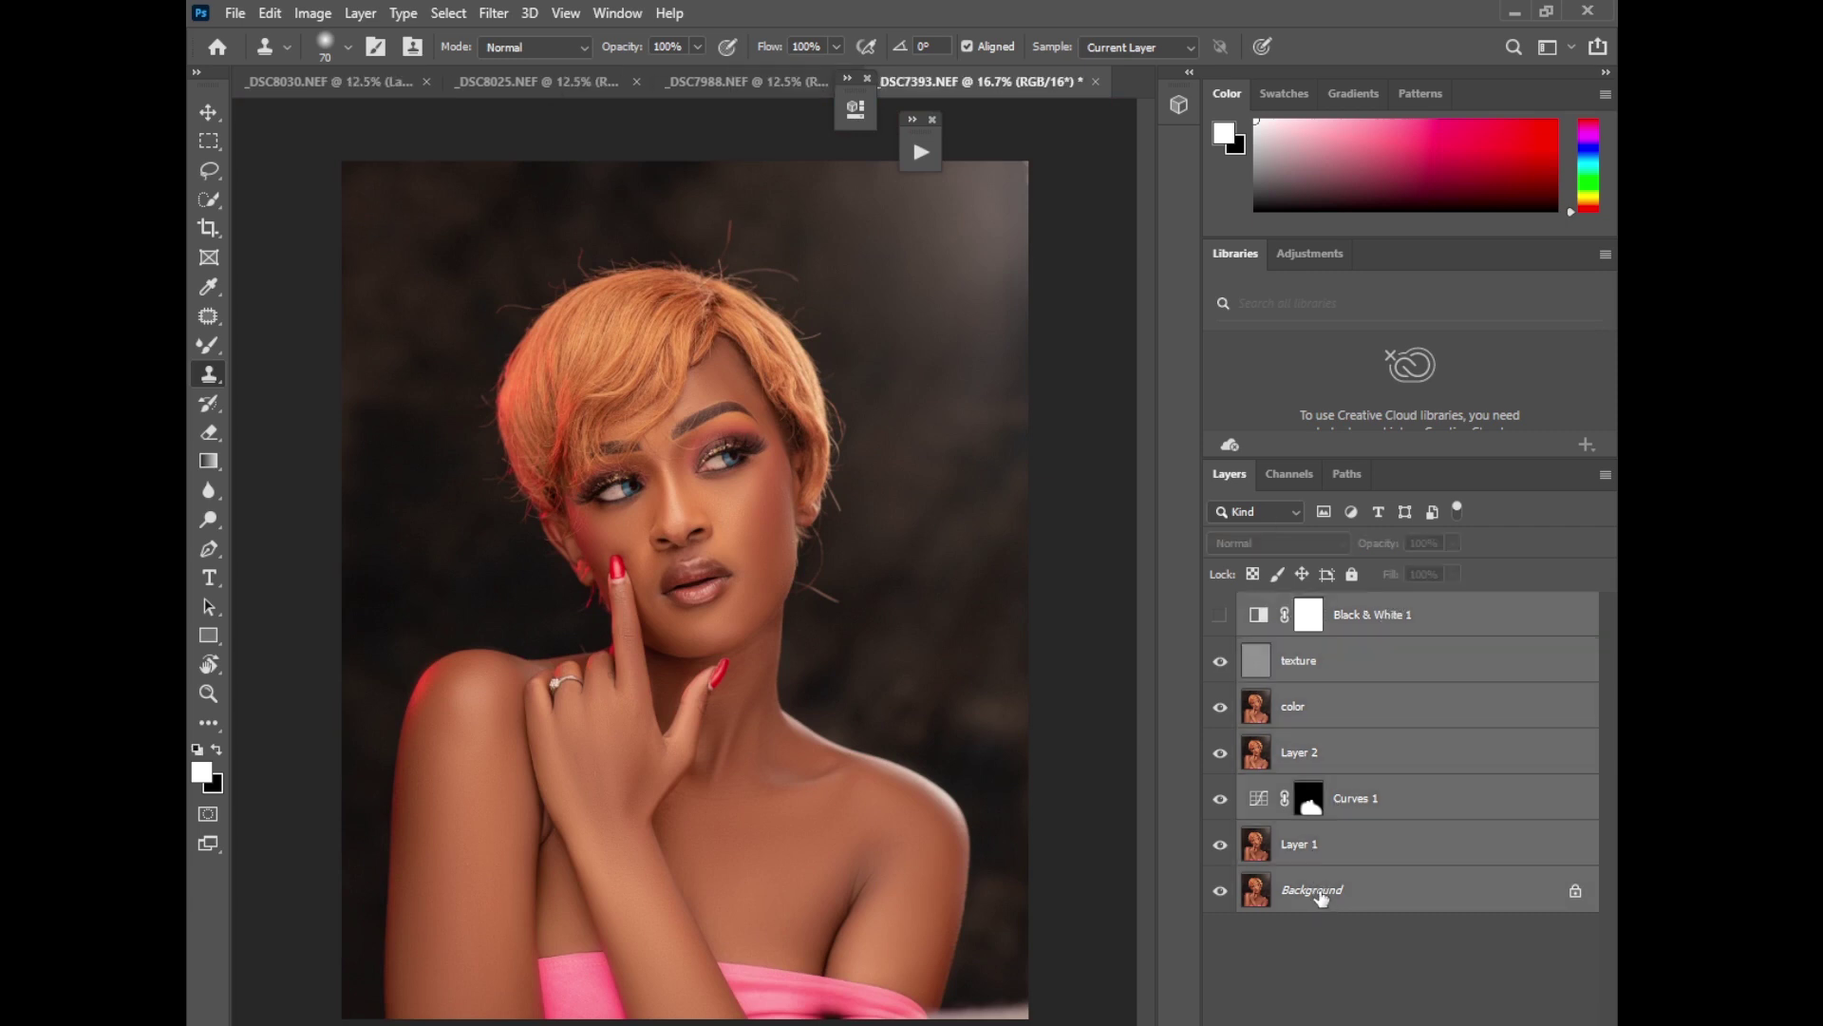
right_click(1324, 870)
left_click(1057, 818)
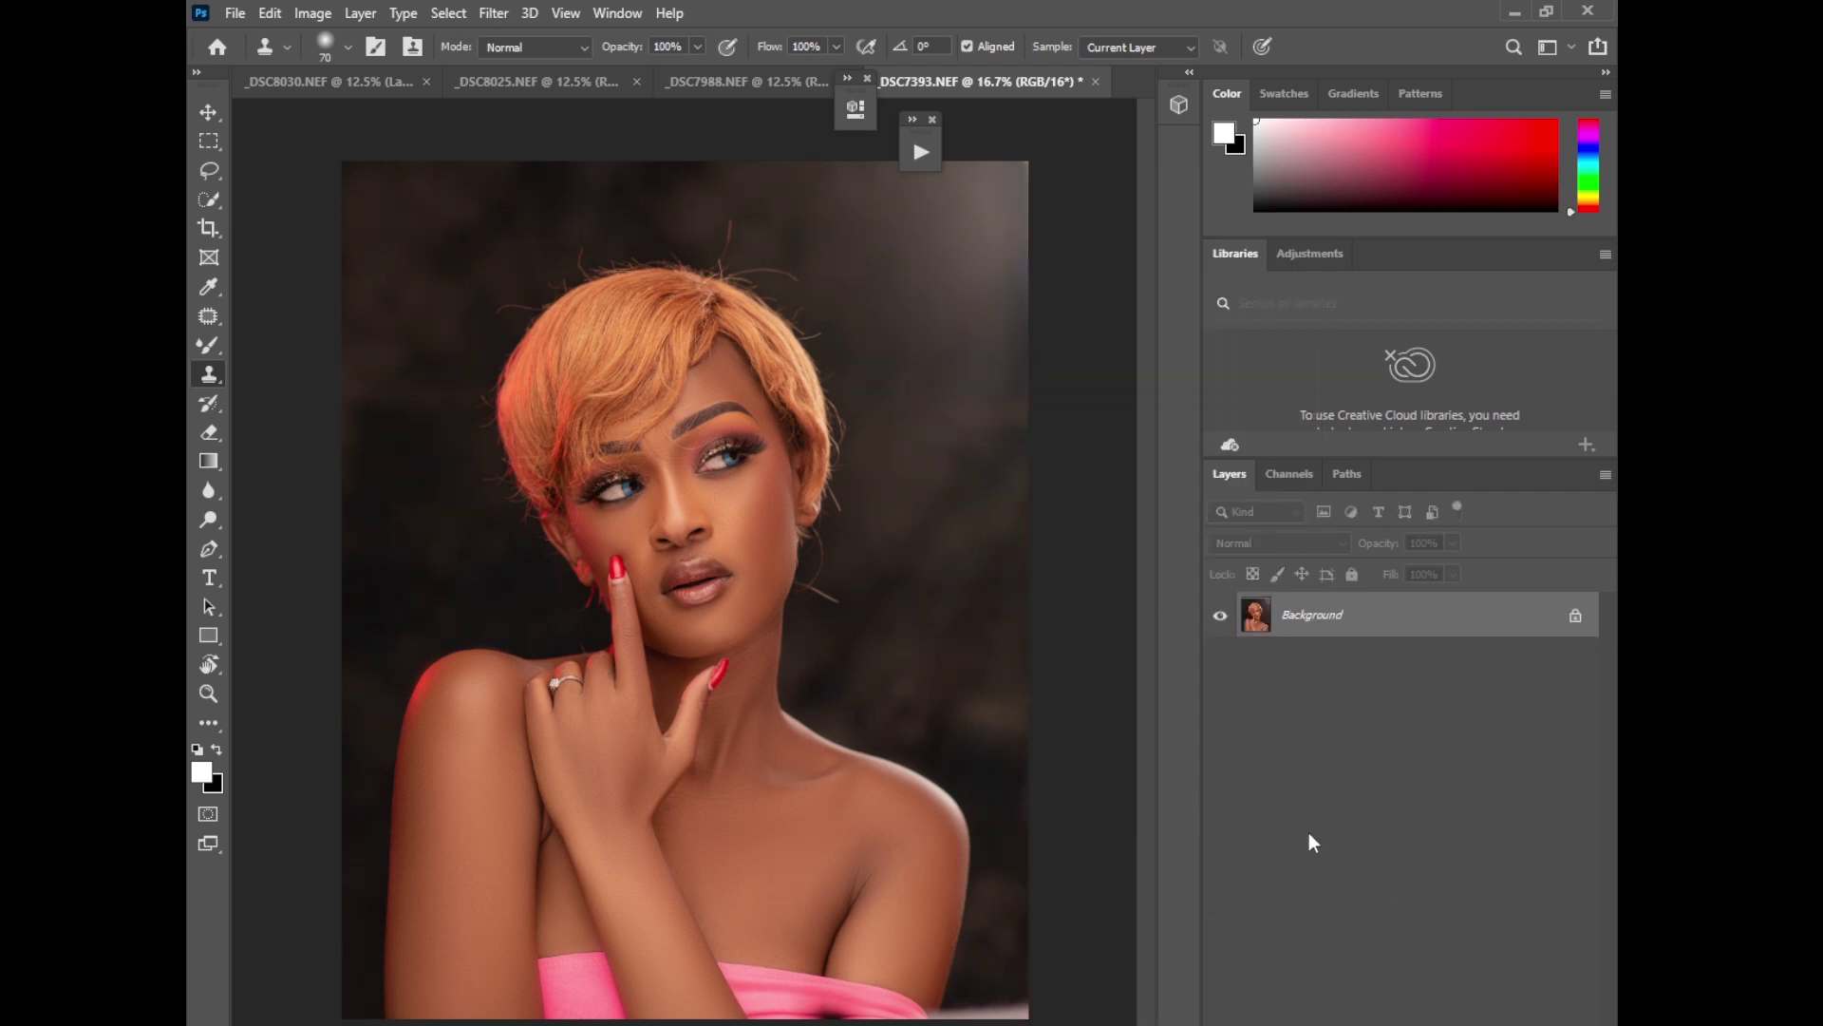
Step: Zoom in to inspect the lips and nose, then zoom back out to the whole portrait
key("ctrl+plus")
key("ctrl+plus")
key("ctrl+plus")
key("ctrl+plus")
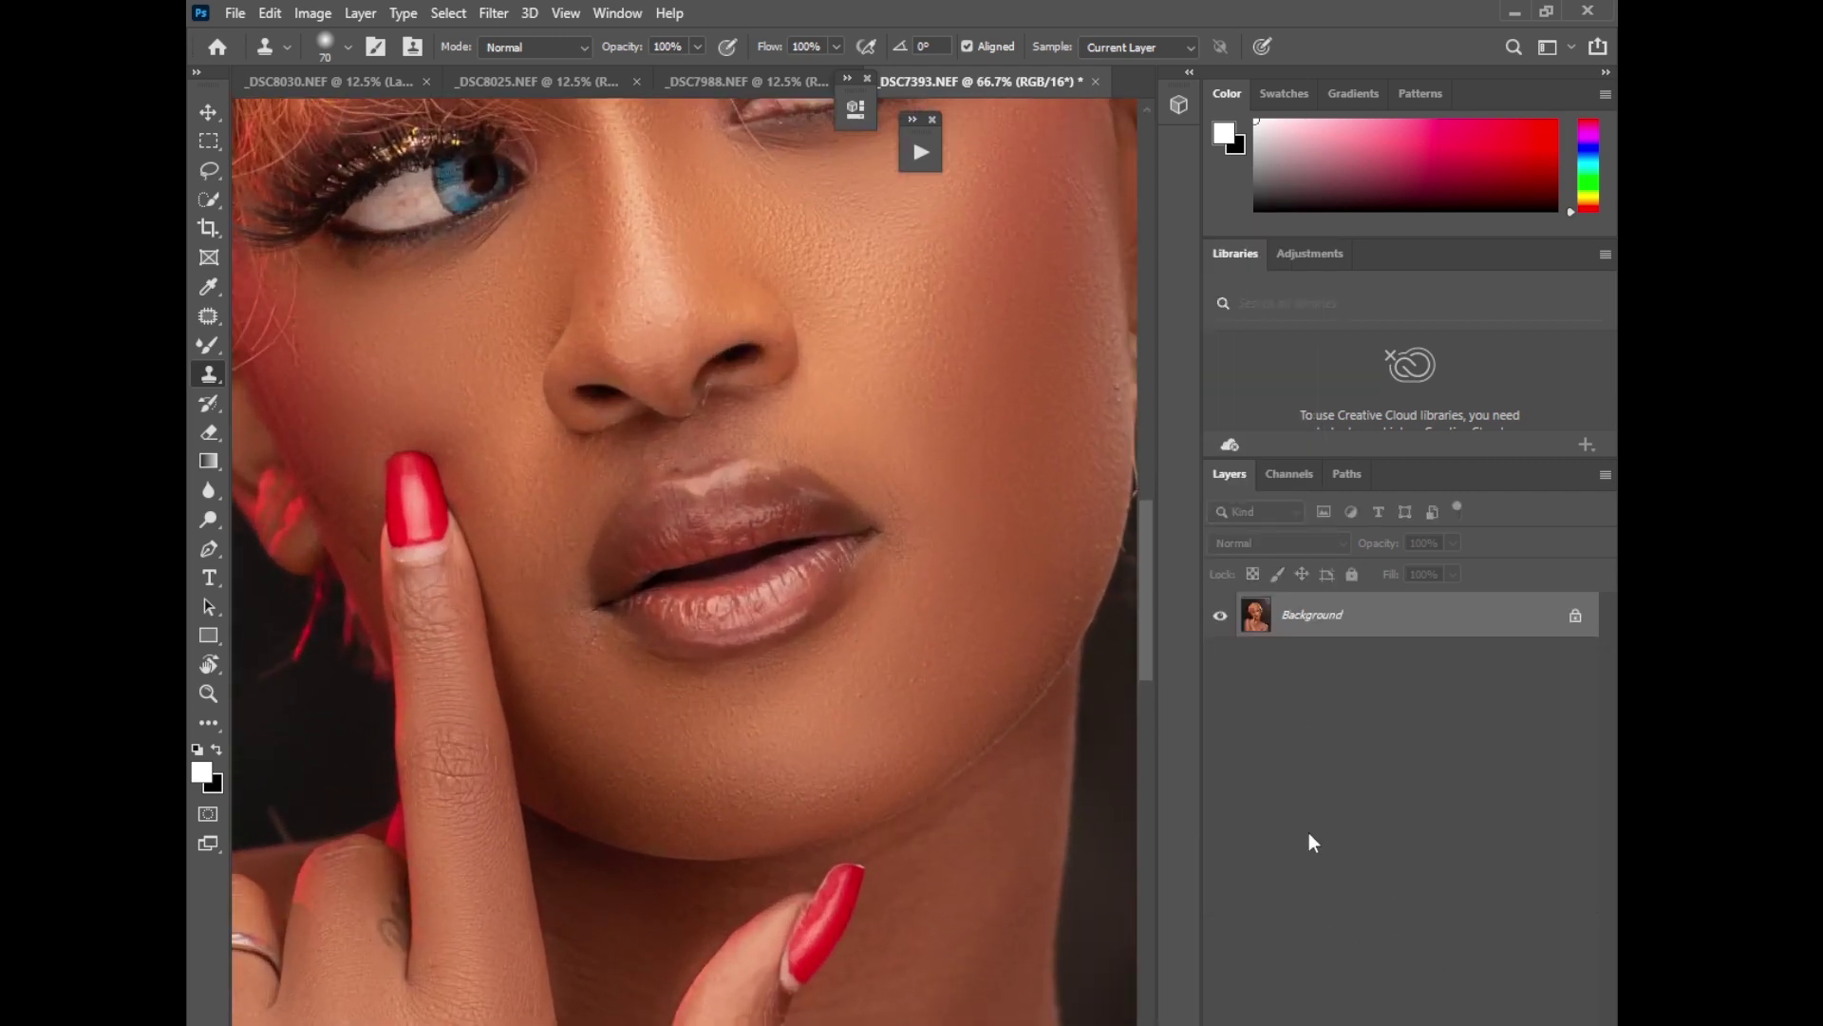
scroll(1135, 617, "up", 5)
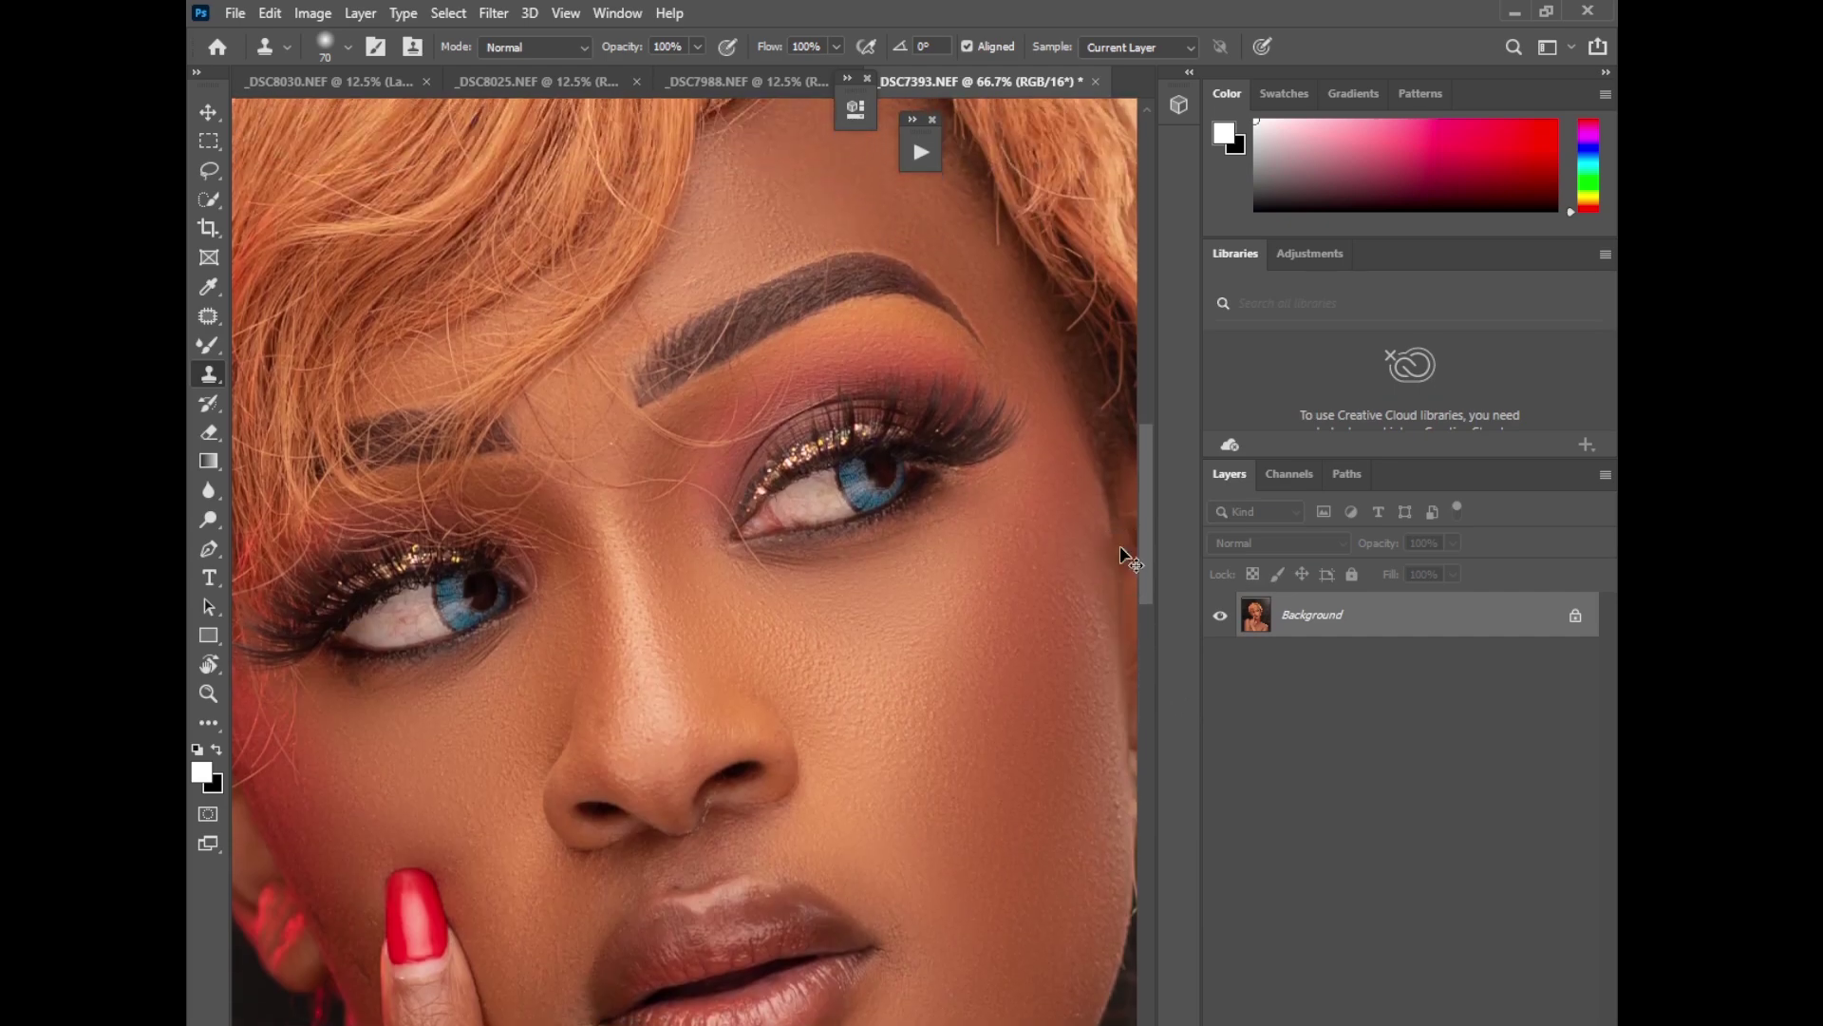
key("ctrl+minus")
key("ctrl+minus")
key("ctrl+minus")
key("ctrl+minus")
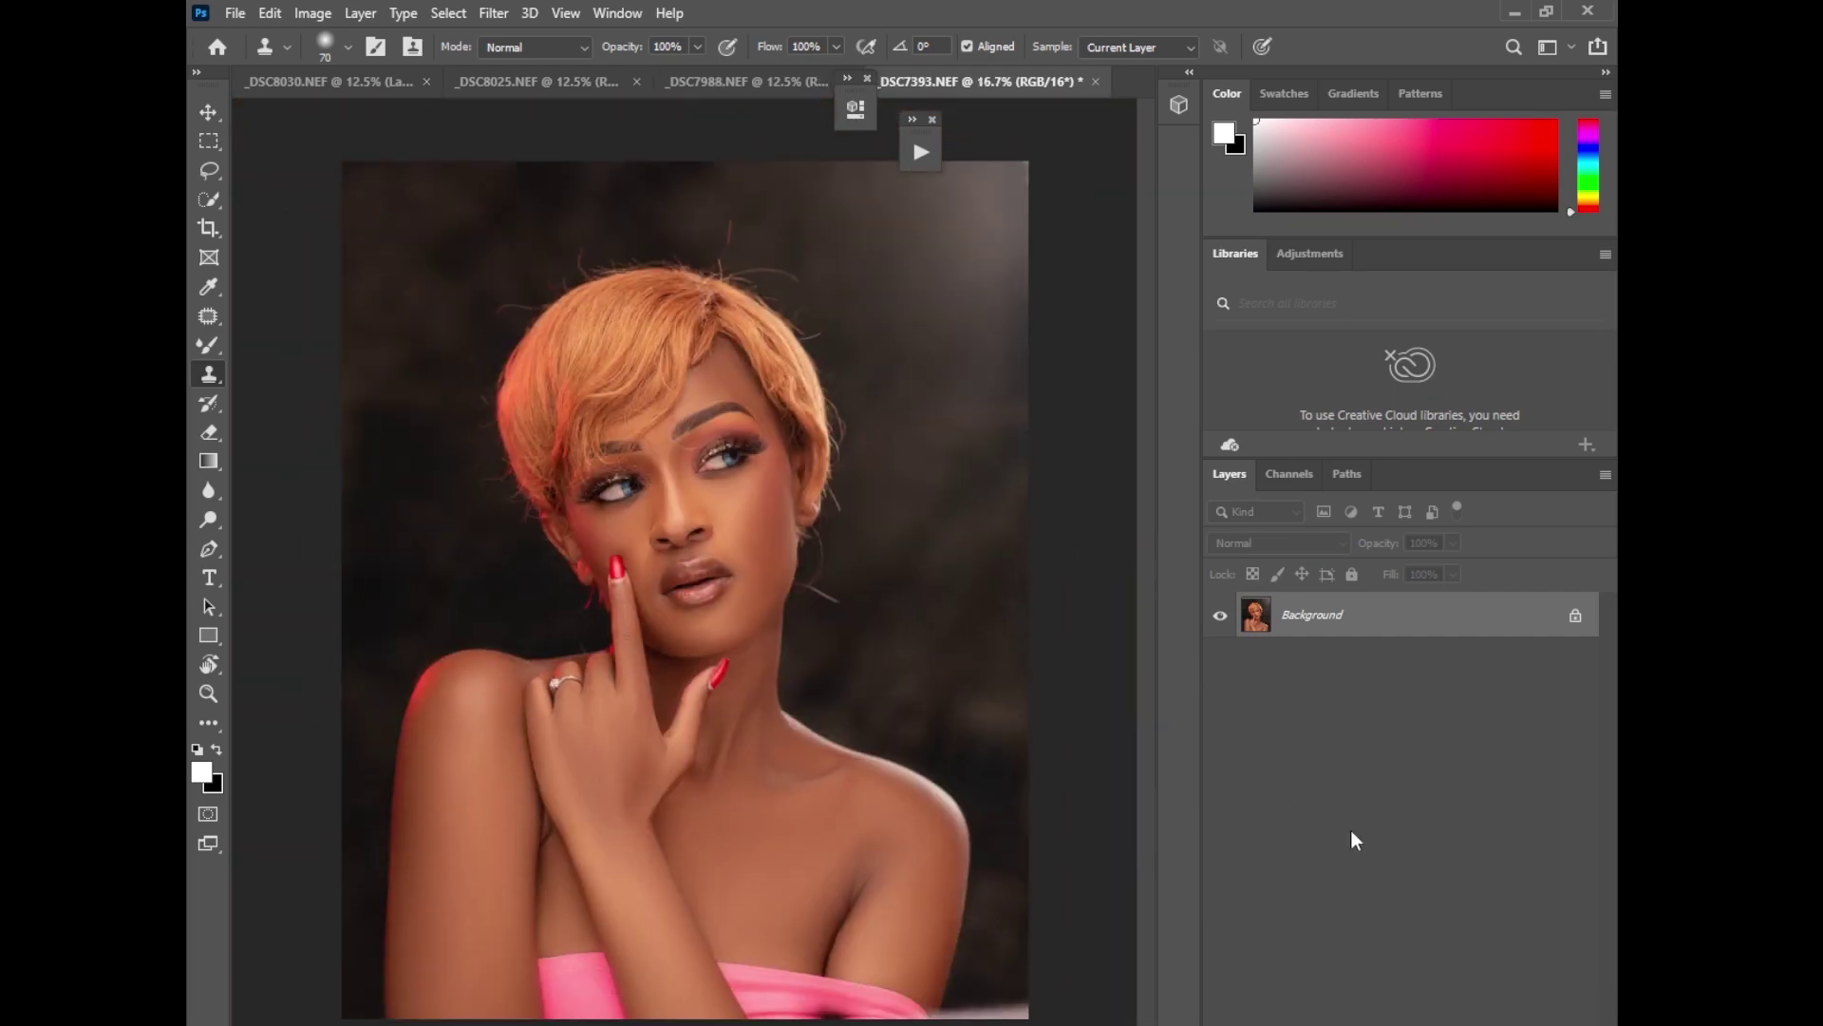
Step: Add a Photo Filter adjustment layer using Cooling Filter (82) at 15% density
left_click(1429, 1023)
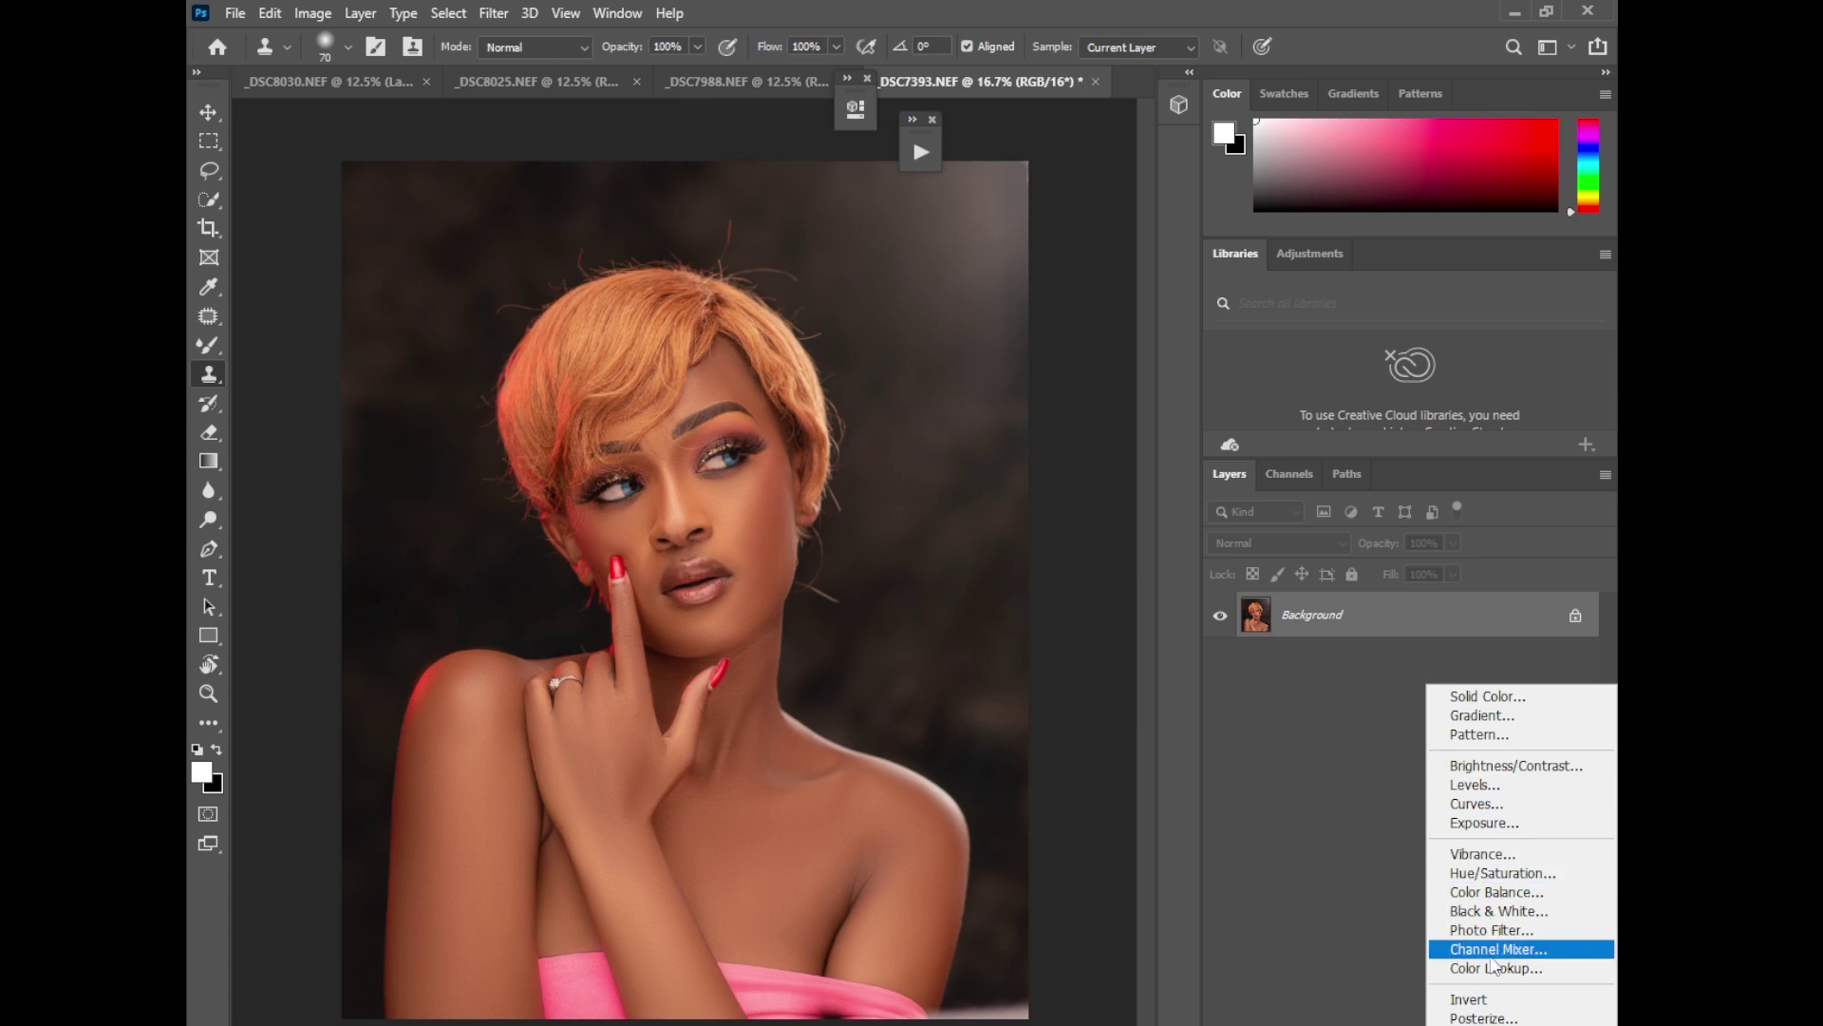
left_click(913, 144)
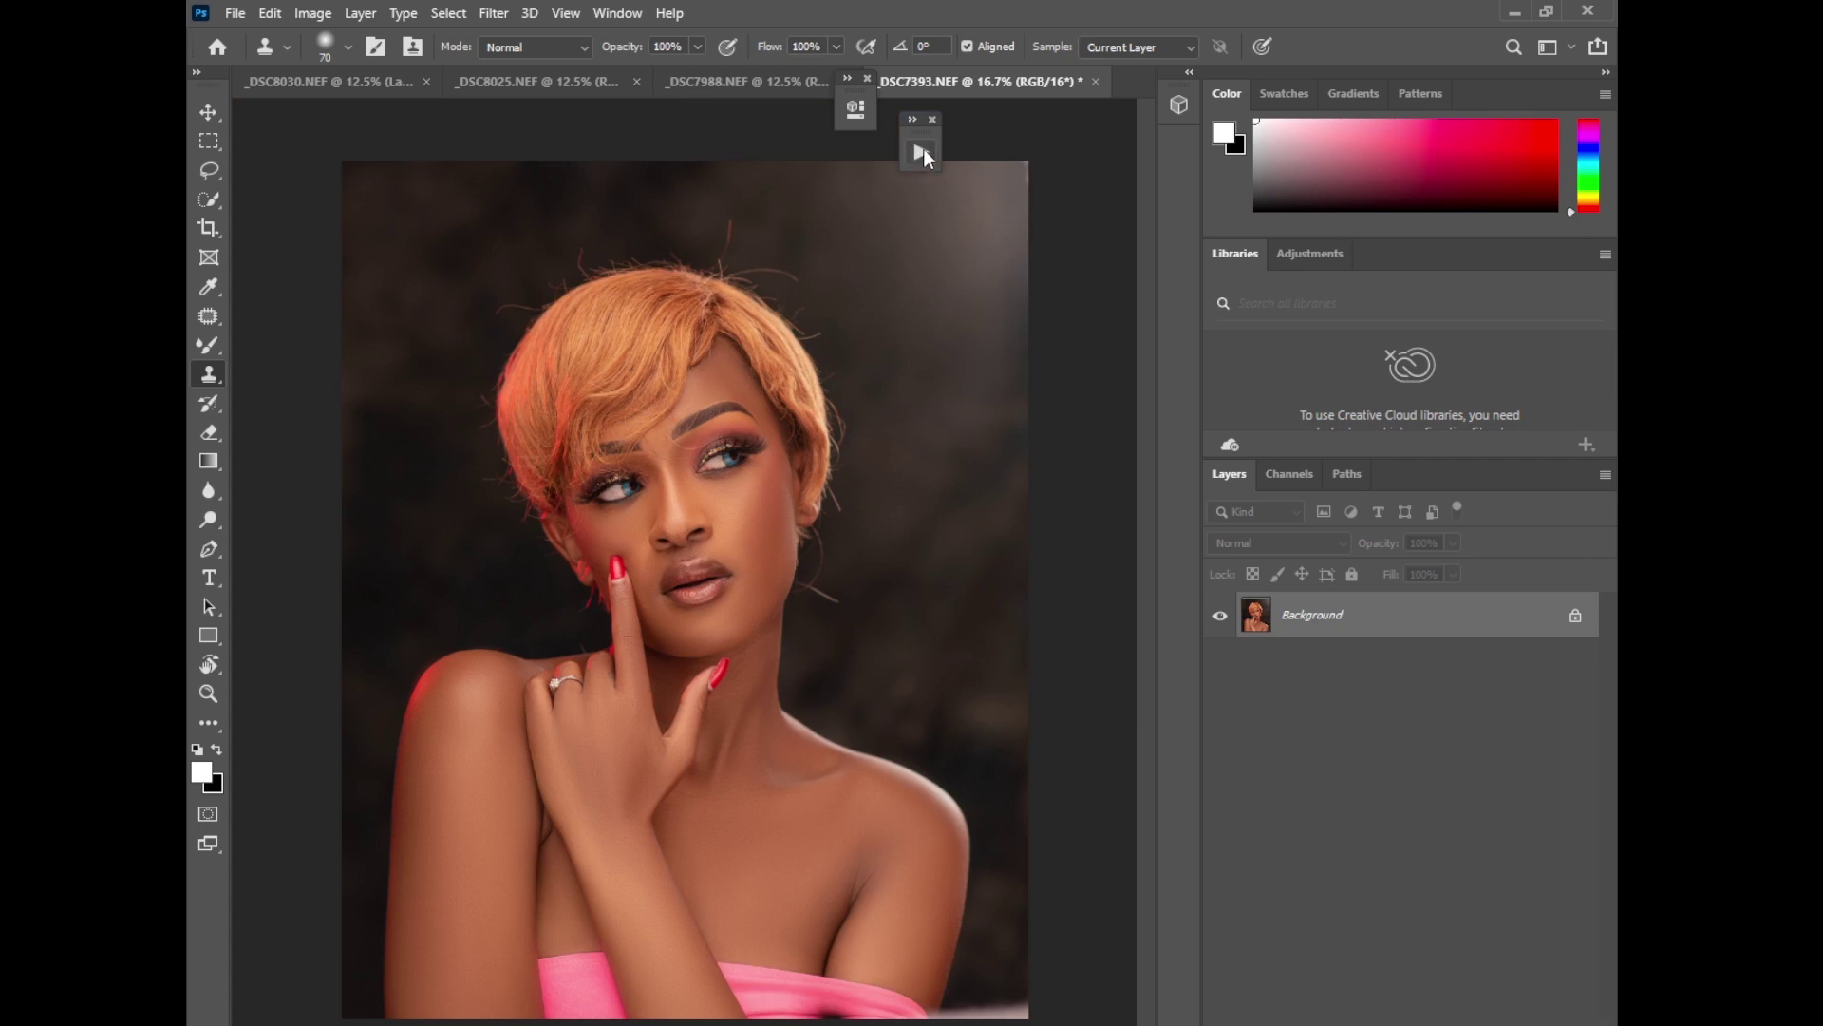
left_click(919, 152)
left_click(922, 154)
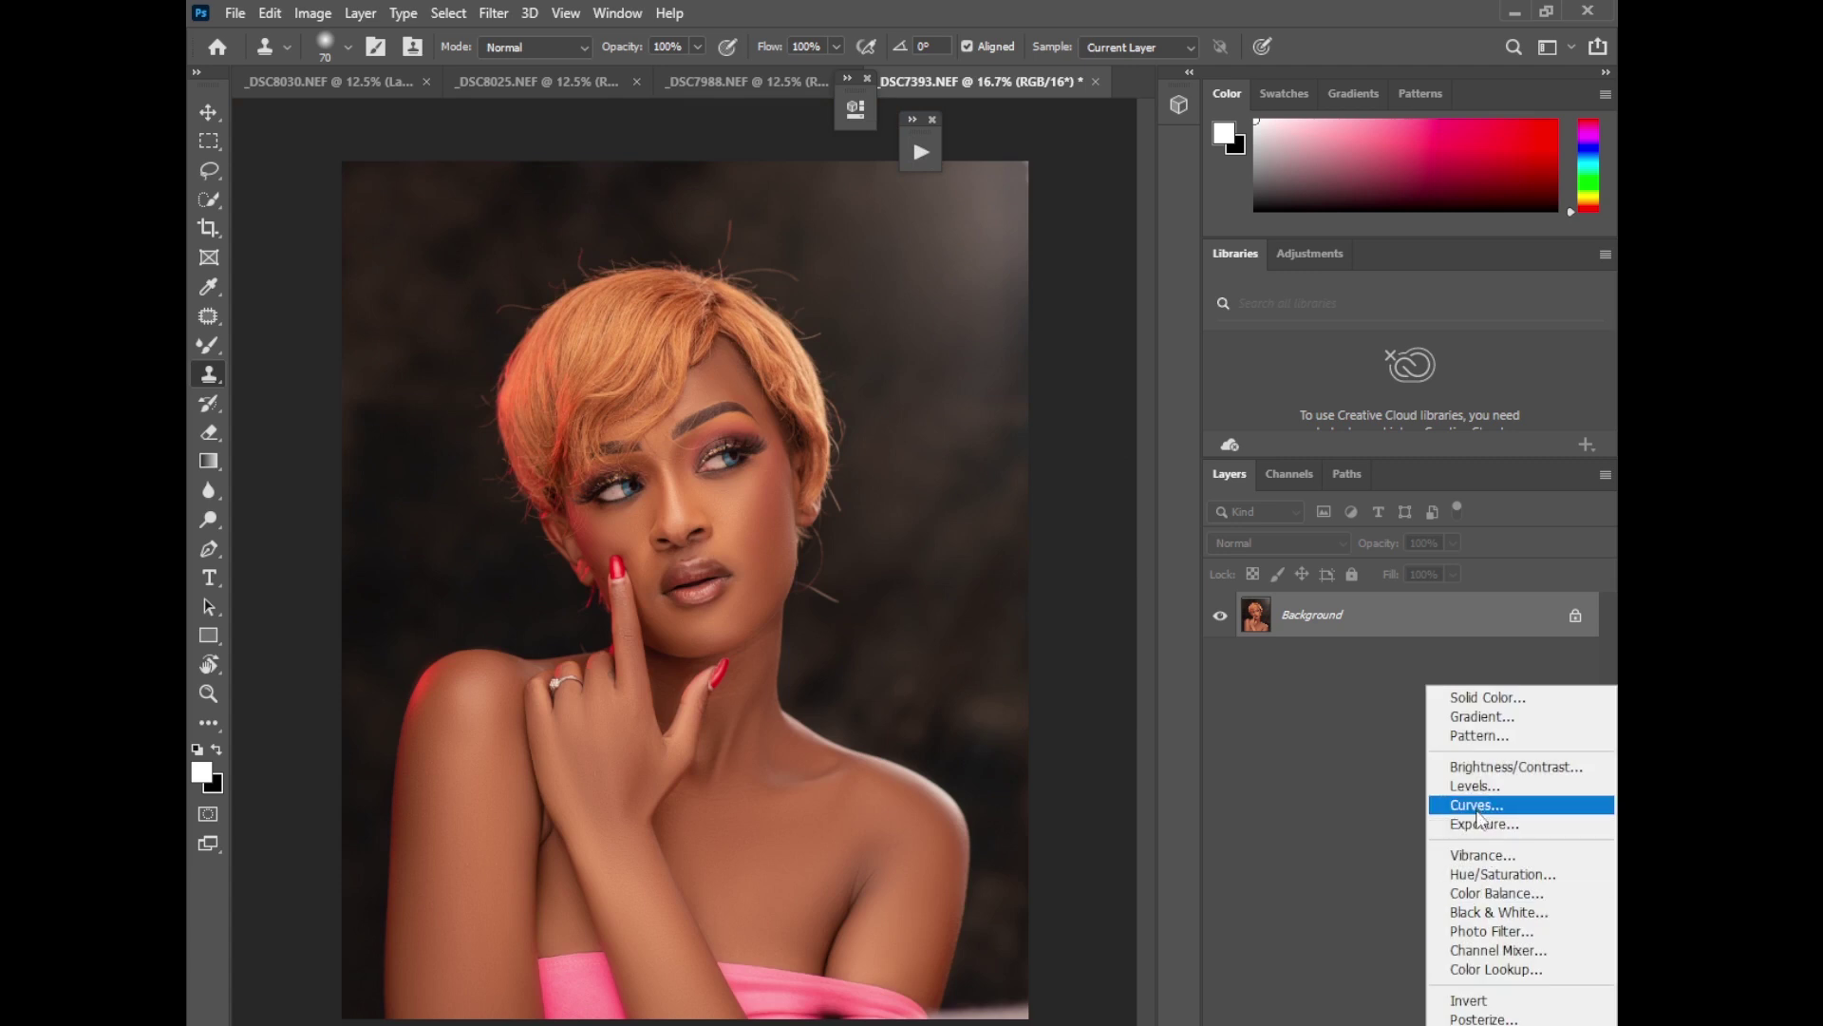
left_click(1491, 930)
left_click_drag(856, 79, 1082, 180)
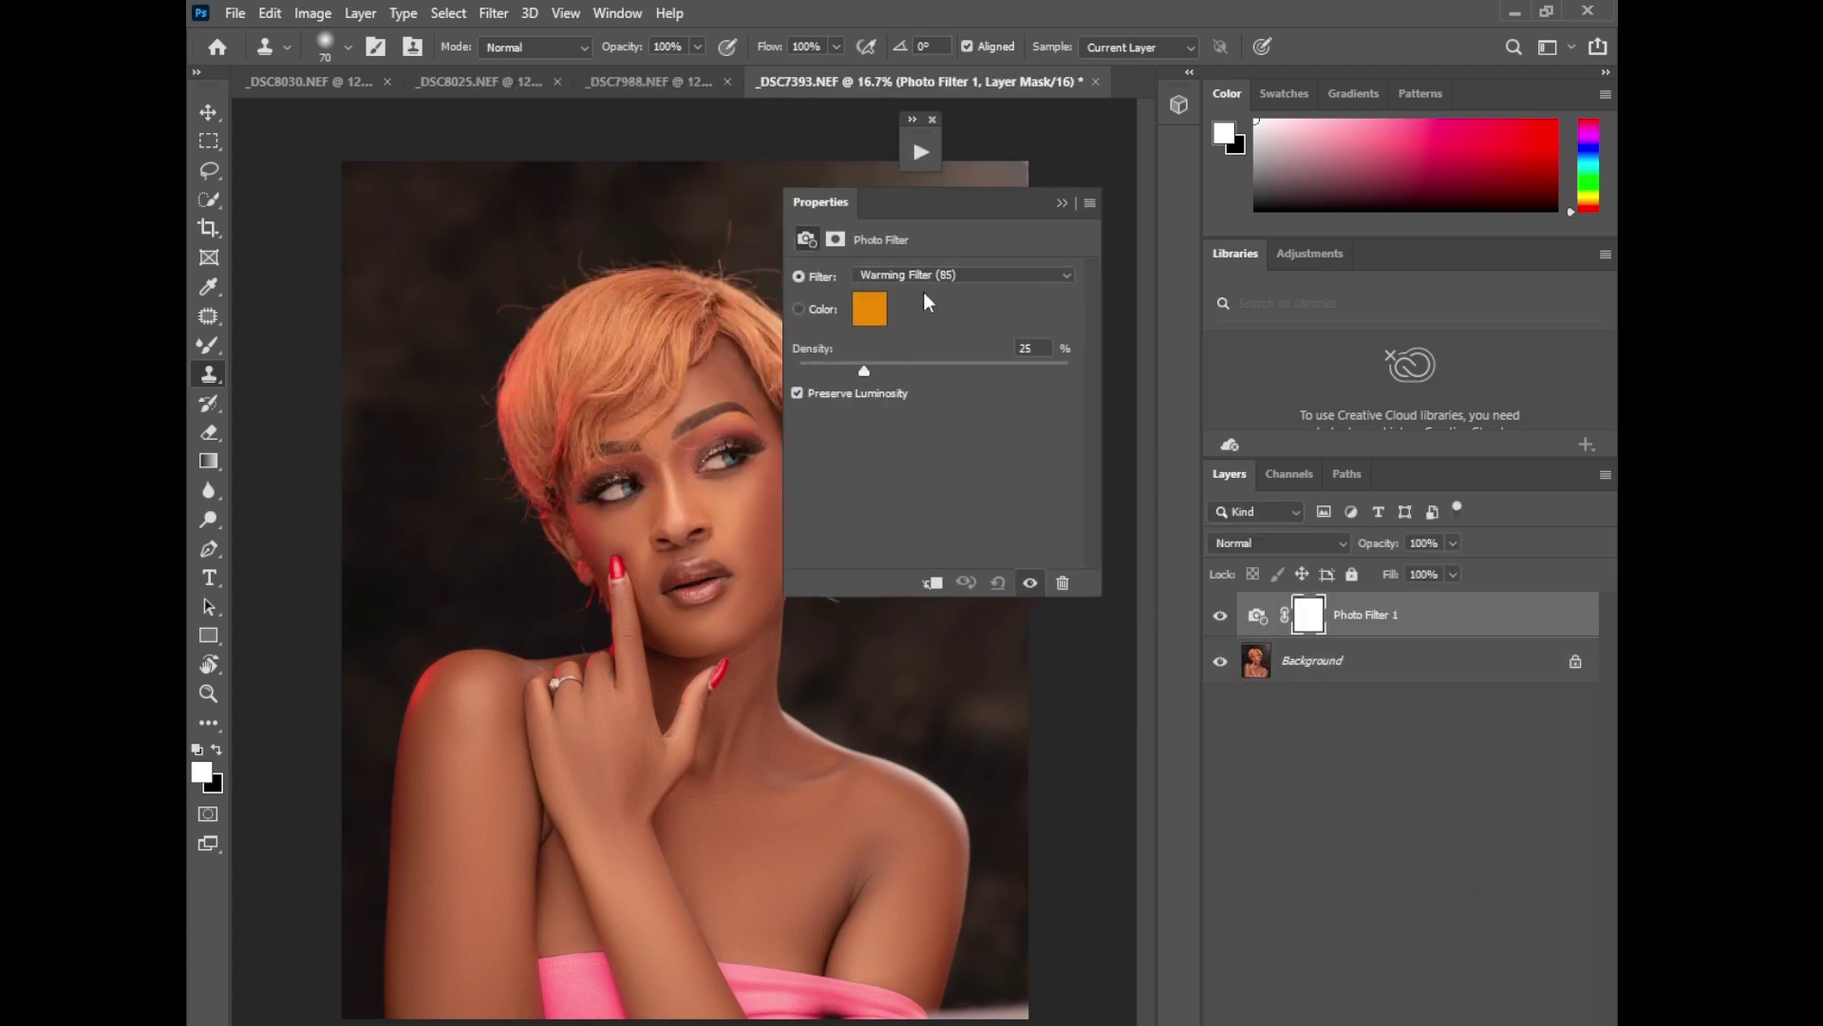
left_click(945, 282)
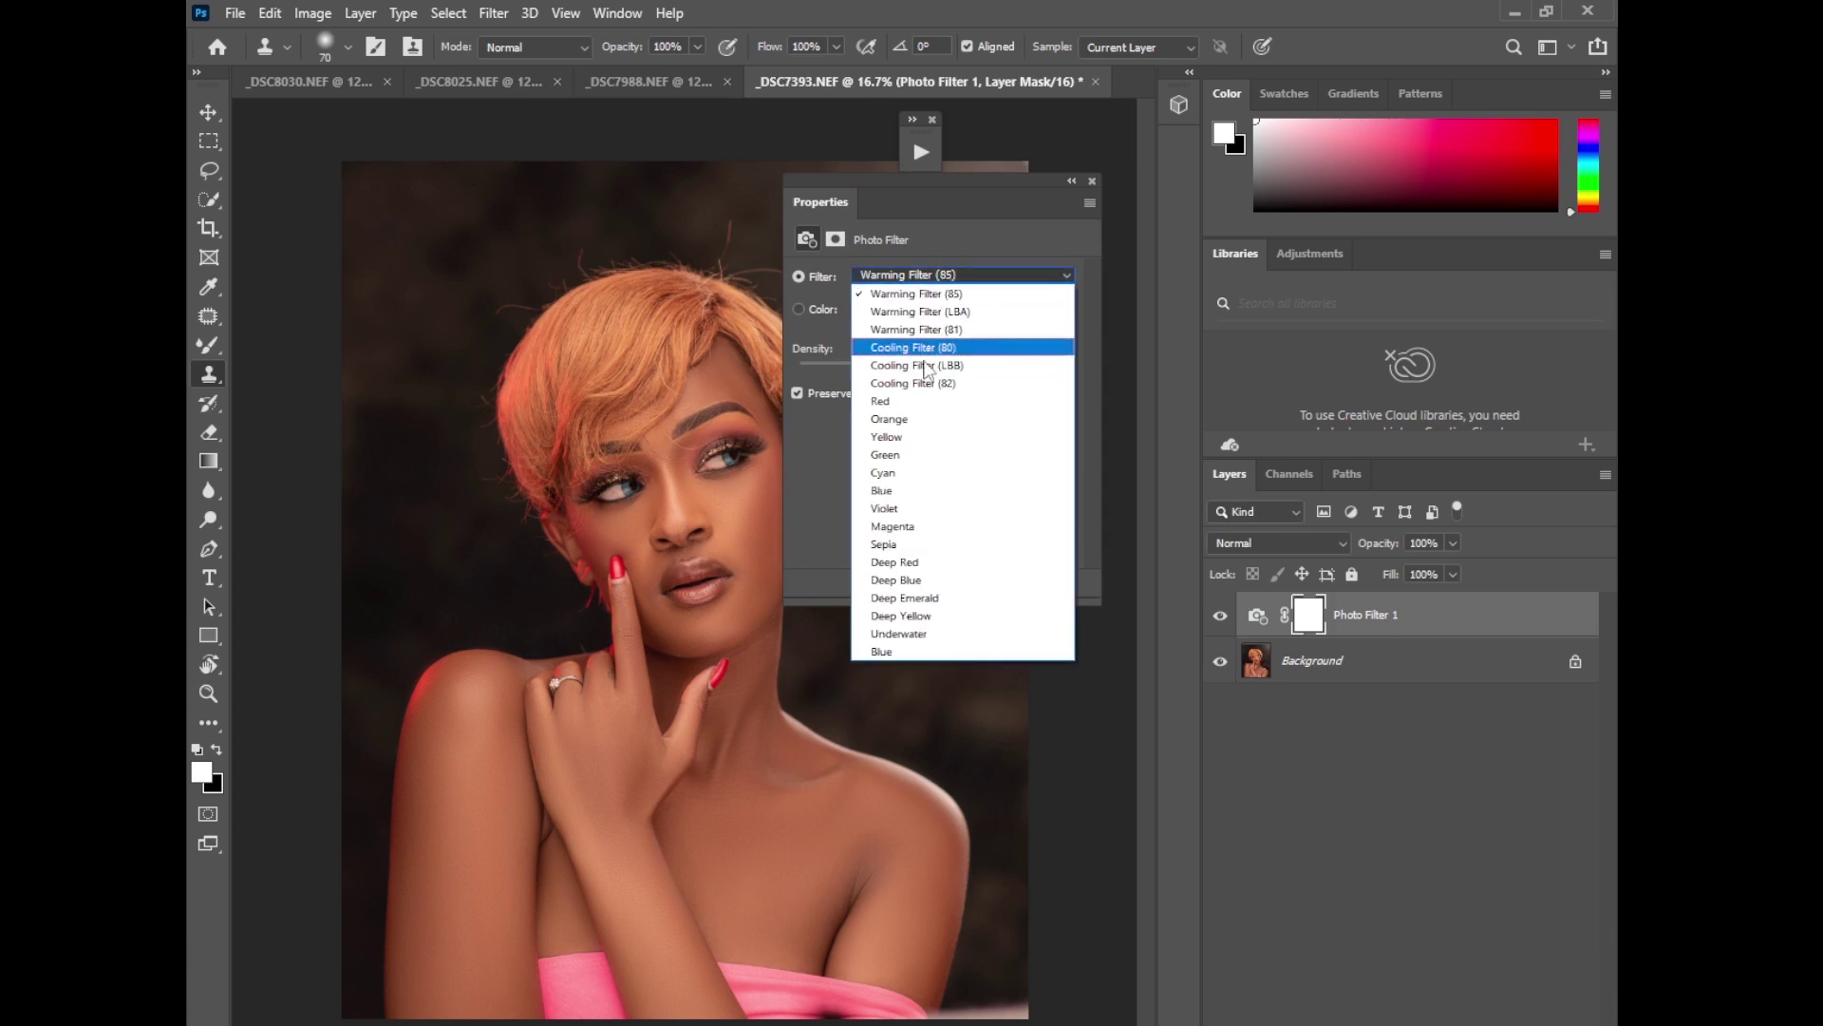
left_click(926, 349)
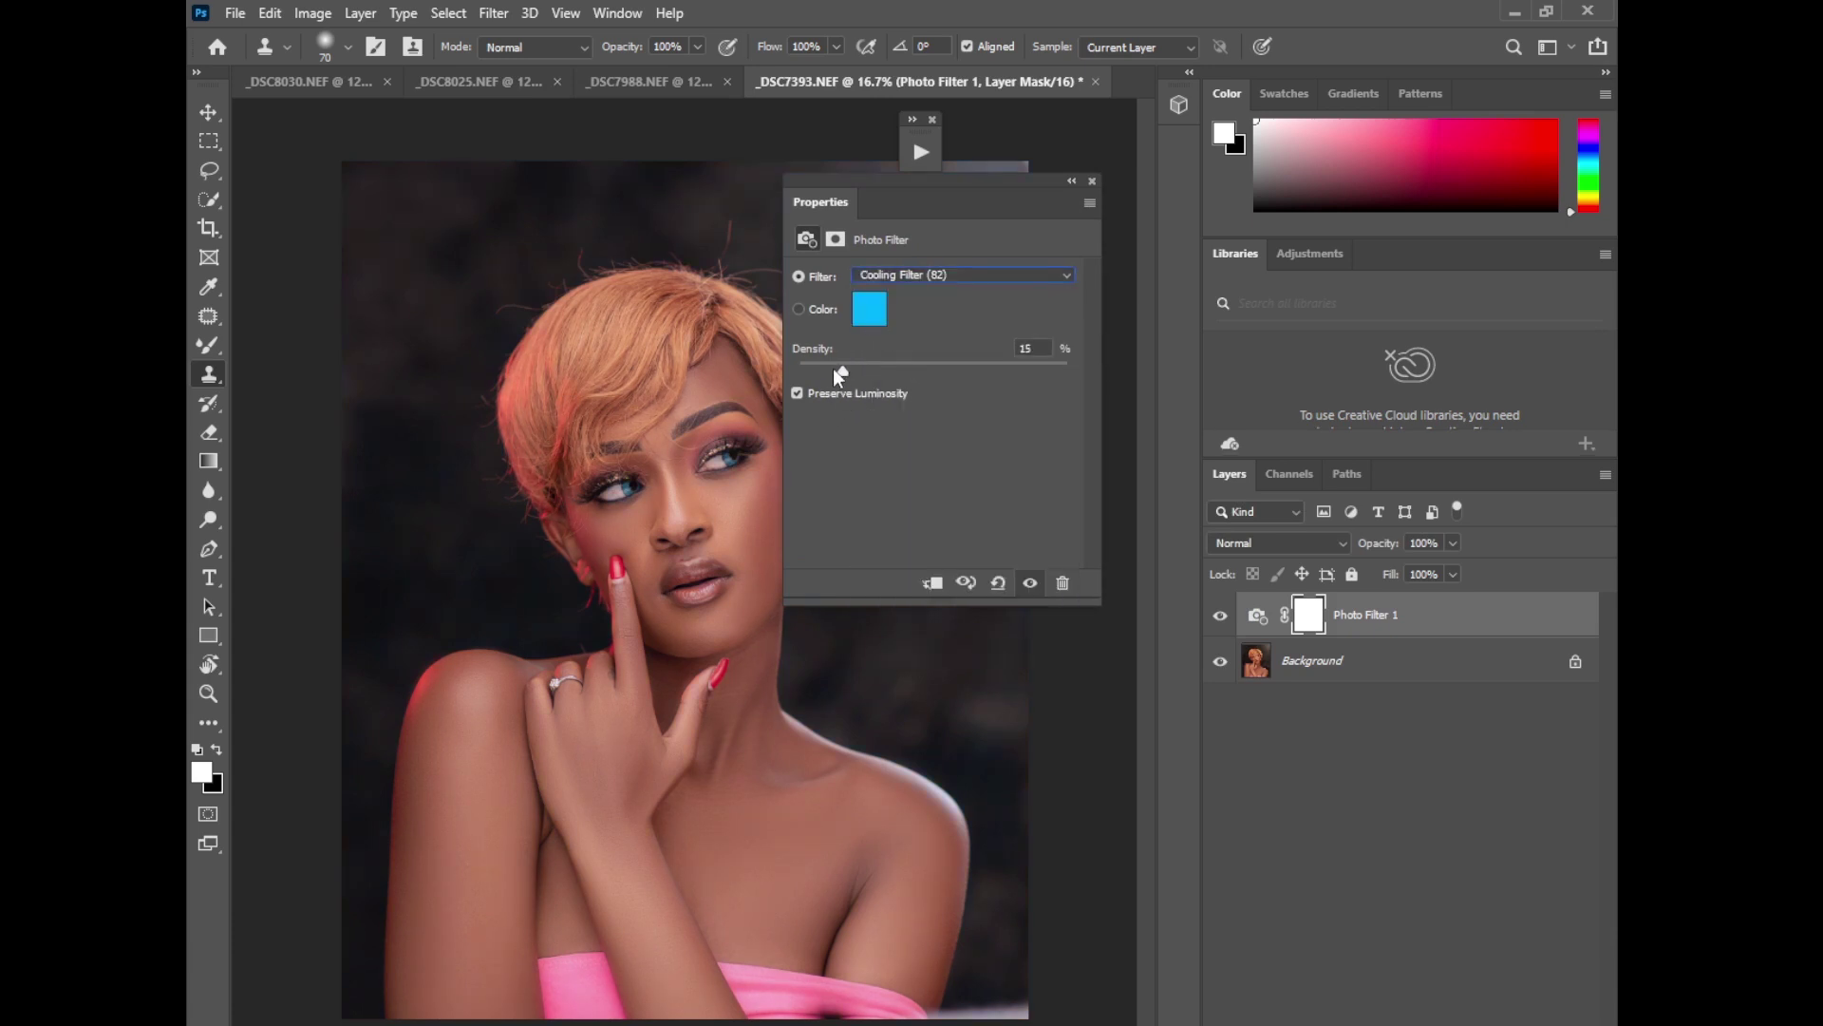
left_click_drag(820, 372, 823, 372)
left_click(1072, 180)
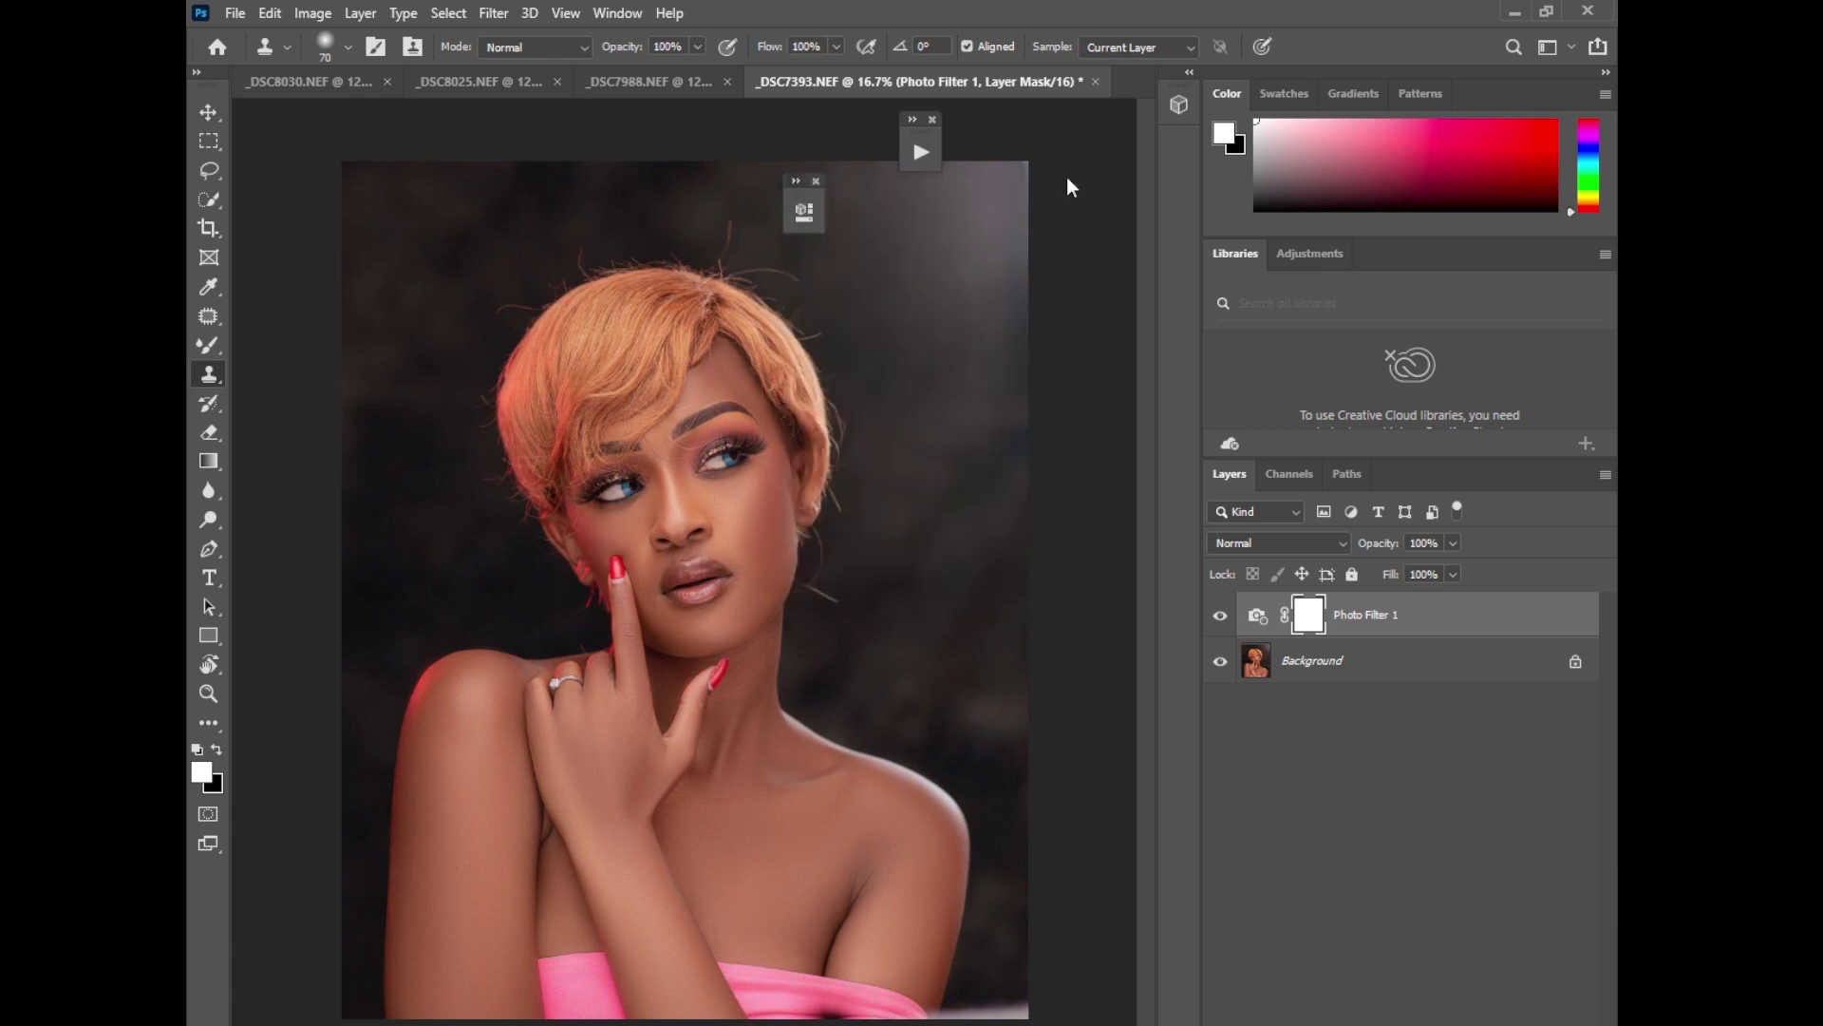
Step: Add a Hue/Saturation adjustment layer with the saturation lowered to desaturate
left_click(1439, 1024)
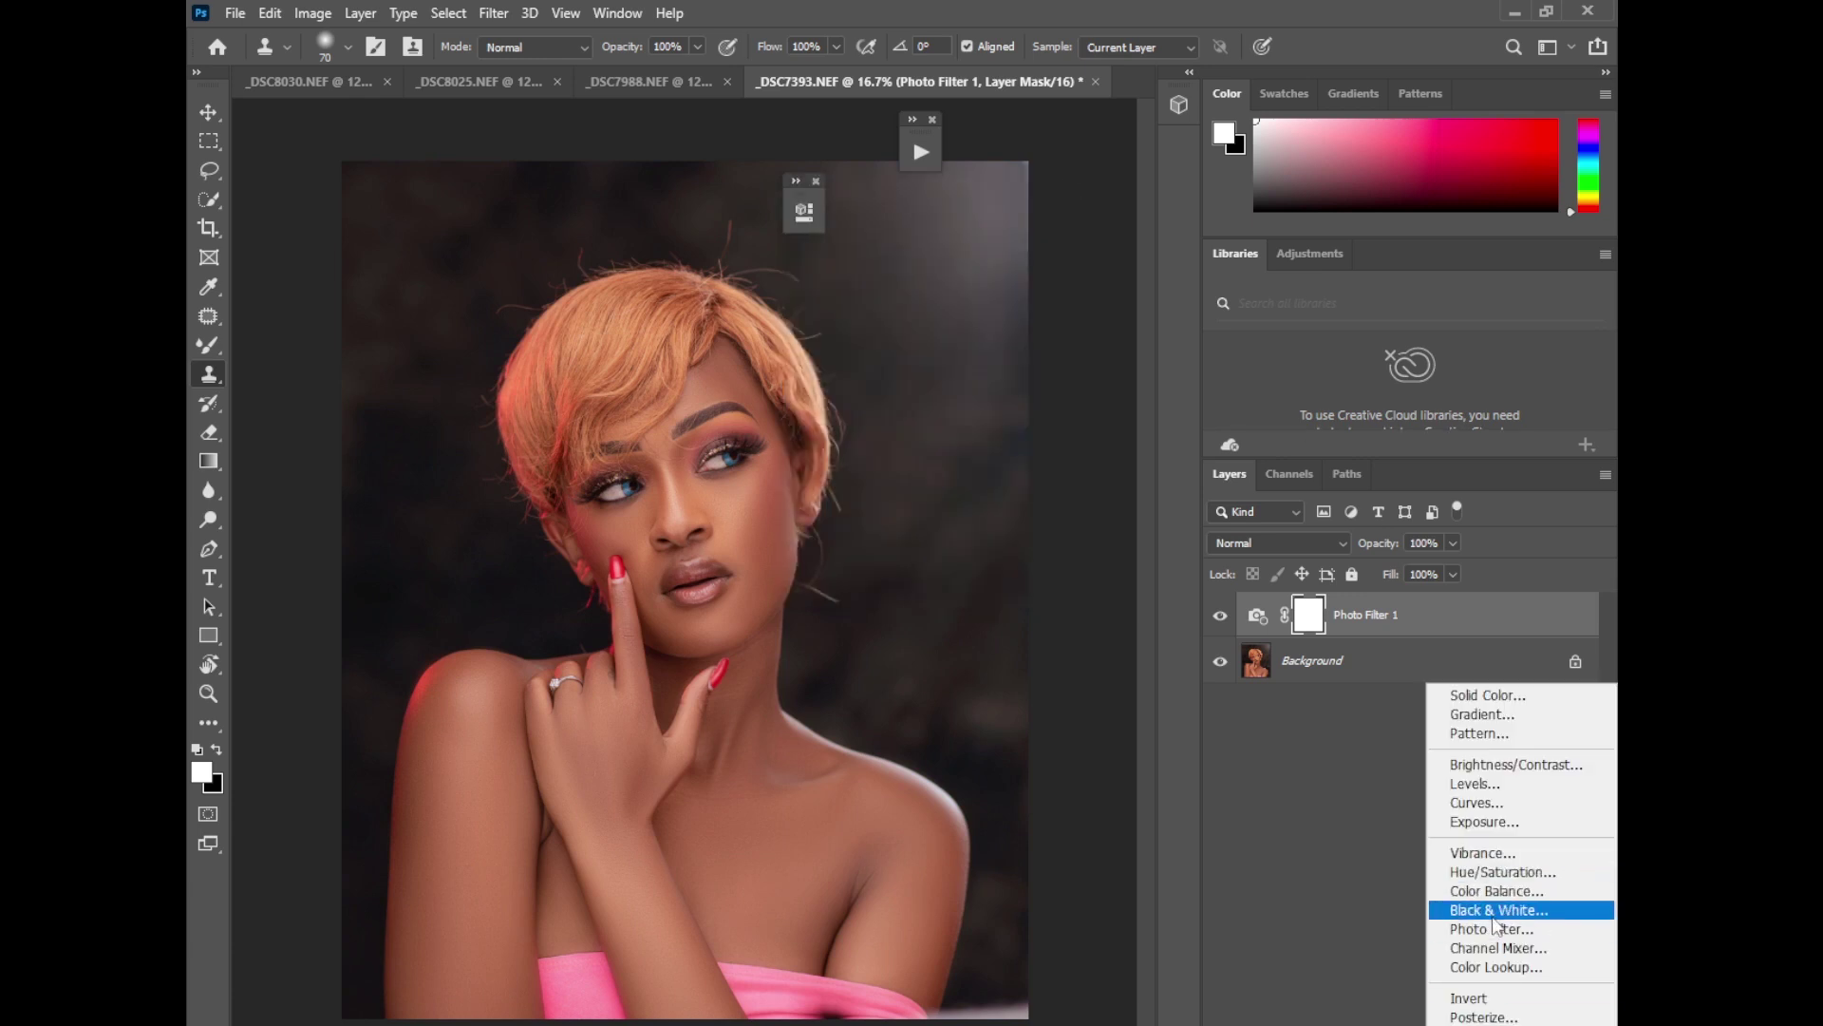
left_click(1477, 878)
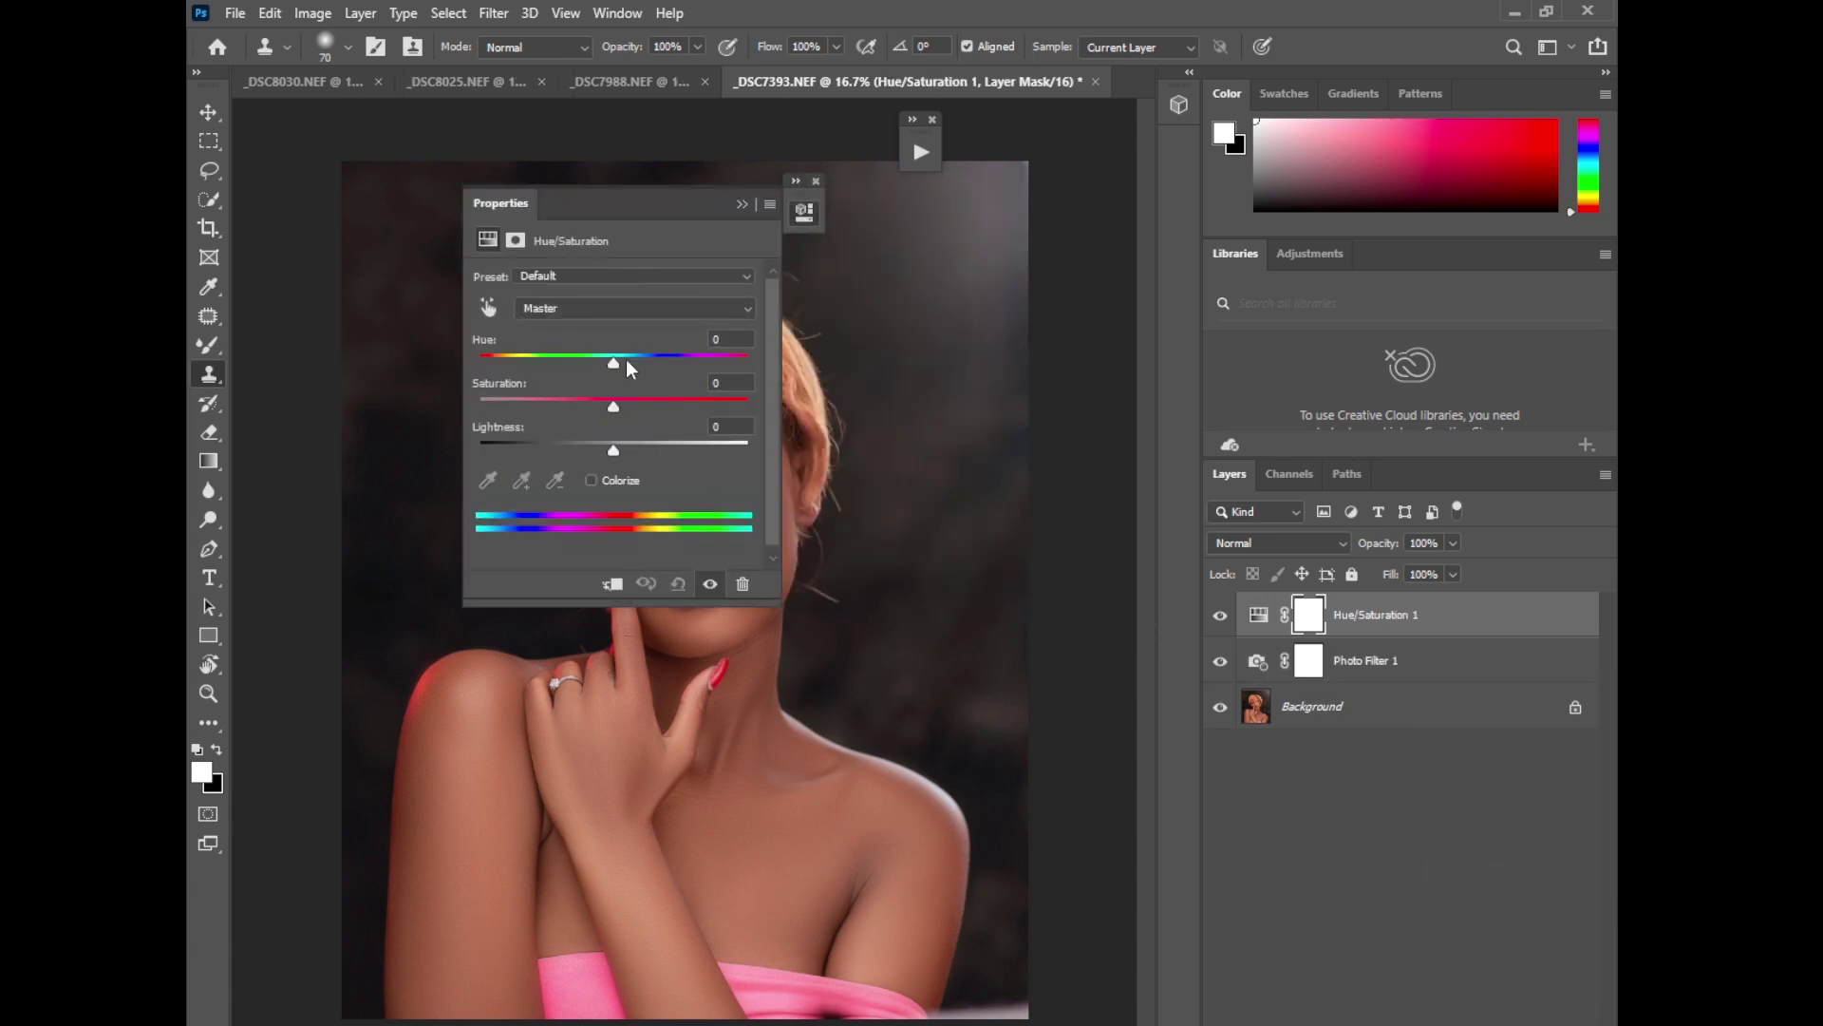
left_click_drag(692, 209, 1062, 207)
left_click_drag(955, 403, 995, 450)
left_click(1116, 181)
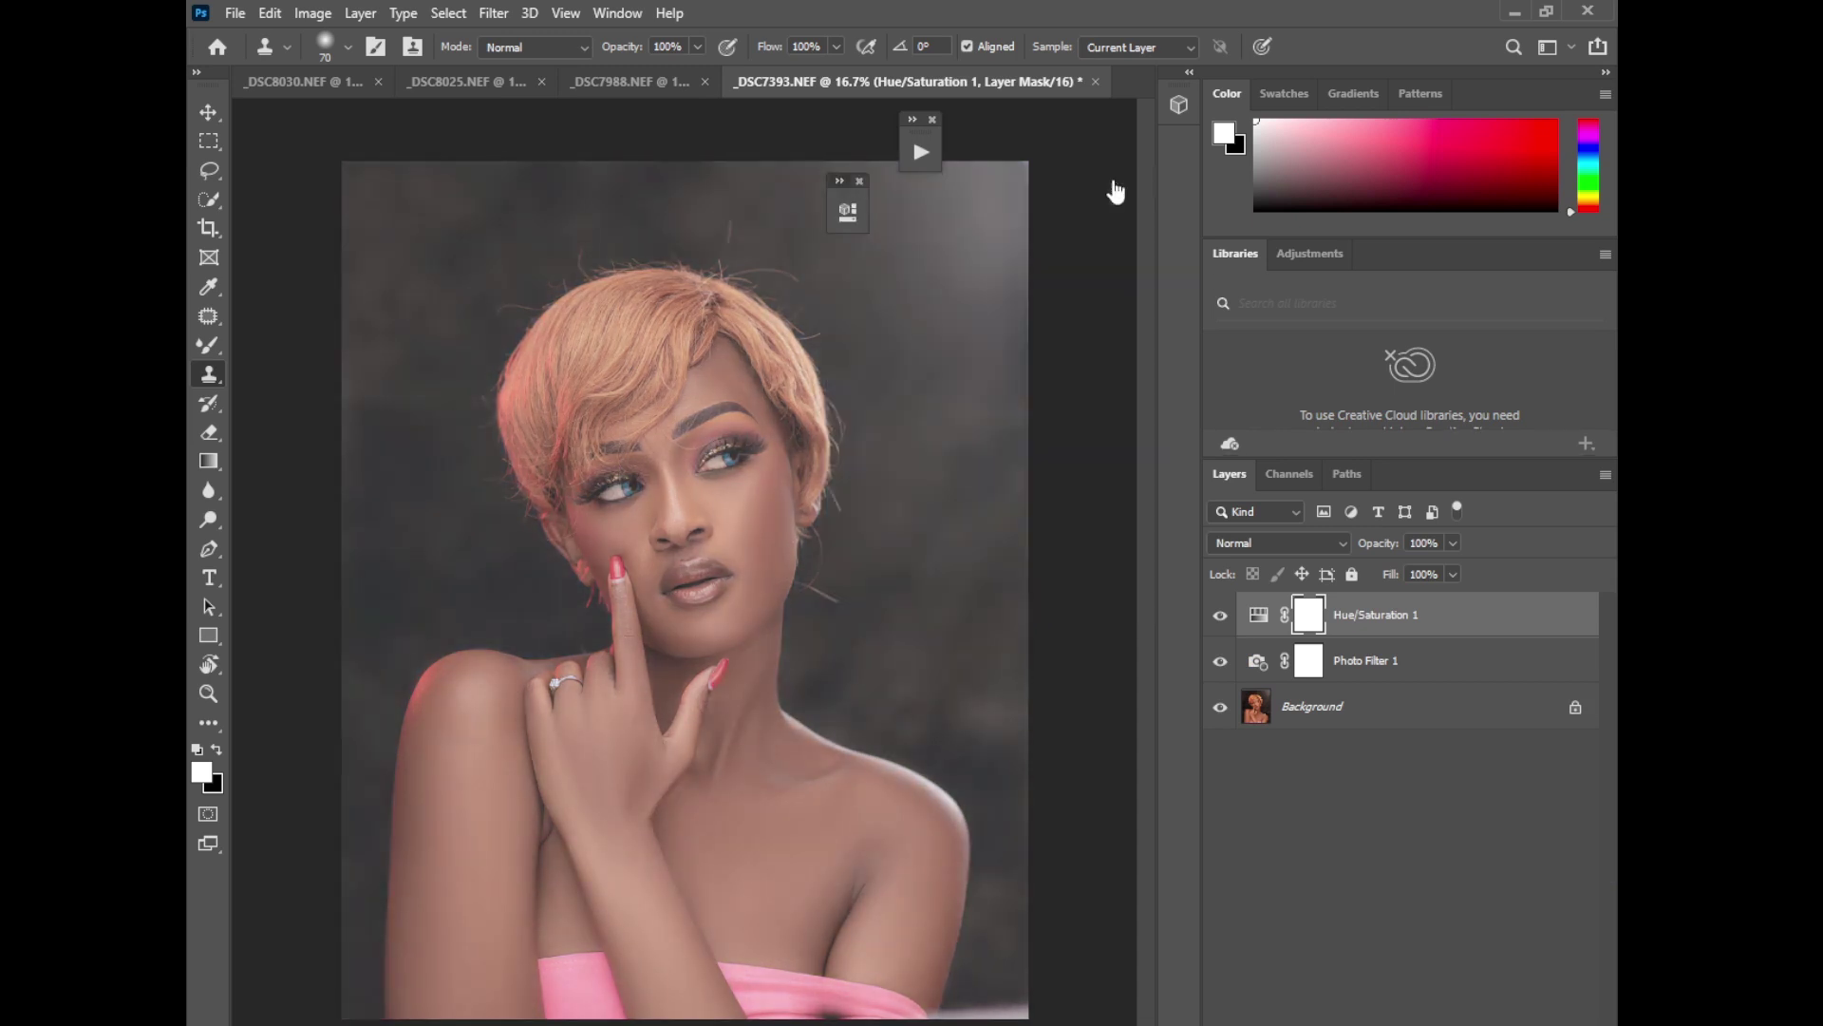
Step: Group Photo Filter 1 and Hue/Saturation 1 into Group 1 with a layer mask
left_click(1337, 657, "shift")
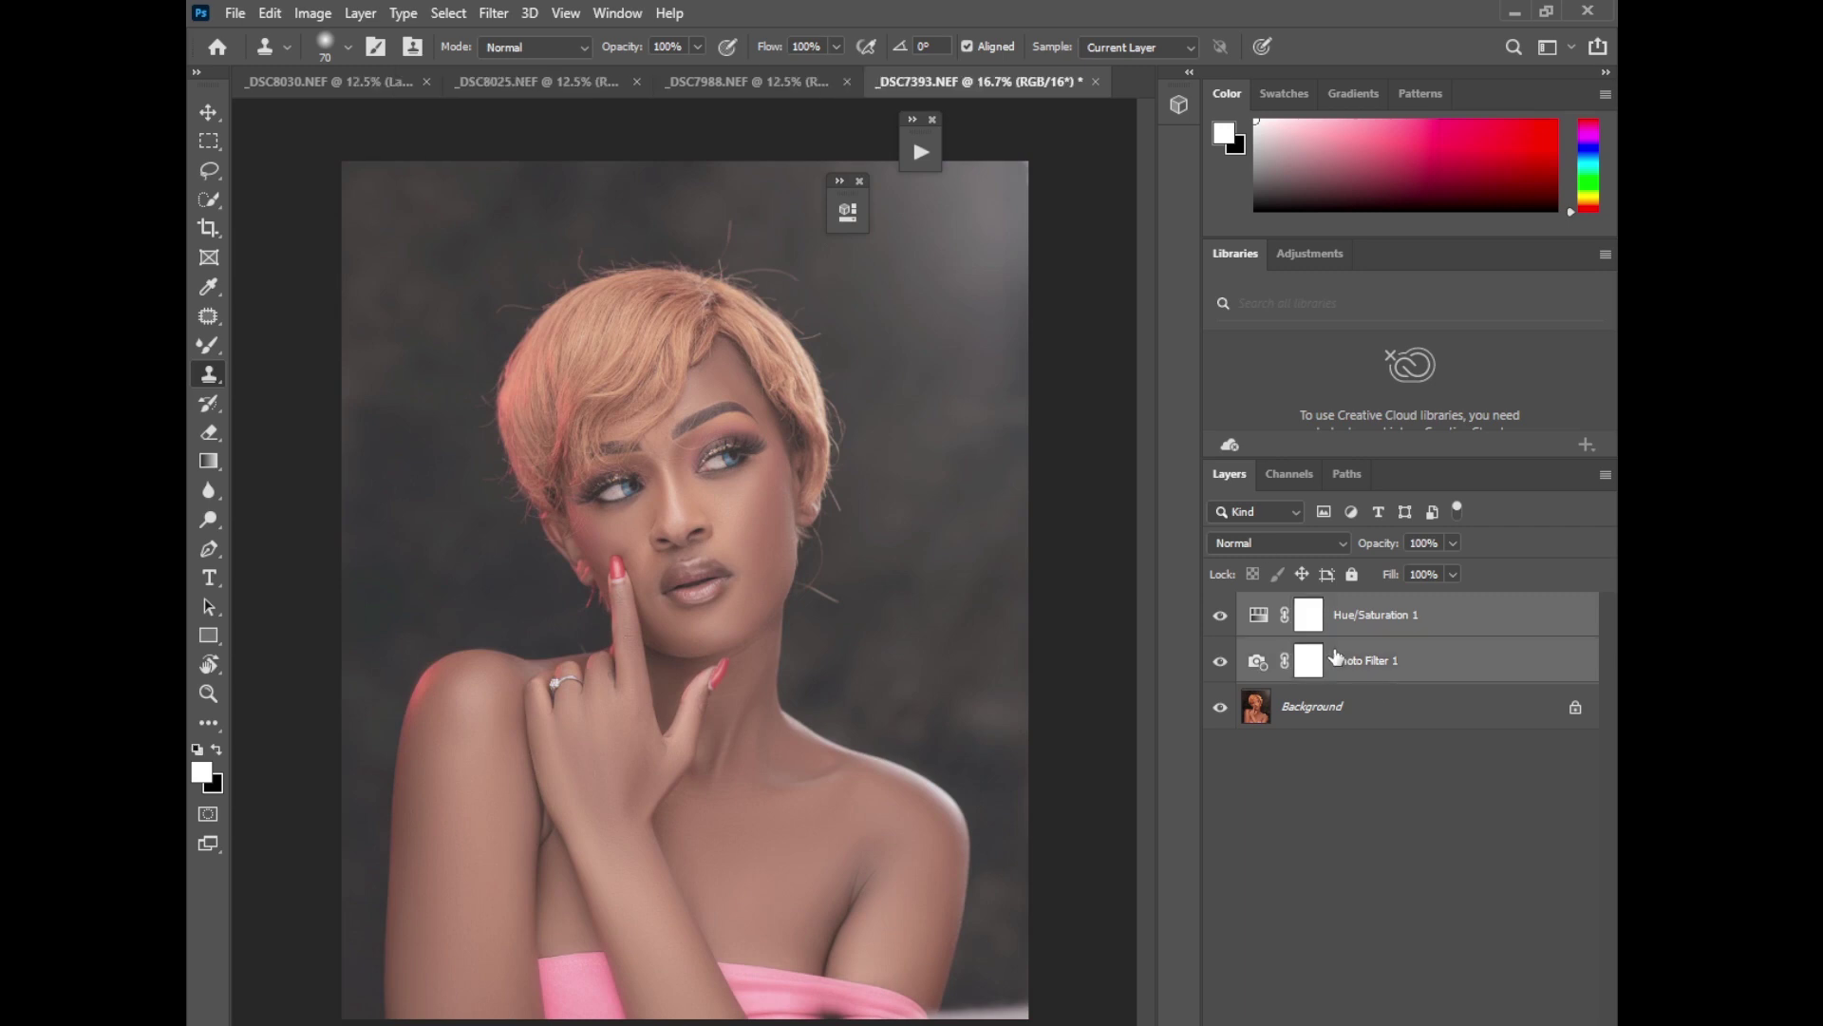
key("ctrl+g")
left_click(1432, 1014)
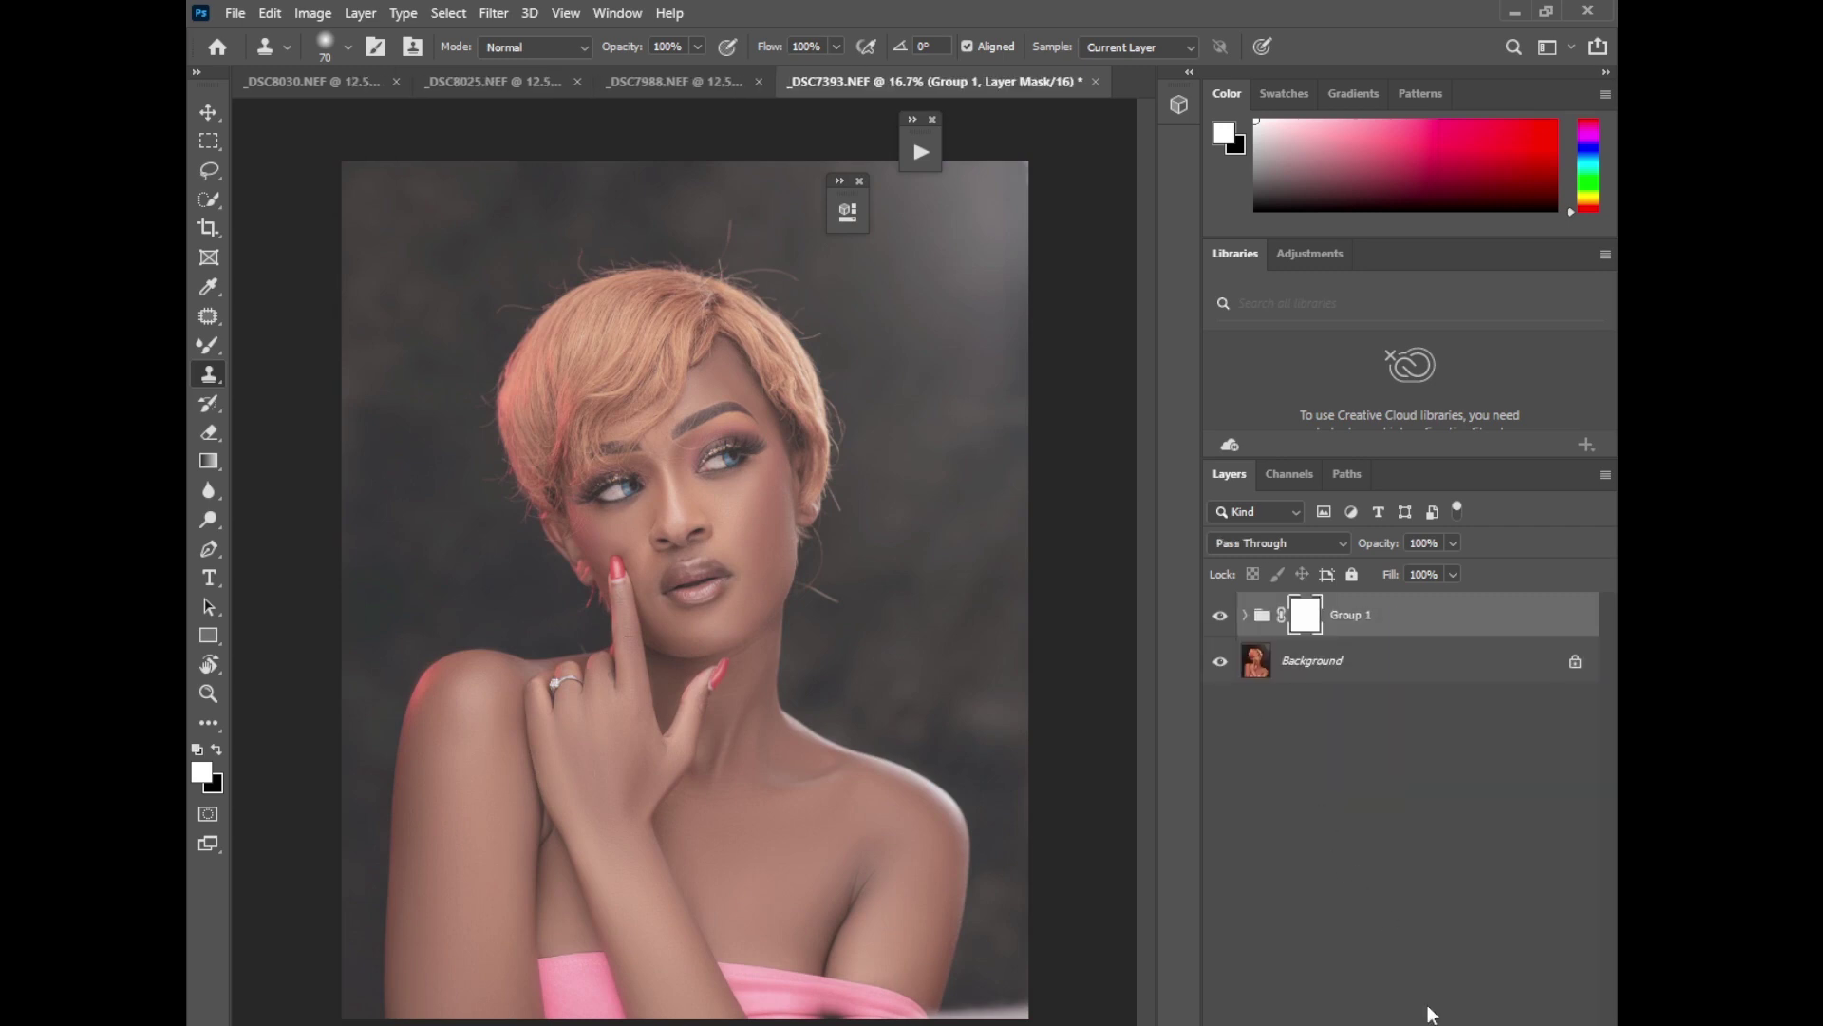
Step: Invert Group 1's mask to black, hiding the adjustments, and zoom in on the eyes
key("ctrl+i")
key("ctrl+plus")
key("ctrl+plus")
key("ctrl+plus")
key("ctrl+plus")
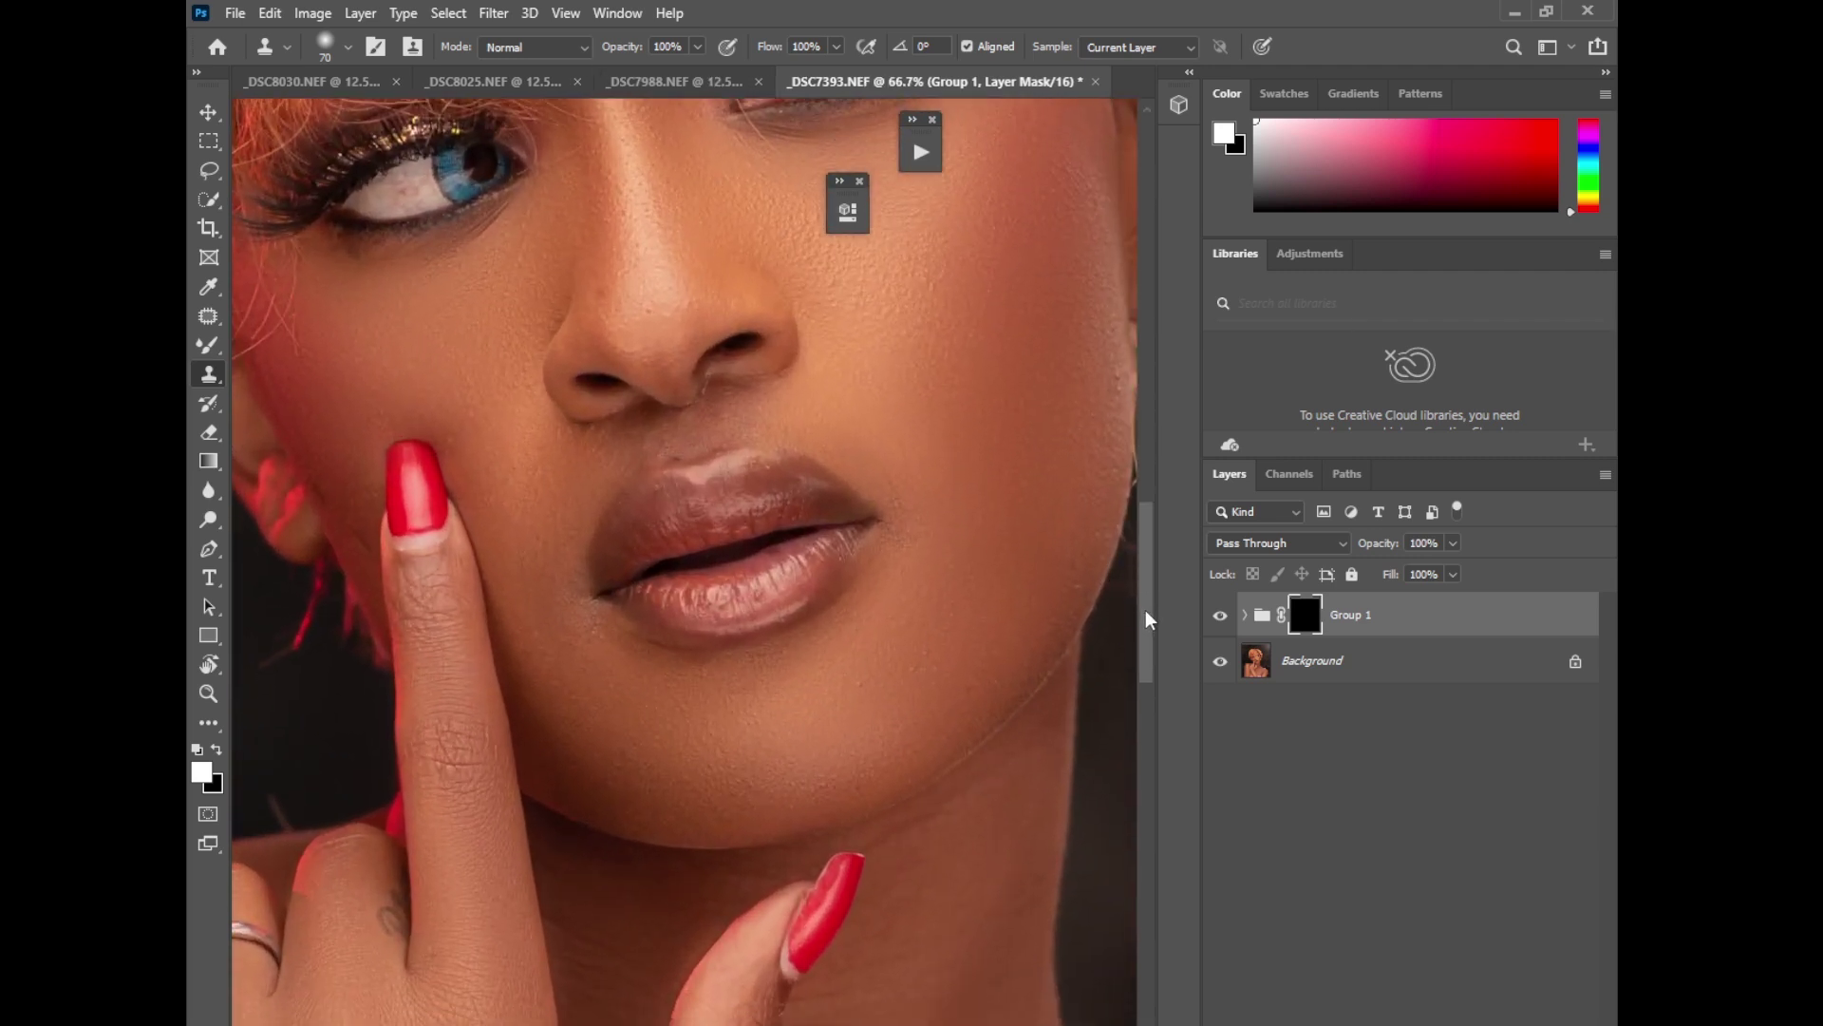
left_click_drag(1145, 619, 1146, 530)
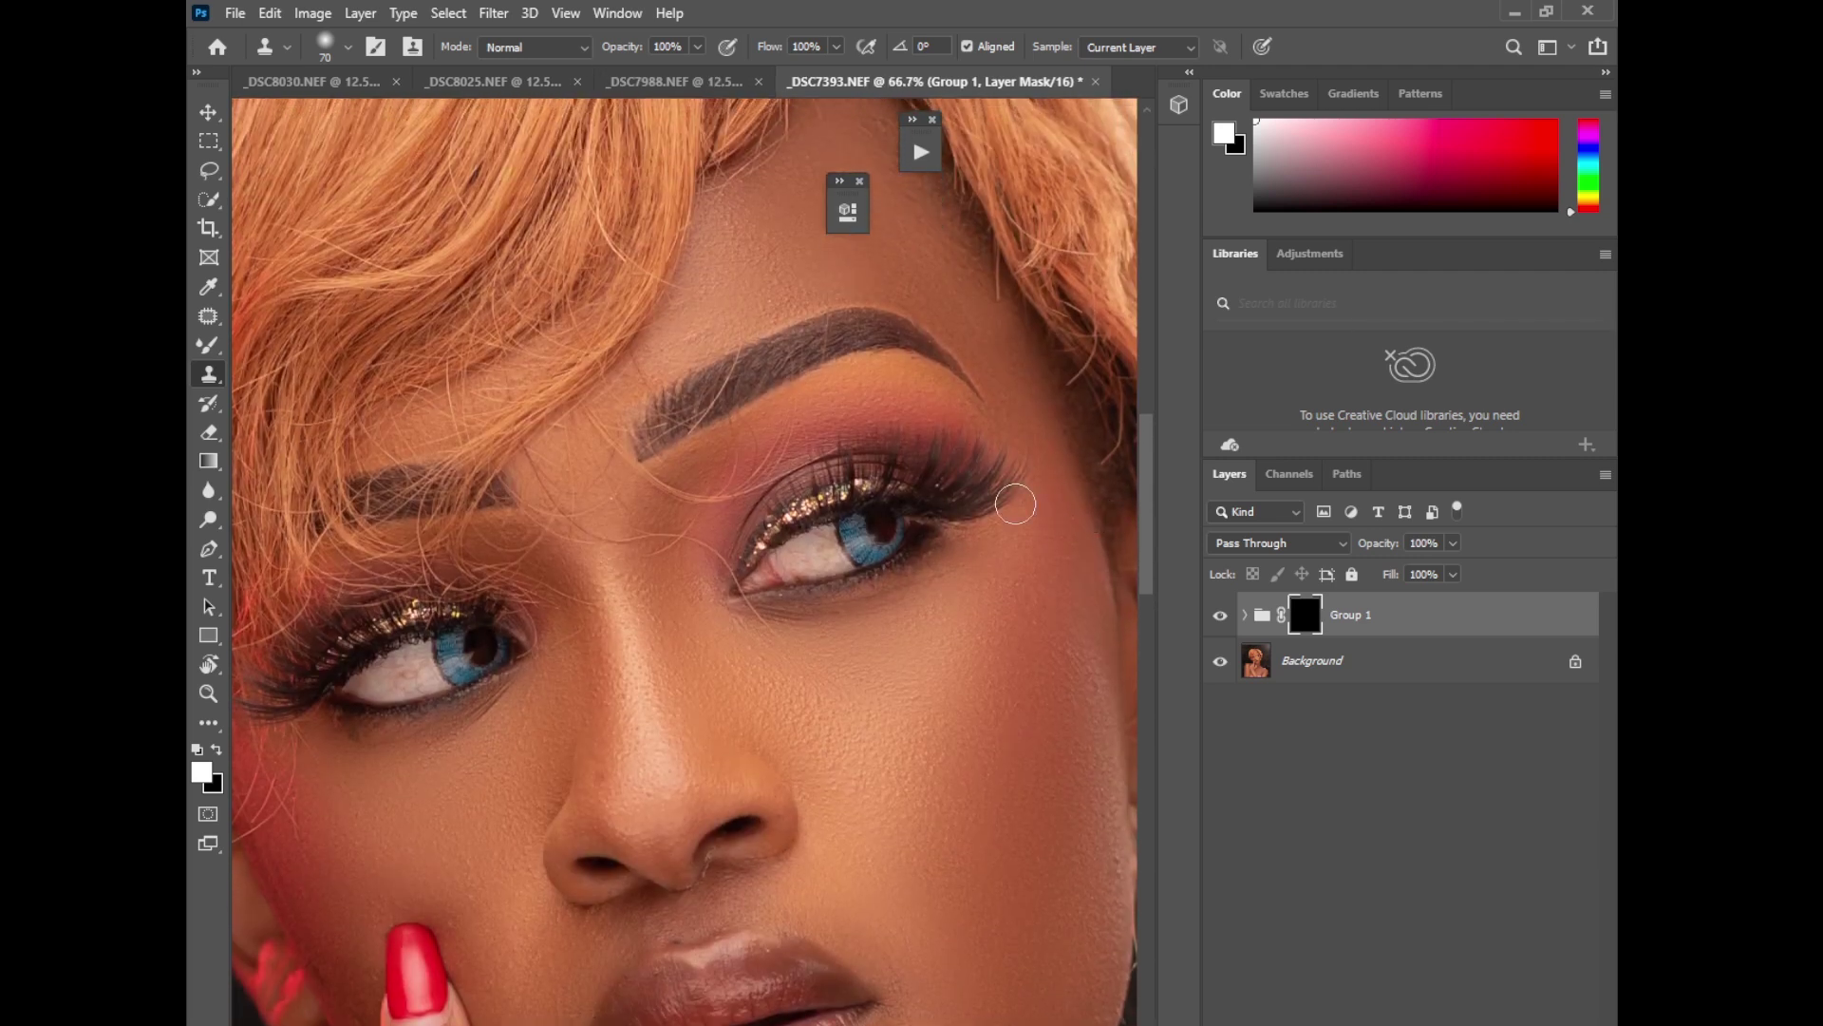
key("bracketleft")
left_click(842, 529)
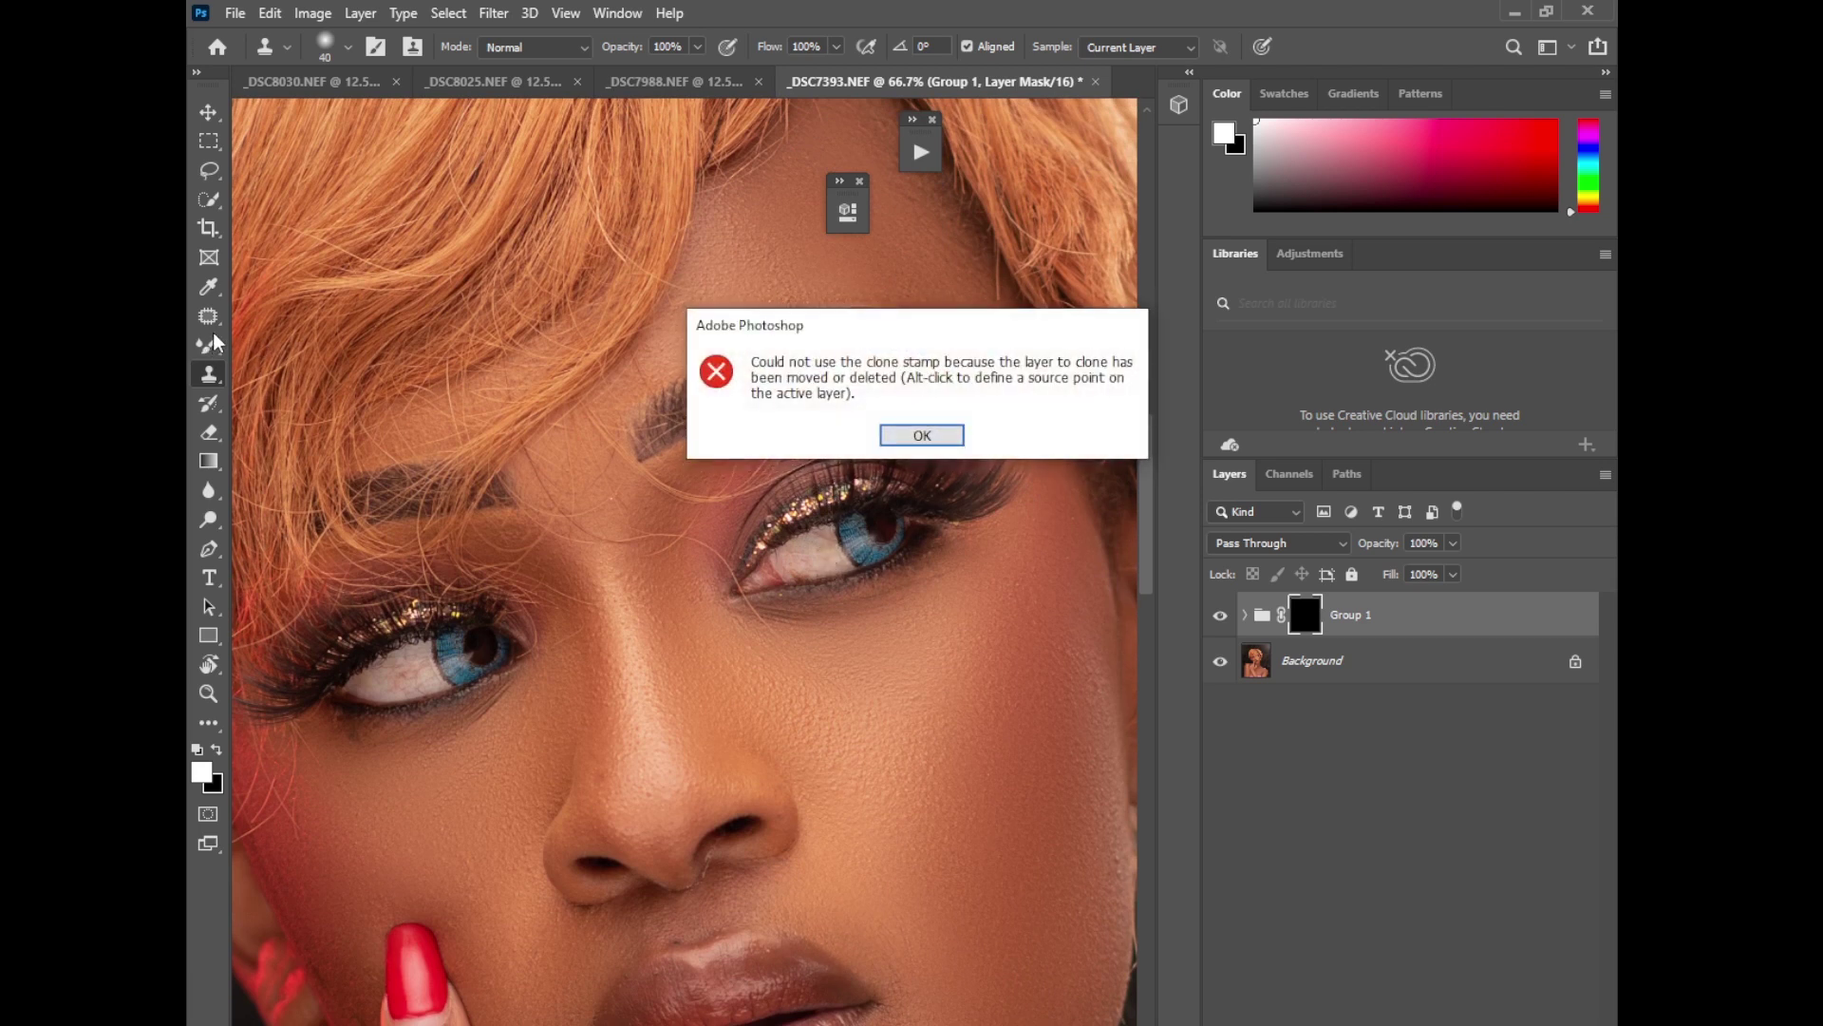
left_click(922, 435)
Step: With a 45 px Brush, paint white over both eye whites on the mask
right_click(209, 345)
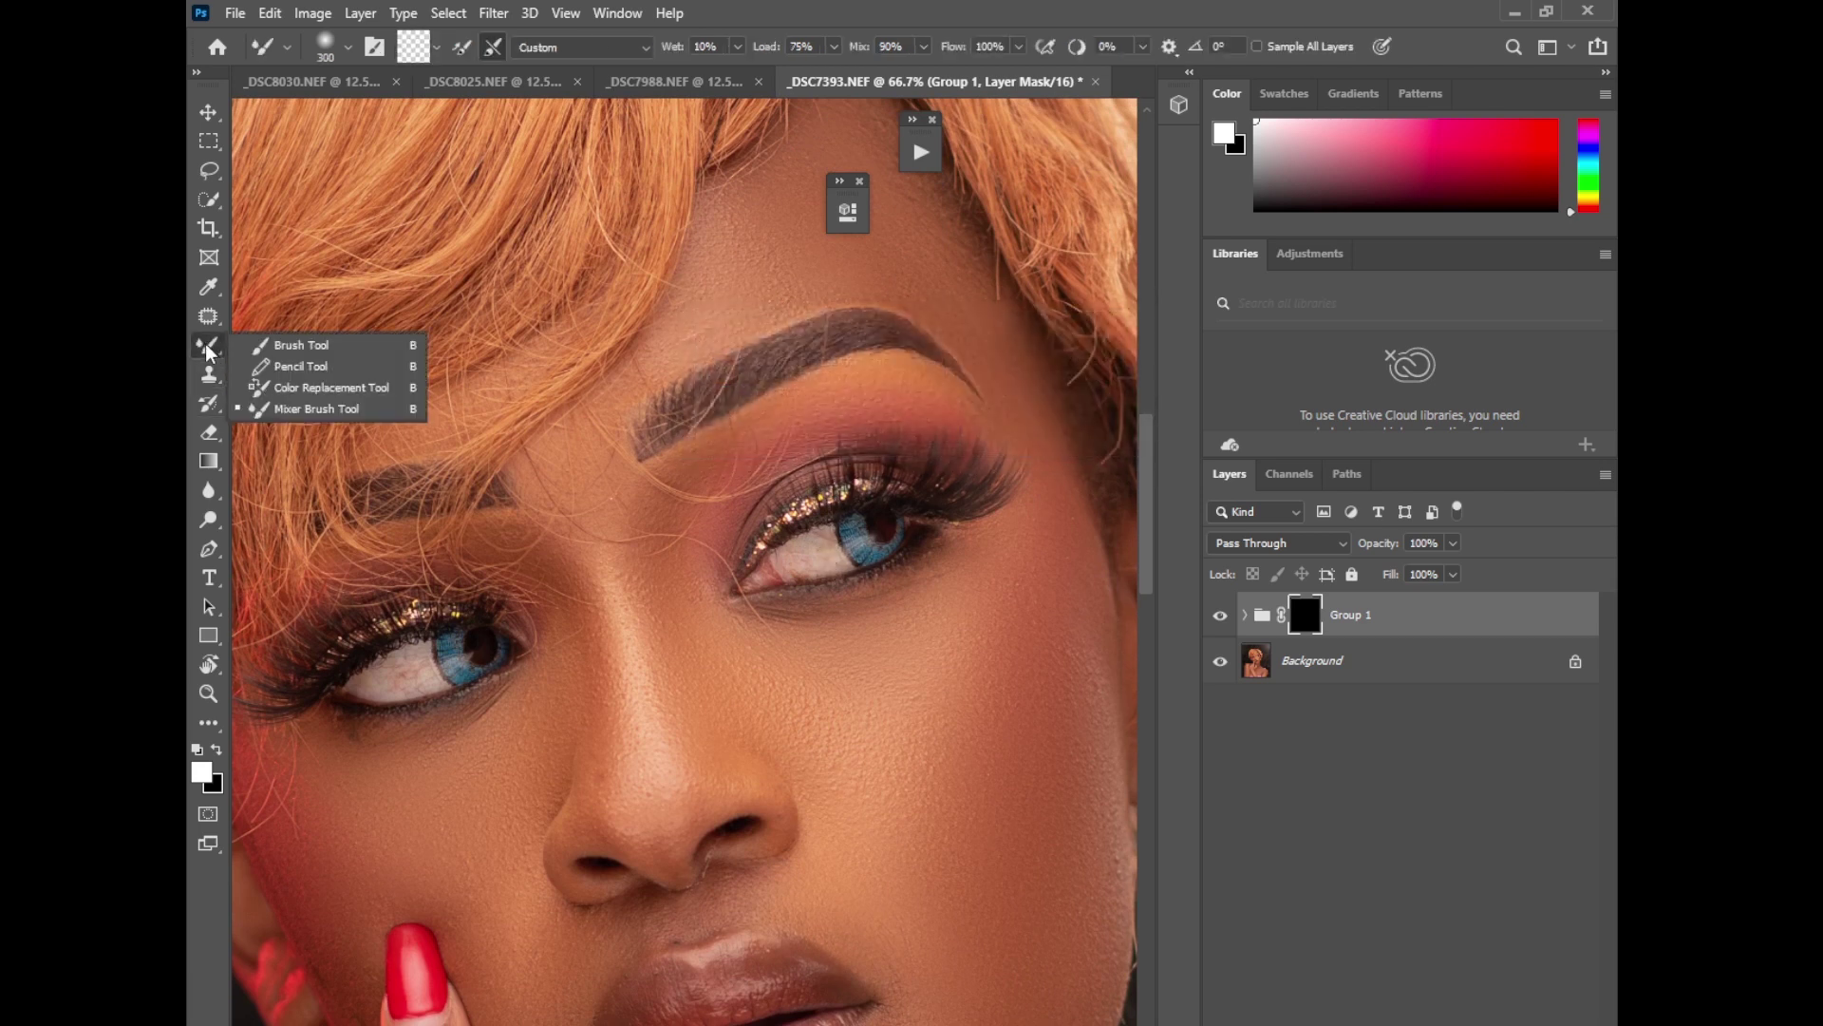
left_click(285, 348)
key("bracketleft")
key("bracketleft")
key("bracketleft")
key("bracketleft")
key("bracketleft")
key("bracketleft")
key("bracketleft")
key("bracketleft")
key("bracketleft")
key("bracketleft")
key("bracketleft")
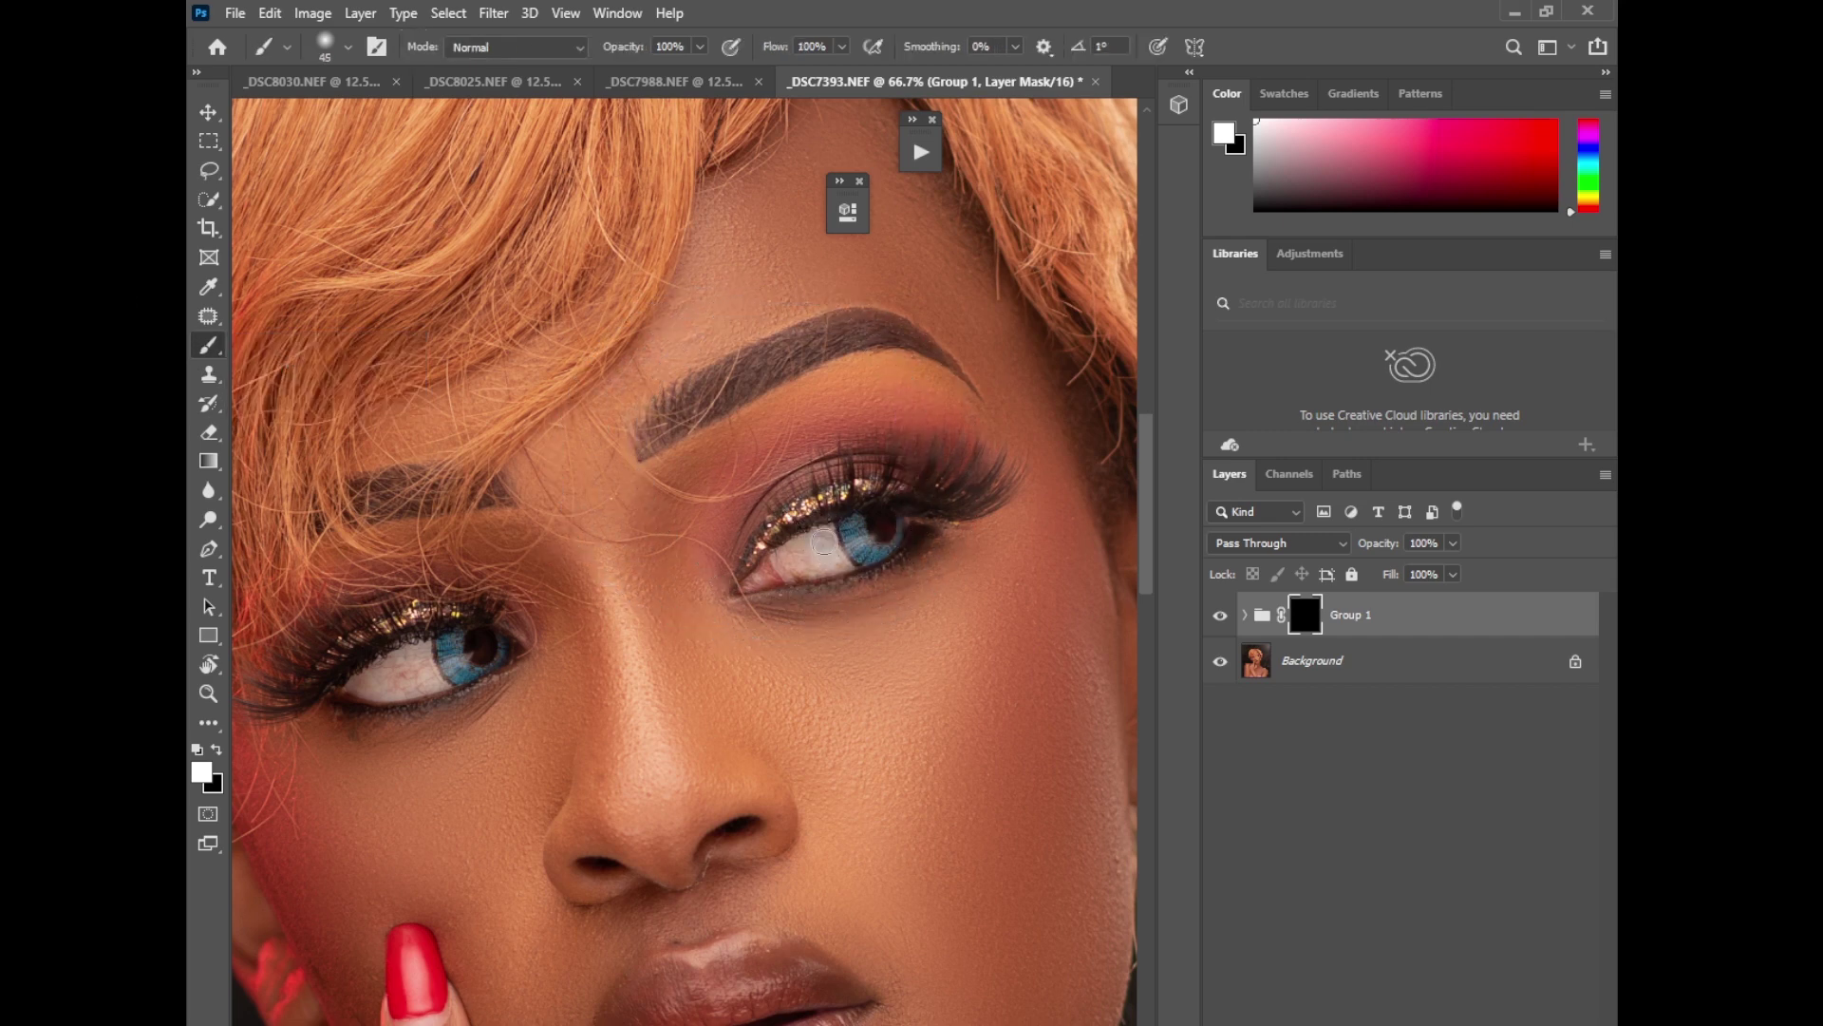
mouse_move(823, 563)
left_mouse_down()
mouse_move(772, 566)
mouse_move(818, 571)
left_mouse_up()
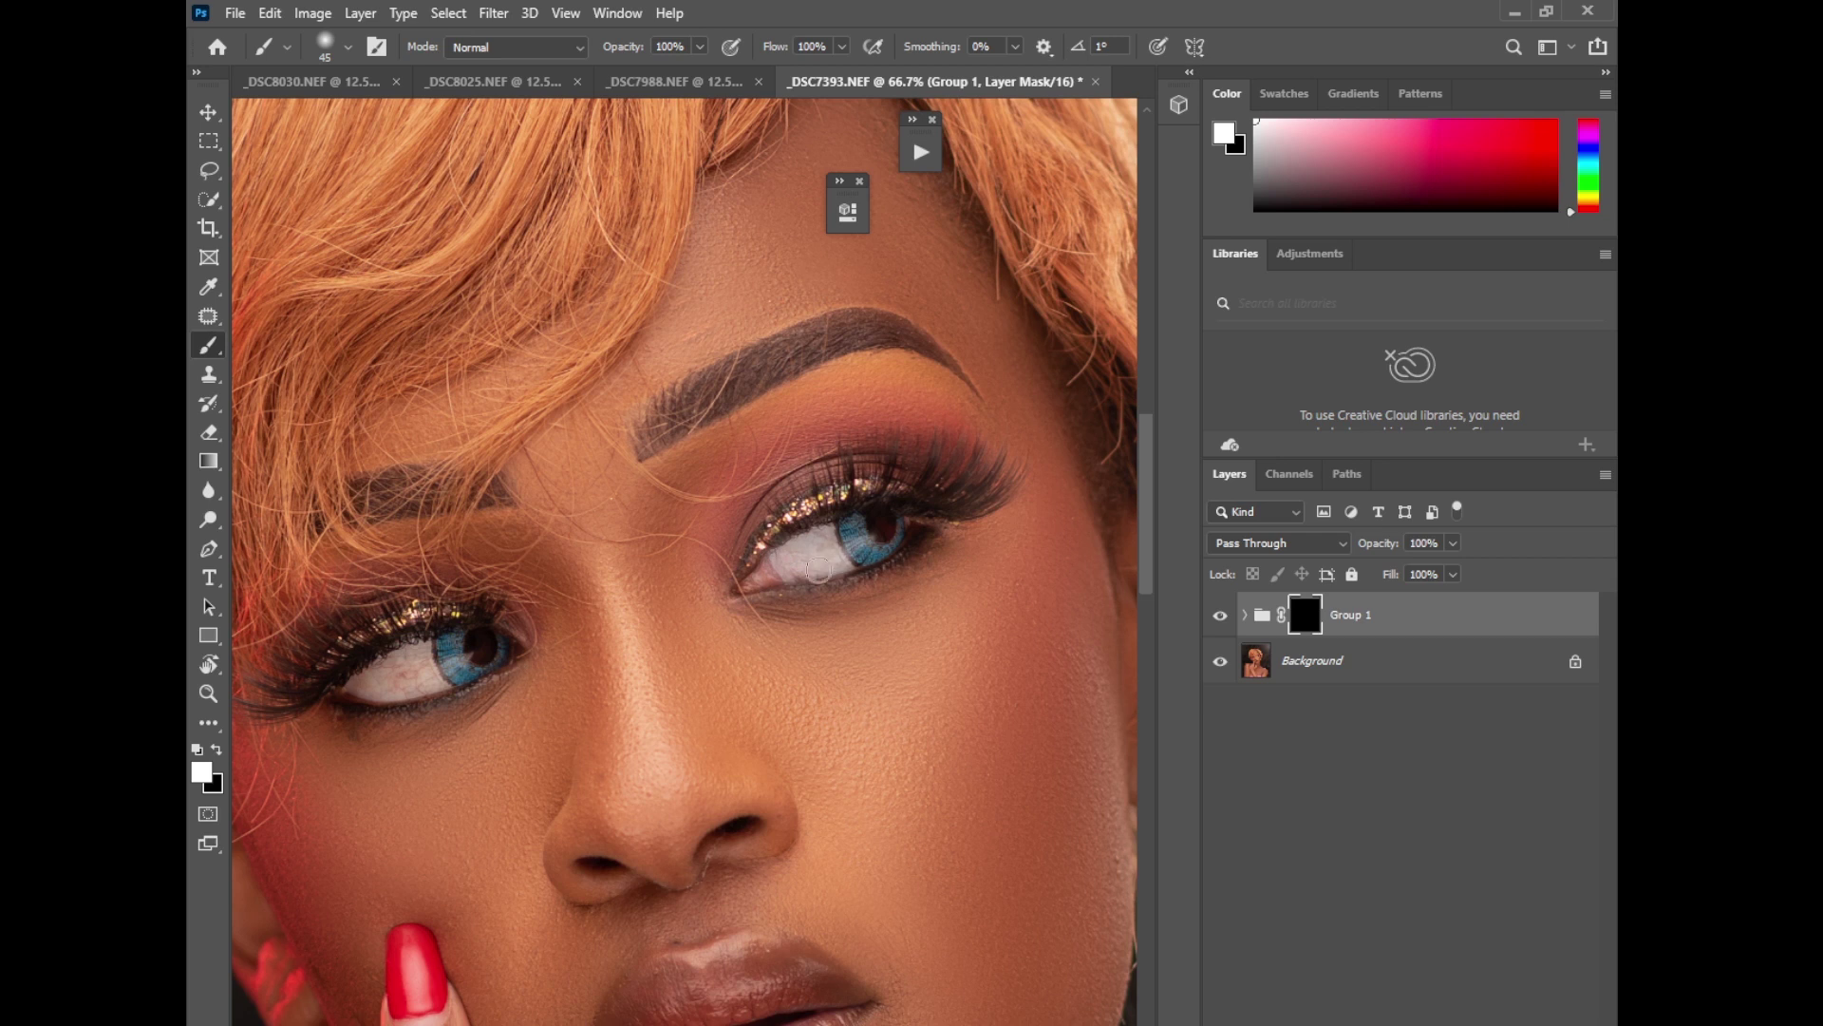
mouse_move(475, 671)
left_mouse_down()
mouse_move(395, 648)
mouse_move(422, 681)
mouse_move(364, 683)
mouse_move(409, 662)
left_mouse_up()
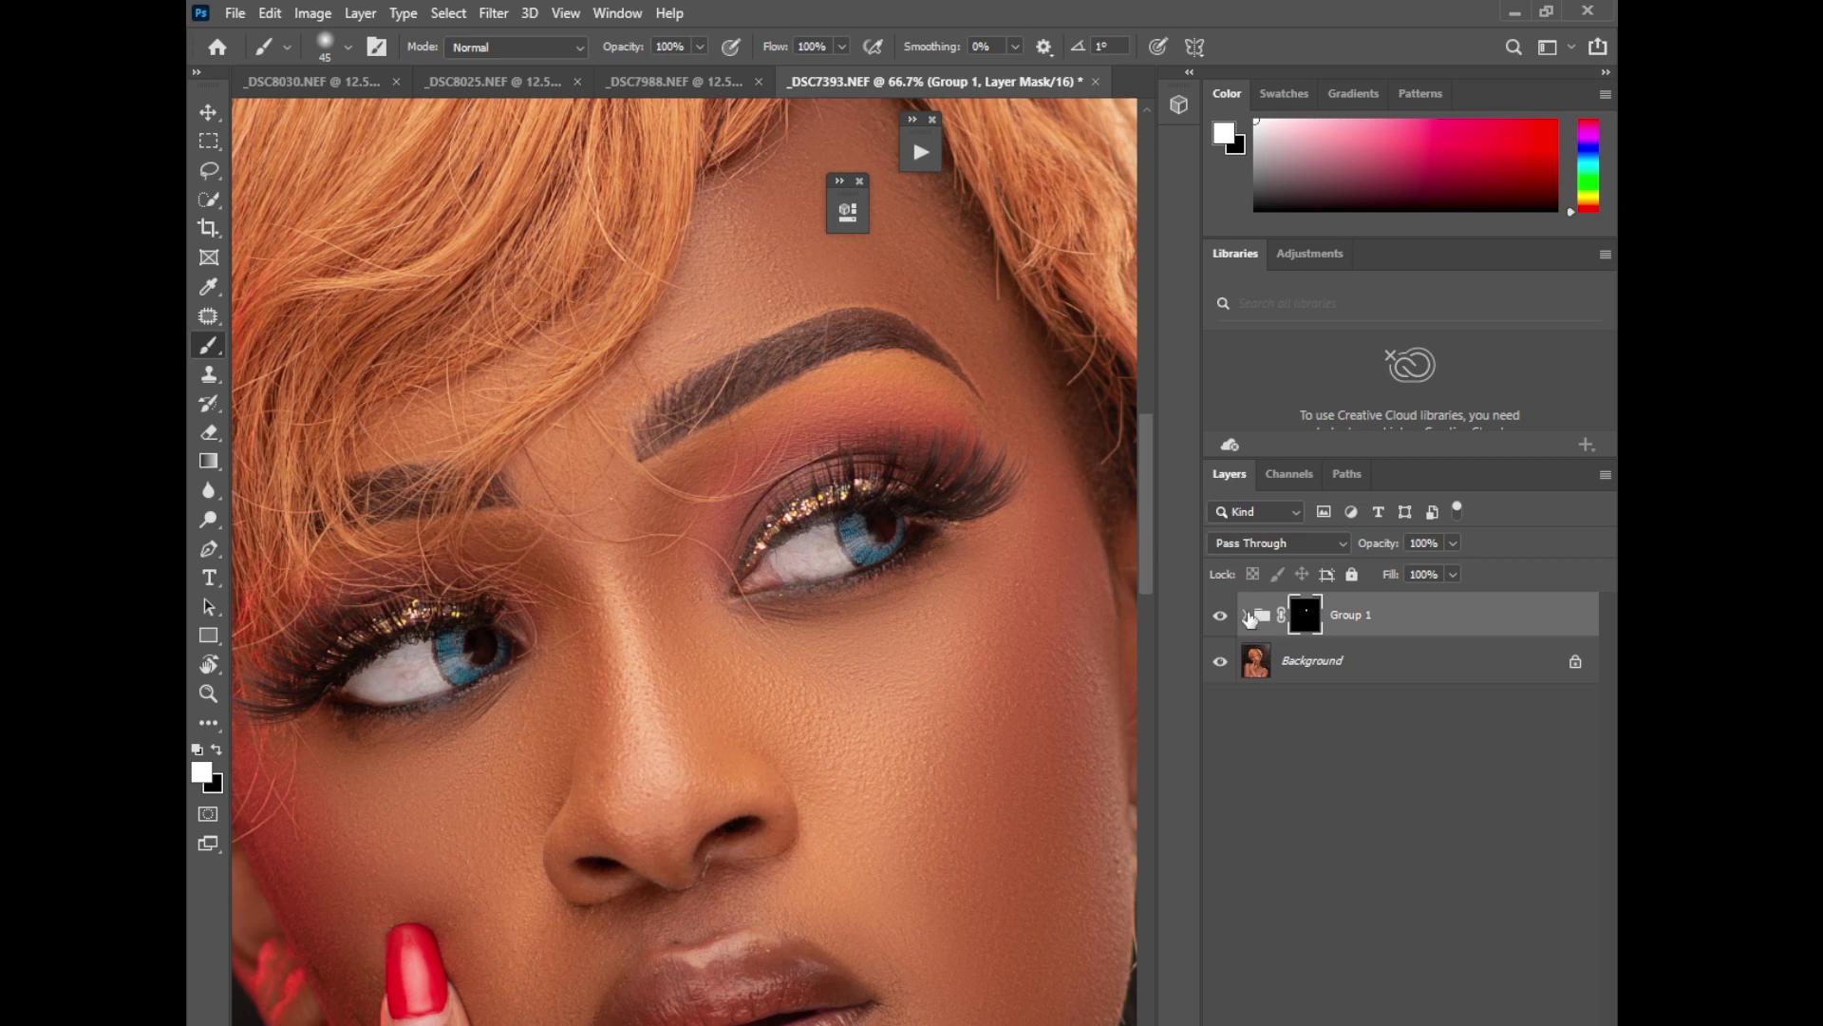
Step: Expand Group 1, compare Hue/Saturation 1 on and off, and retune its lightness for the eye whites
left_click(1244, 615)
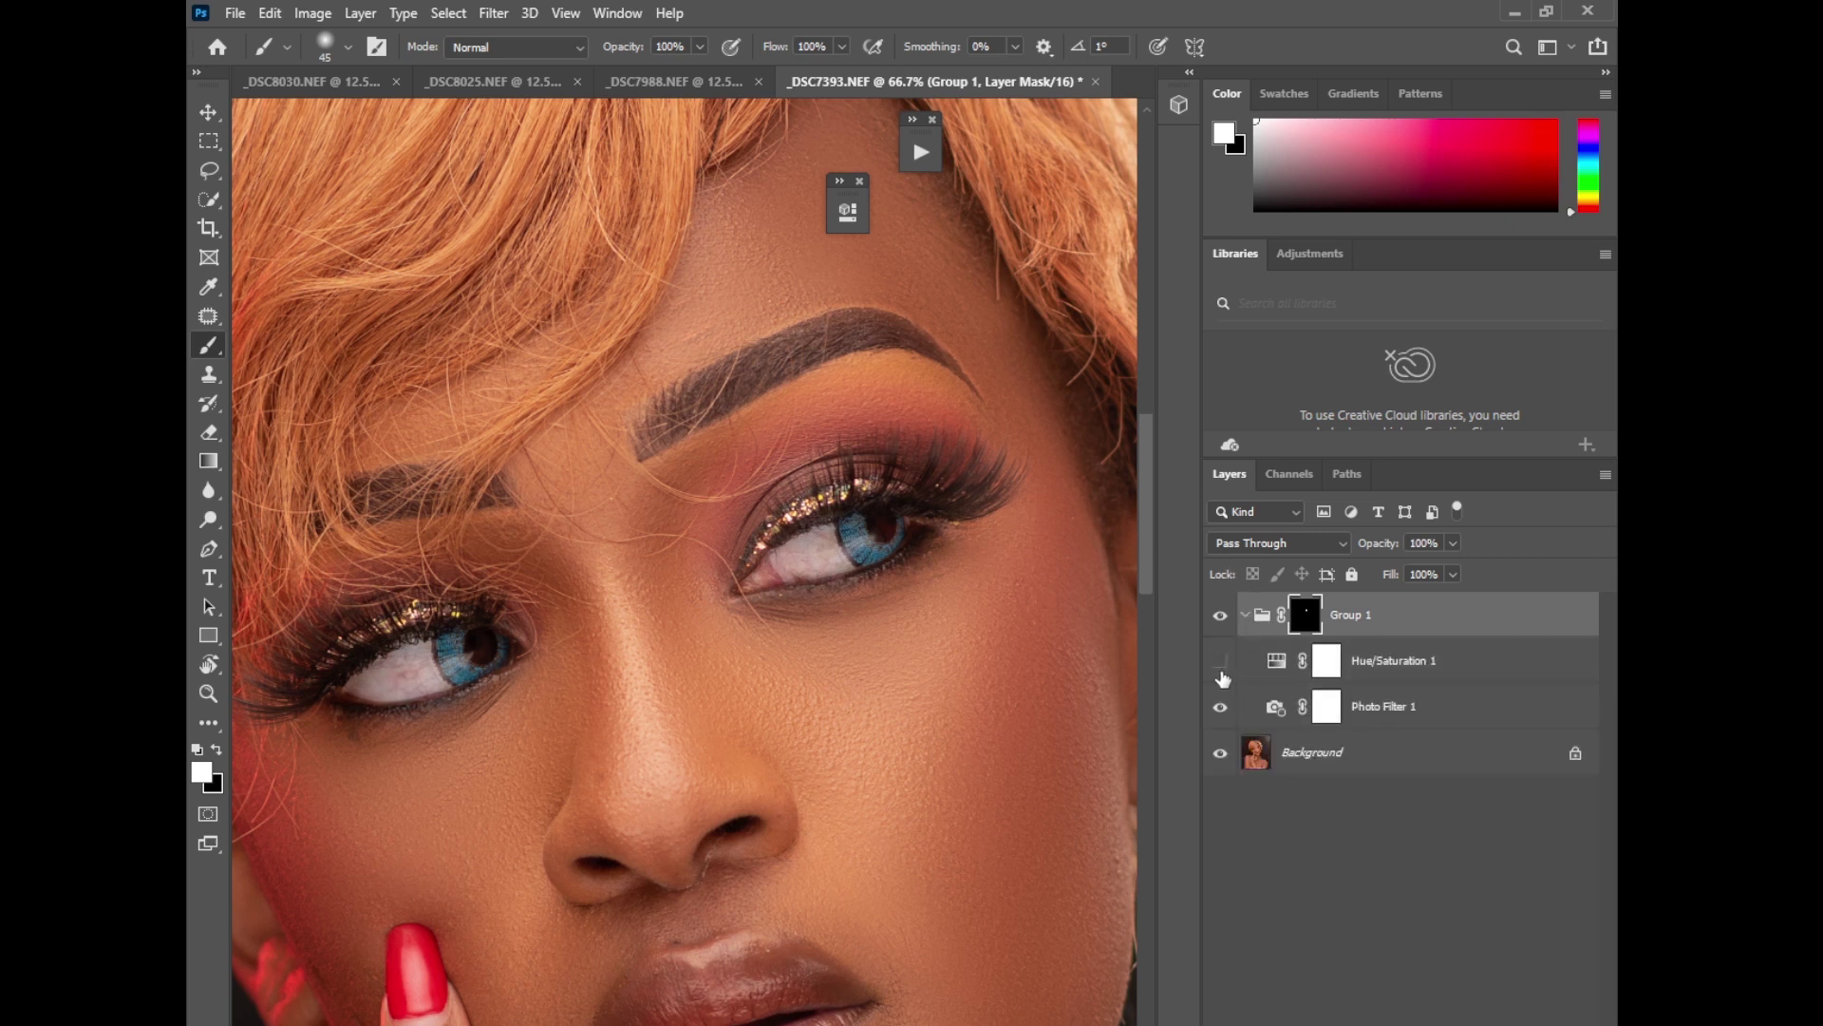
left_click(1221, 668)
left_click(1221, 670)
left_click(1219, 670)
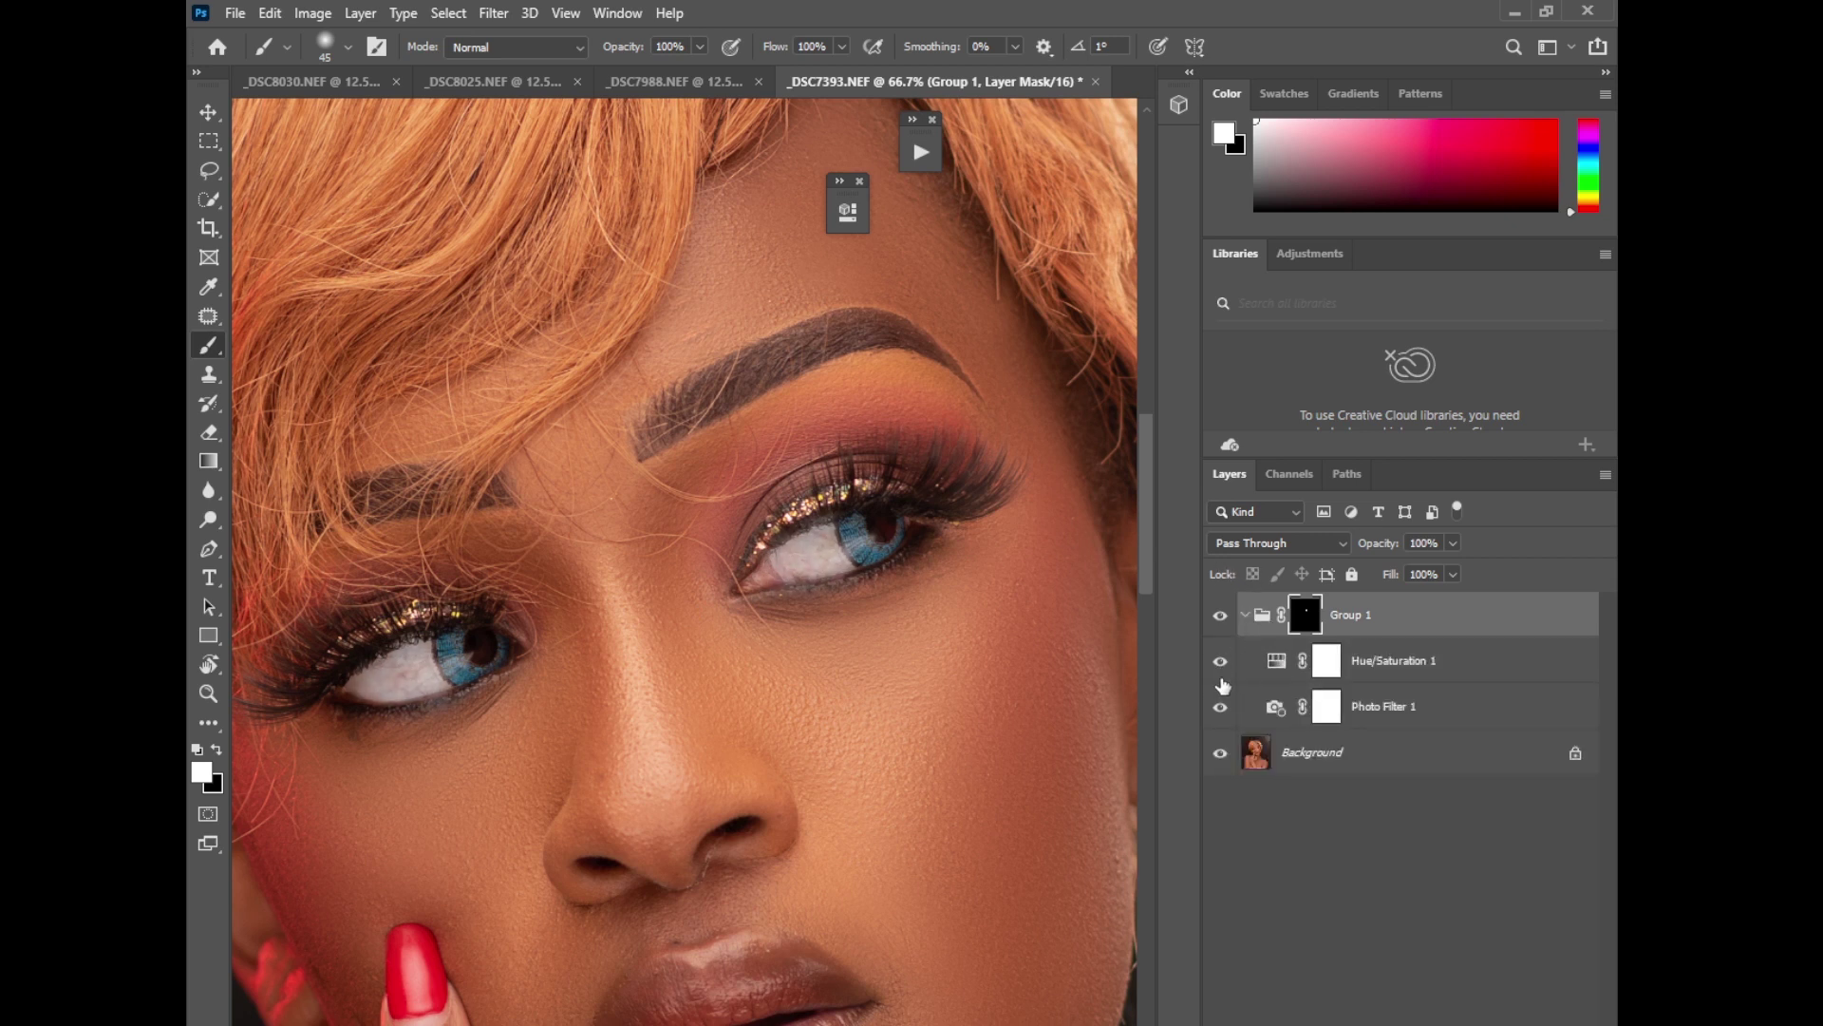
double_click(1277, 663)
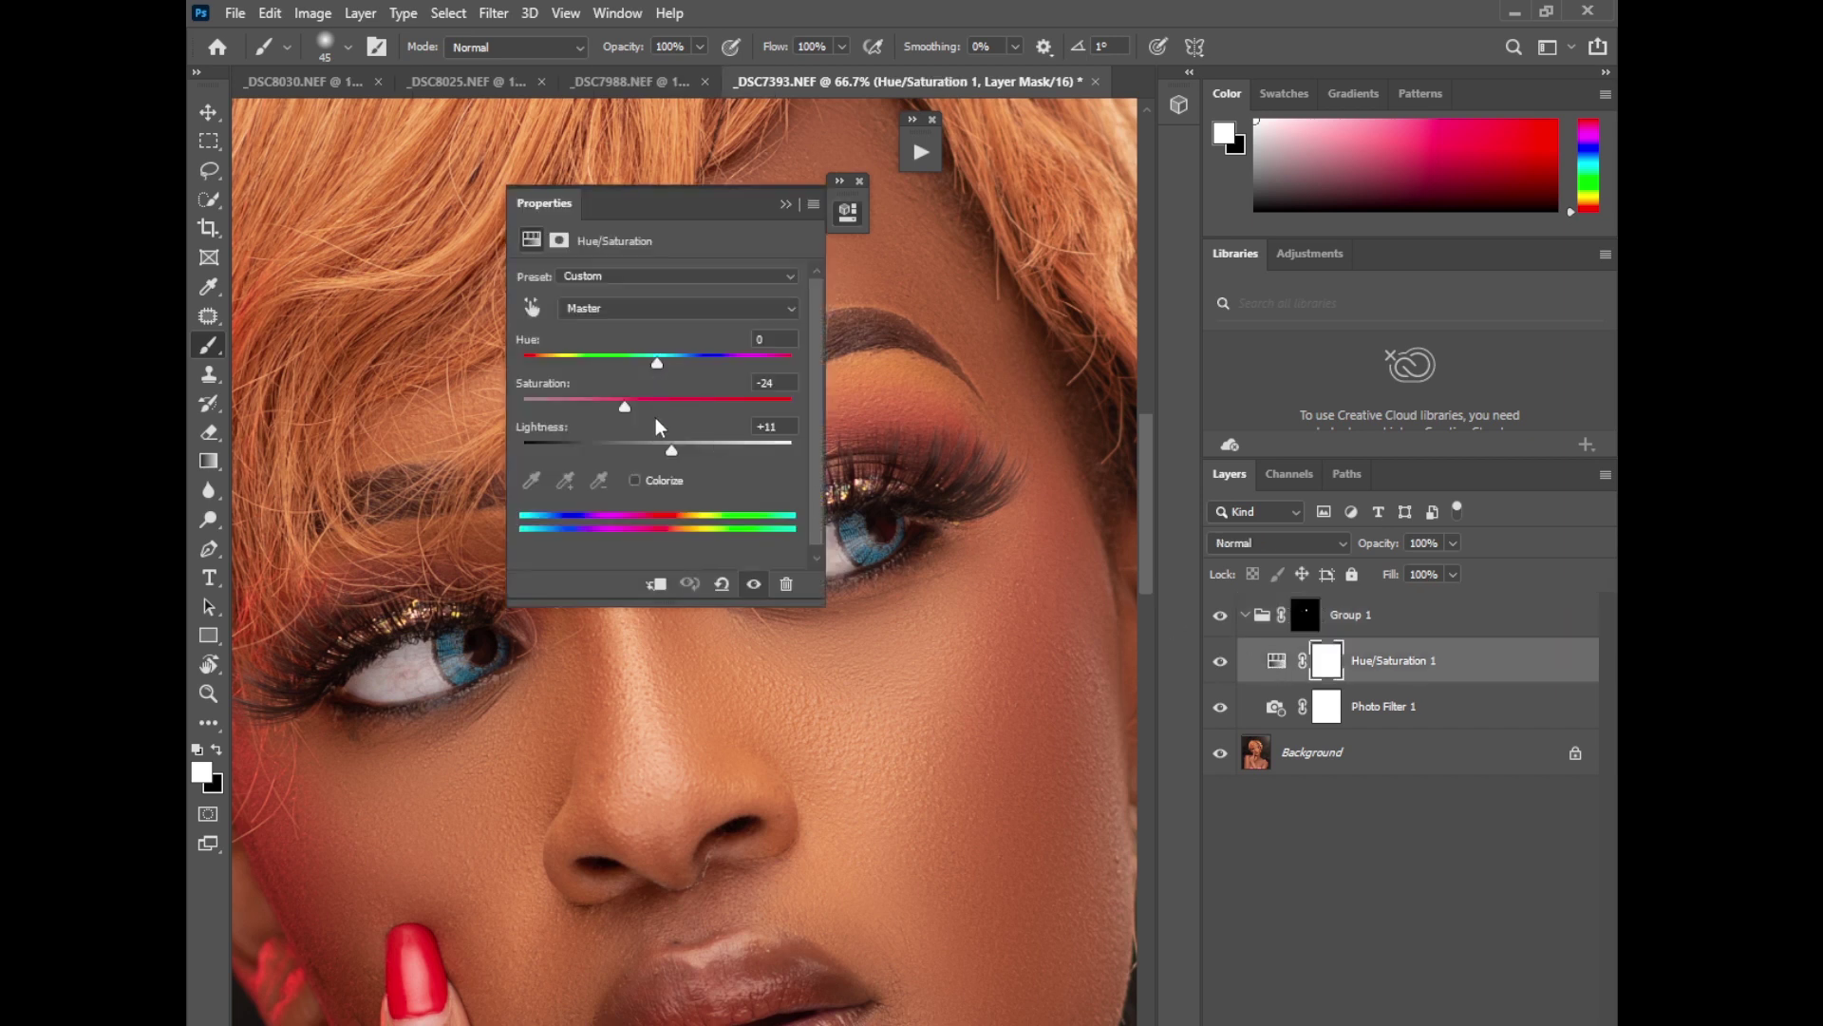
left_click_drag(665, 447, 649, 364)
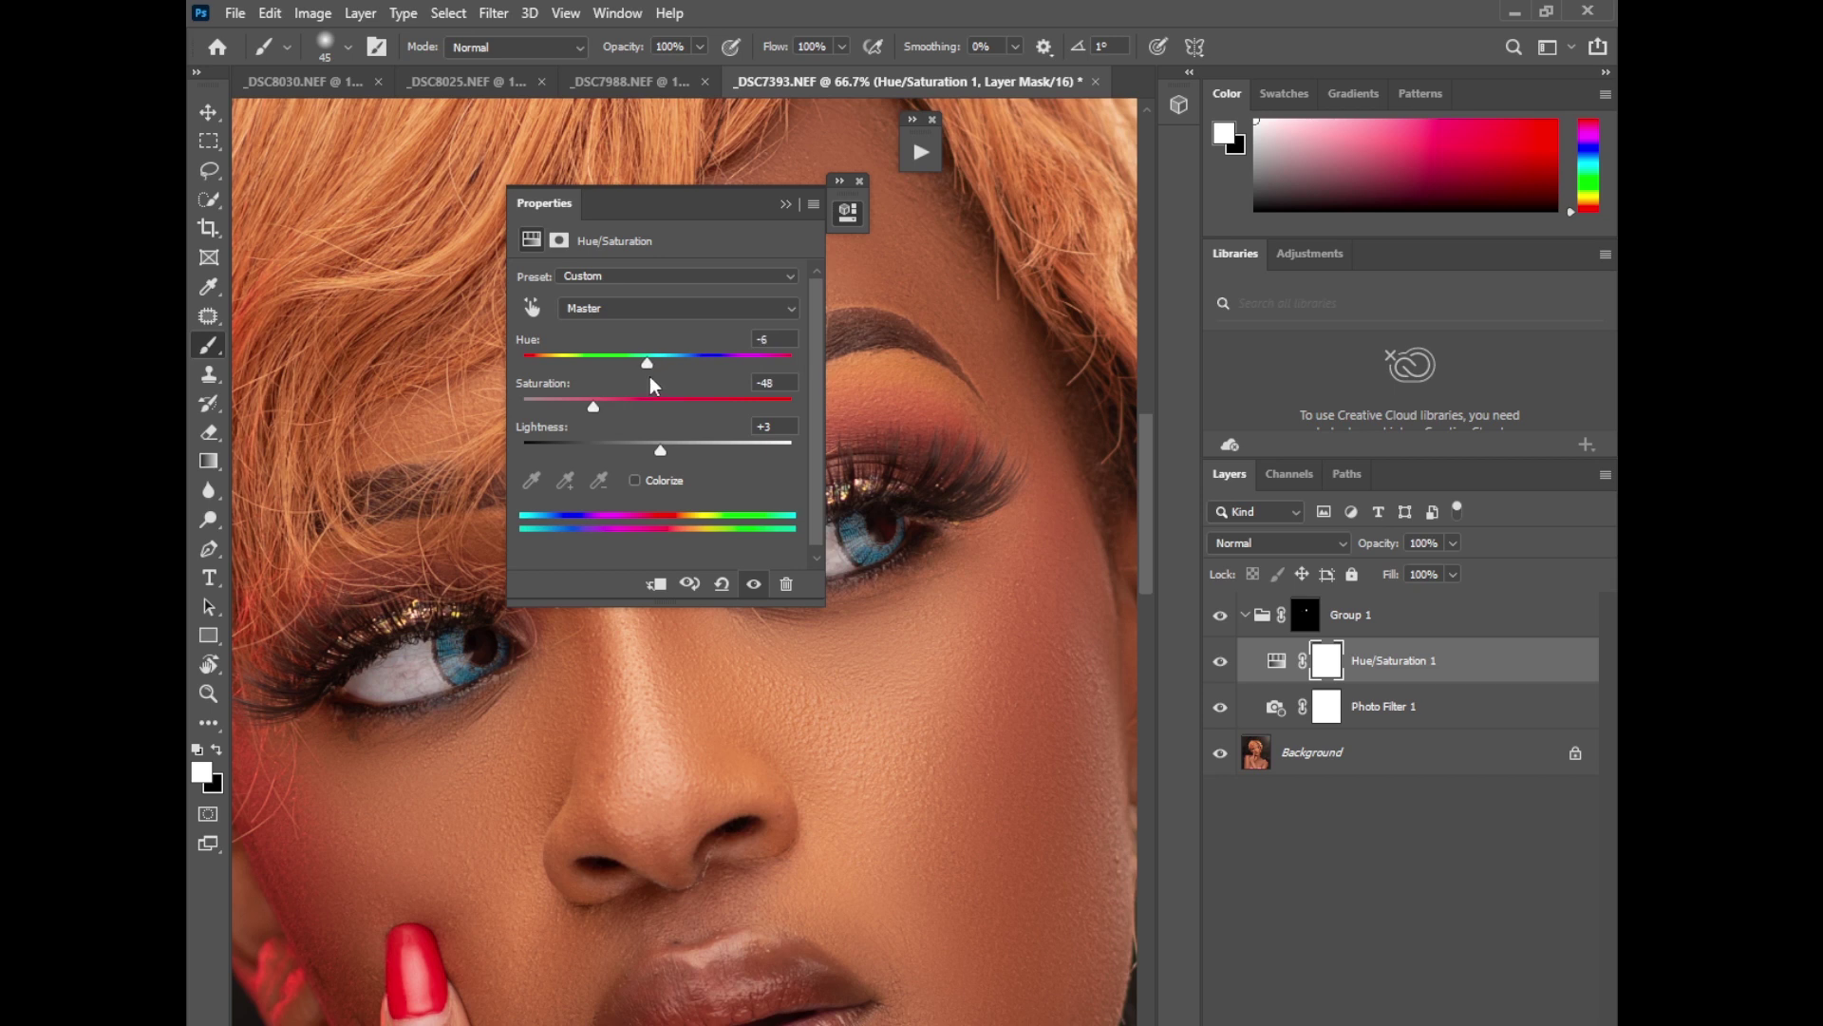
mouse_move(662, 450)
left_mouse_down()
mouse_move(709, 452)
mouse_move(648, 451)
left_mouse_up()
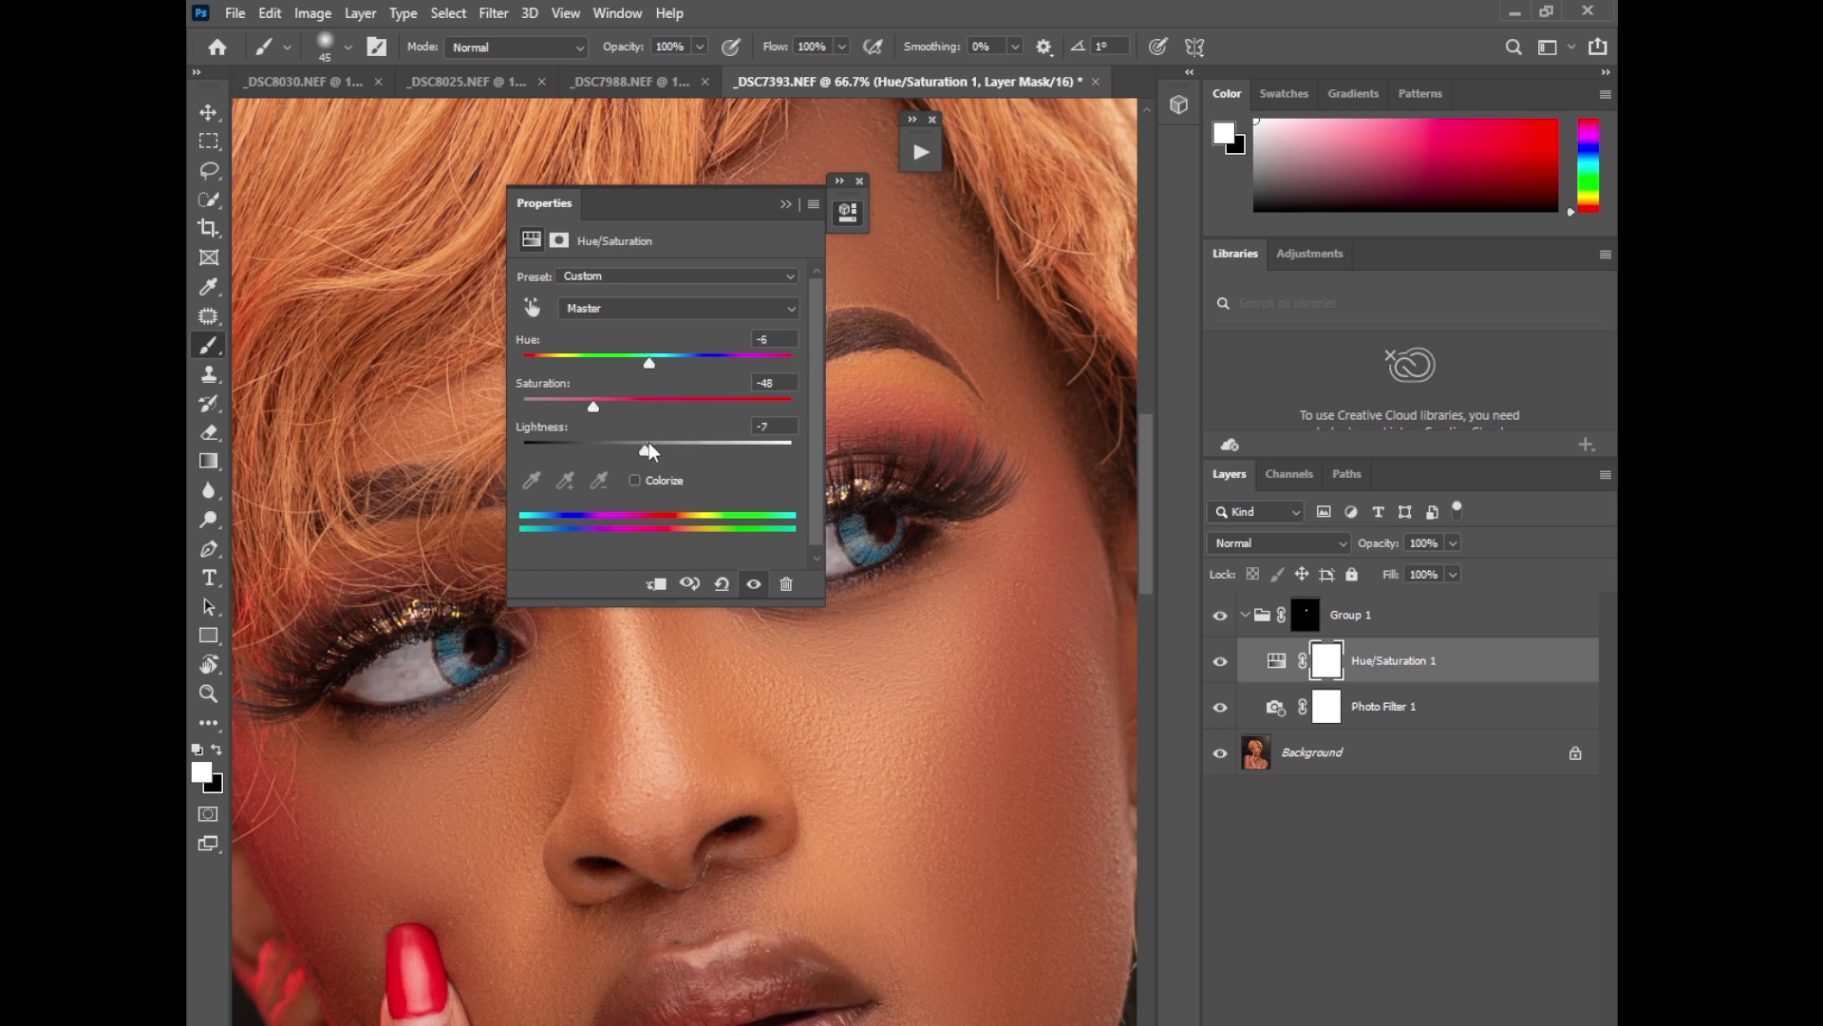
Step: Review Photo Filter 1's Cooling Filter (82) at 29% density and view the whole portrait
left_click(785, 204)
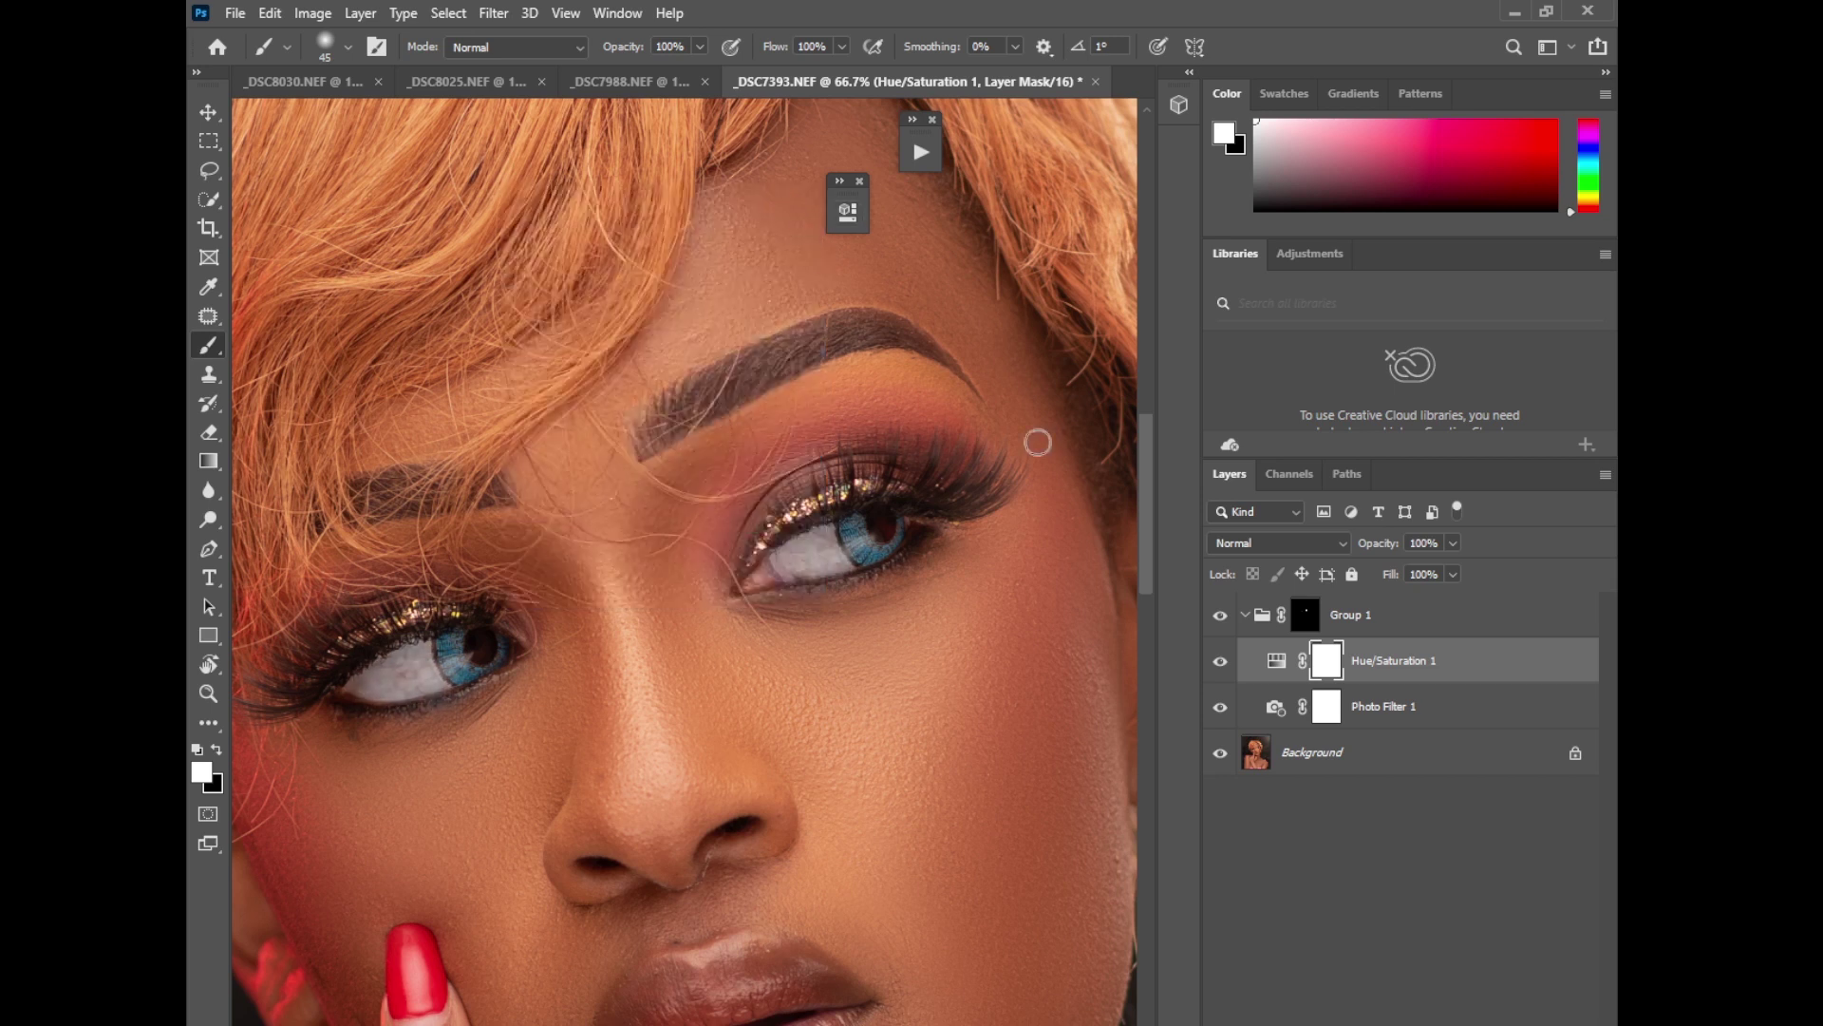
double_click(1275, 707)
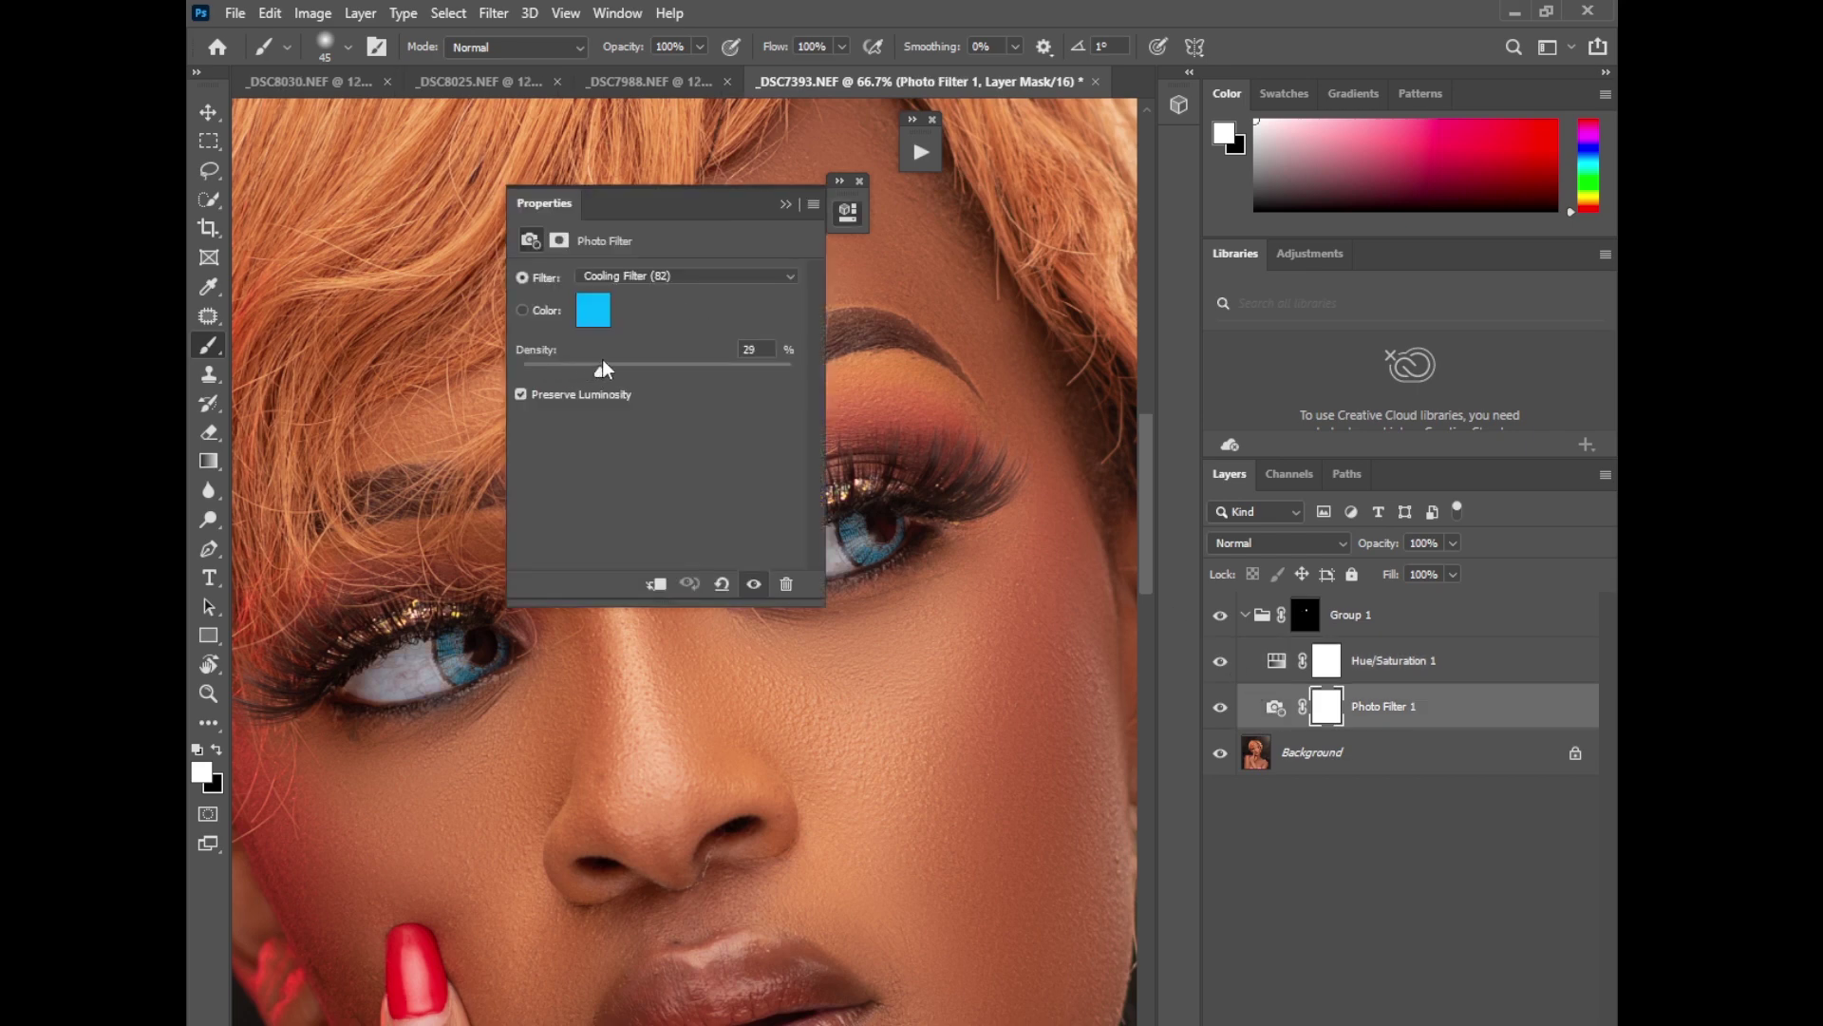
left_click(785, 204)
scroll(758, 296, "down", 5)
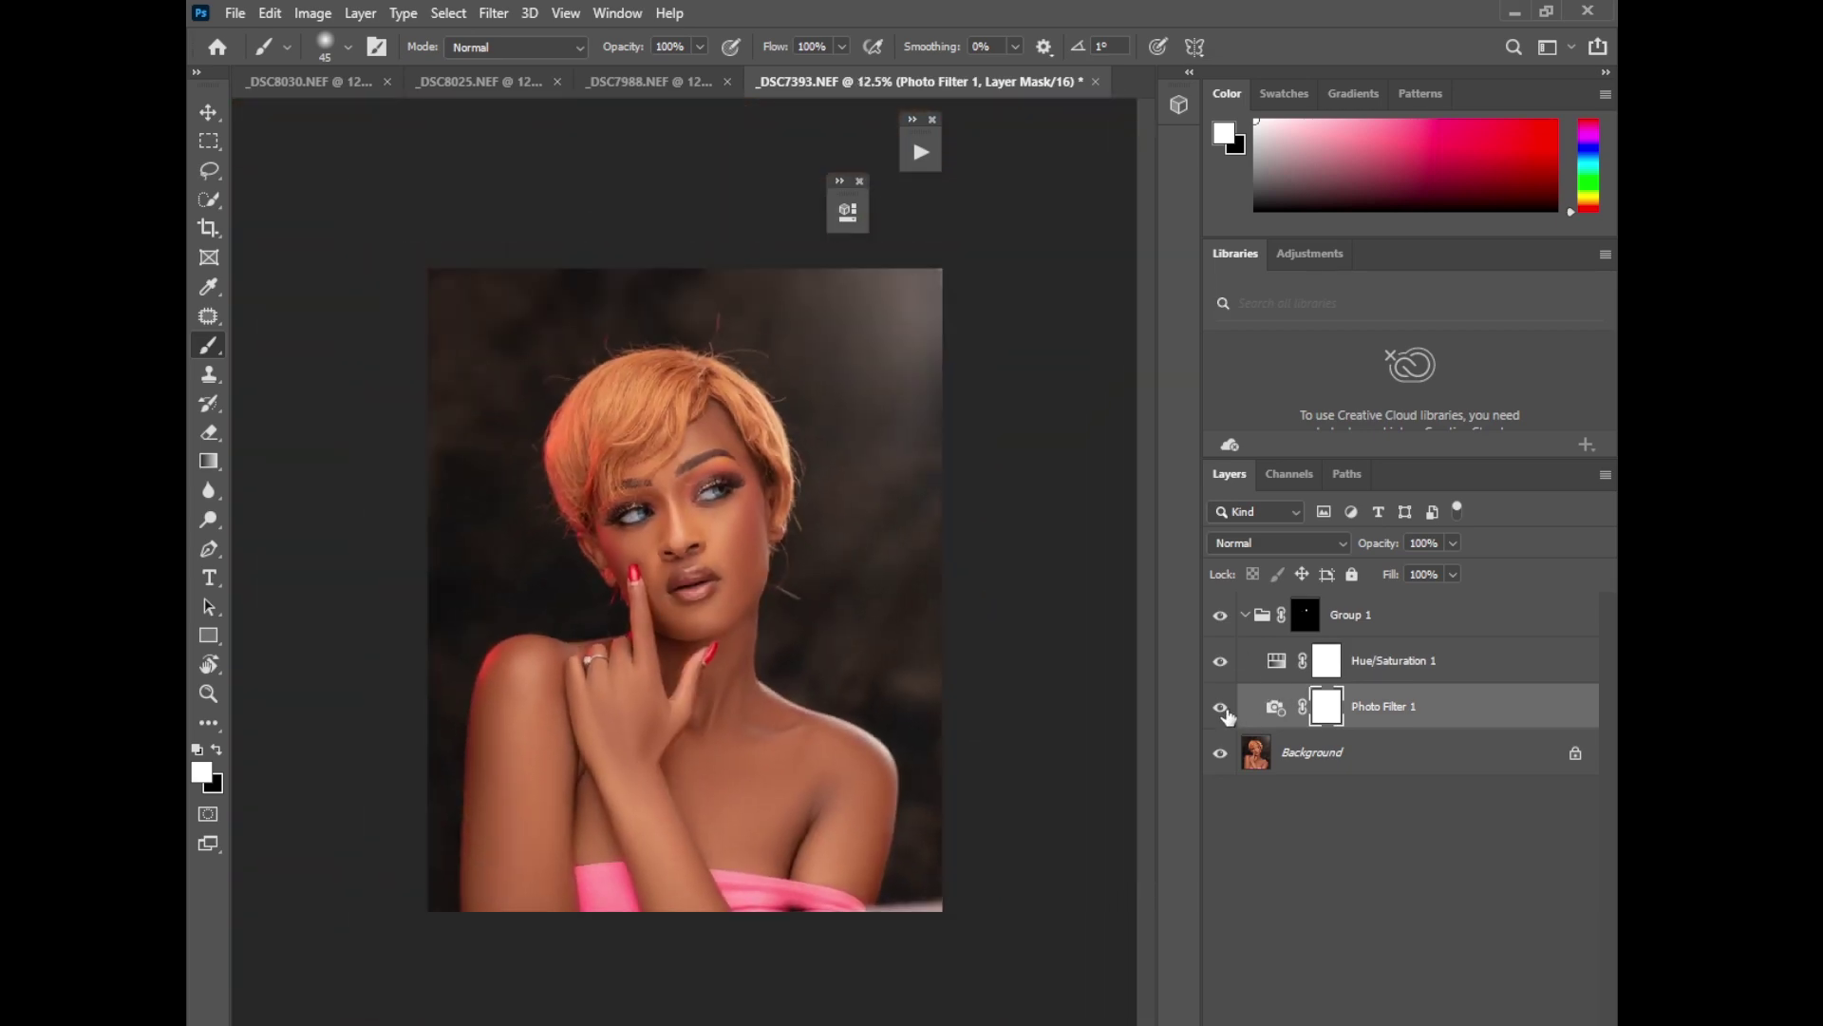
Step: Collapse Group 1 and flatten all layers into the Background
left_click(1239, 631)
left_click(1245, 614)
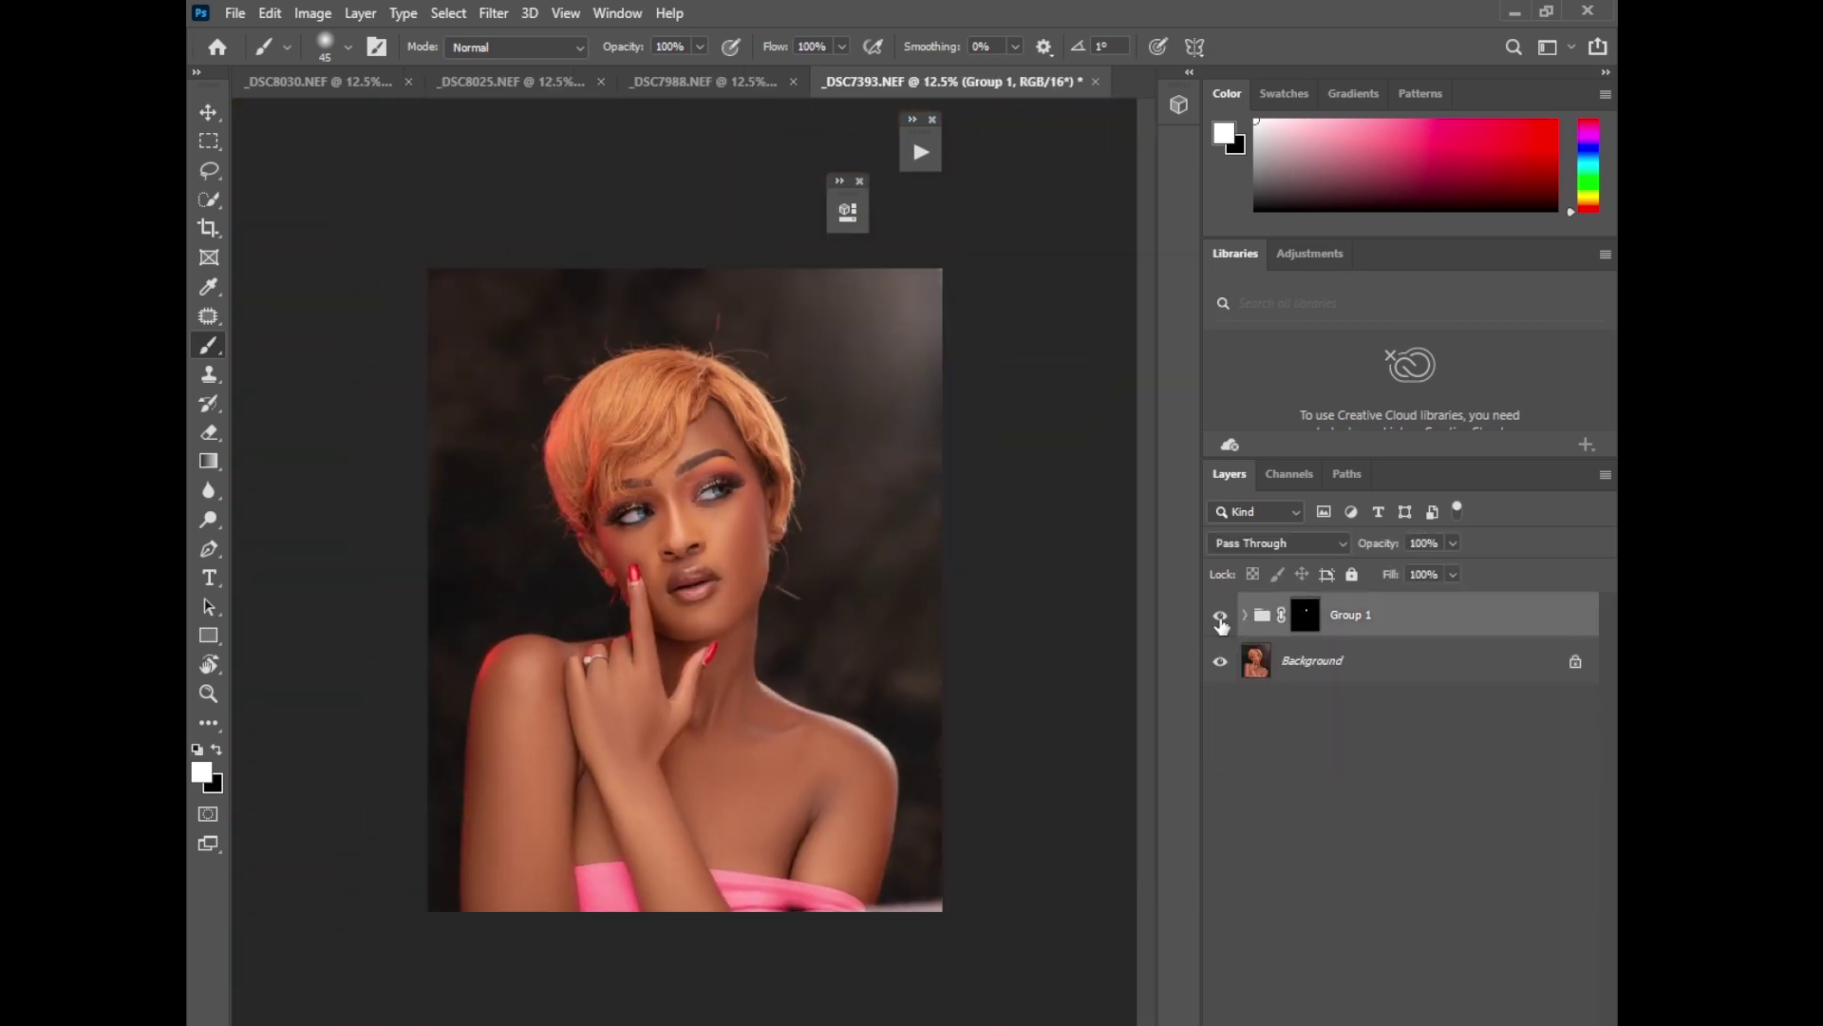
left_click(1453, 543)
left_click(1428, 680)
left_click(1355, 675)
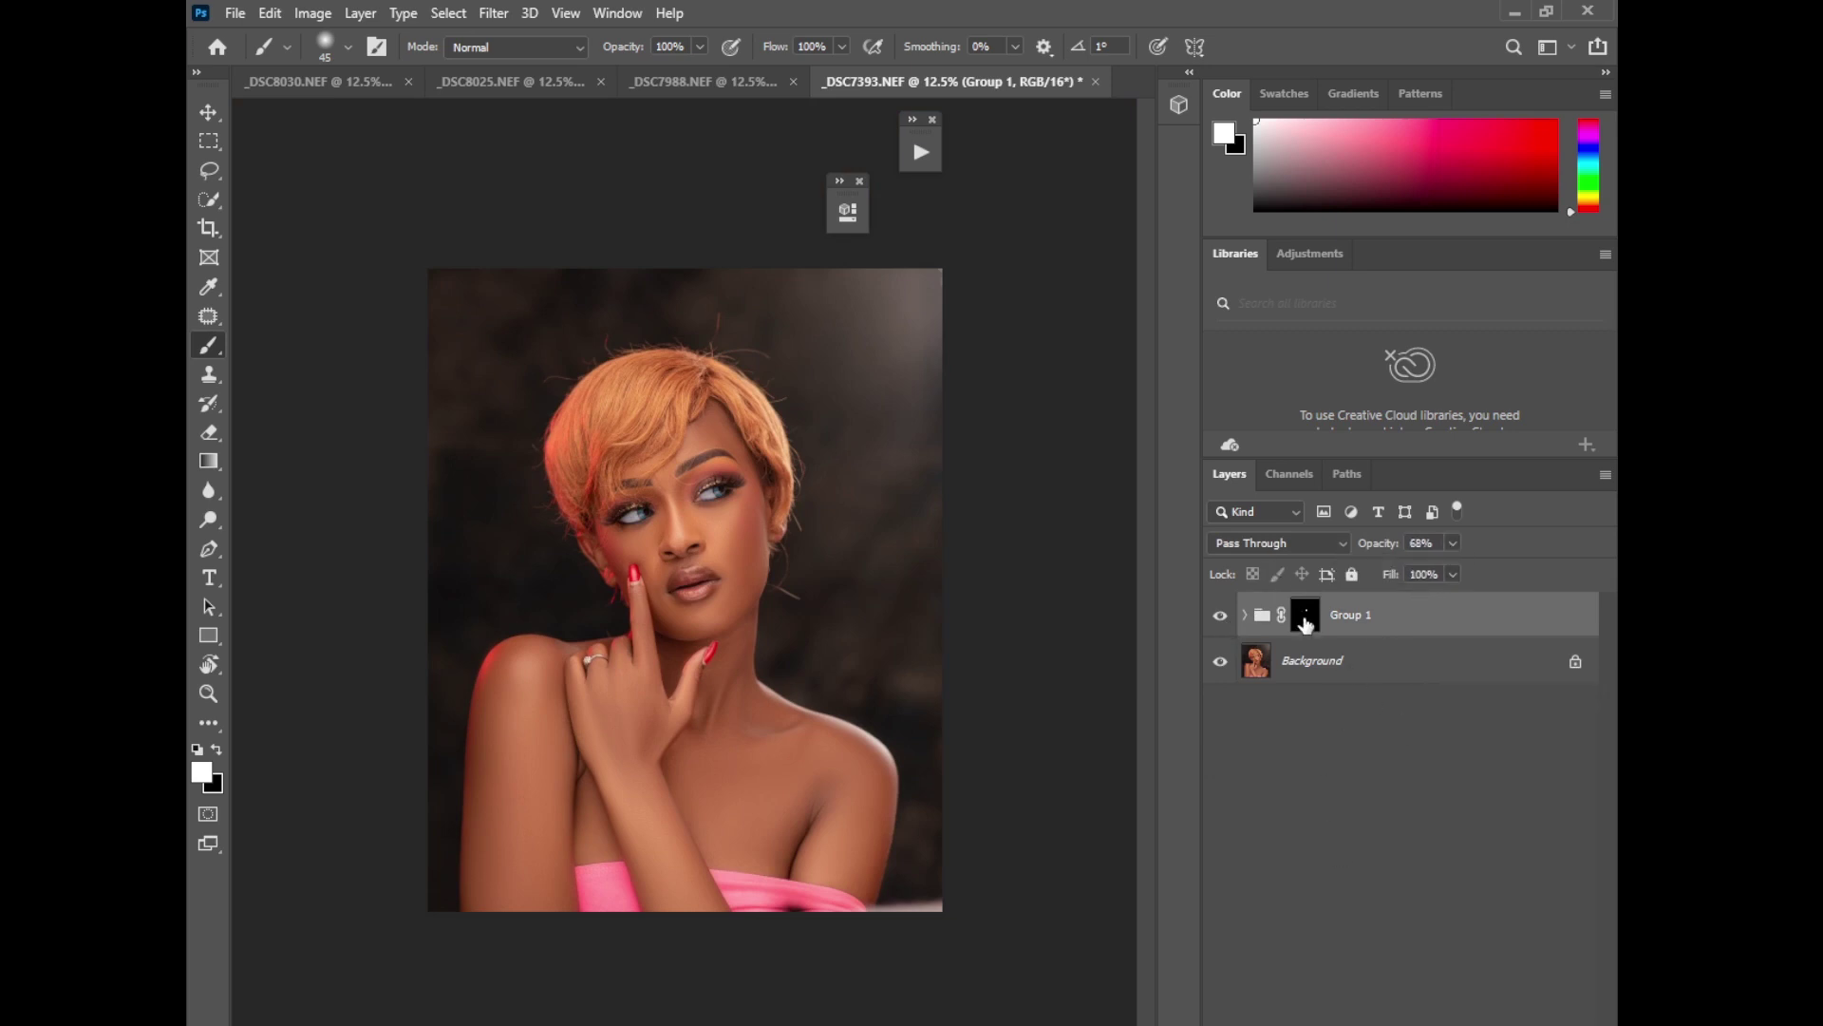
left_click(1342, 660)
right_click(1342, 660)
left_click(1401, 837)
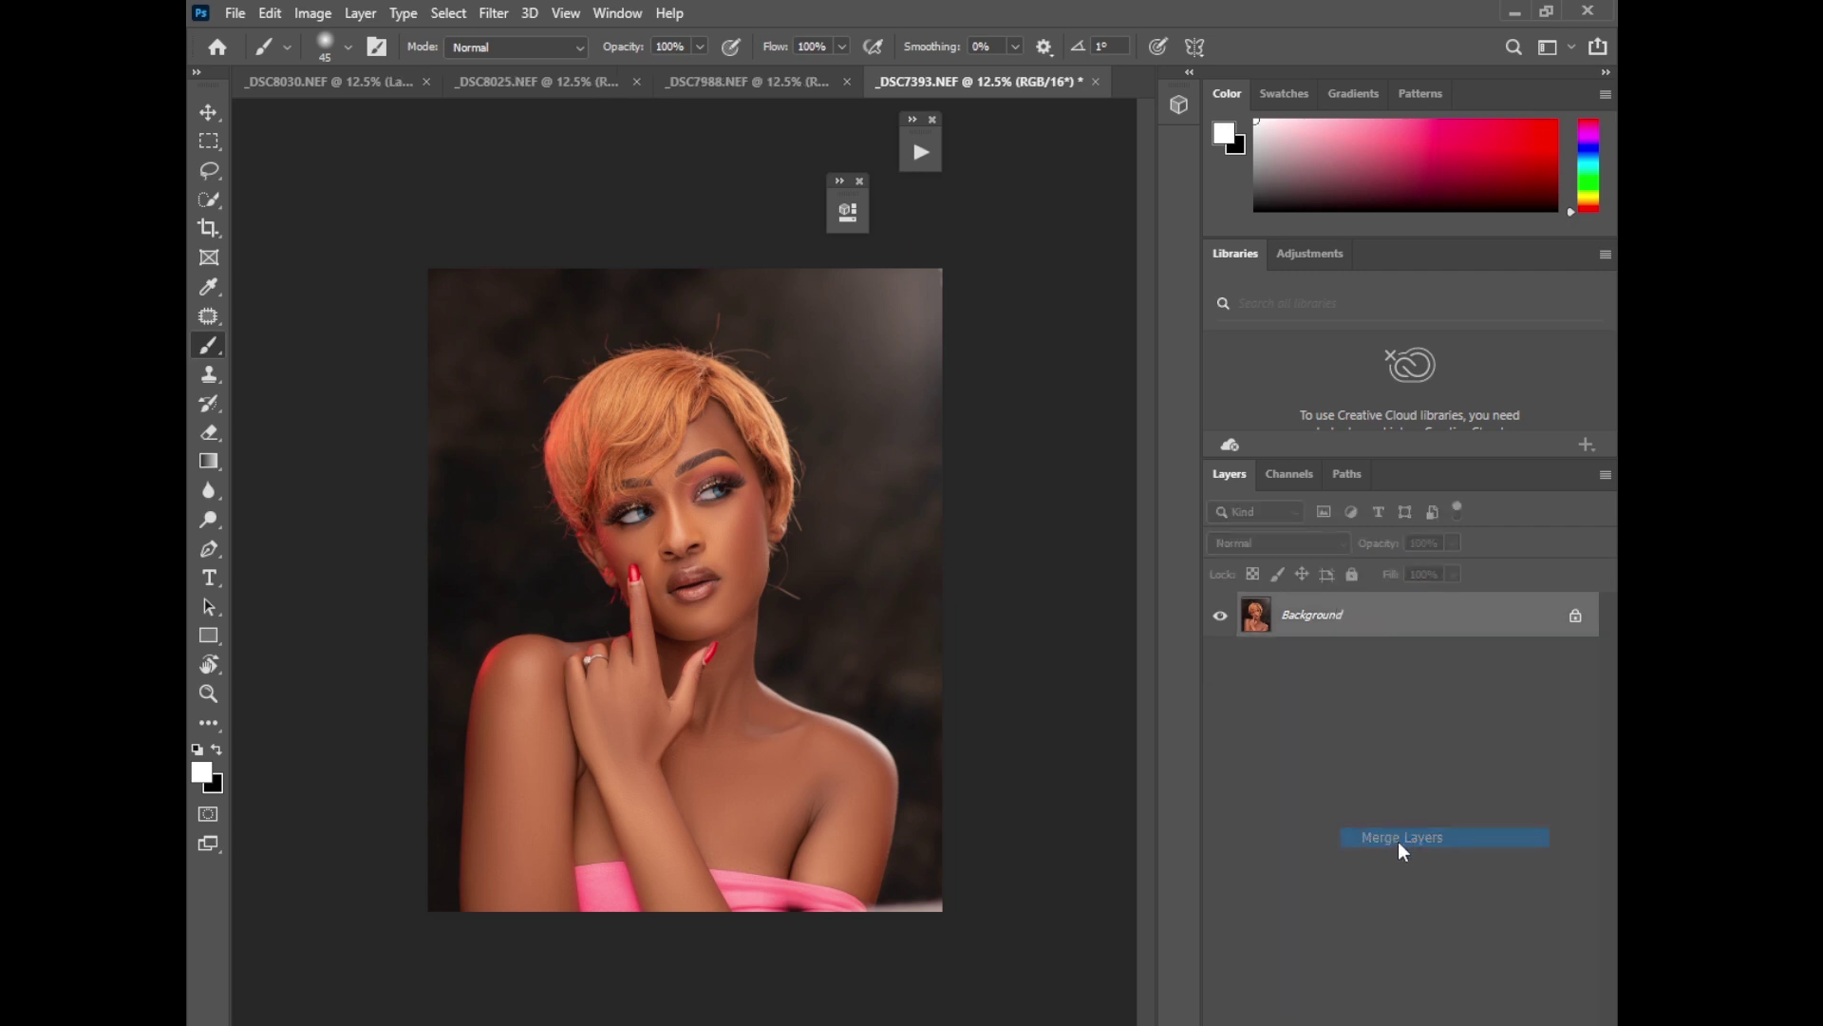
Step: Add a Black & White adjustment layer in Luminosity blend mode
left_click(1427, 680)
left_click(1500, 907)
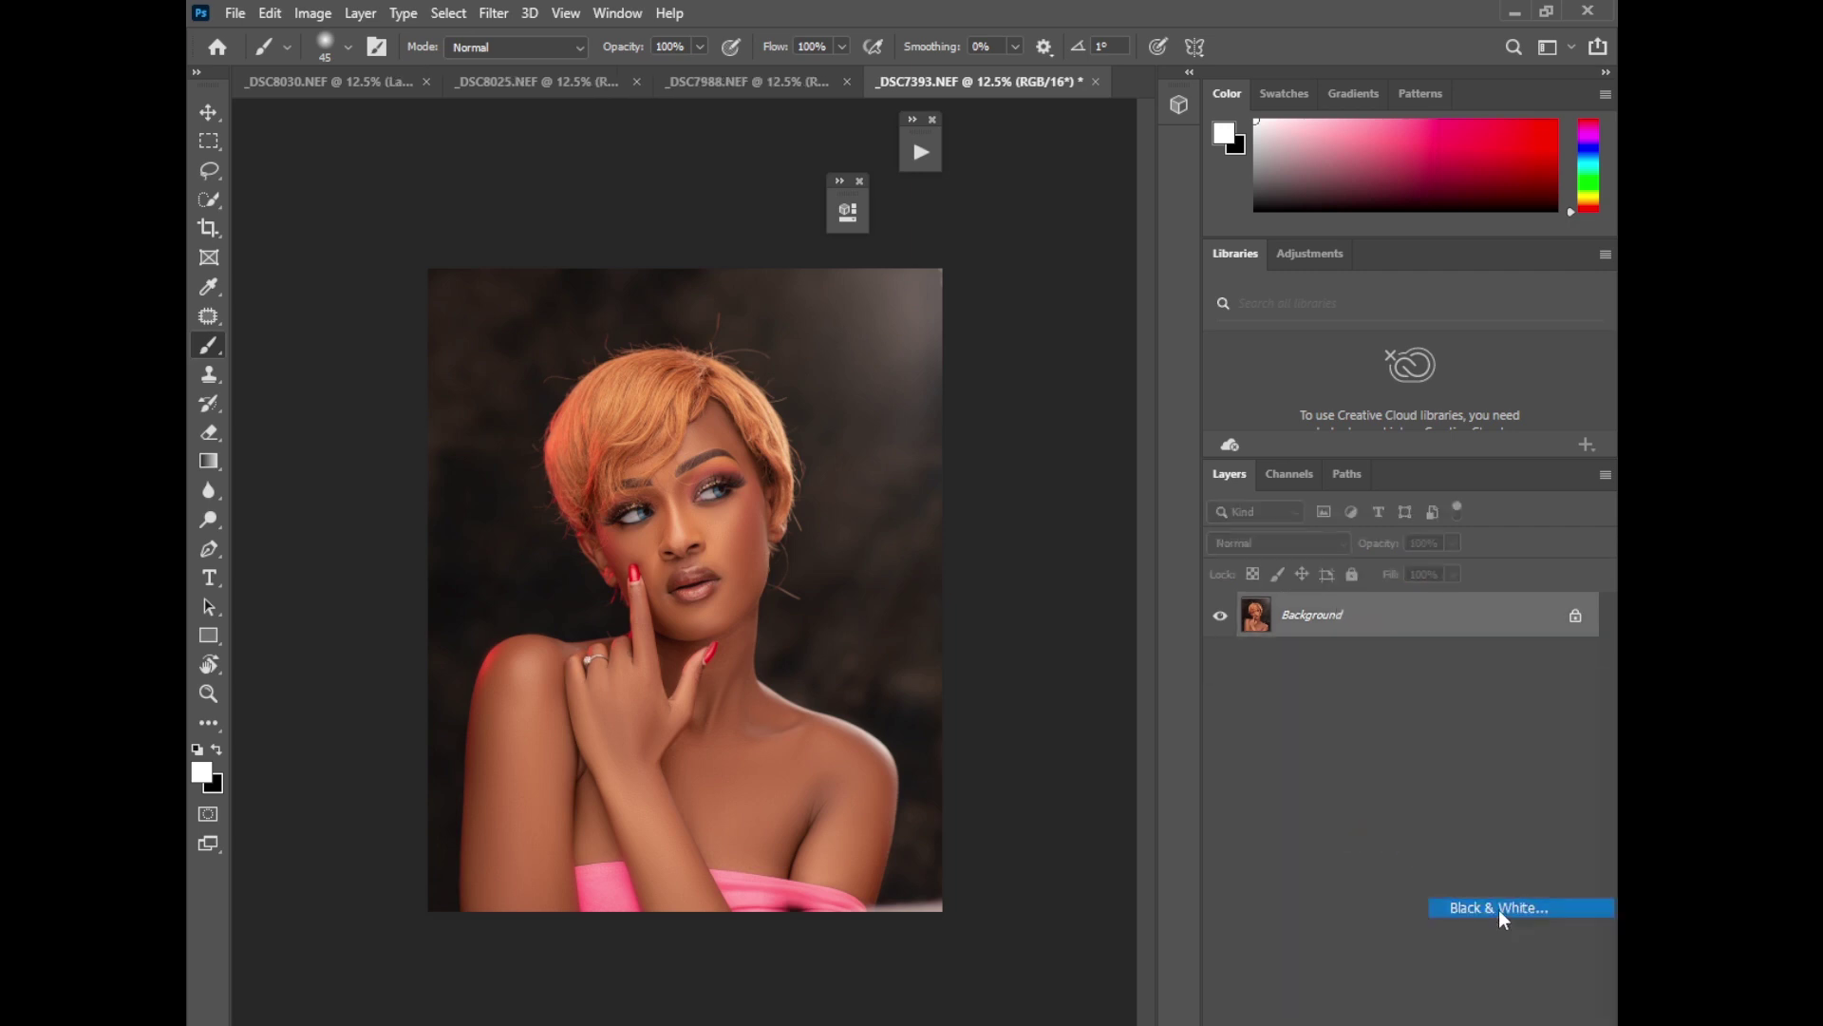
left_click(784, 204)
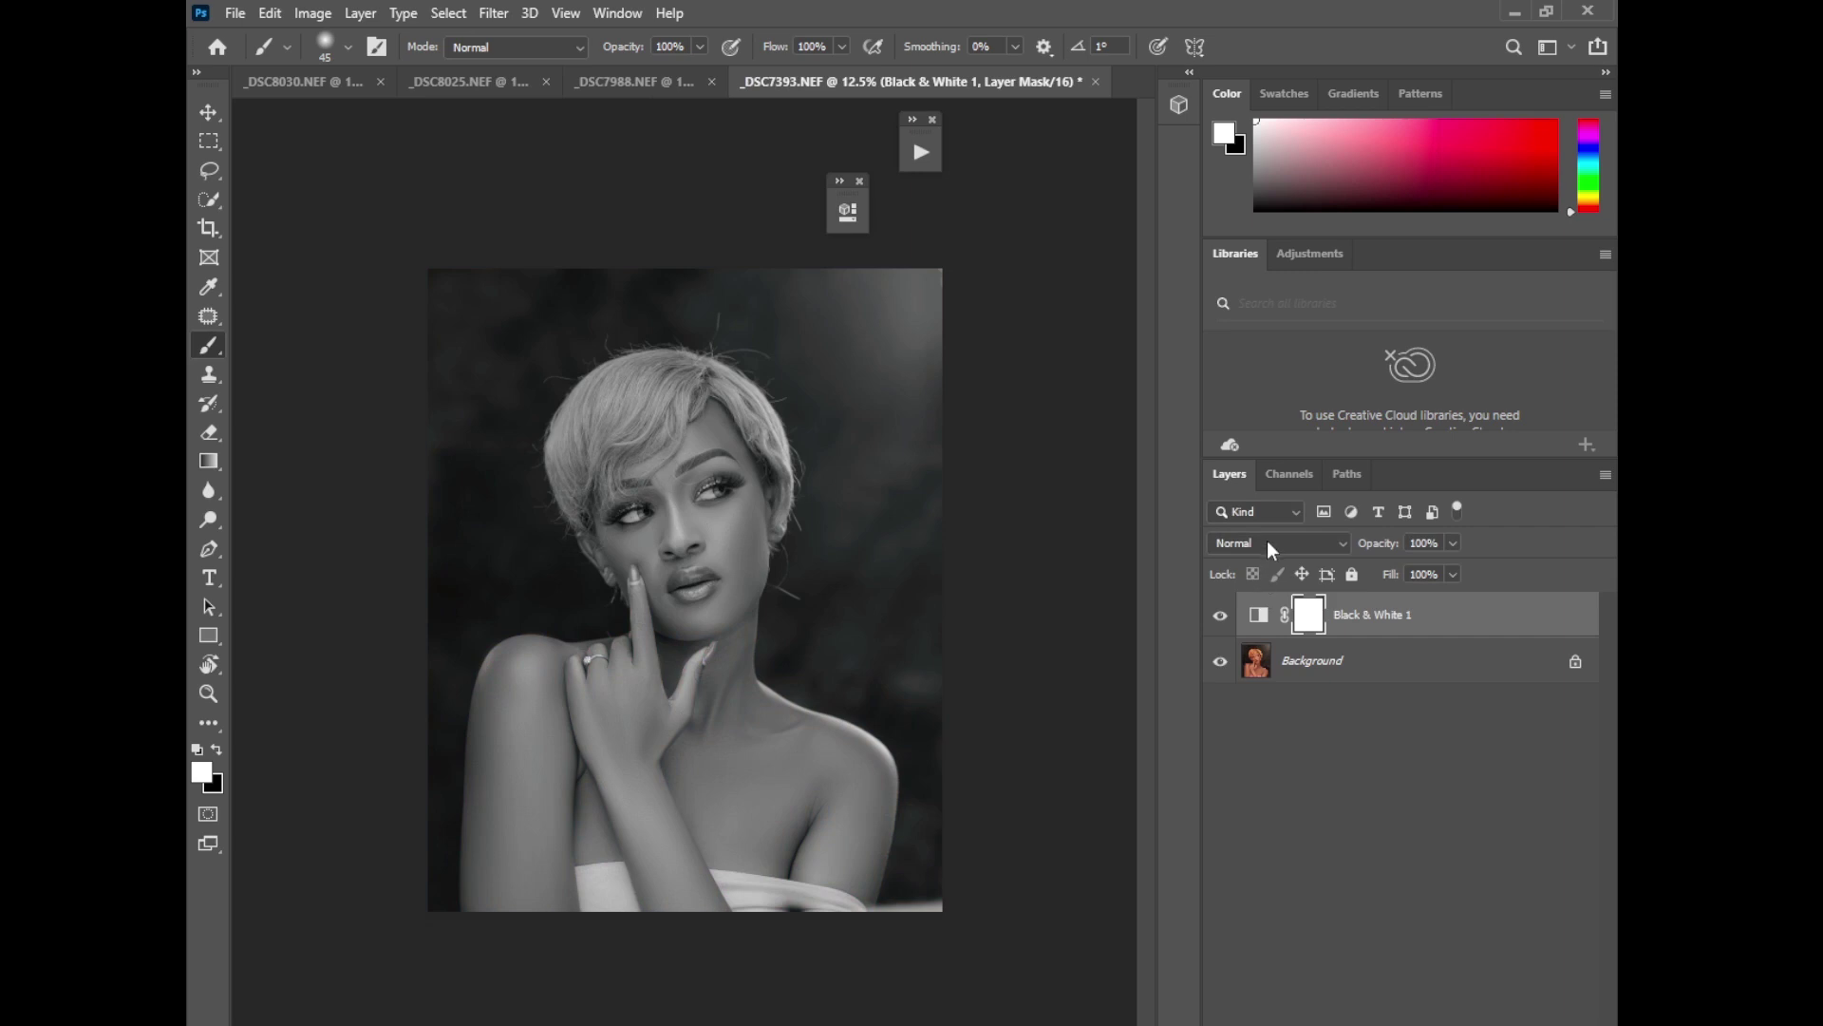
left_click(1270, 545)
key("Return")
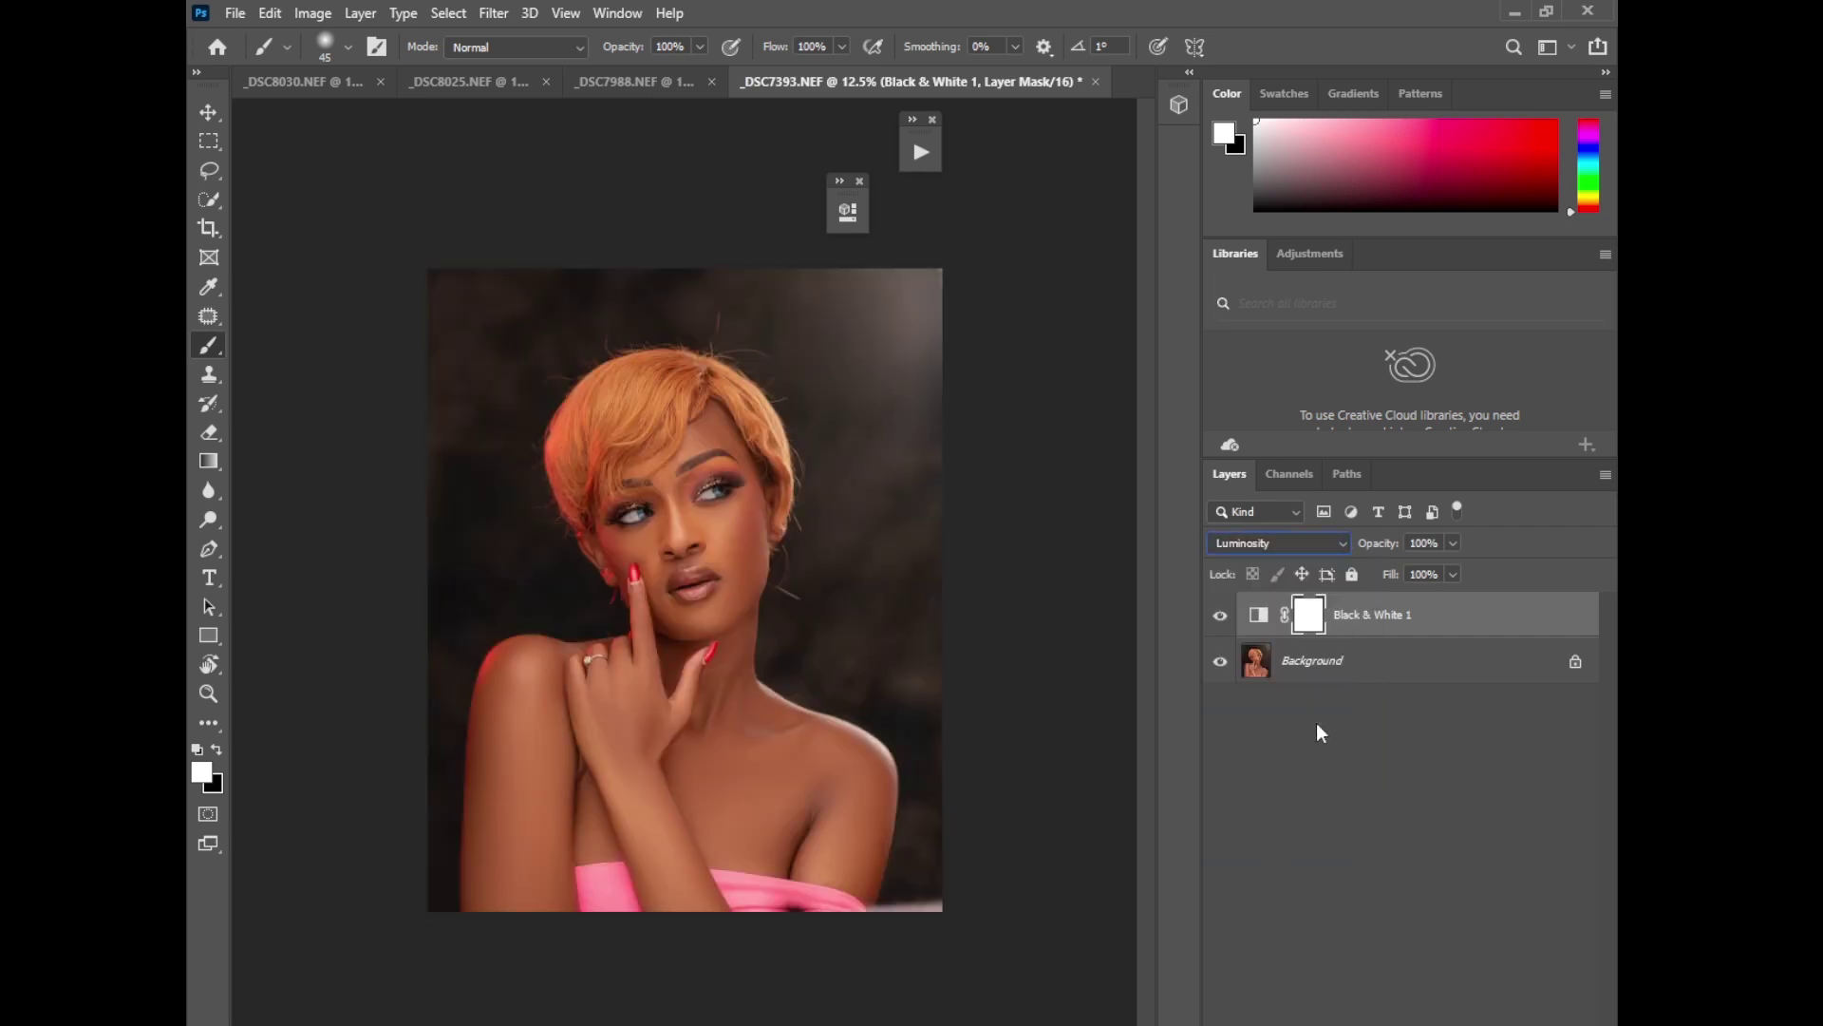
Step: Add a Selective Color layer with Blacks set to Yellow −2% and Black +4%
left_click(1481, 1021)
left_click(1501, 1021)
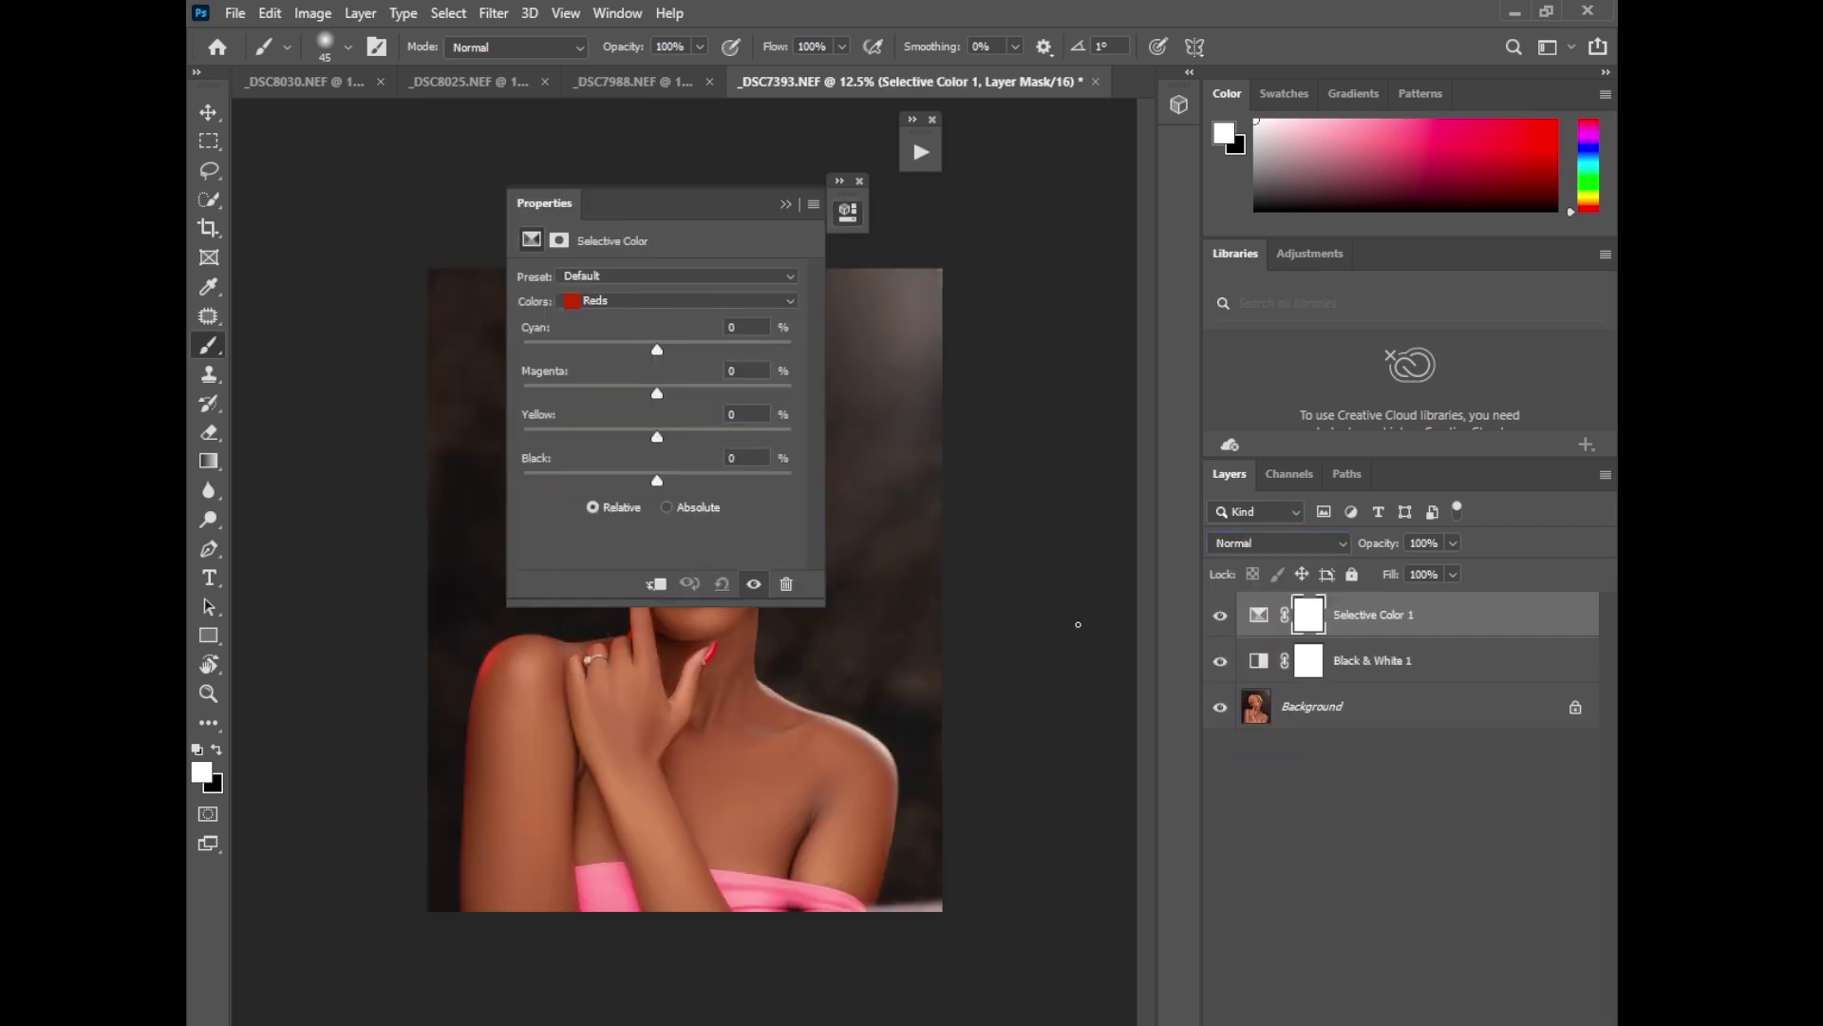
key("ctrl+plus")
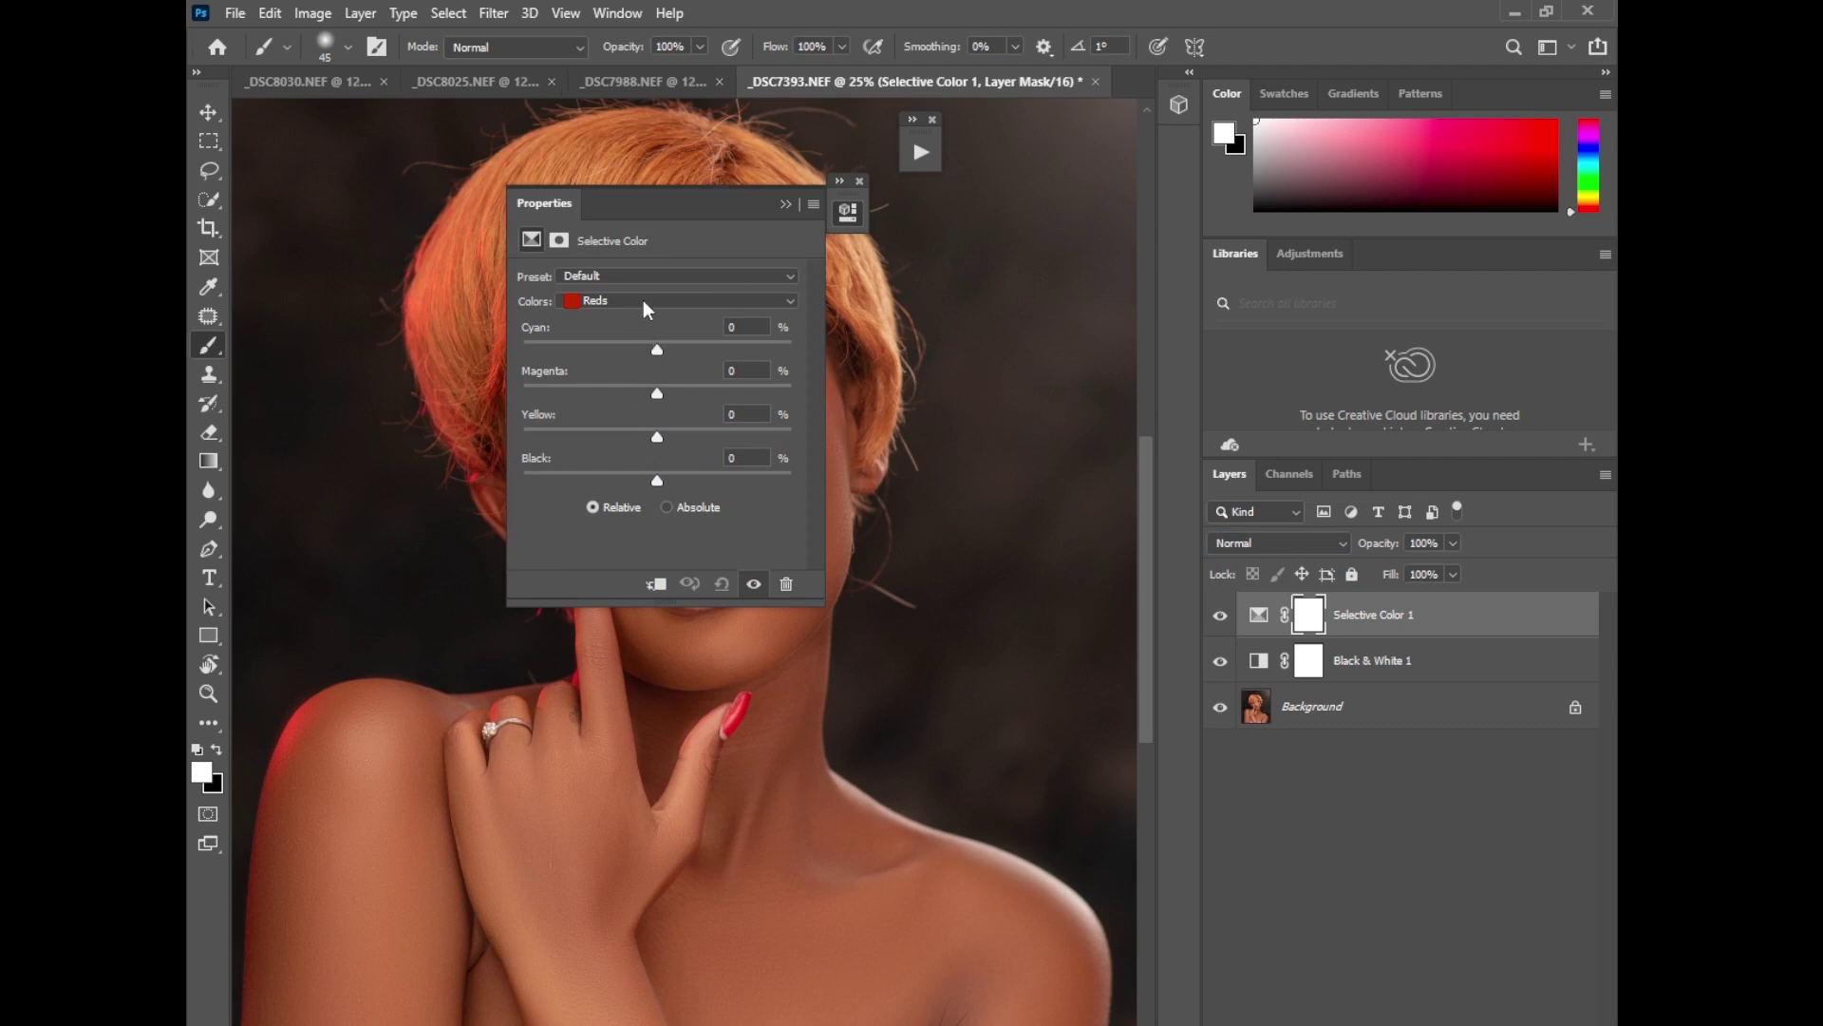
left_click(642, 300)
left_click(636, 459)
left_click_drag(657, 479, 653, 437)
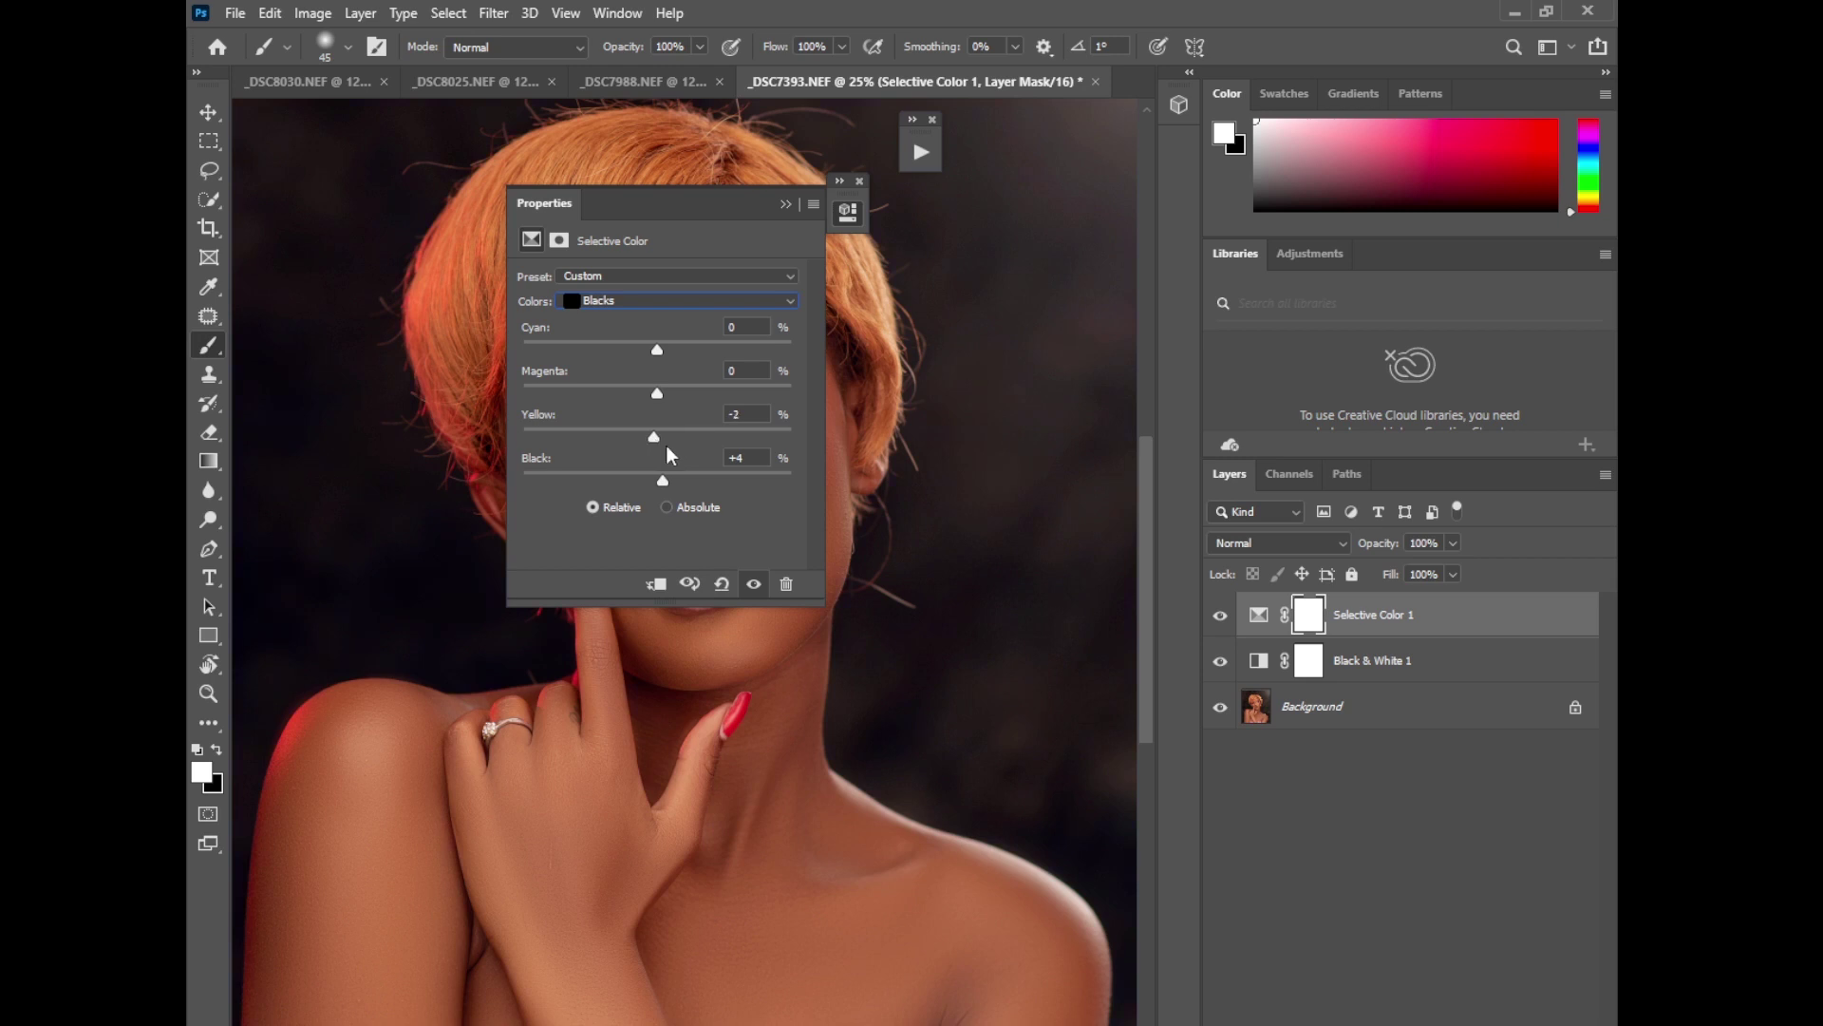
left_click(784, 204)
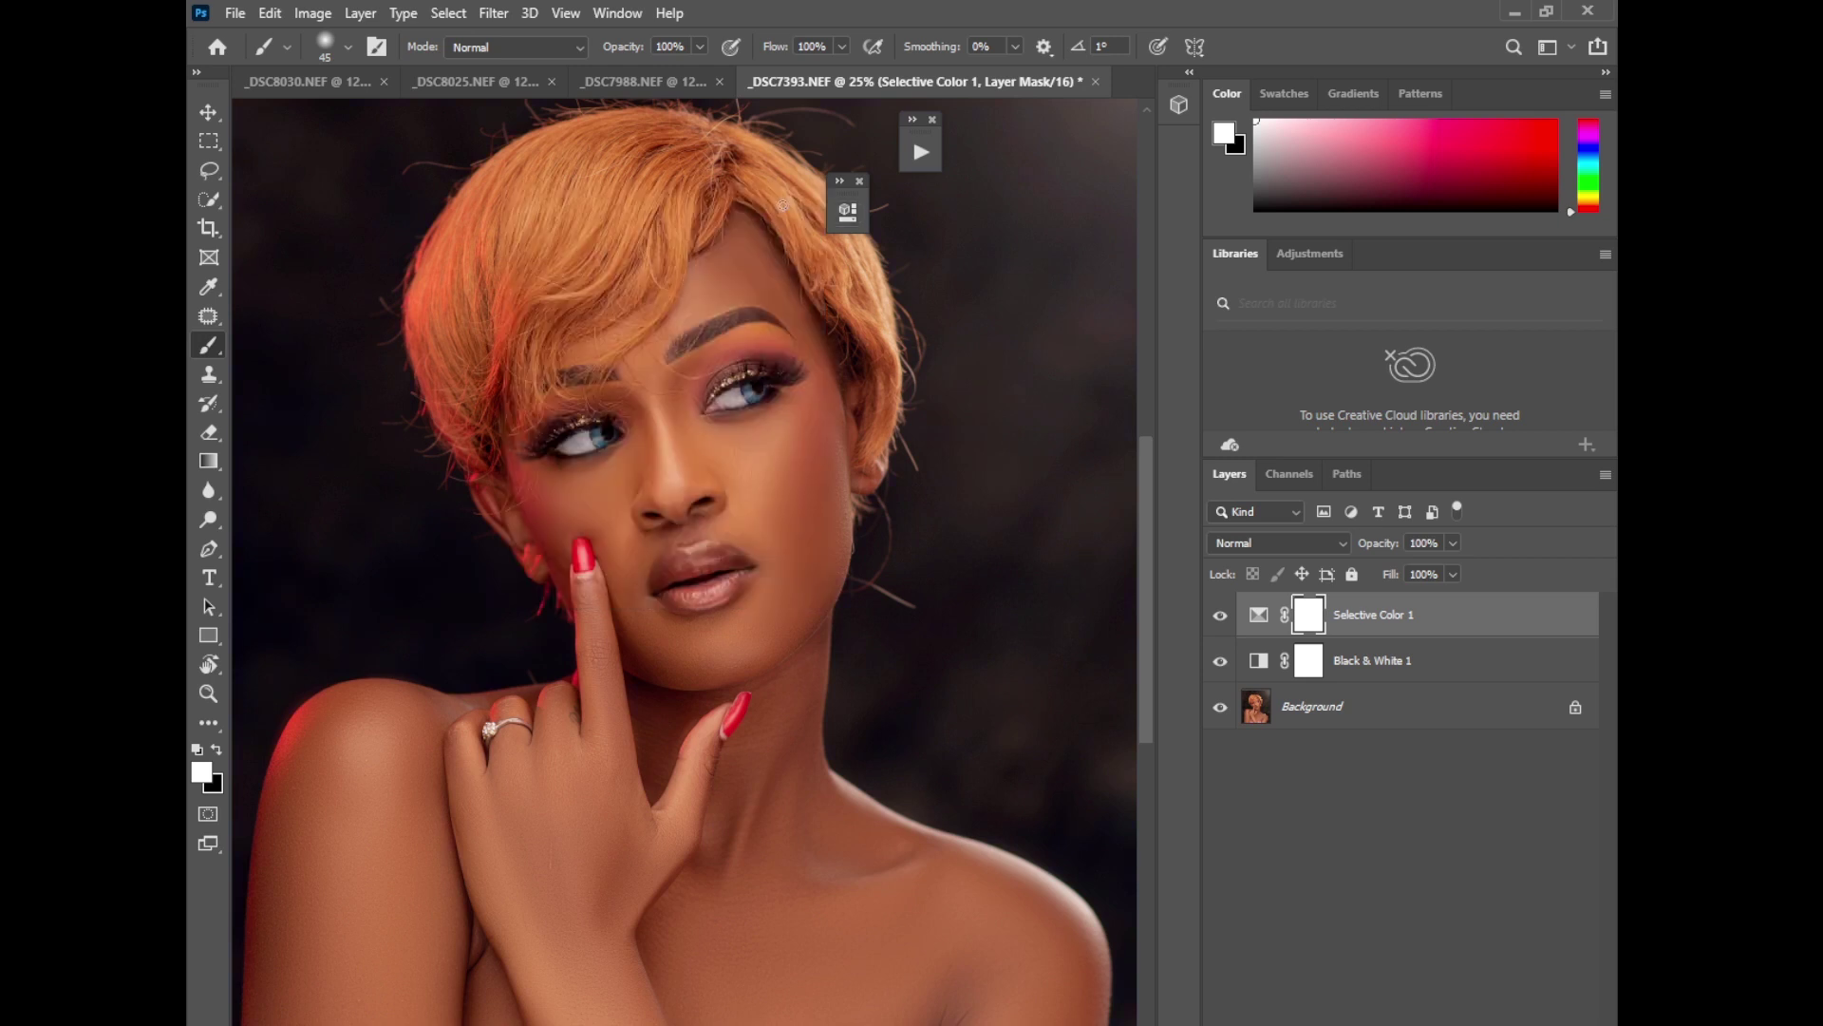
Step: Compare Selective Color 1 on and off, then lower its opacity to 68%
left_click(1221, 617)
left_click(1221, 617)
left_click(1221, 617)
left_click(1221, 619)
key("ctrl+minus")
key("ctrl+minus")
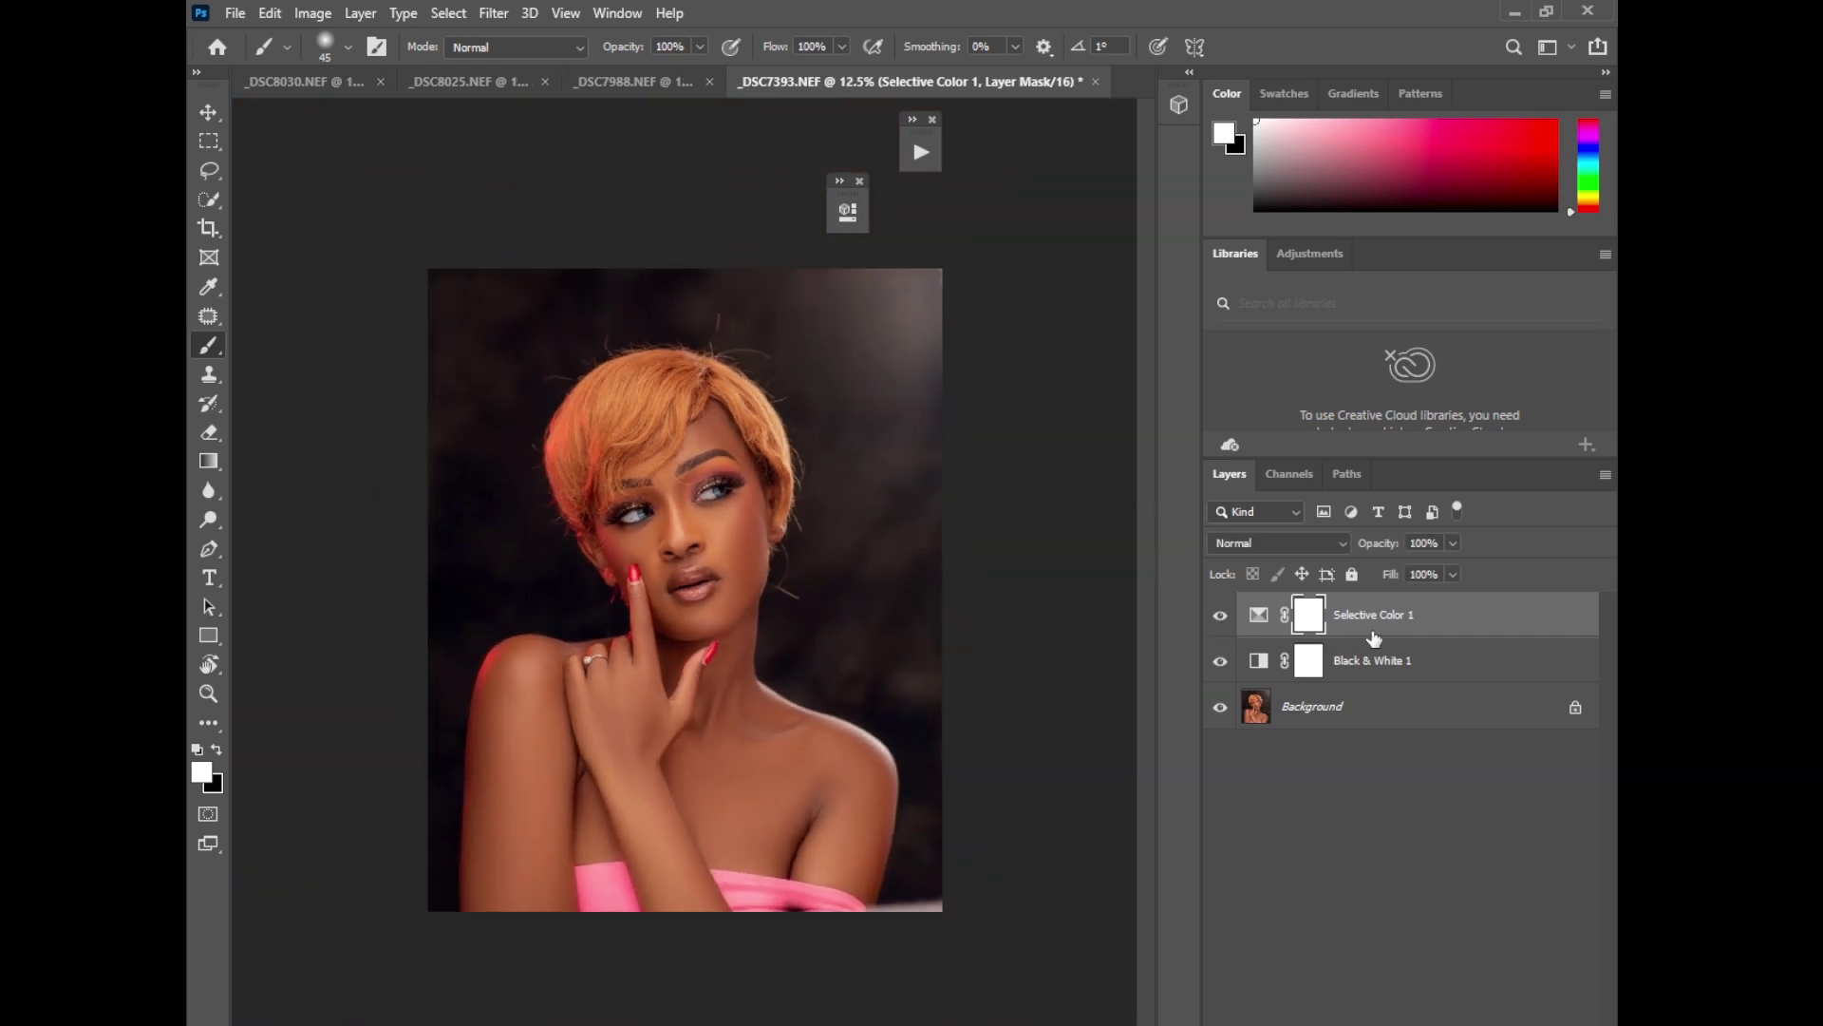
left_click(1453, 543)
left_click_drag(1425, 581, 1422, 583)
Step: Add a Photo Filter layer with Cooling Filter (82) at 13% density and 74% opacity
left_click(1429, 1021)
left_click(1486, 931)
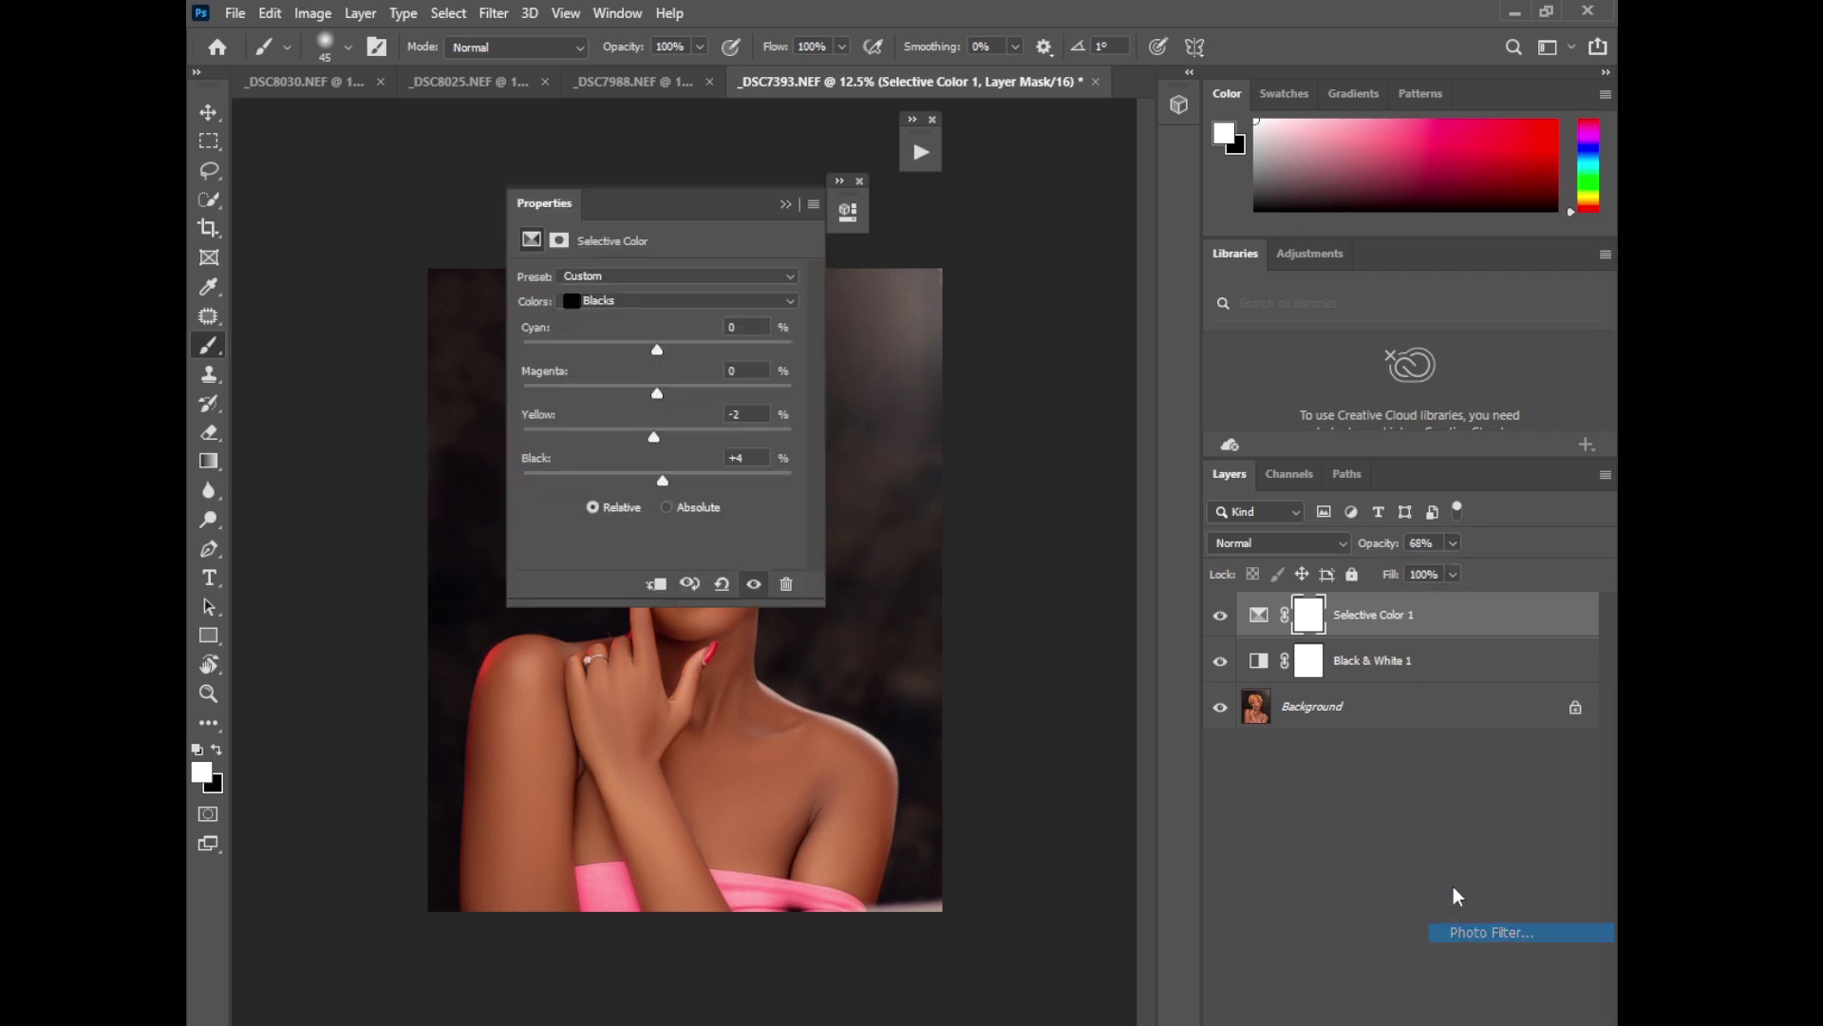
left_click(661, 277)
left_click(650, 374)
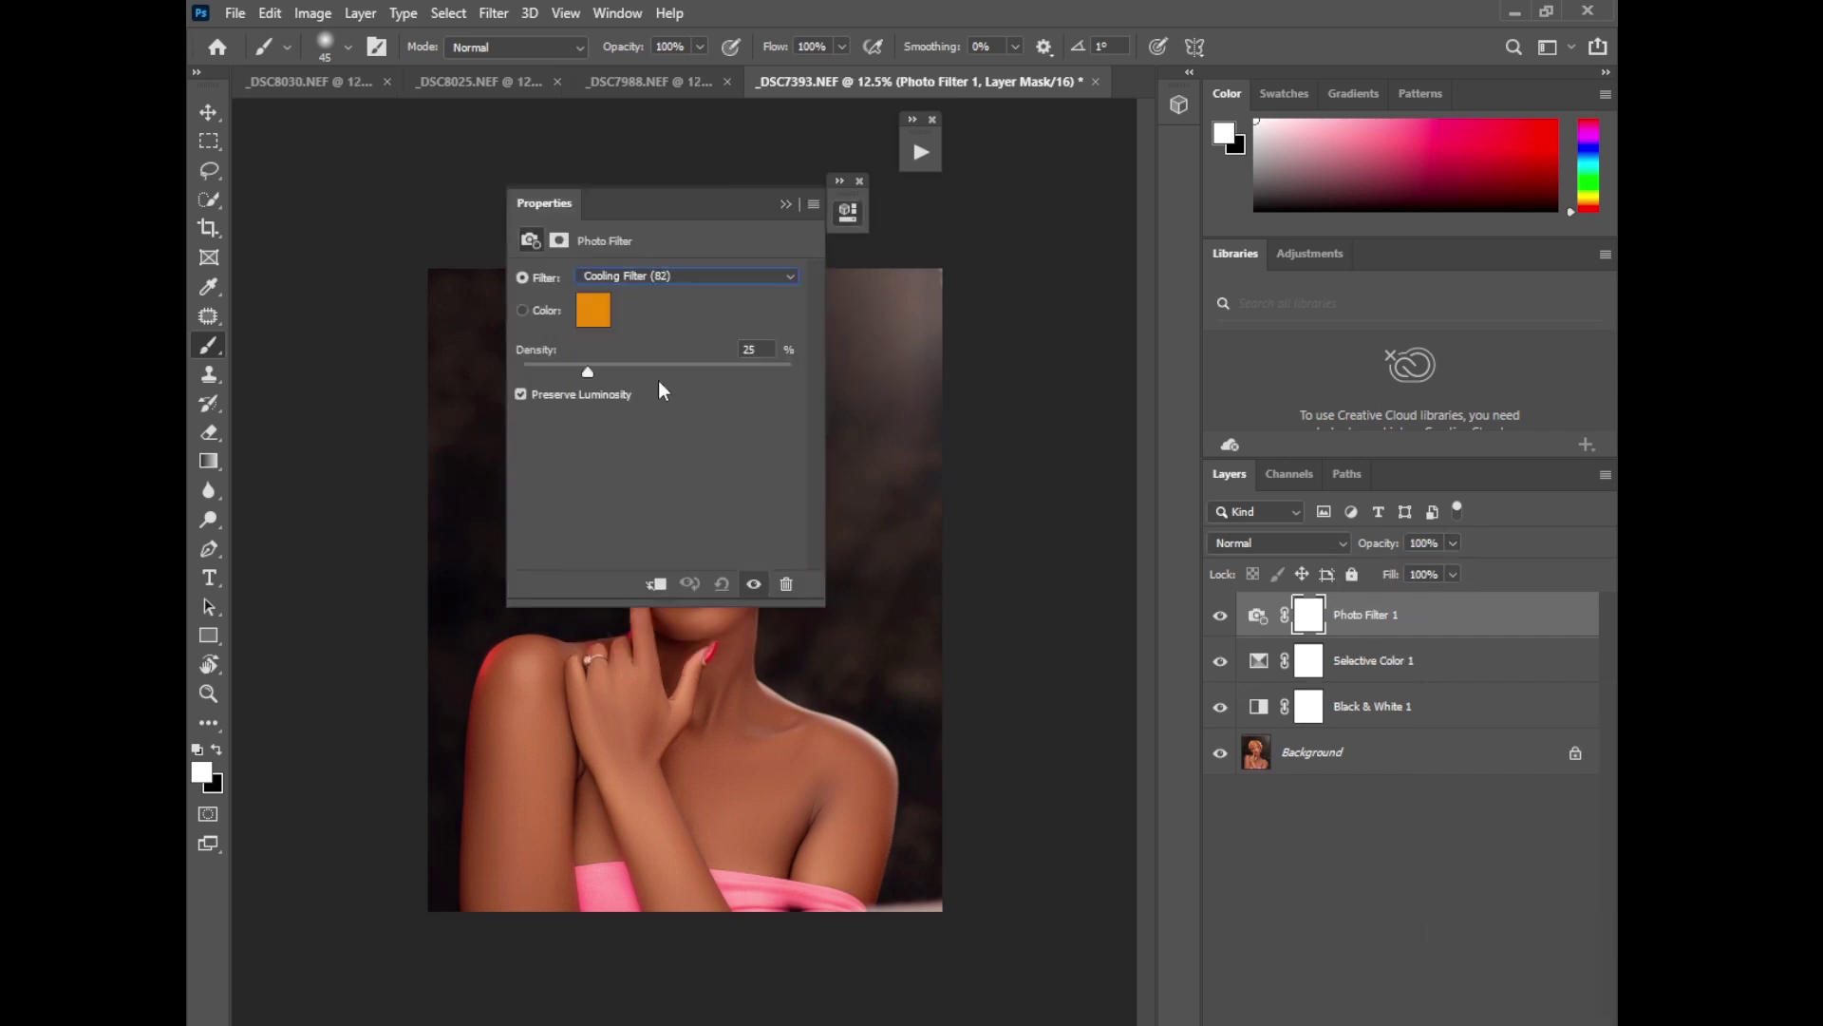
left_click_drag(719, 208, 1082, 207)
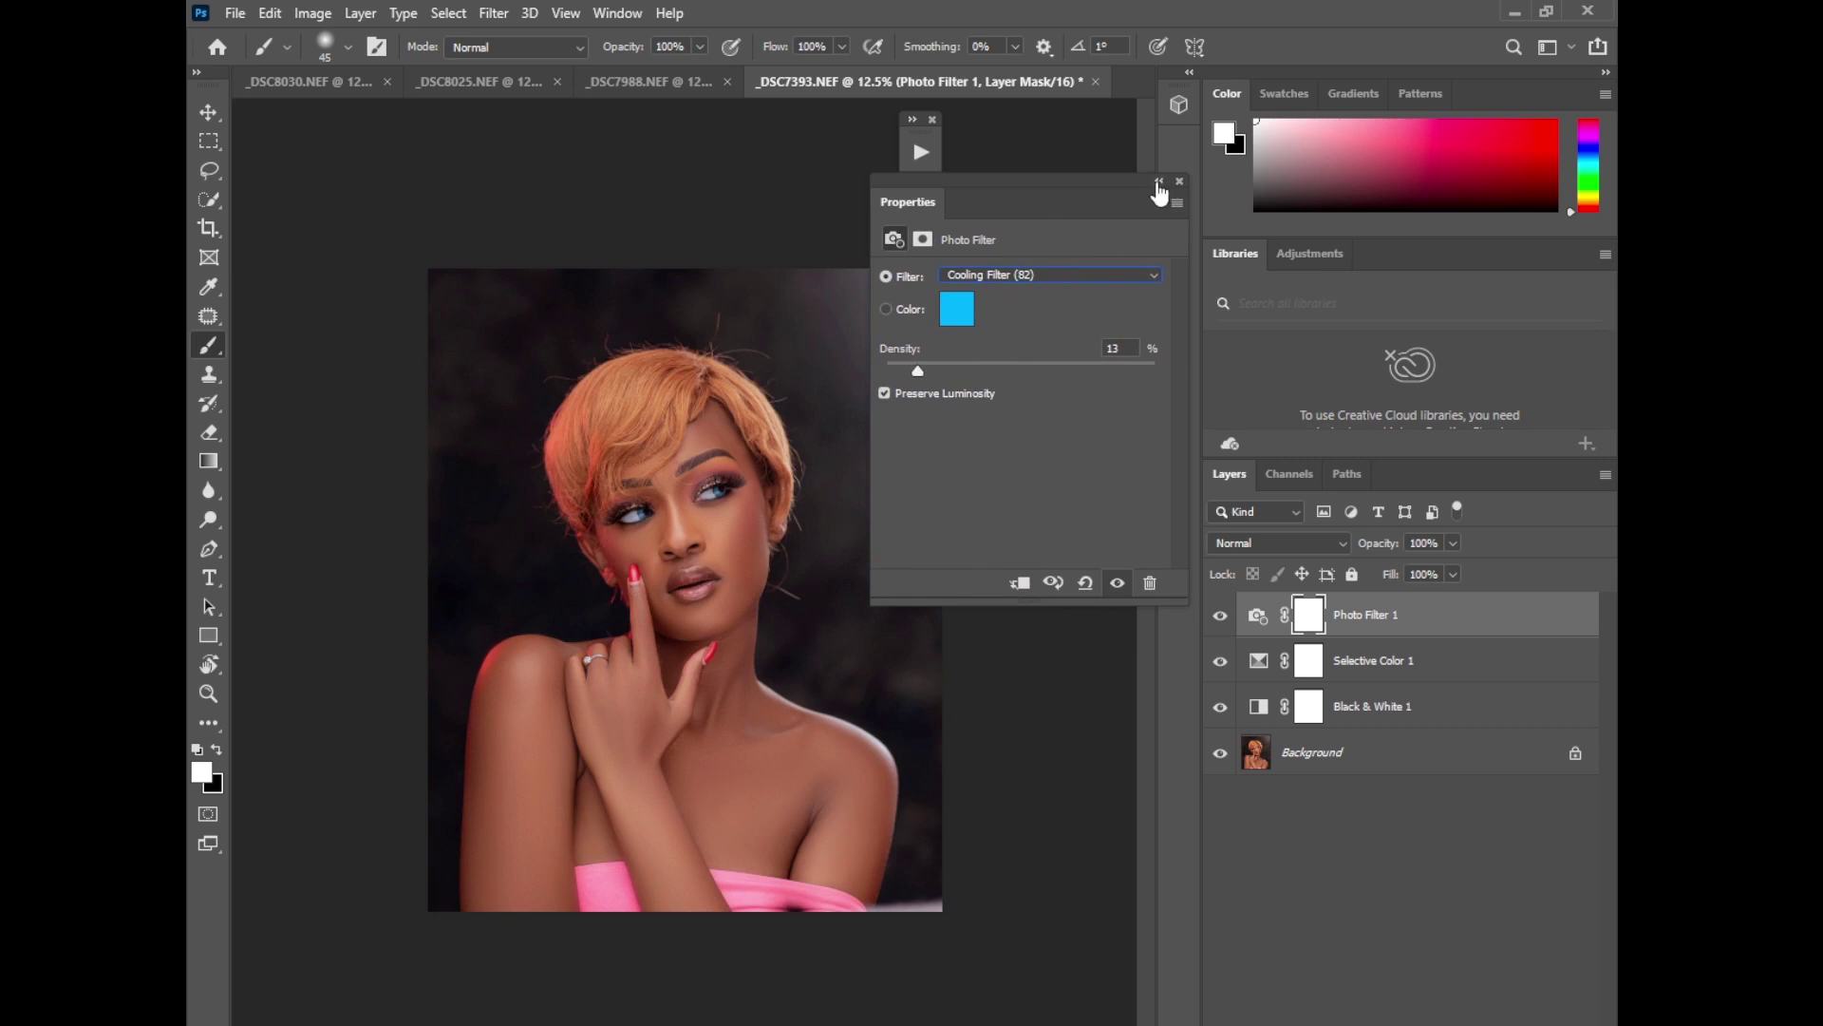
left_click(1159, 180)
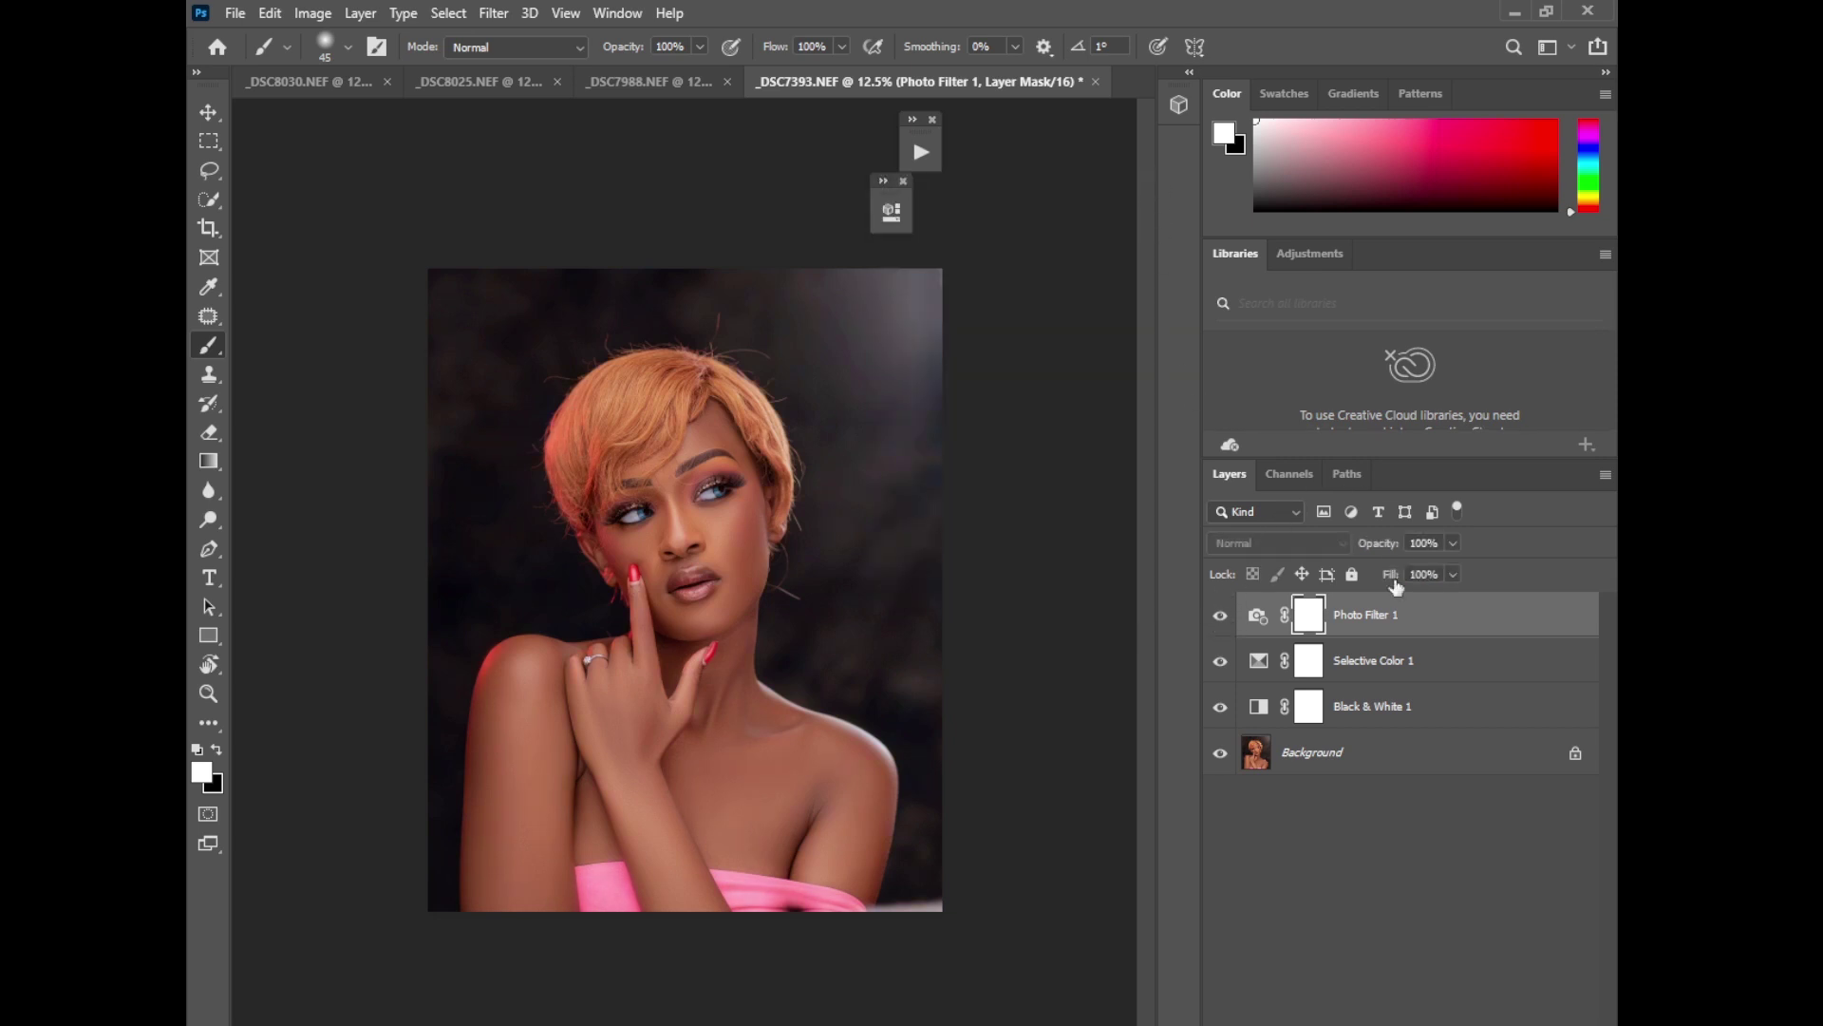
left_click_drag(1456, 544, 1430, 575)
Step: Add a Brightness/Contrast layer with Use Legacy on and contrast 4, checking the face up close
left_click(1443, 1021)
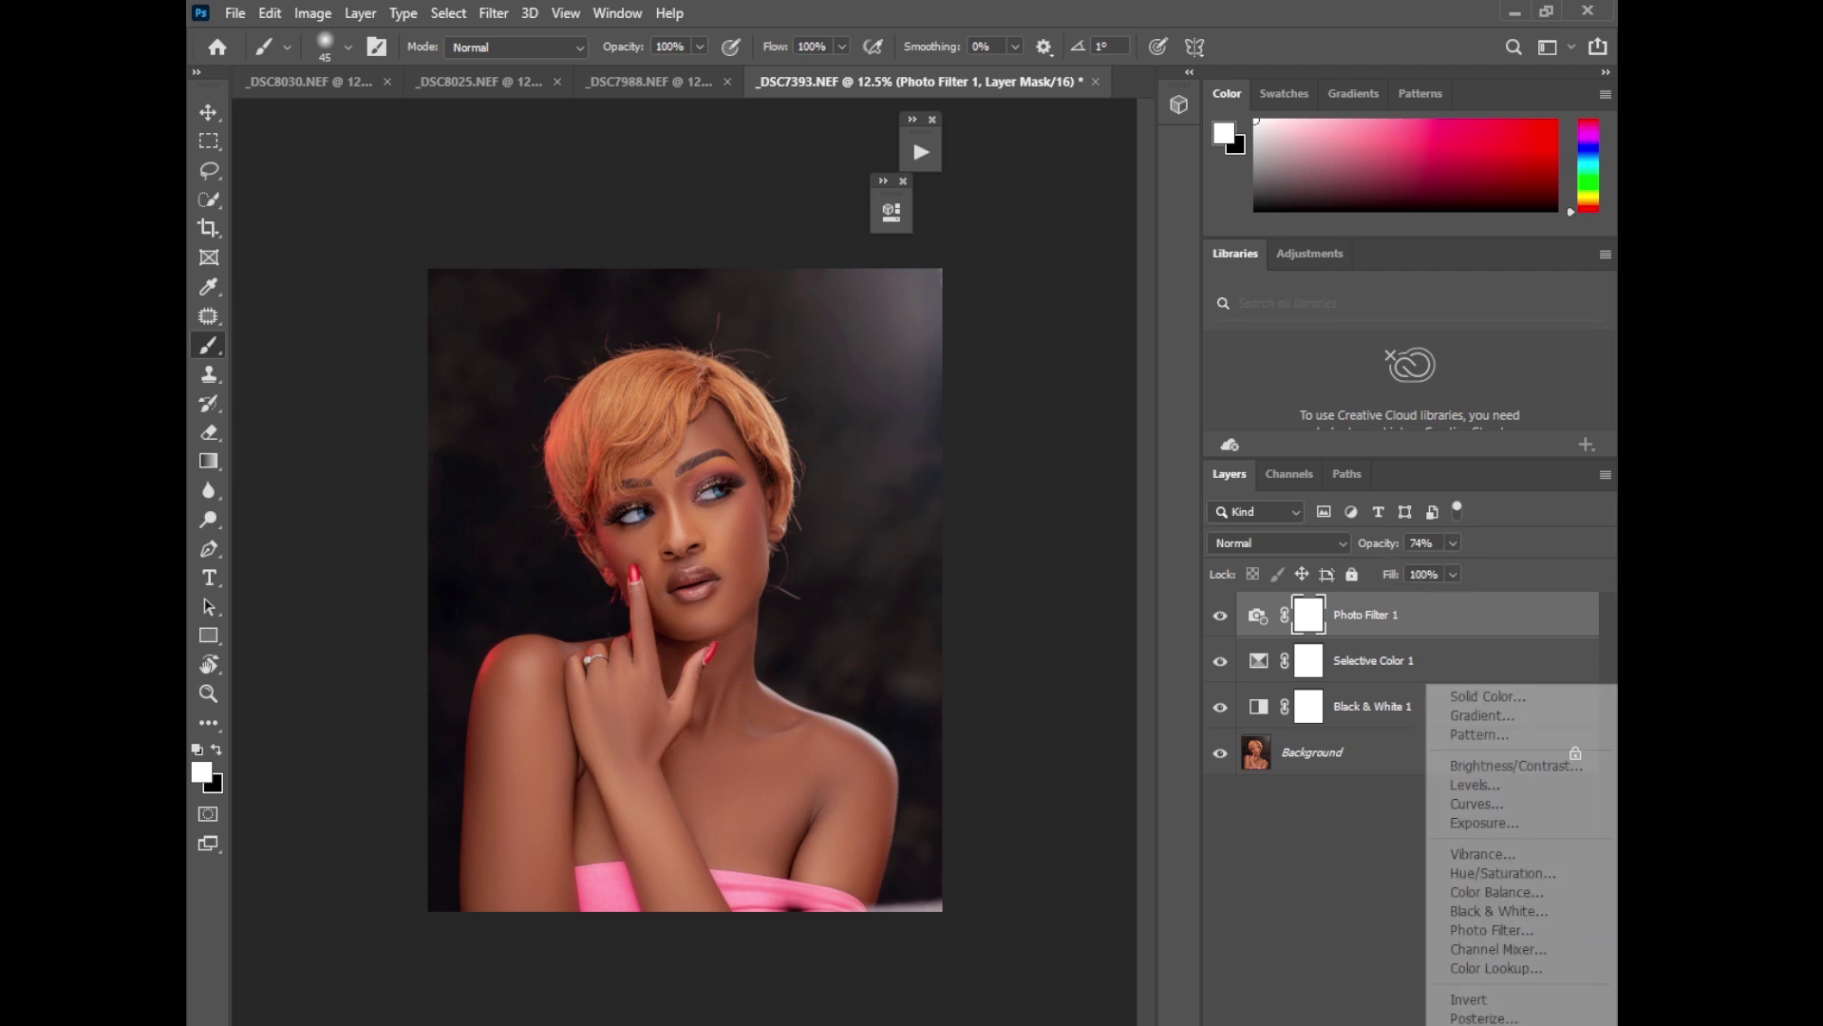
left_click(1501, 766)
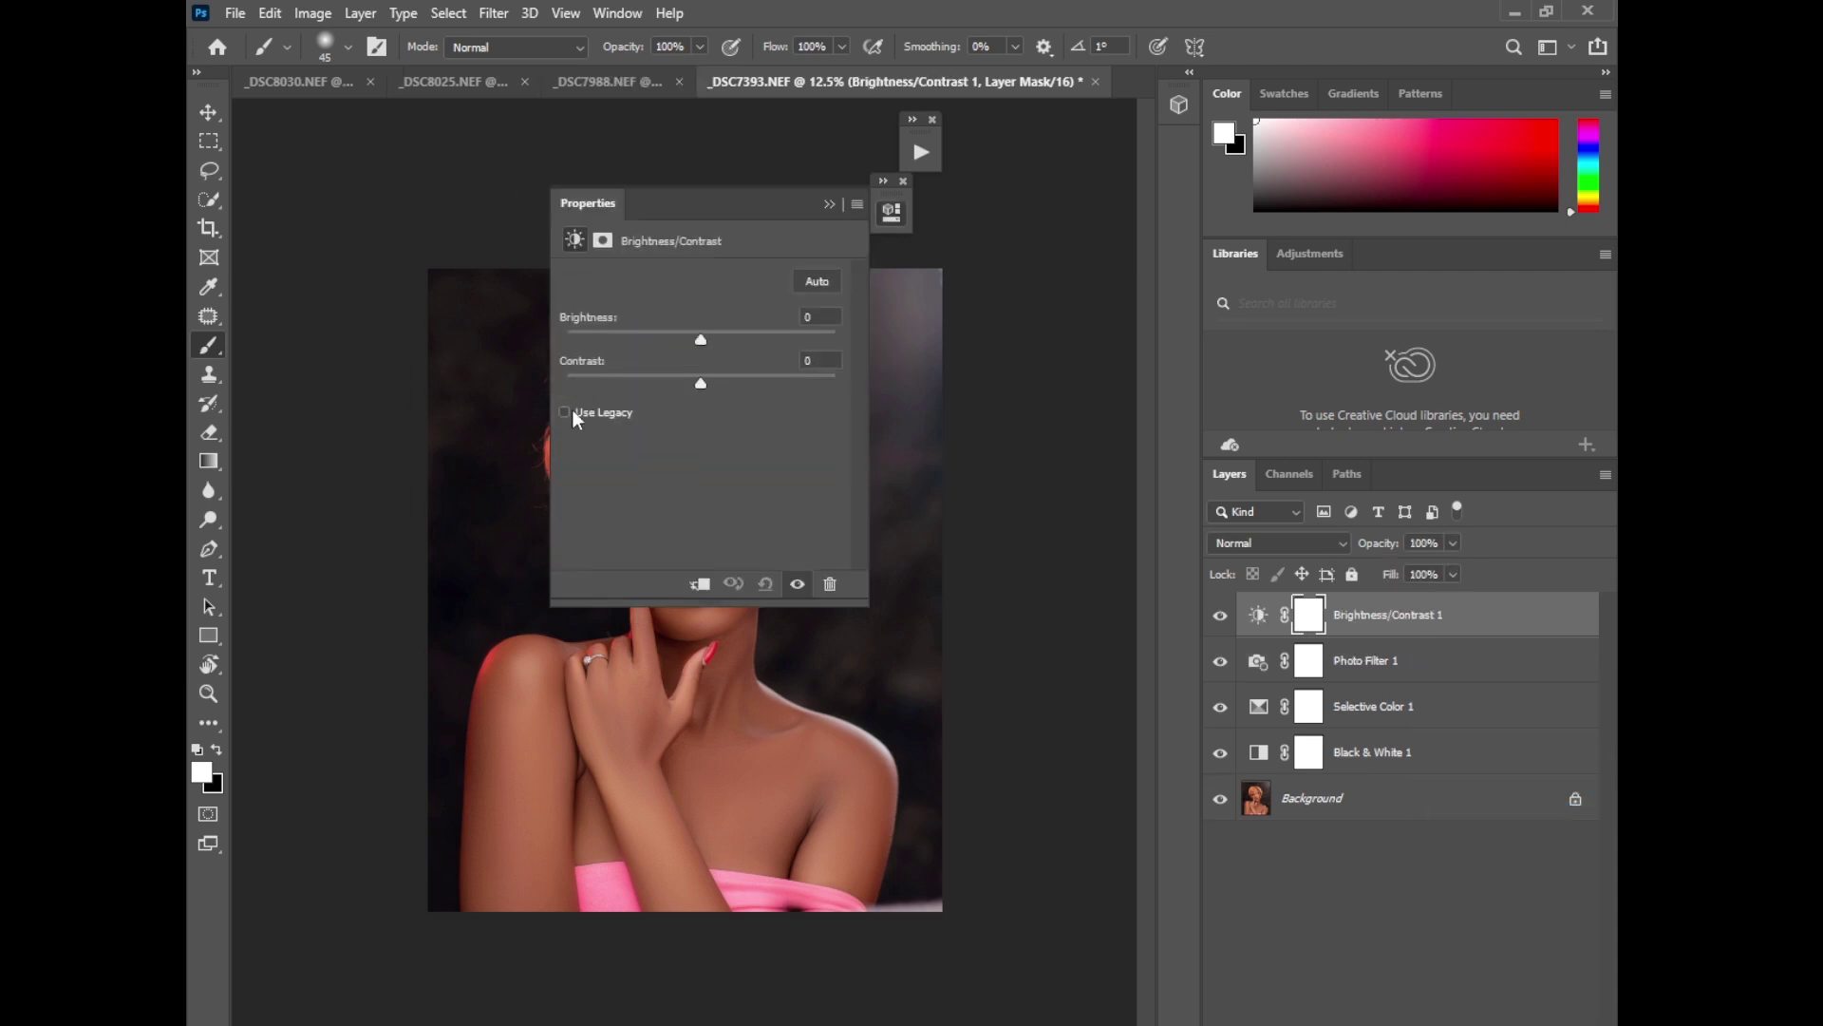
left_click(566, 411)
left_click_drag(701, 383, 704, 386)
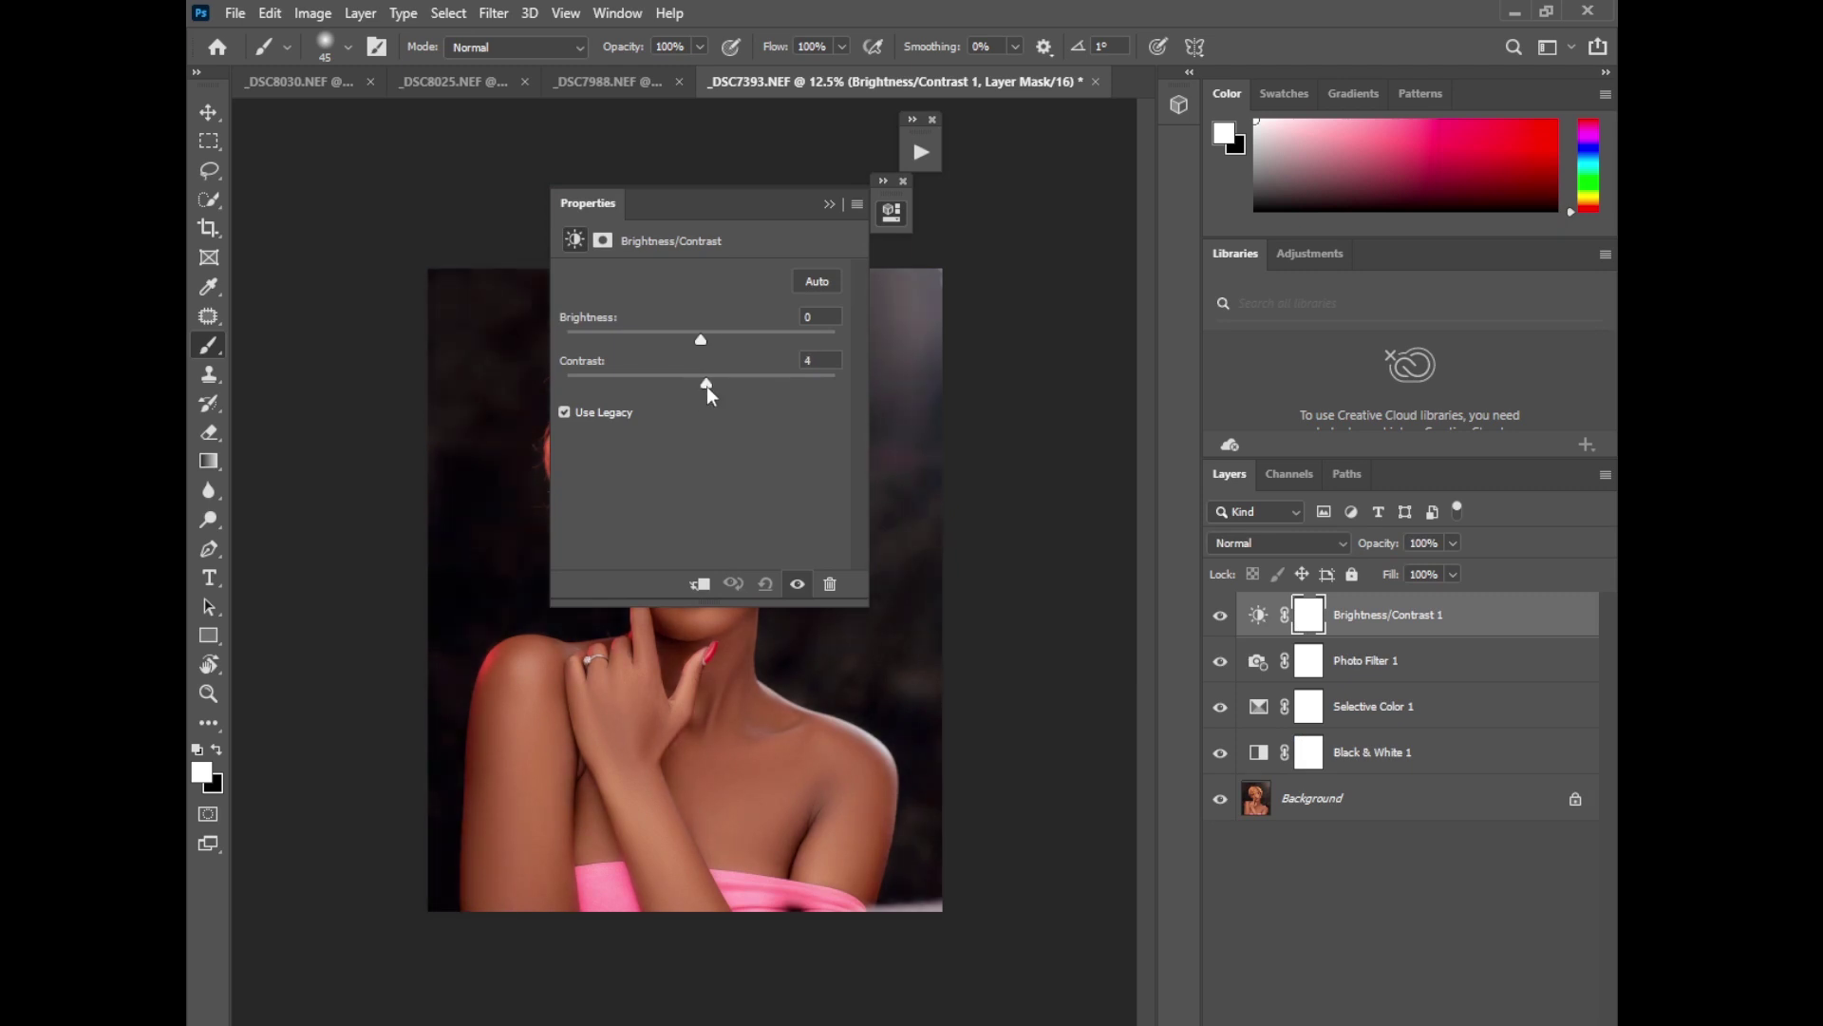
left_click(830, 204)
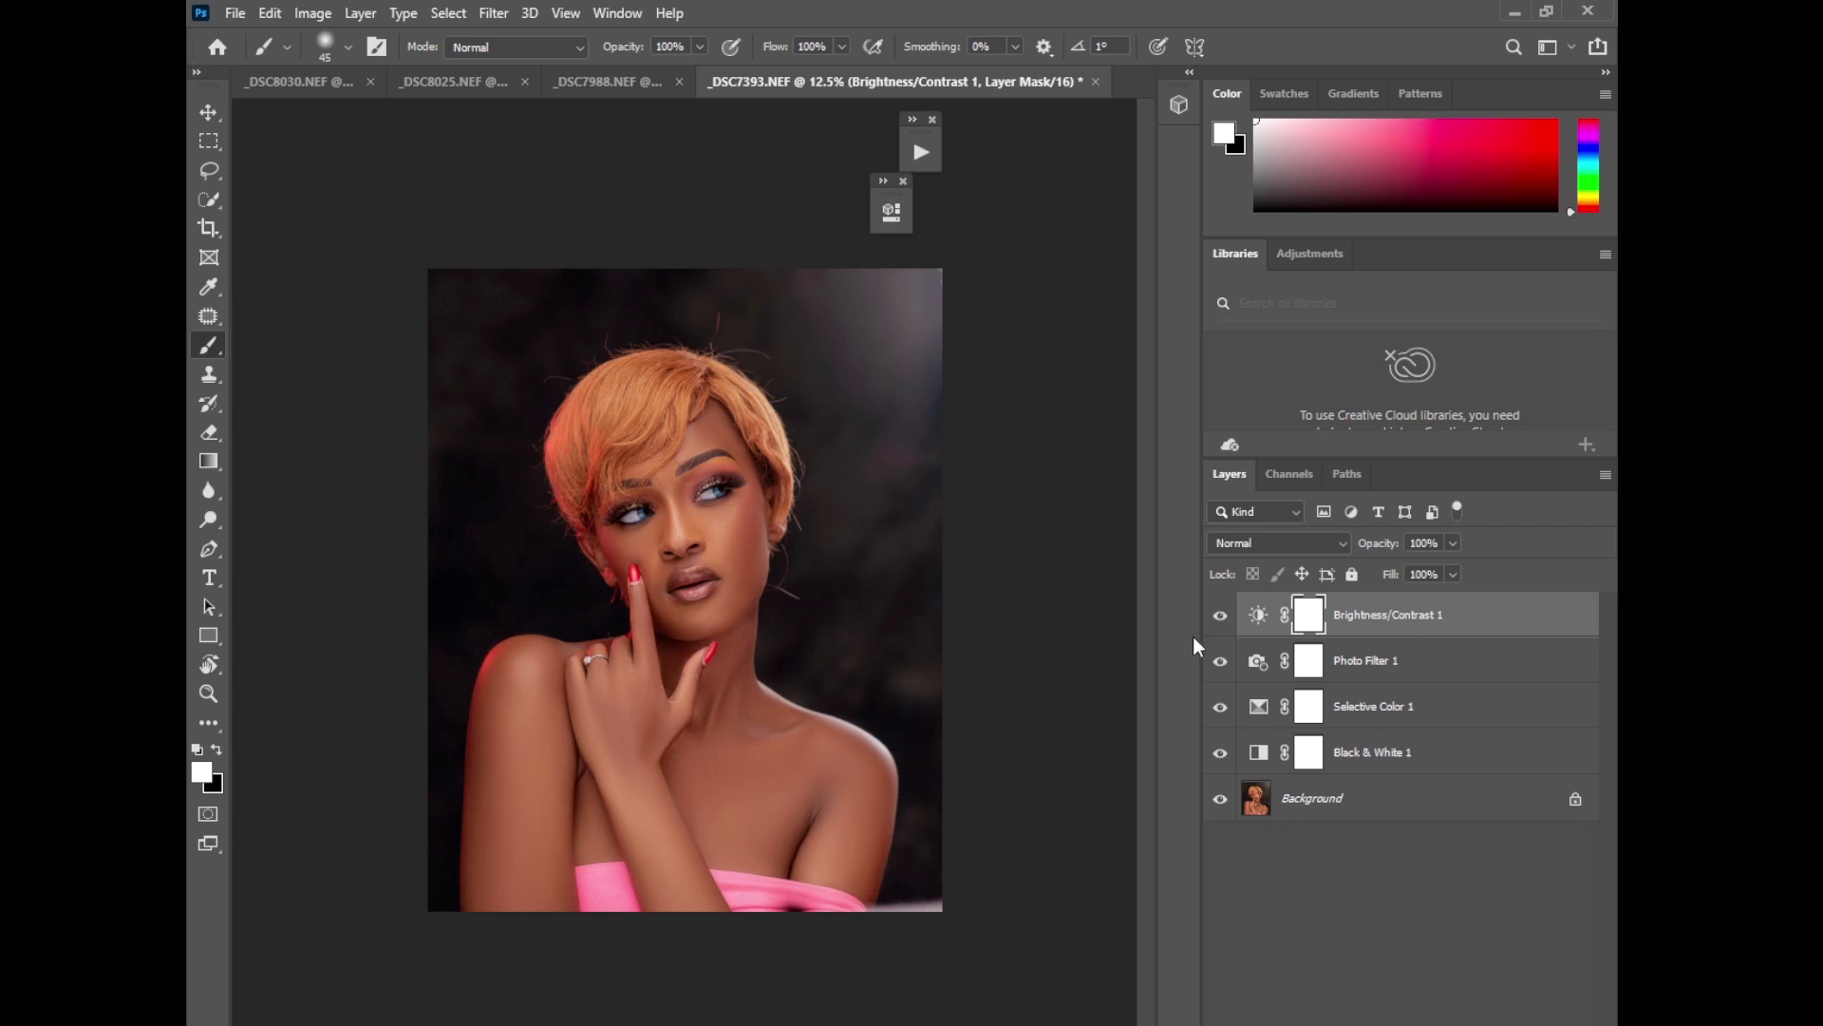
key("ctrl+plus")
key("ctrl+plus")
key("ctrl+plus")
key("ctrl+plus")
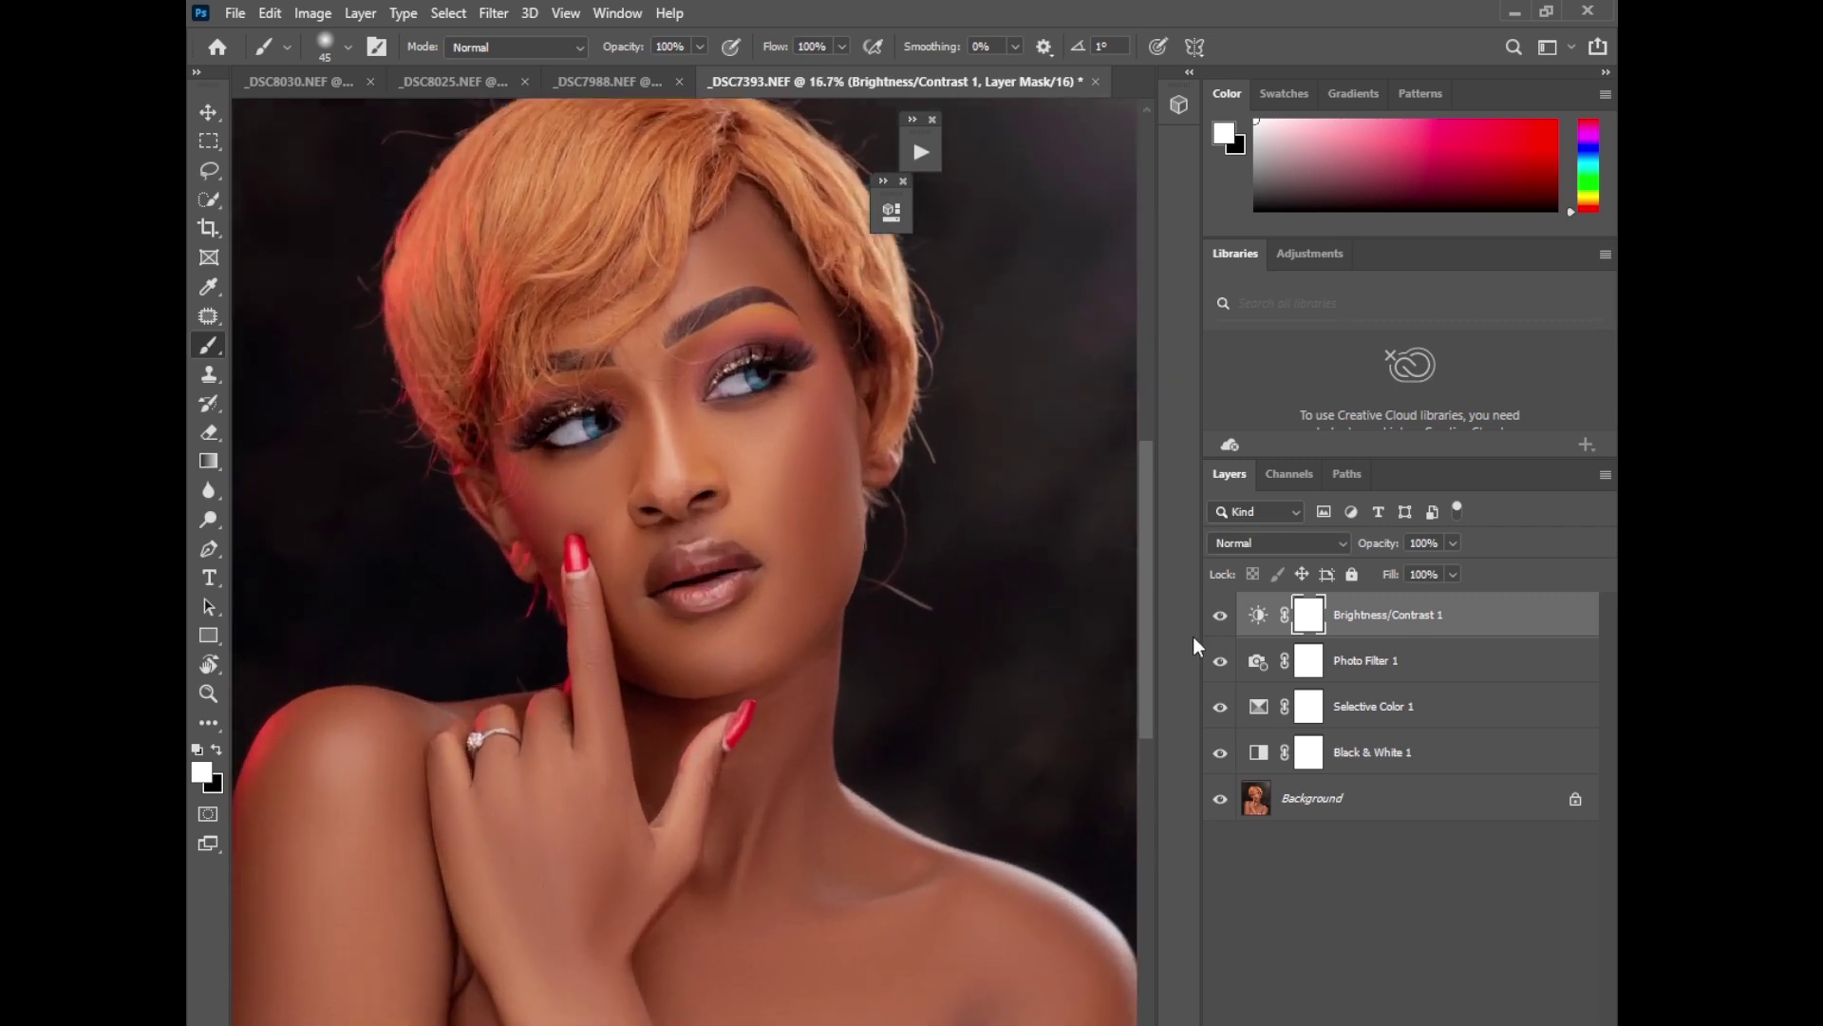
key("ctrl+minus")
key("ctrl+minus")
key("ctrl+minus")
key("ctrl+minus")
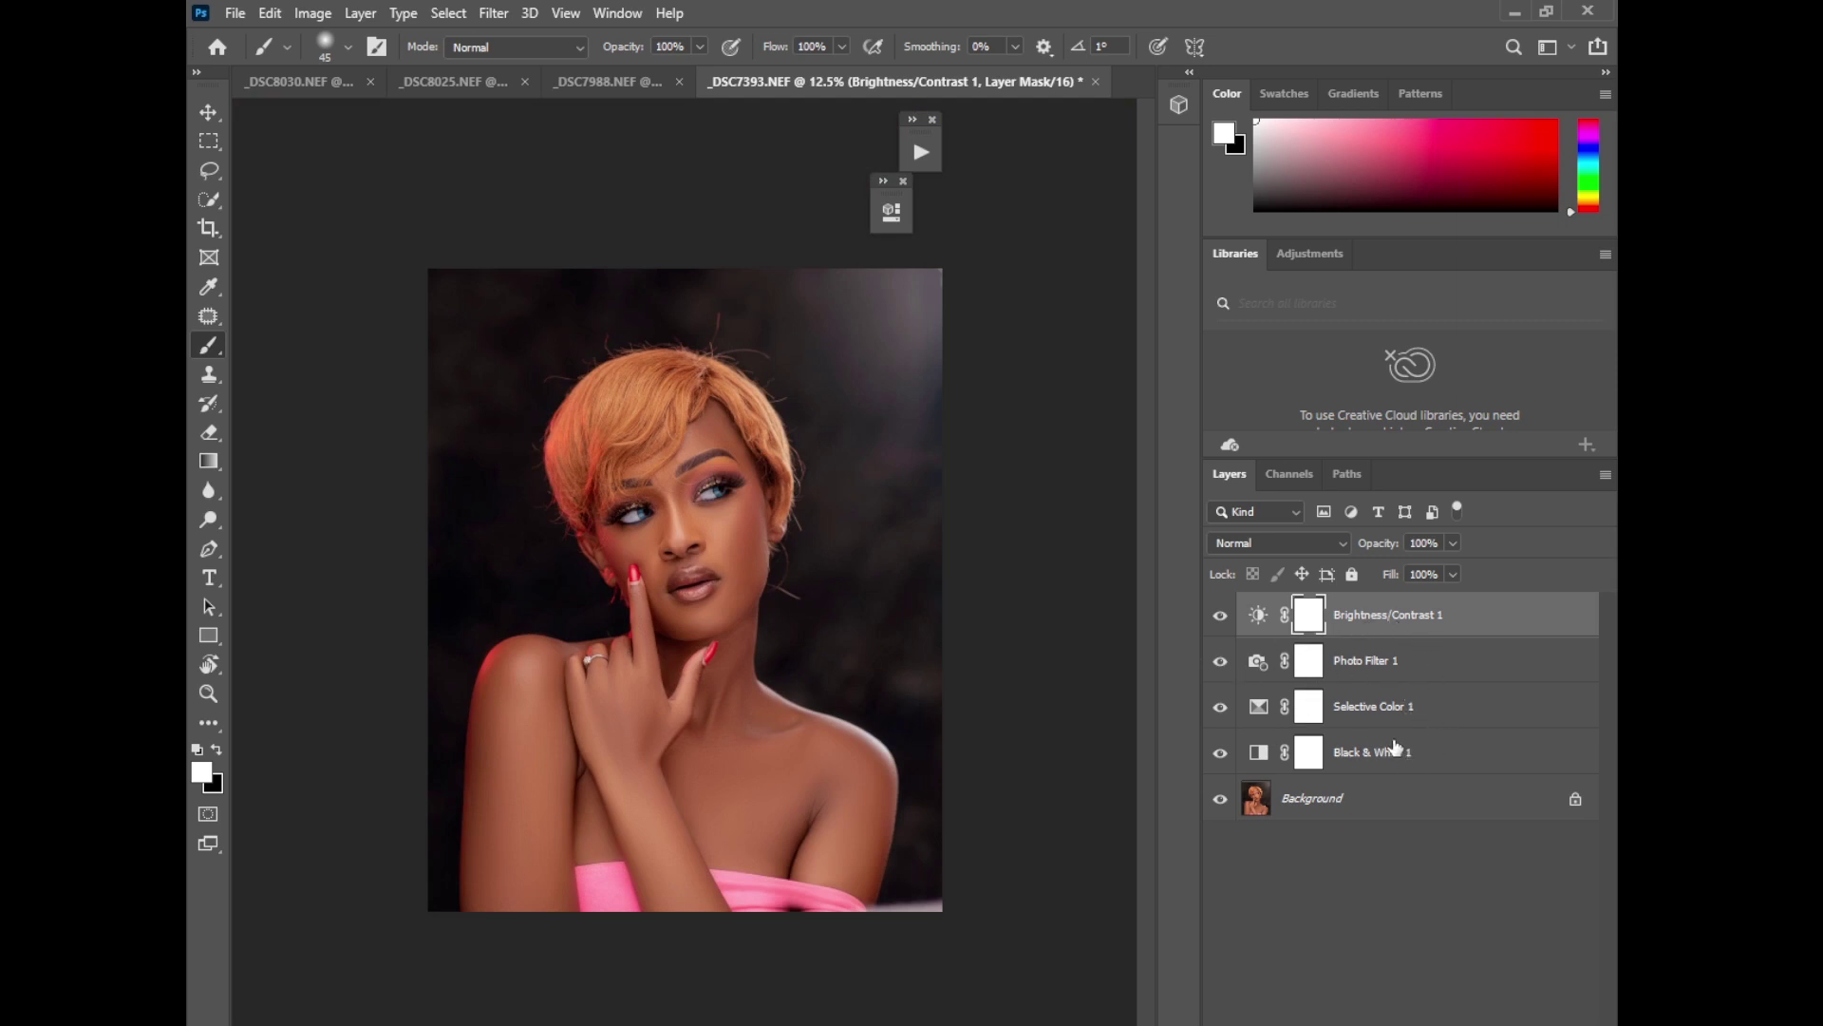
Step: Group all four adjustment layers into Group 1 and compare the graded portrait with the original
left_click(1350, 757, "shift")
key("ctrl+g")
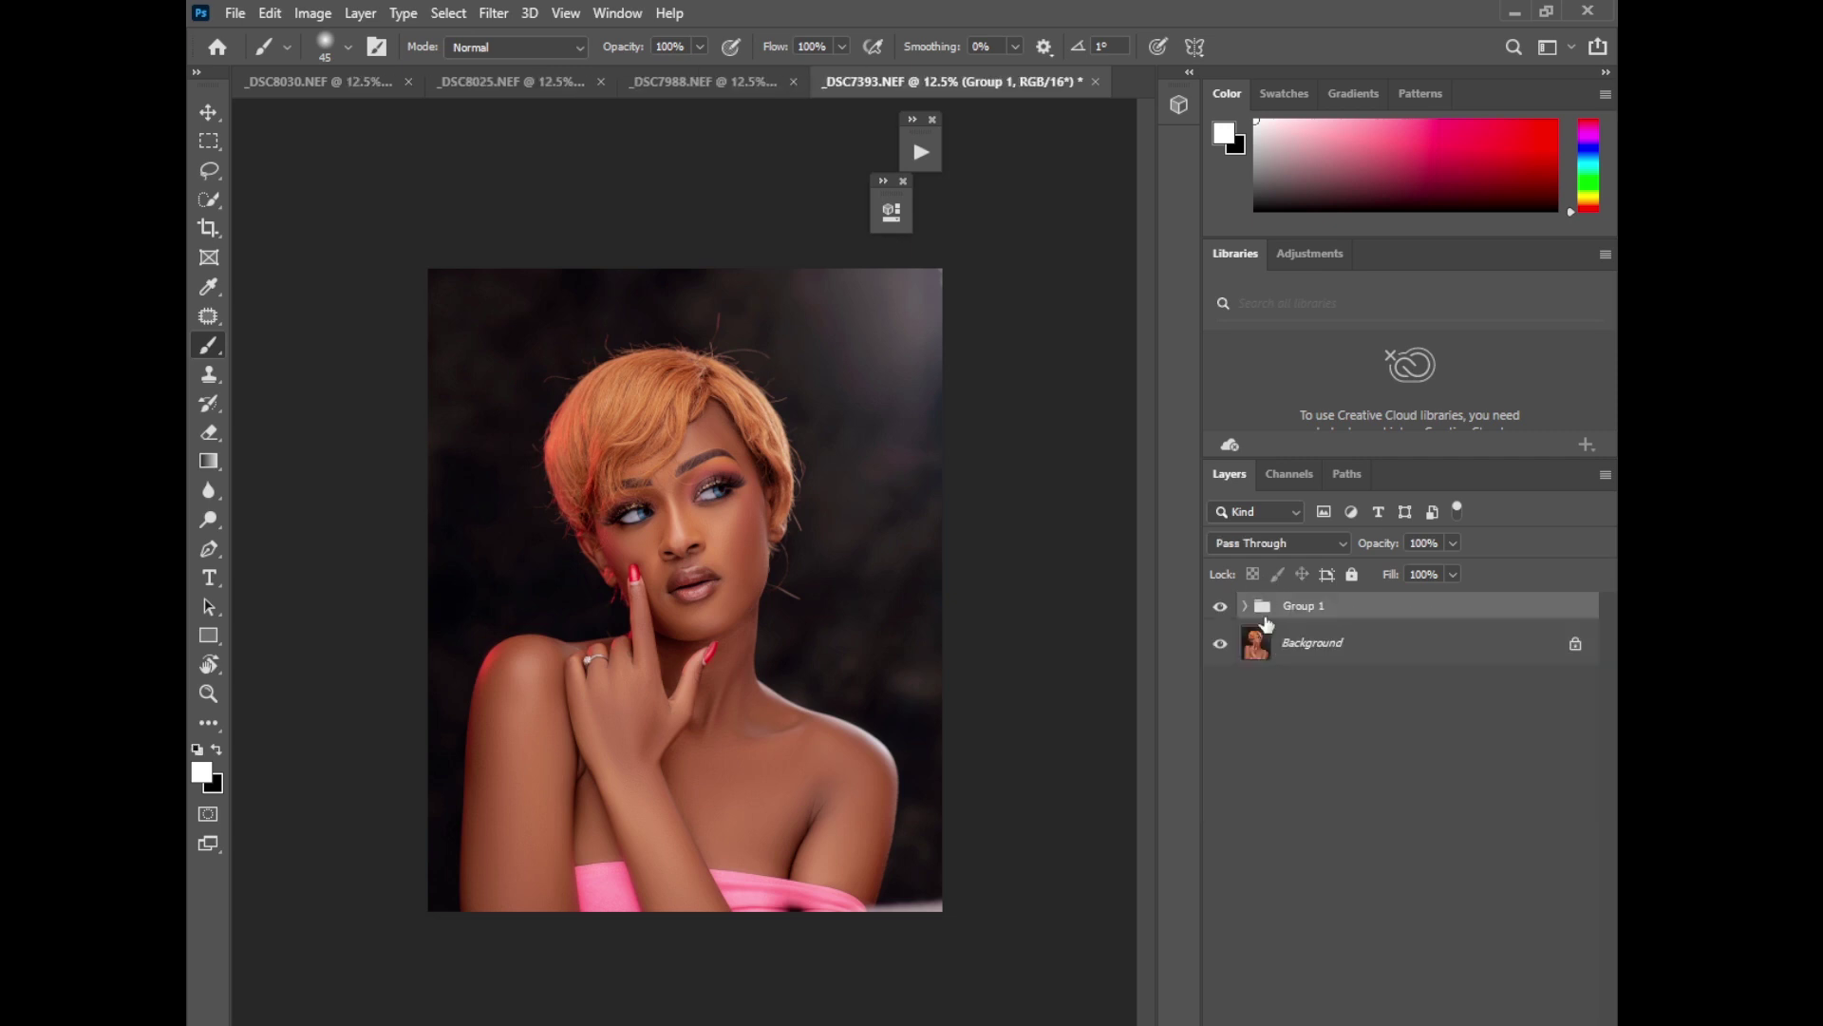
left_click(1220, 608)
left_click(1219, 608)
left_click(1220, 608)
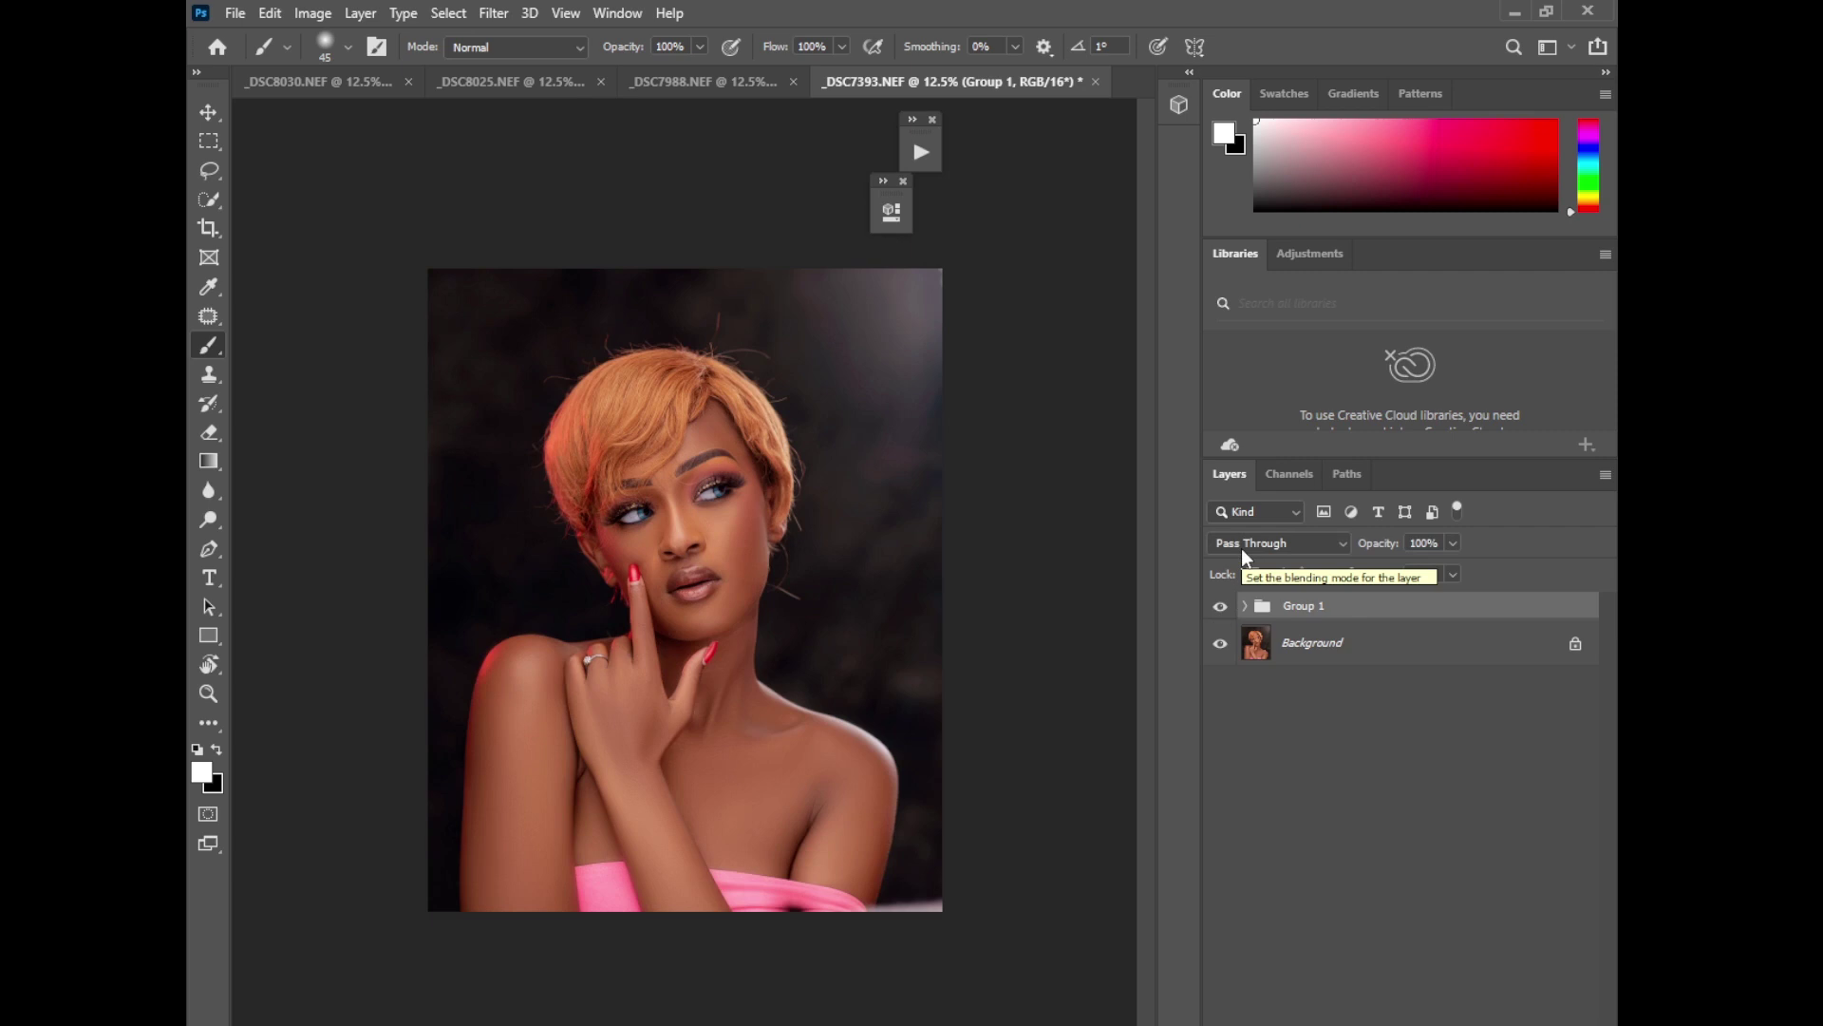
key("ctrl+plus")
key("ctrl+plus")
key("ctrl+plus")
key("ctrl+plus")
key("ctrl+plus")
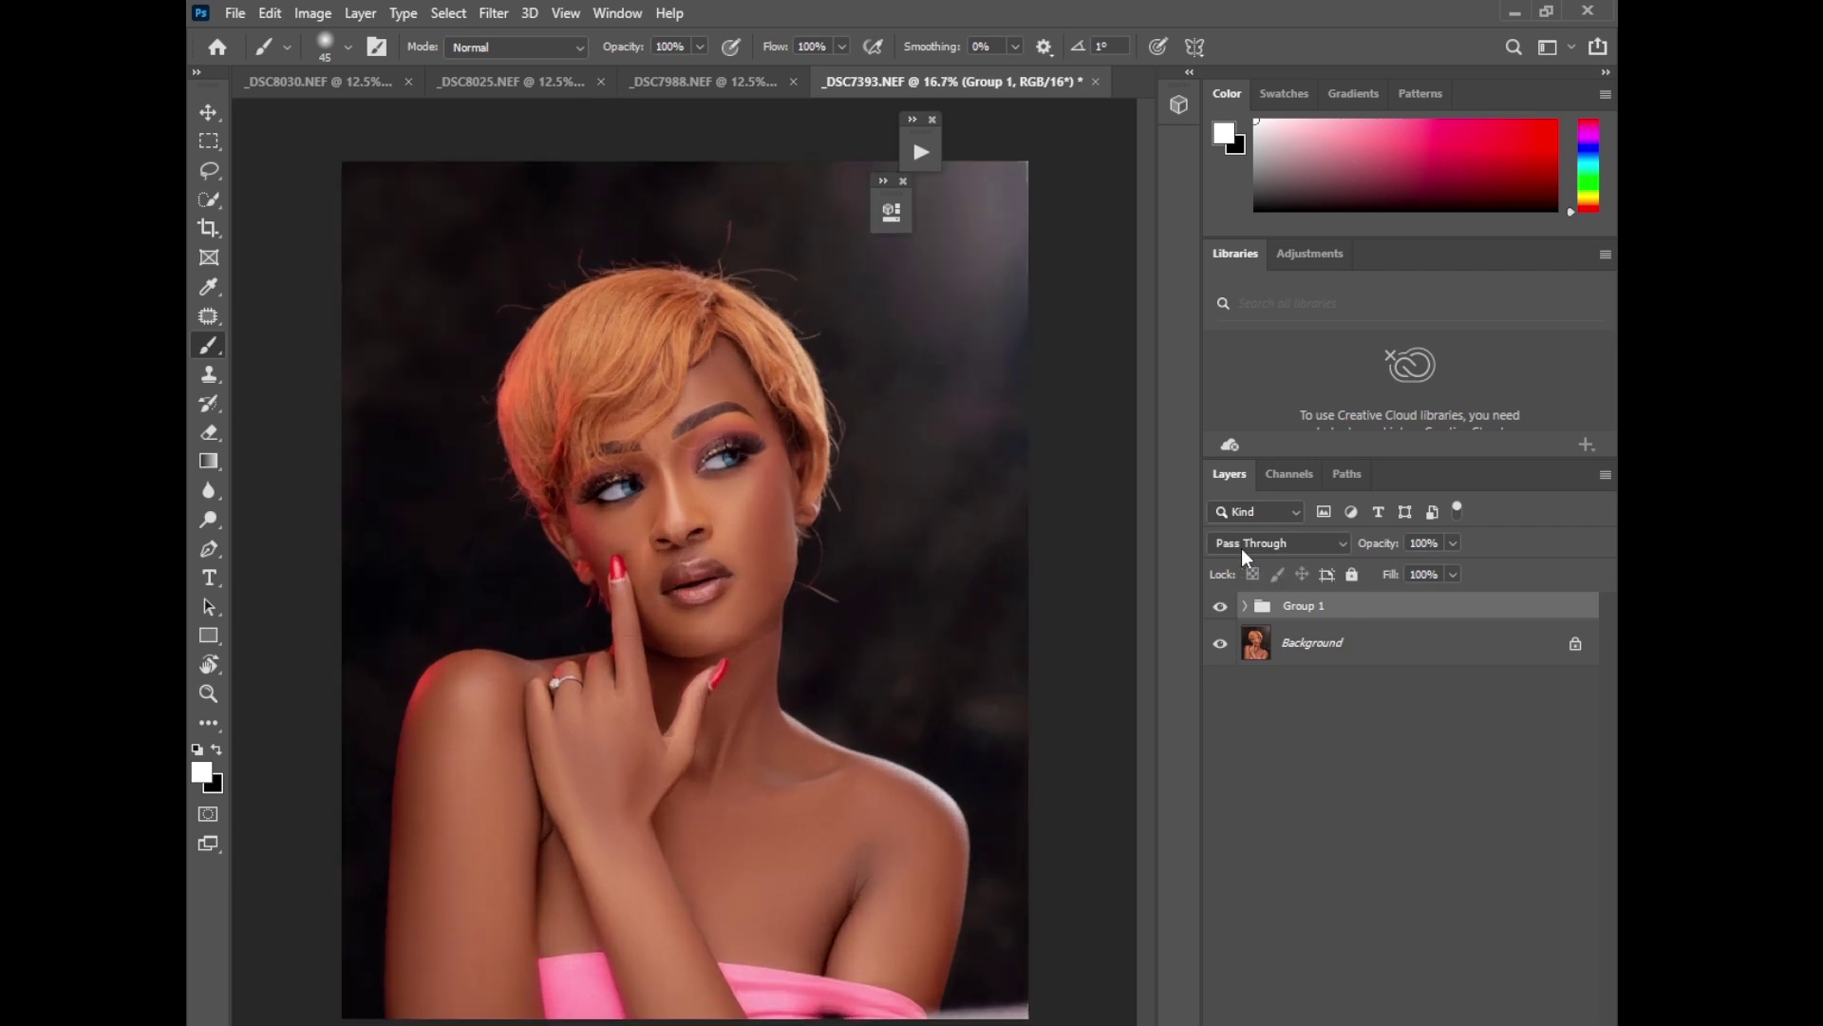
key("ctrl+minus")
key("ctrl+minus")
key("ctrl+minus")
key("ctrl+minus")
key("ctrl+minus")
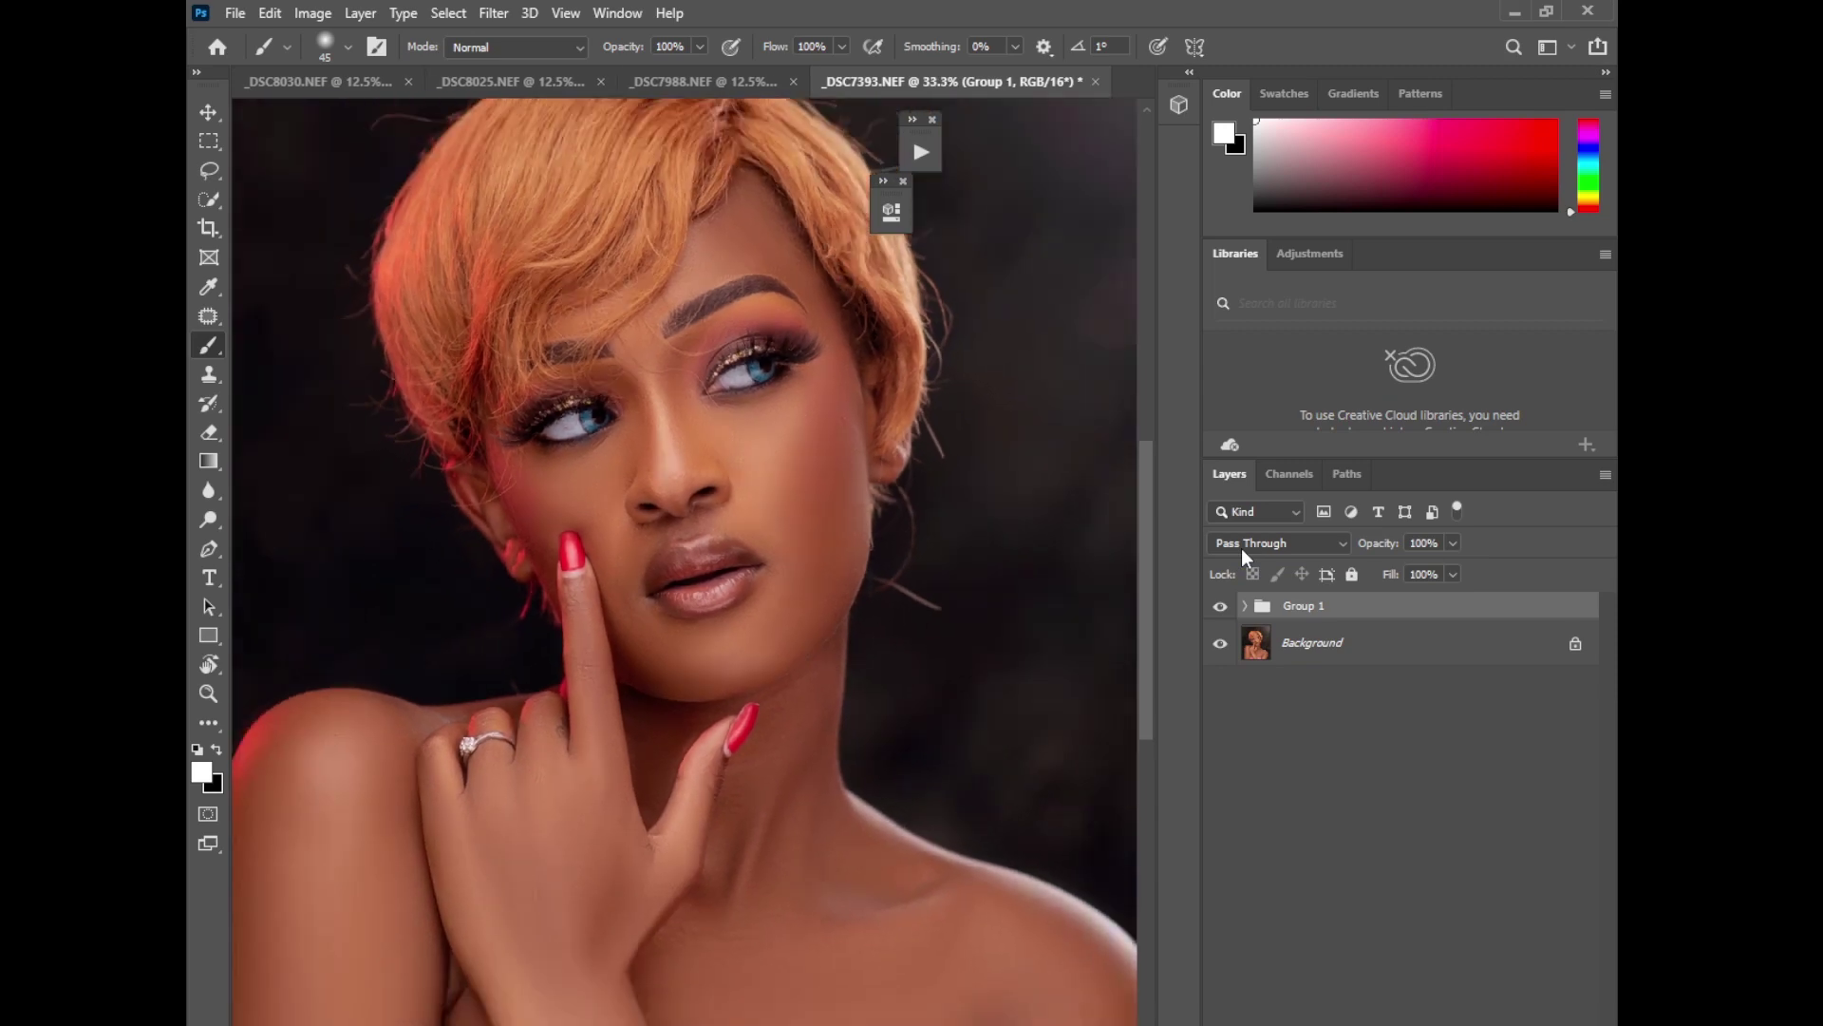